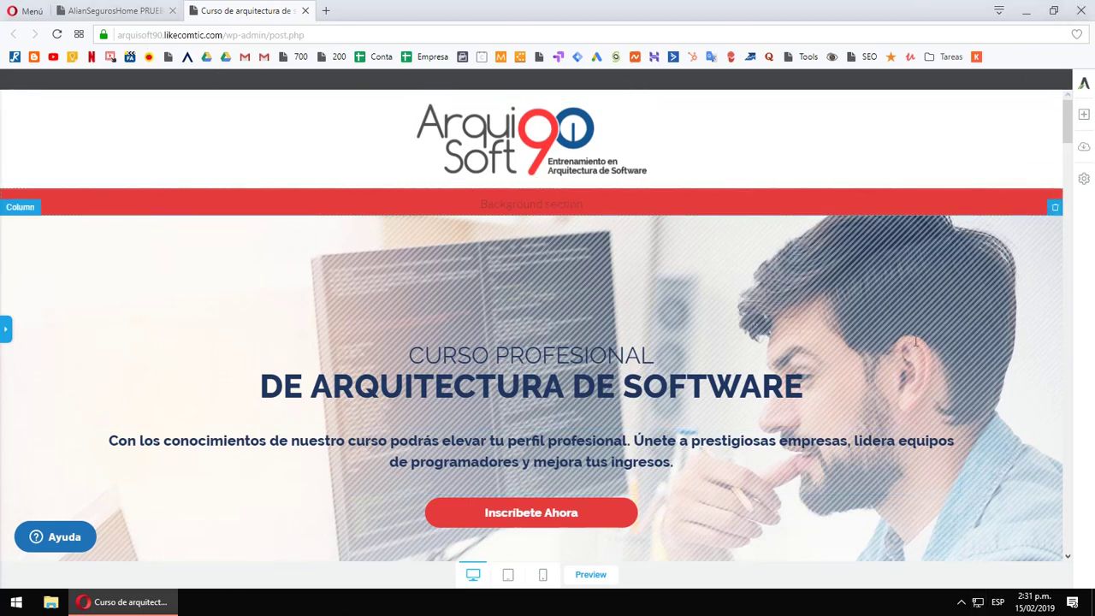
- Insert a Background Section element below the blue copyright footer at the end of the landing page
scroll(932, 374, "down", 2)
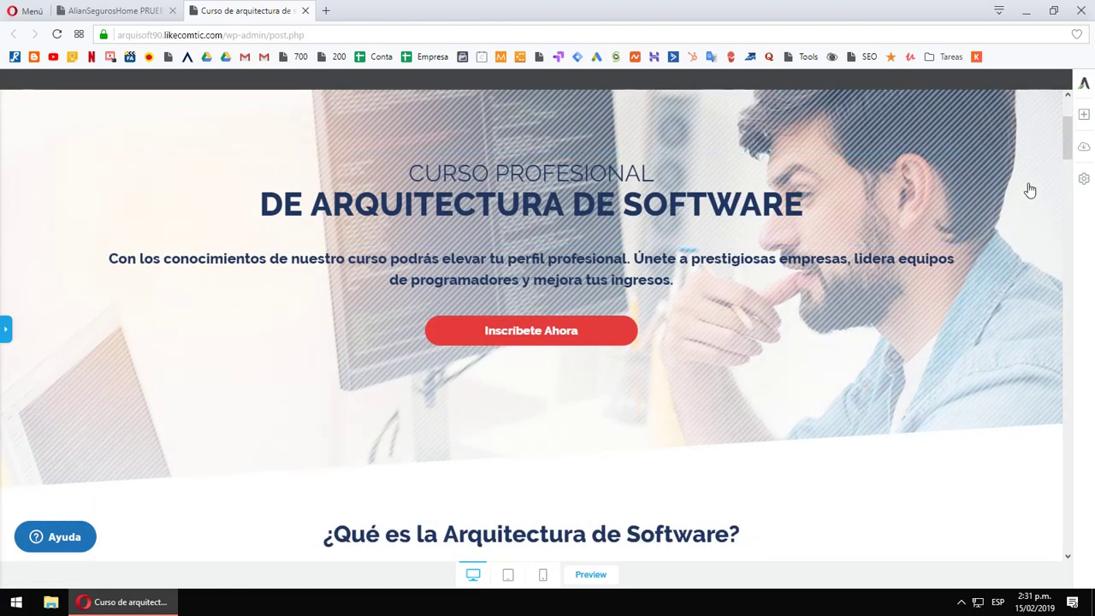
left_click_drag(1072, 147, 1056, 554)
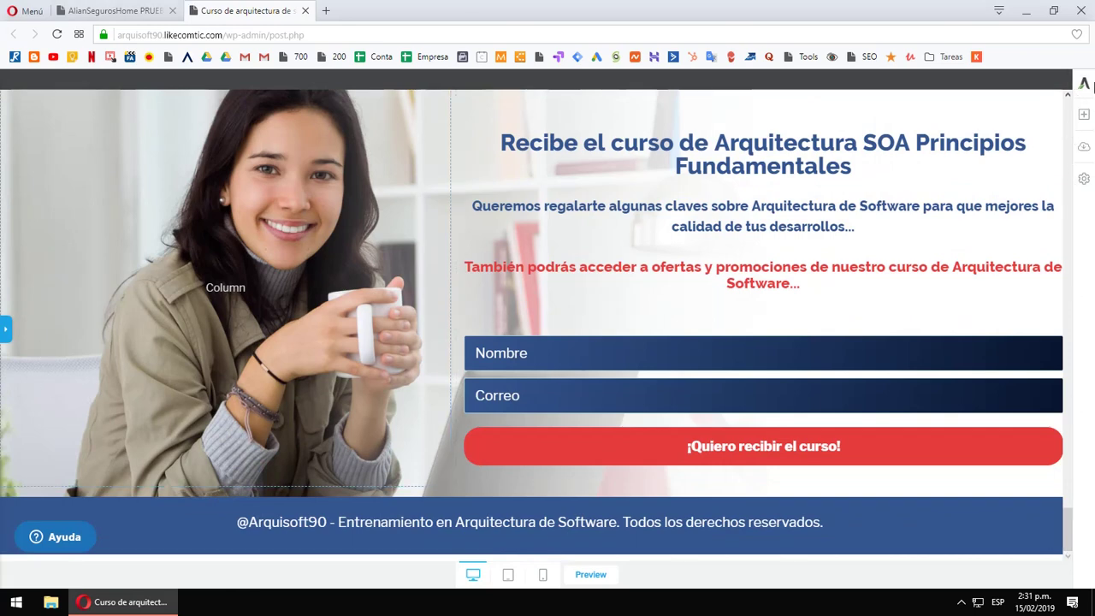
left_click(1084, 116)
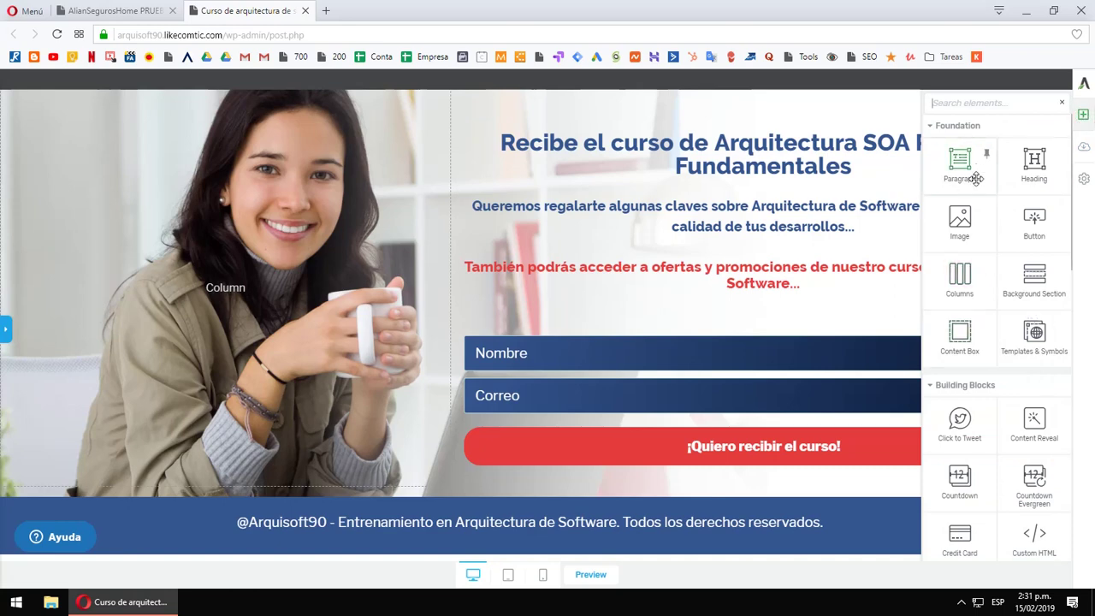
left_click(6, 329)
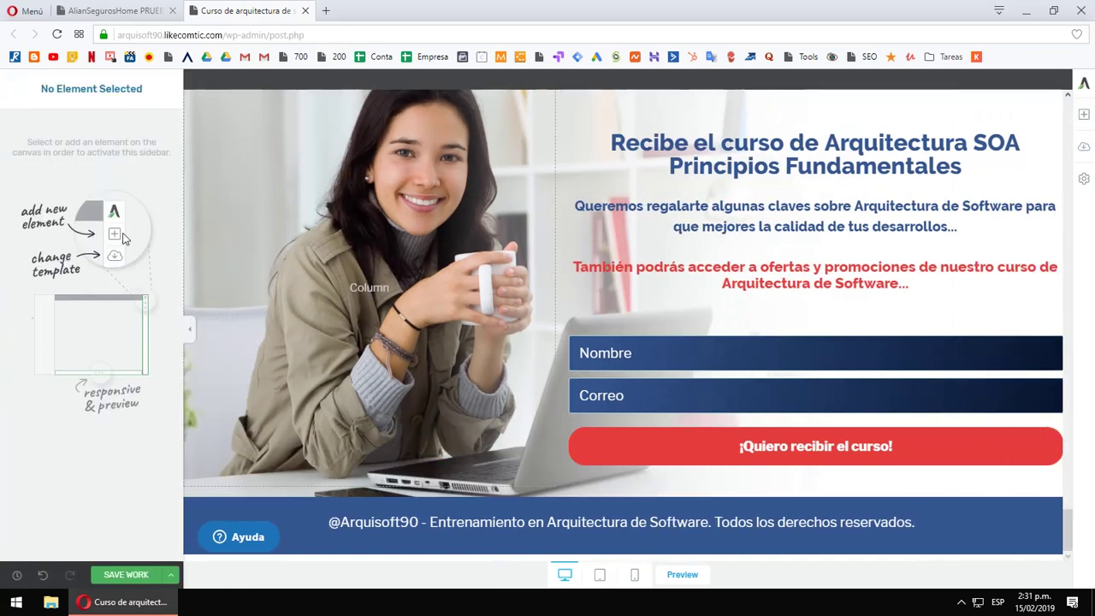
left_click(1082, 118)
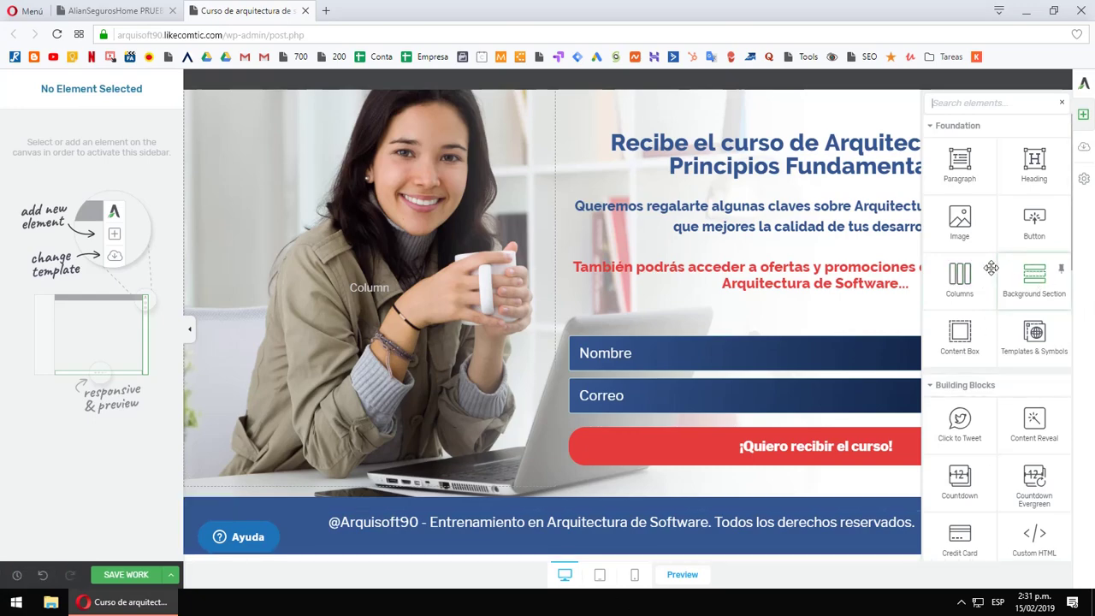
scroll(855, 384, "up", 5)
scroll(819, 379, "down", 5)
left_click_drag(1032, 280, 616, 549)
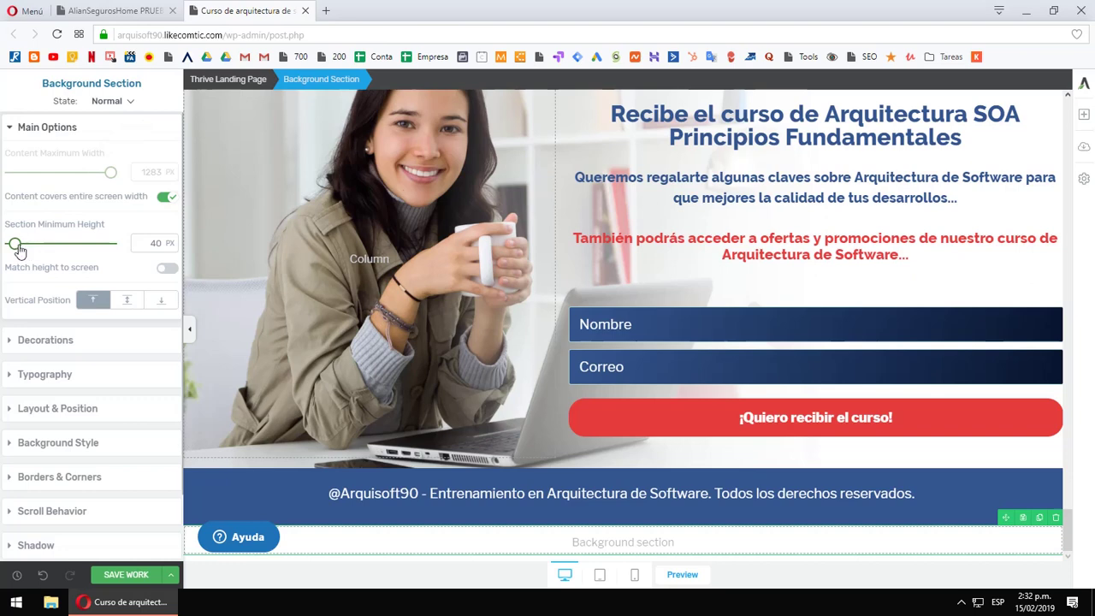
- Review the decoration and typography options of the new background section
left_click(48, 340)
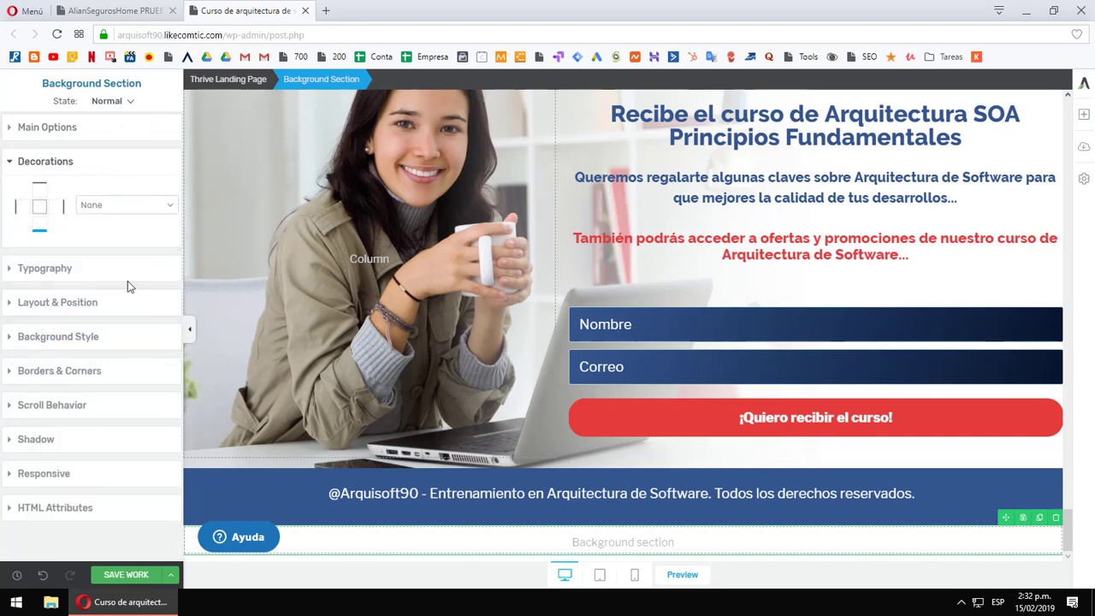
left_click(124, 205)
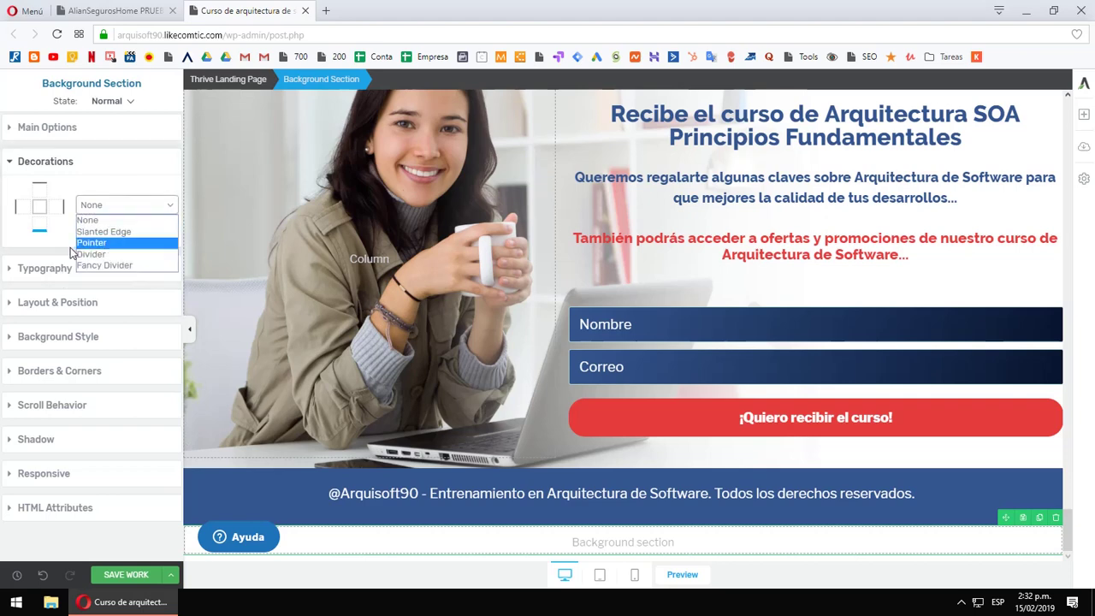
left_click(36, 246)
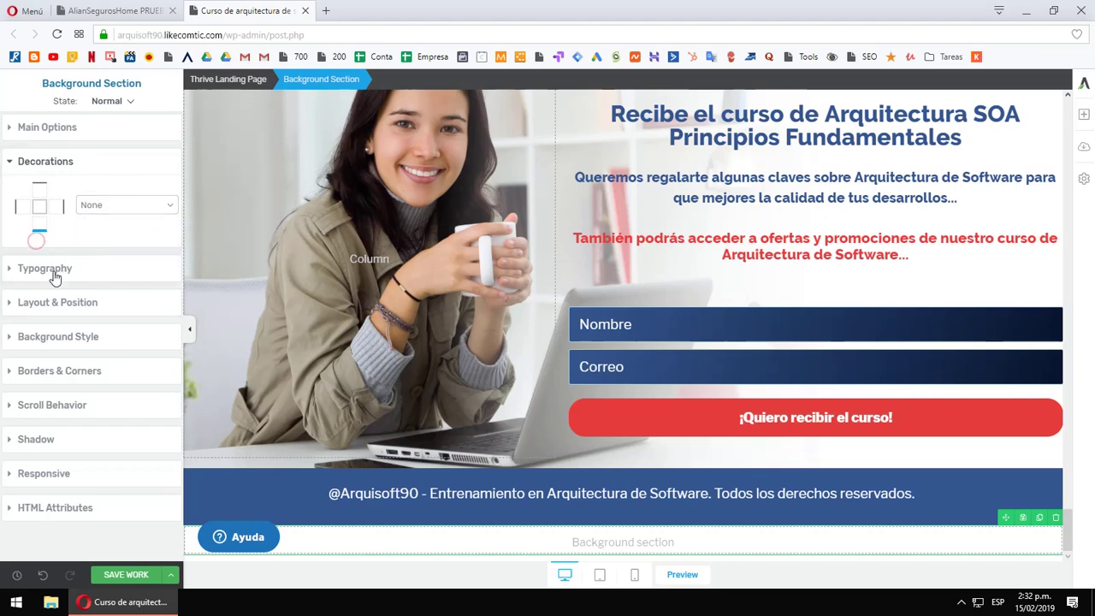
left_click(51, 270)
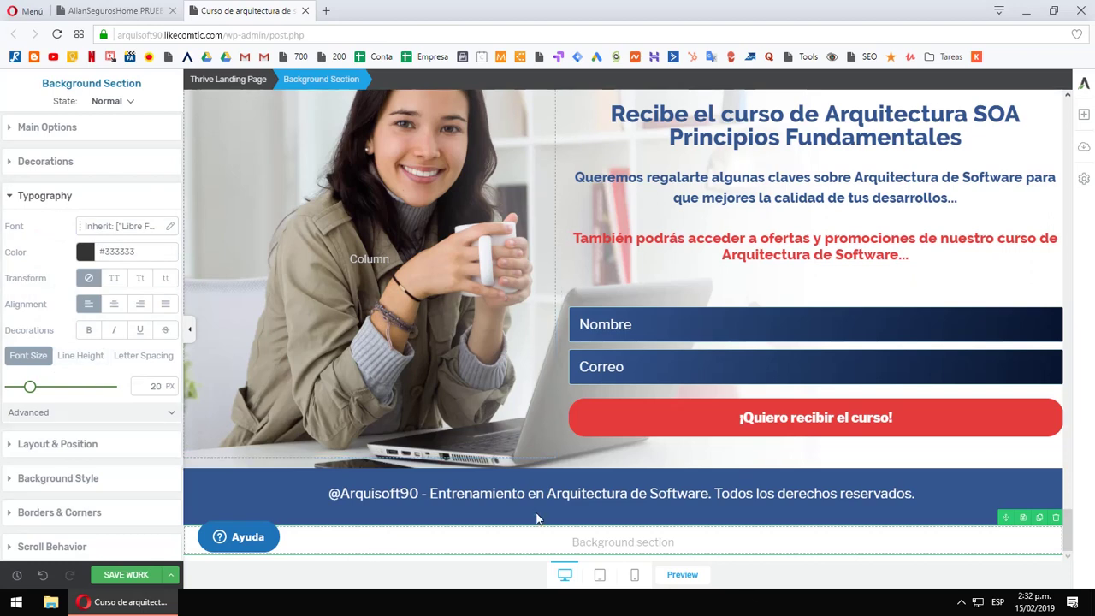
left_click(13, 202)
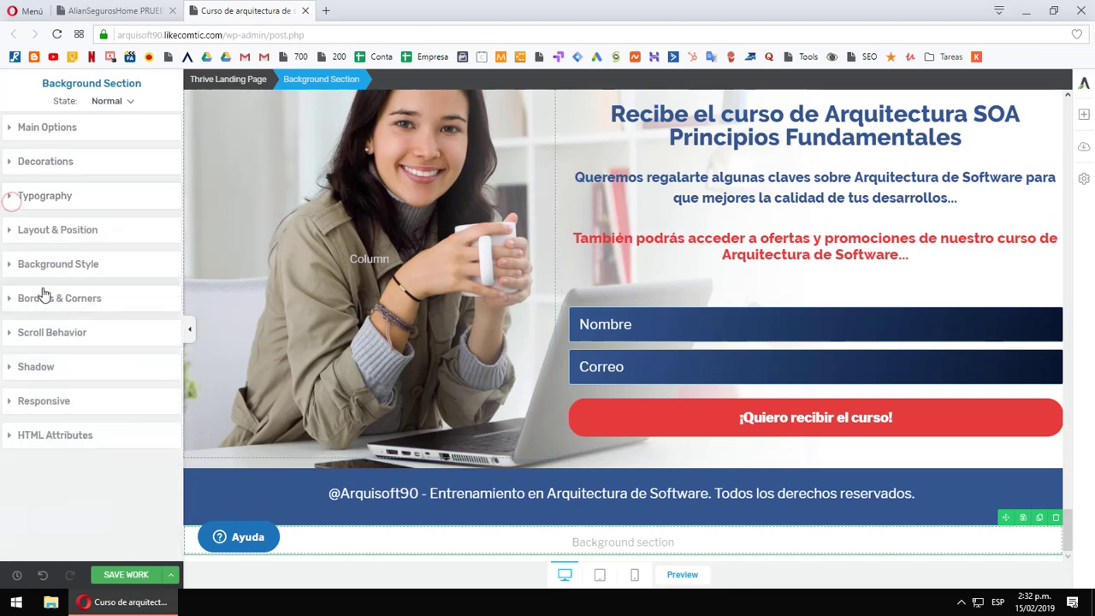
- Try a solid red #cf2222 background layer on the new background section
left_click(91, 266)
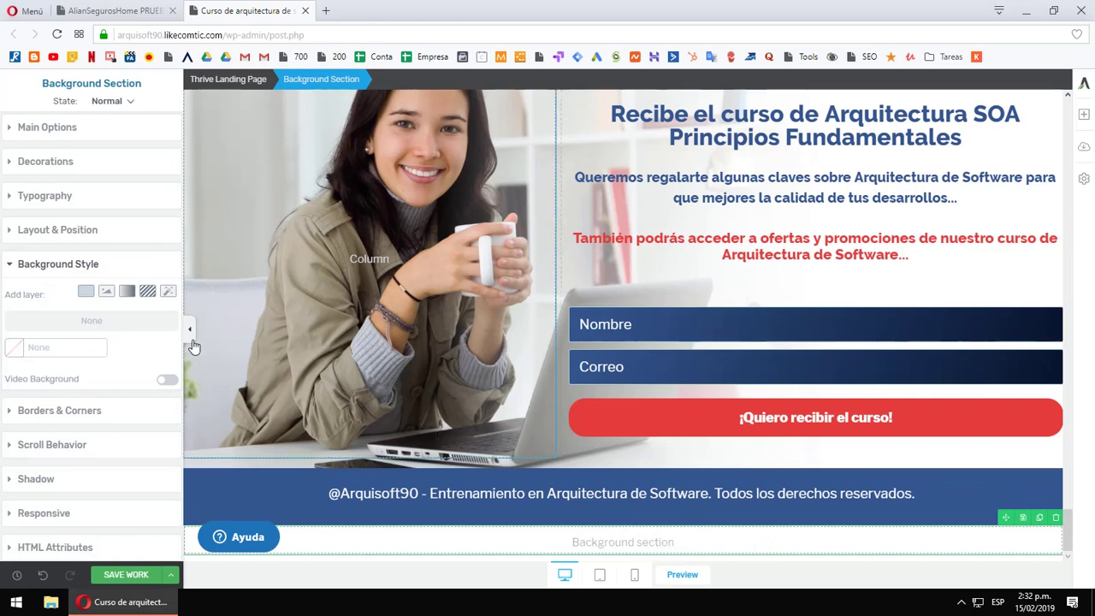
left_click(89, 295)
left_click_drag(132, 360, 145, 342)
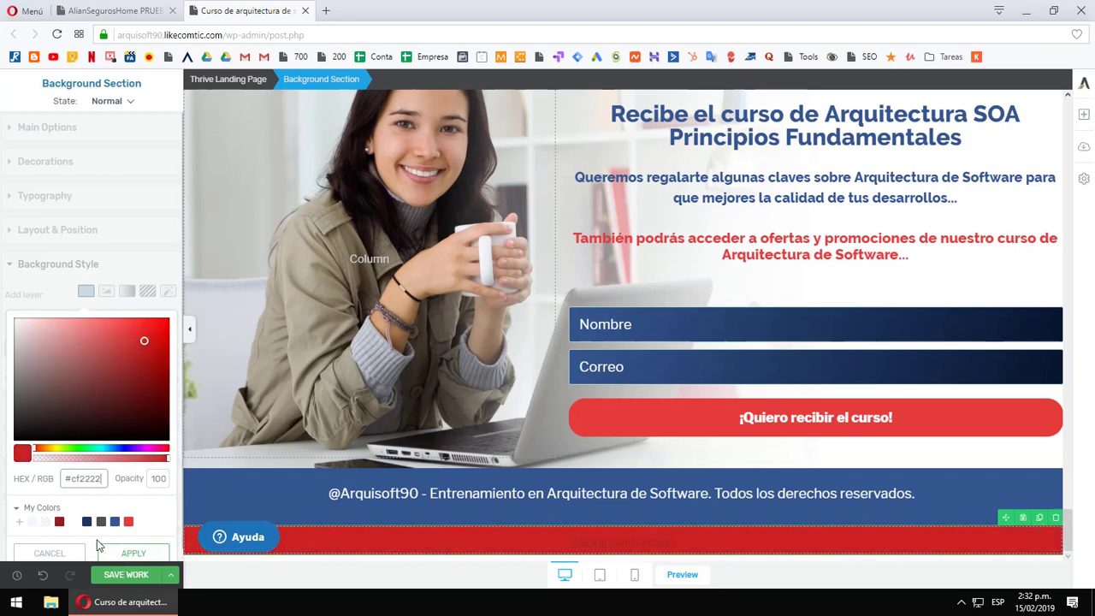
left_click(53, 552)
- Examine the image and pattern background layer options for the new section without applying either
left_click(106, 292)
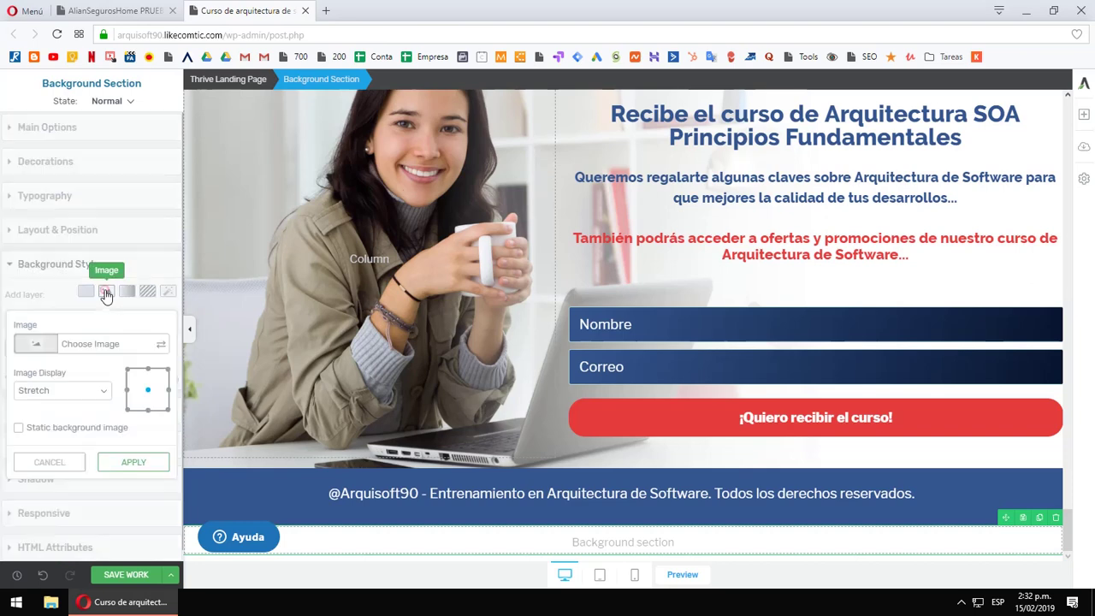
left_click(49, 462)
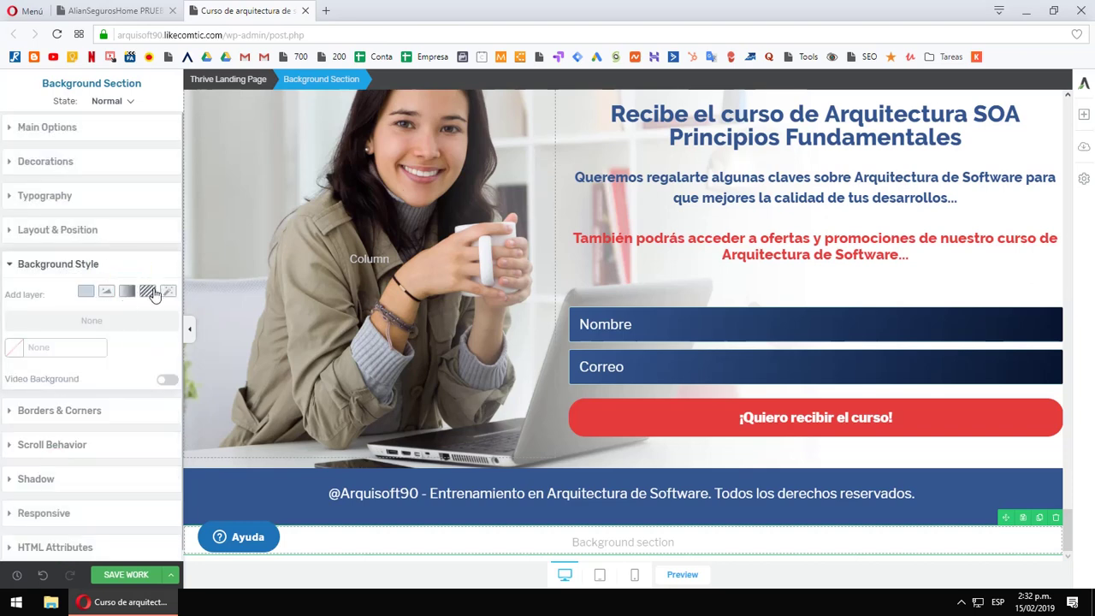
left_click(148, 292)
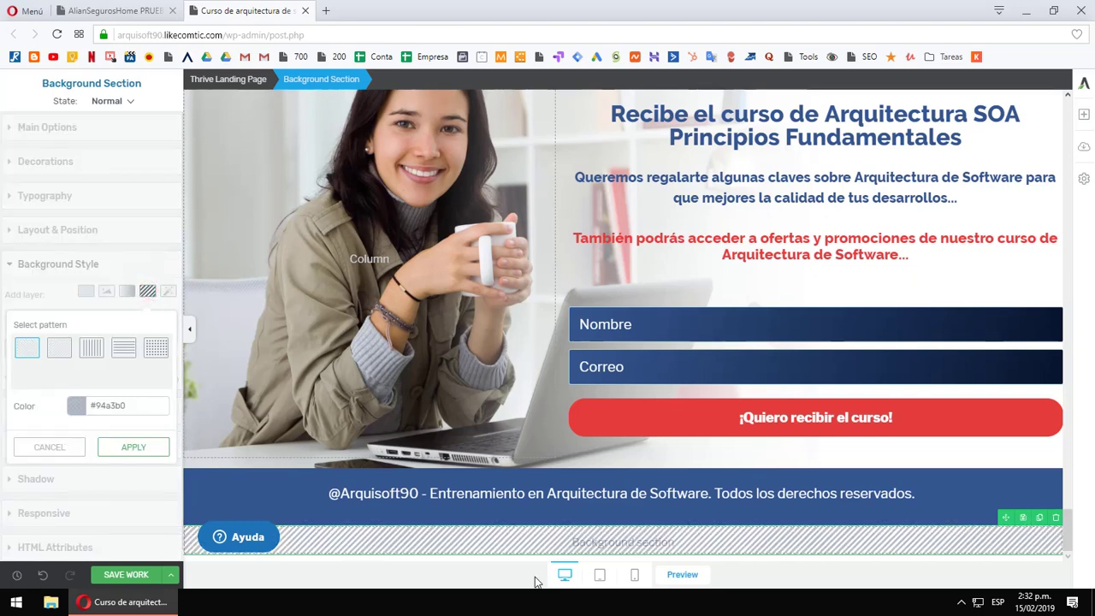
left_click(58, 451)
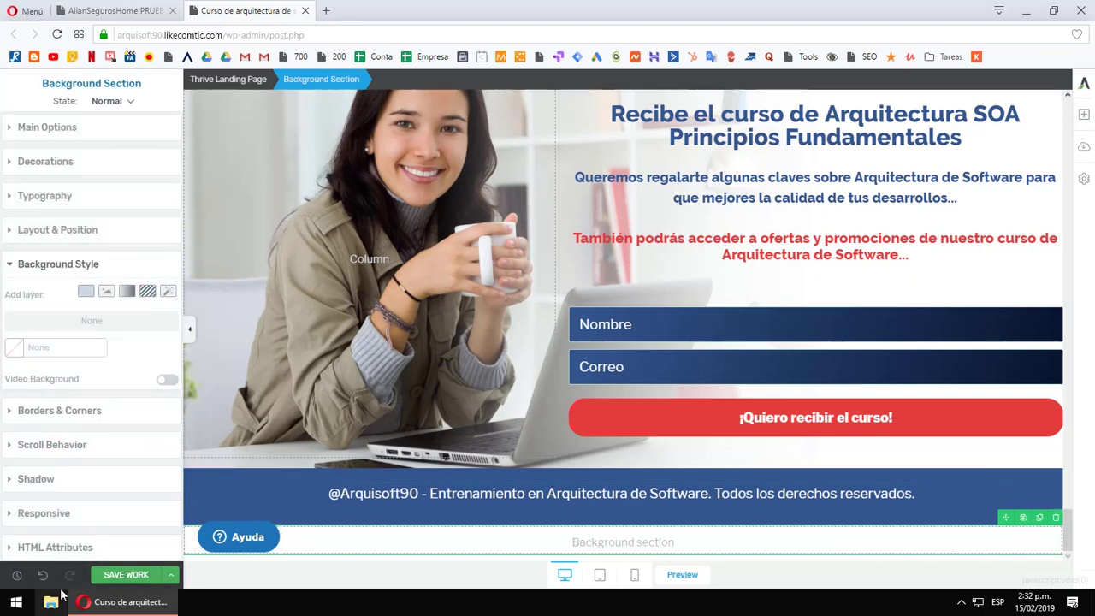
- Insert a layout of four equal columns between the footer and the new background section
left_click(1084, 114)
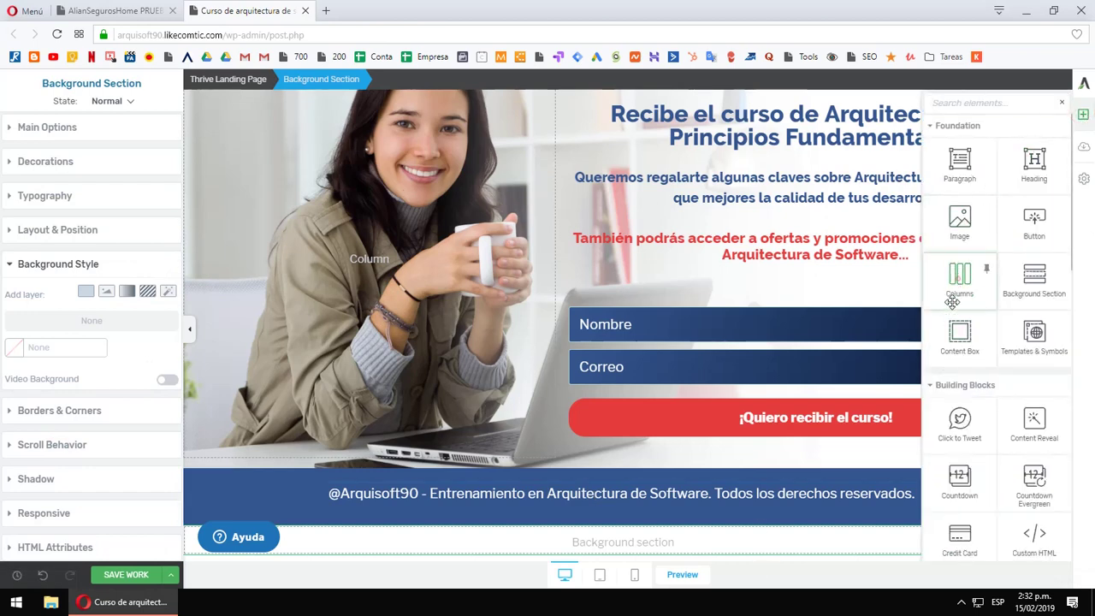
left_click_drag(953, 301, 640, 537)
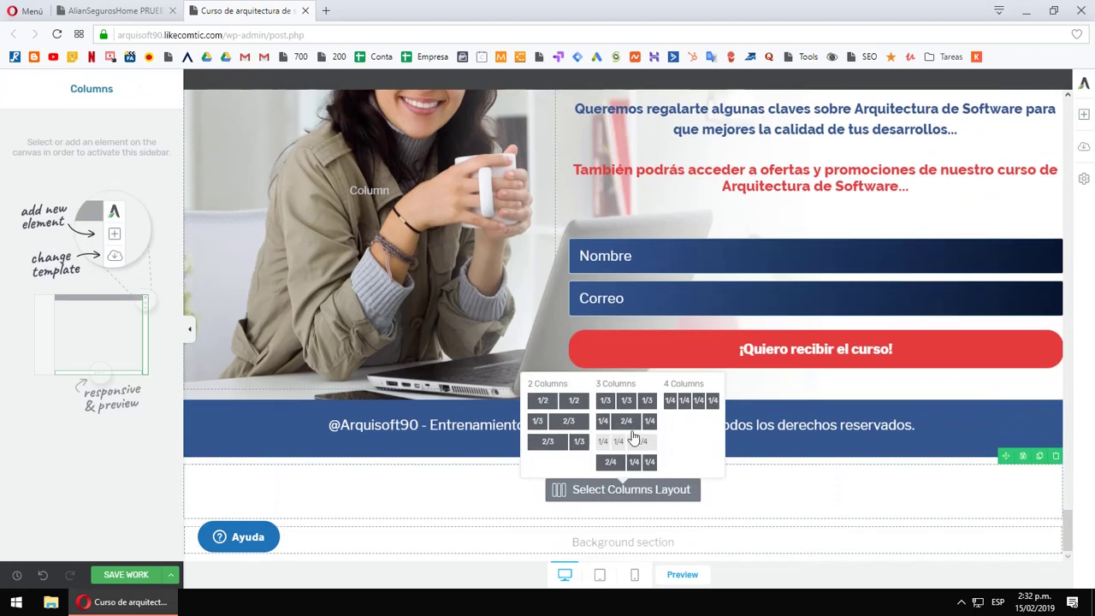
left_click(713, 401)
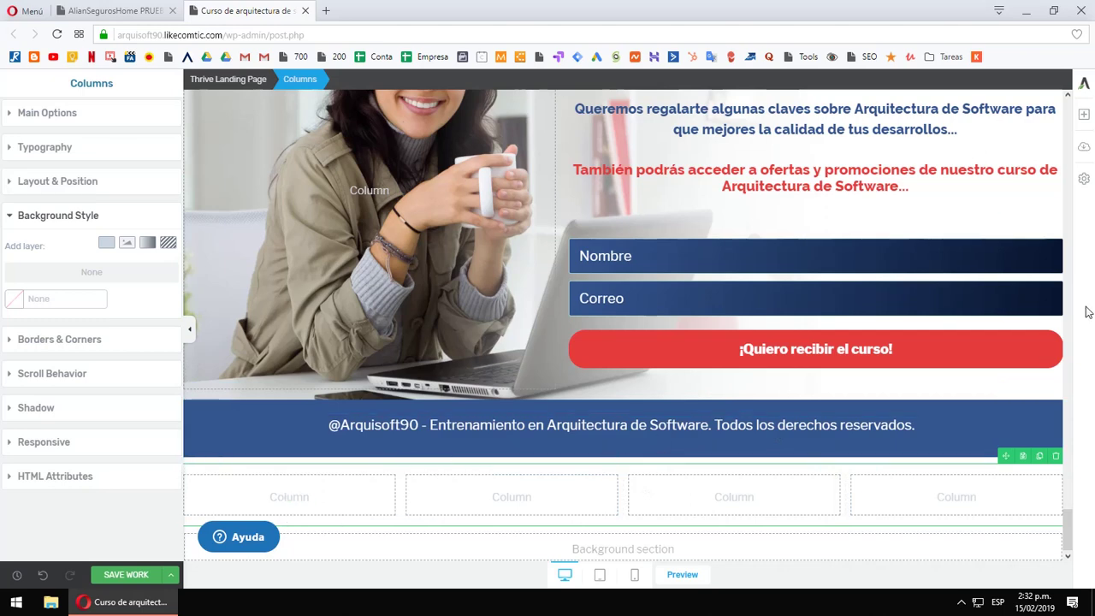
- Add a heading to the first column and a paragraph beneath it
left_click(1085, 116)
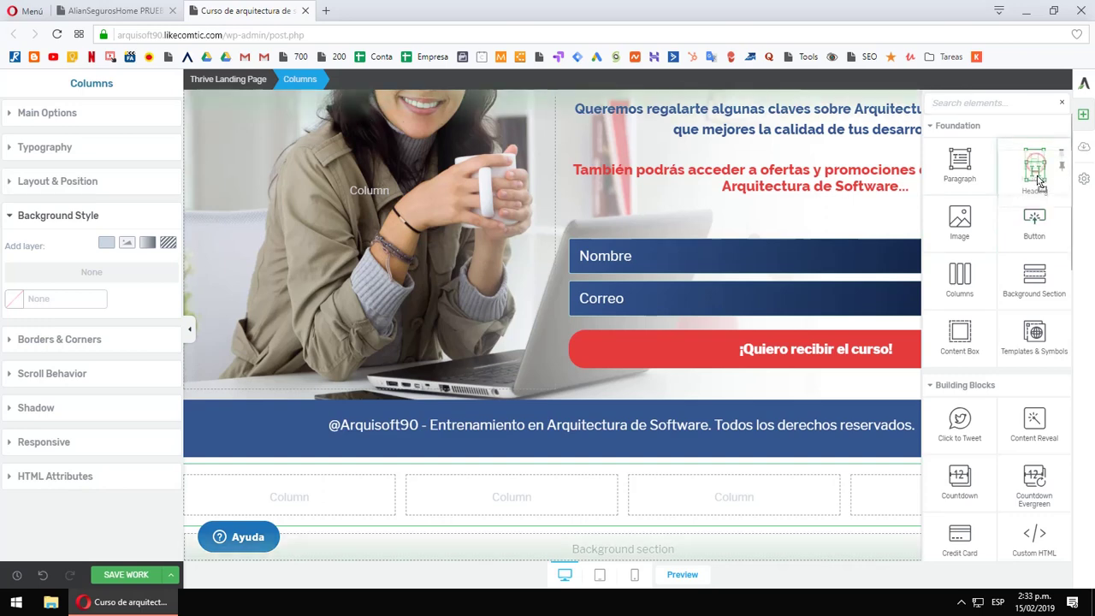
left_click_drag(1036, 163, 276, 494)
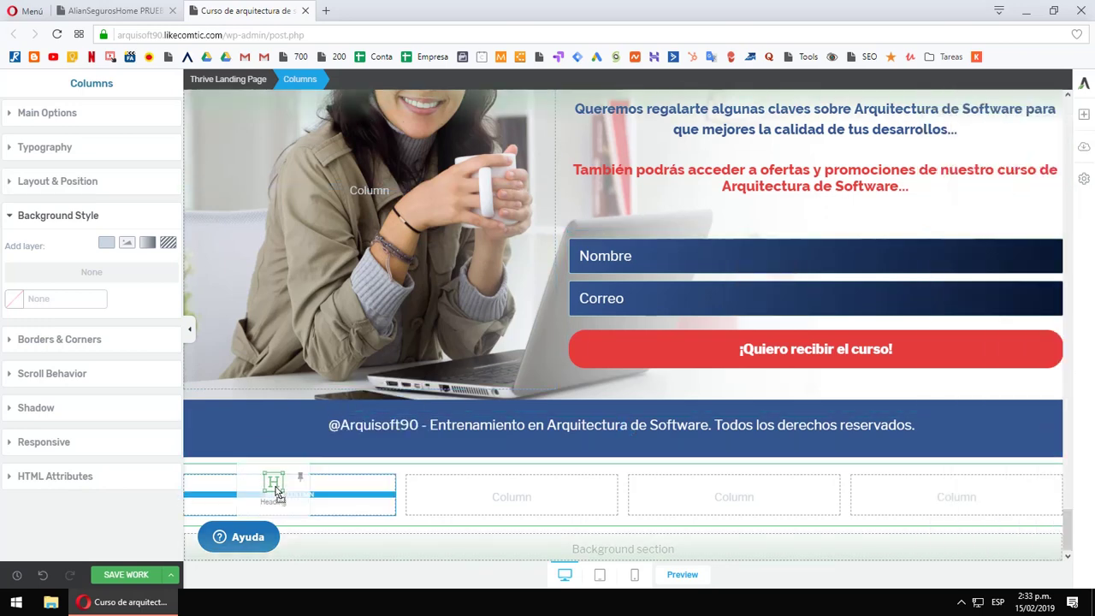
left_click(1084, 115)
mouse_move(959, 164)
left_mouse_down()
mouse_move(416, 441)
mouse_move(295, 518)
mouse_move(304, 492)
left_mouse_up()
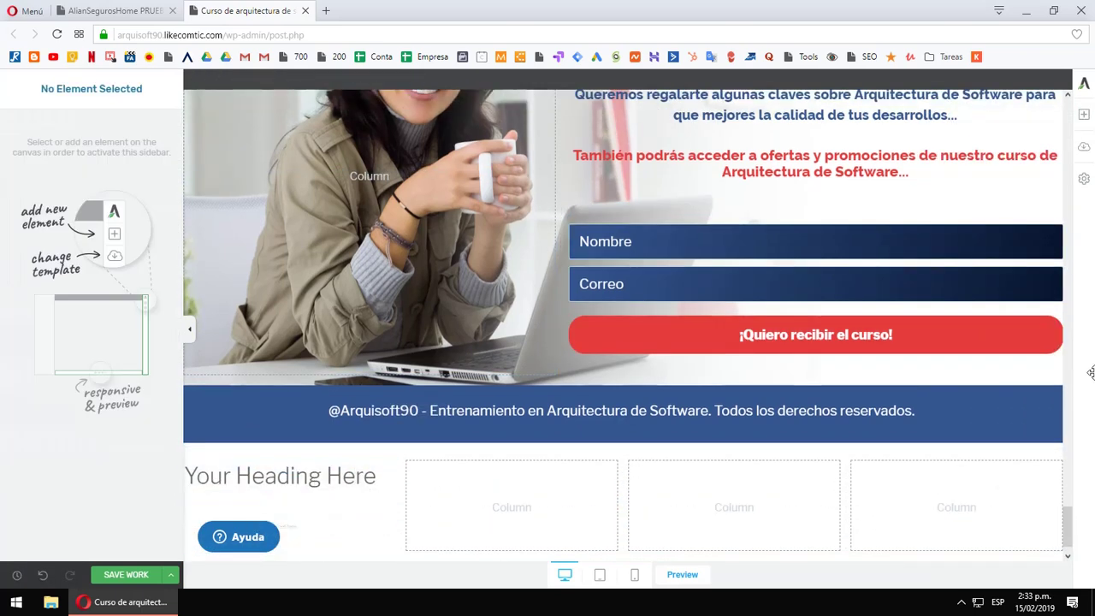
- Insert the image atisoft.jpg from the media library between the first column's heading and paragraph
left_click(1084, 116)
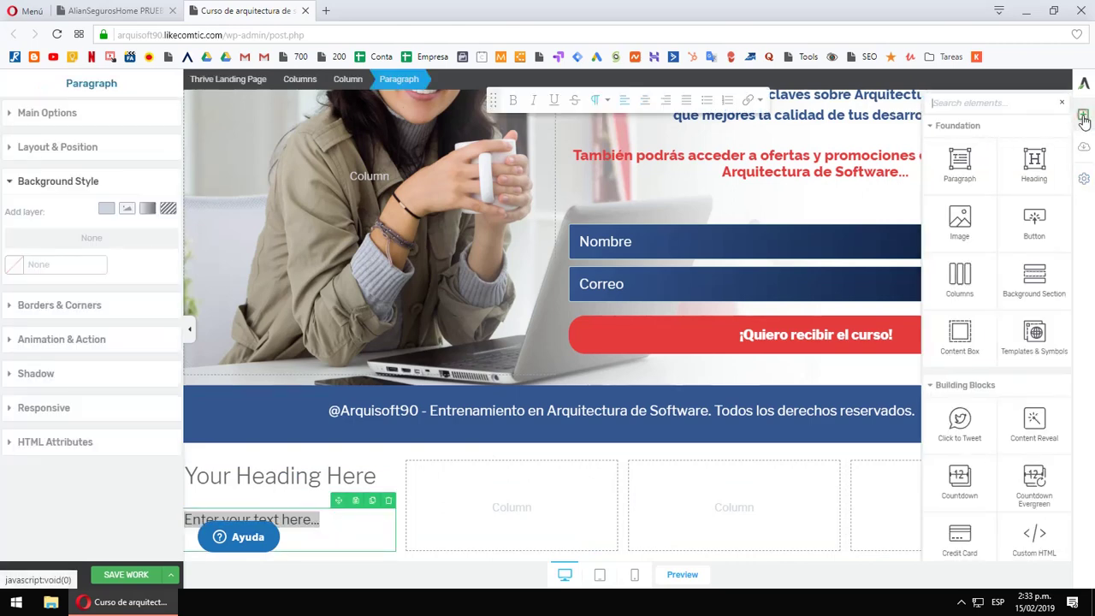
mouse_move(964, 218)
left_mouse_down()
mouse_move(287, 474)
mouse_move(262, 498)
left_mouse_up()
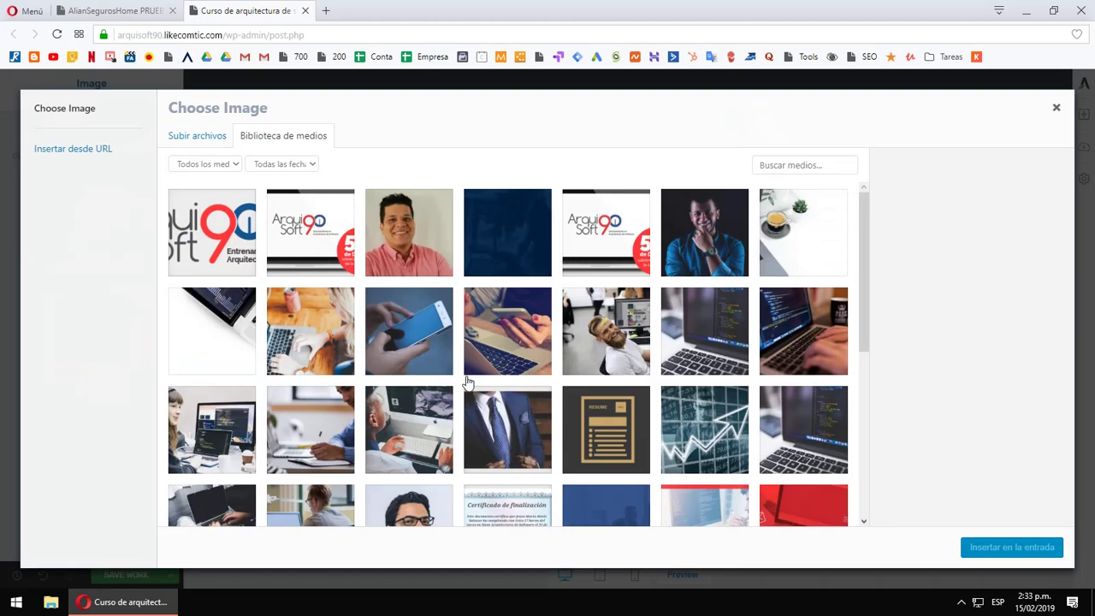
left_click(721, 269)
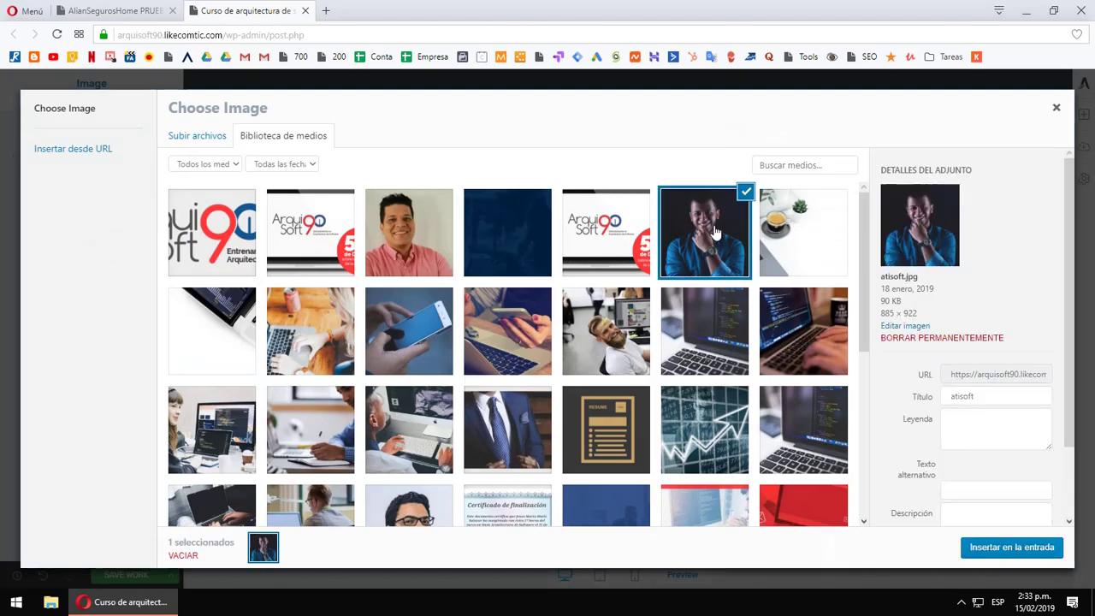
left_click(995, 546)
scroll(526, 229, "down", 2)
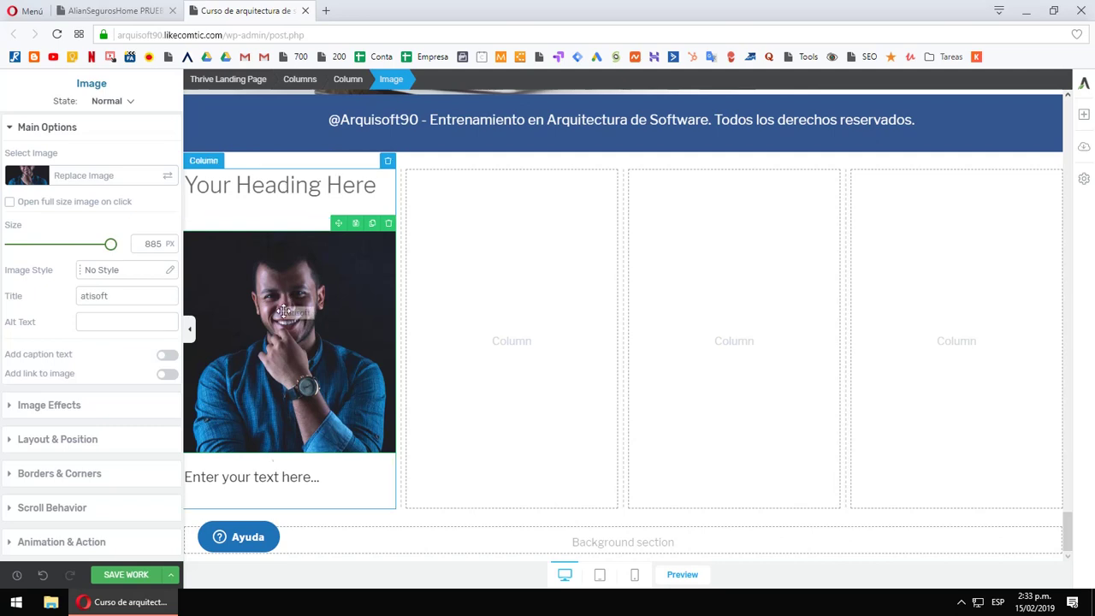
left_click(285, 478)
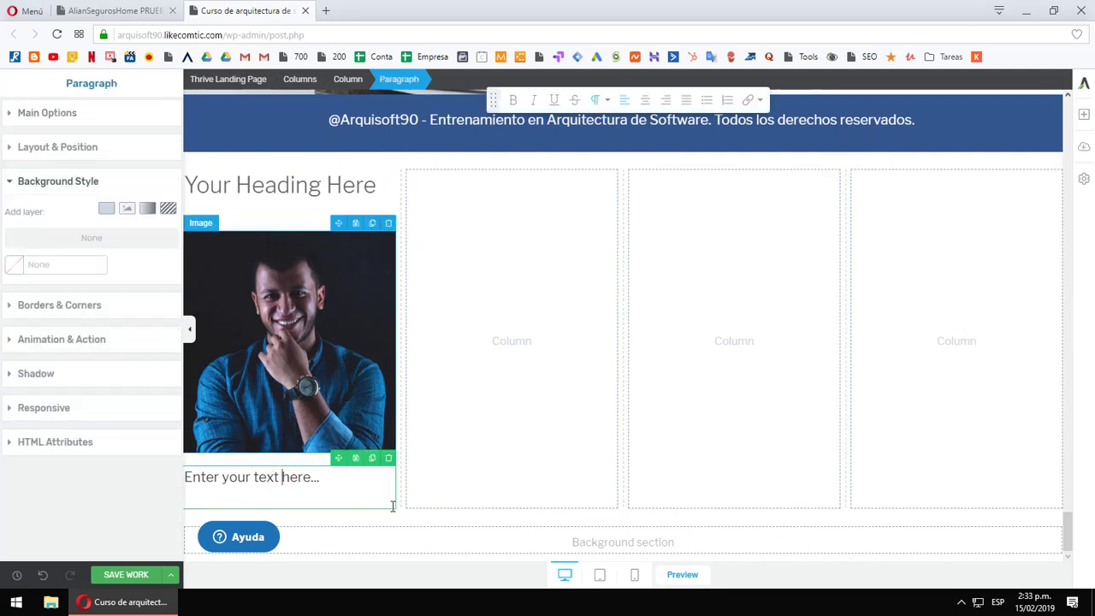
left_click(311, 159)
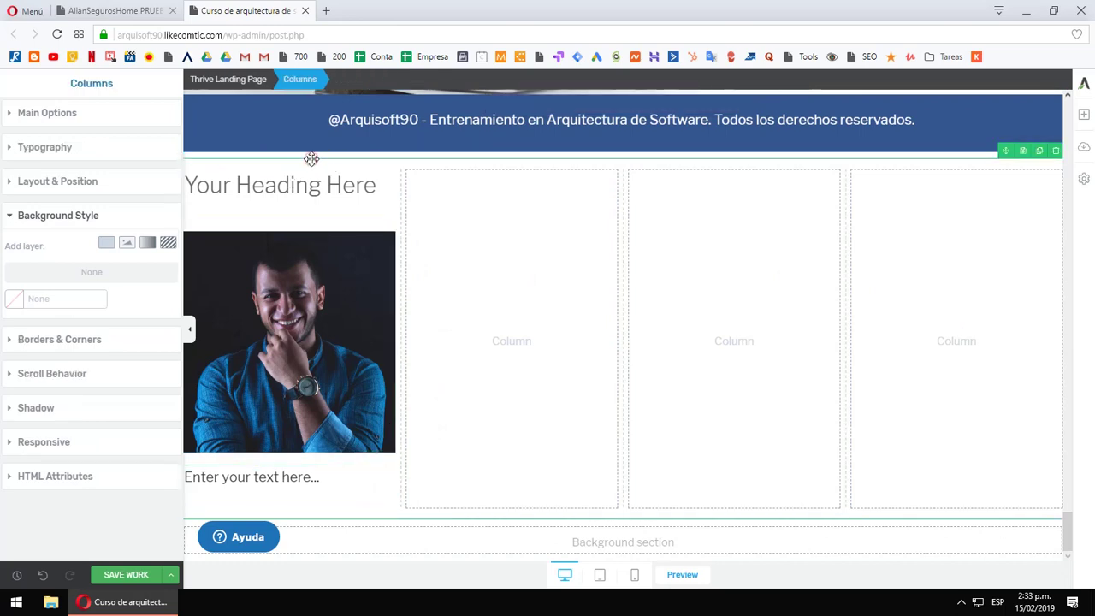
- Apply a solid light red background colour to the second column
left_click(425, 188)
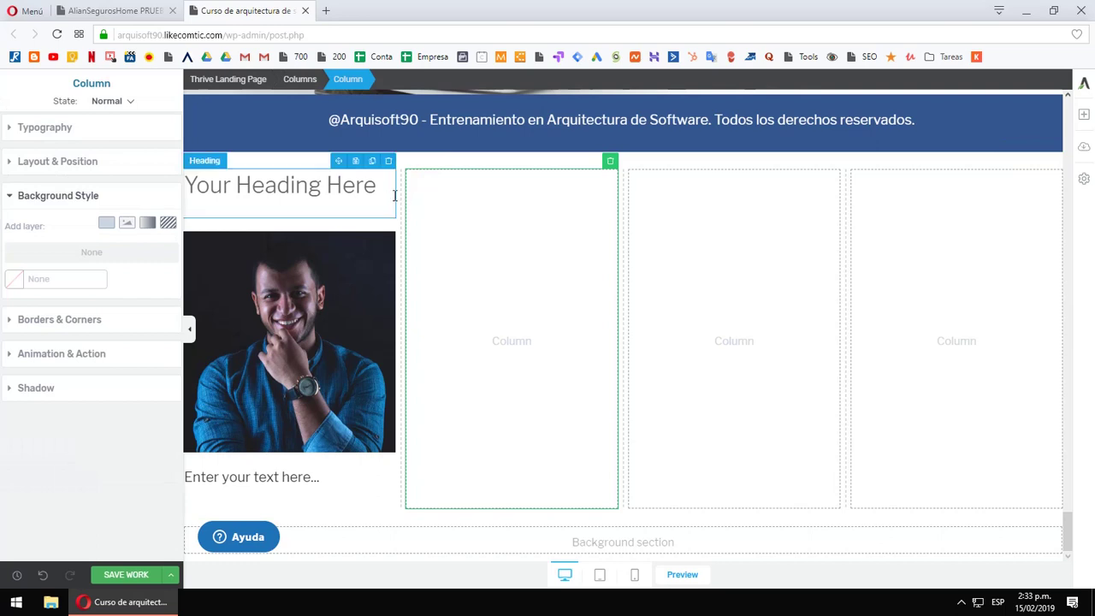
left_click(396, 196)
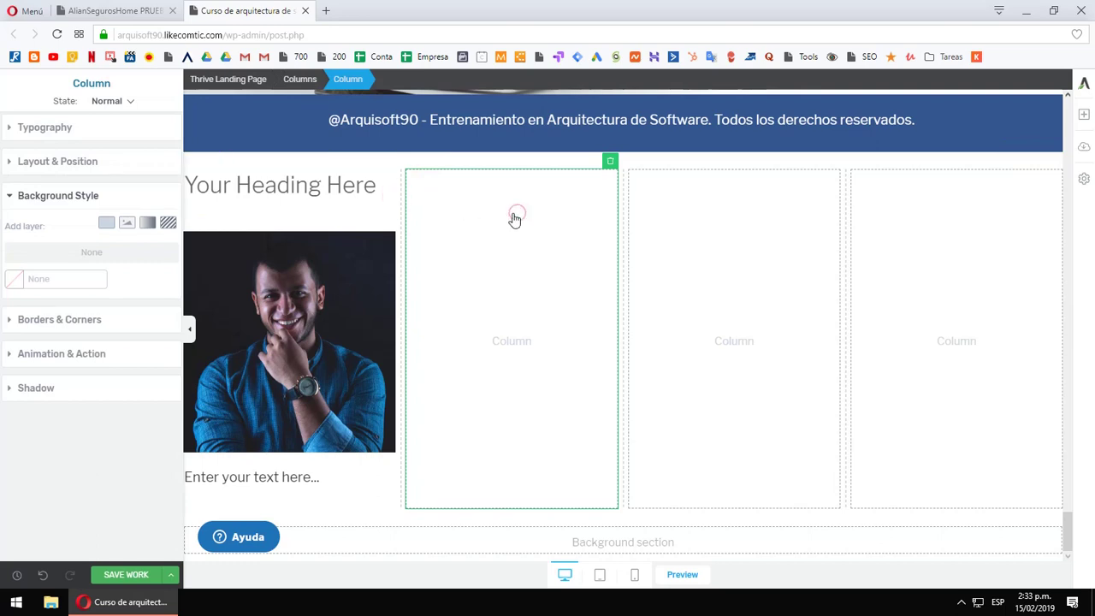
left_click(106, 224)
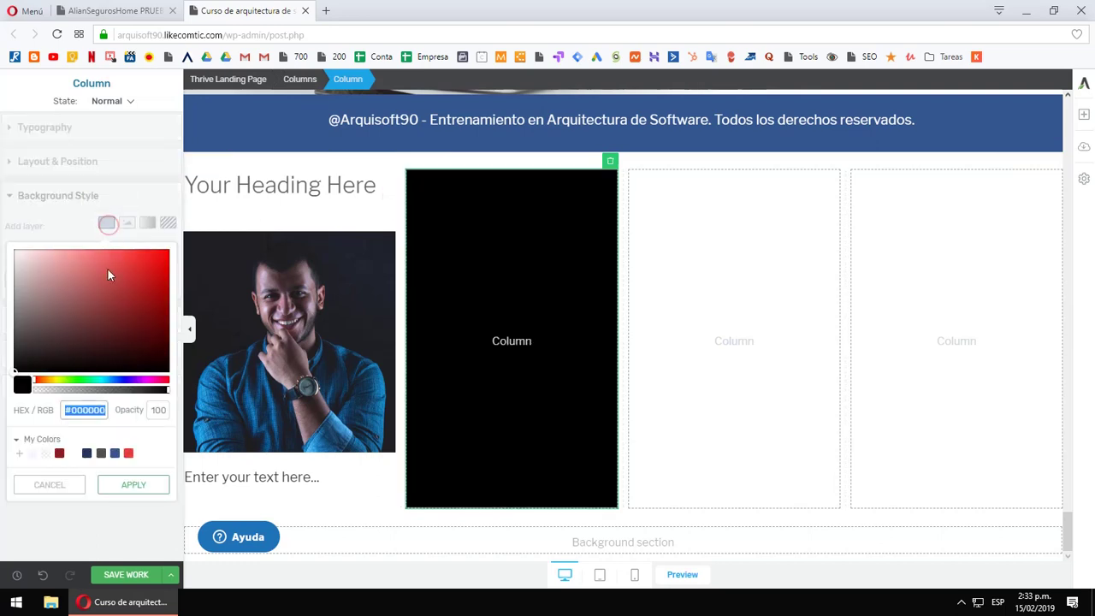
left_click(103, 325)
left_click_drag(112, 276, 78, 271)
left_click(110, 481)
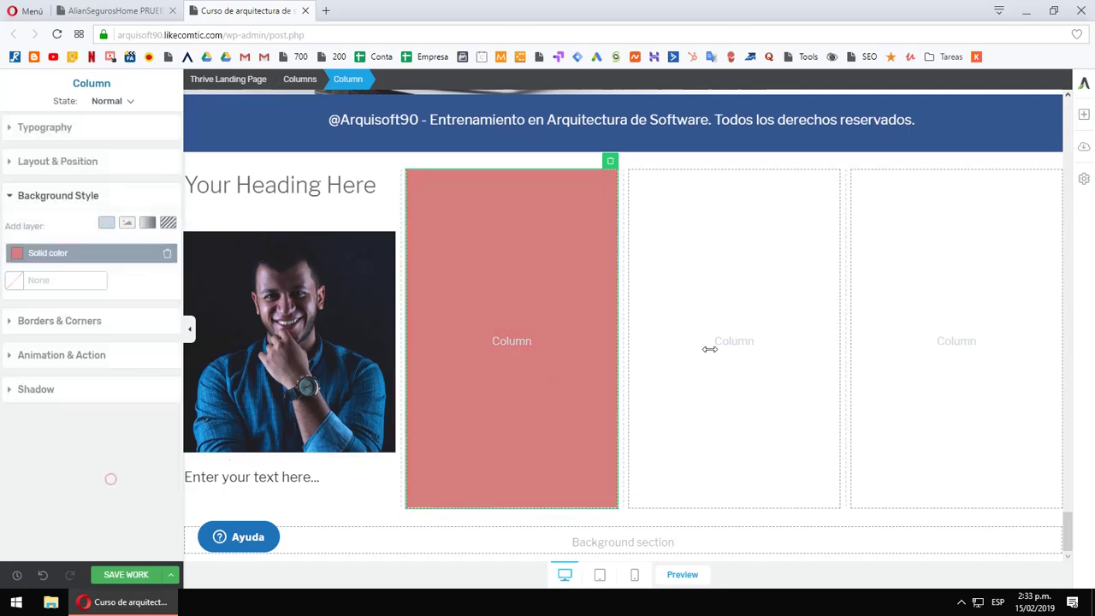
- Add a heading at the top of the second column
left_click(1084, 113)
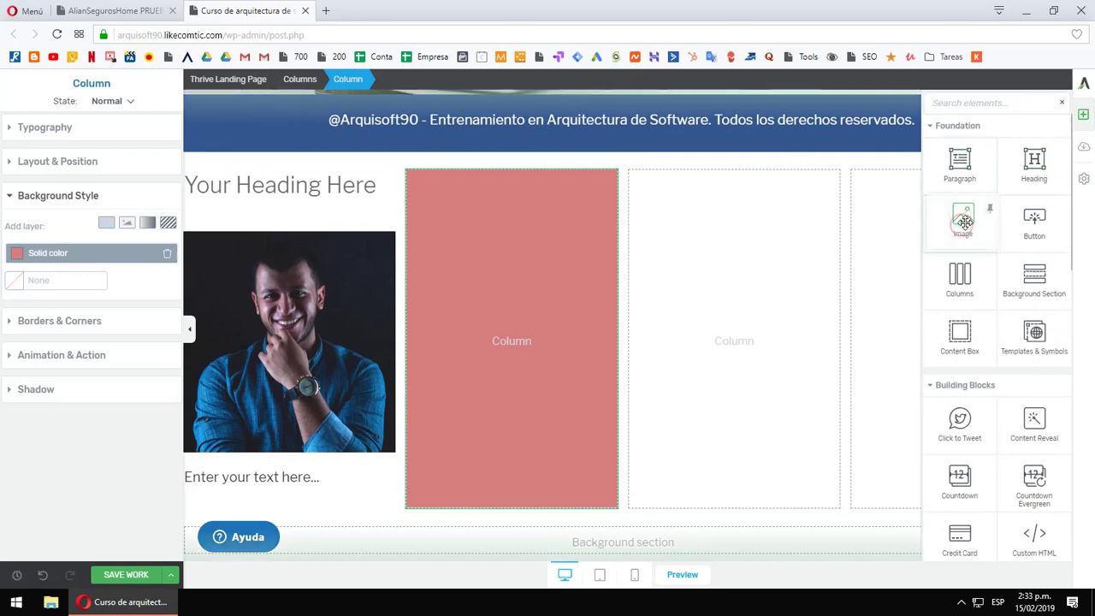
left_click_drag(1036, 175, 525, 228)
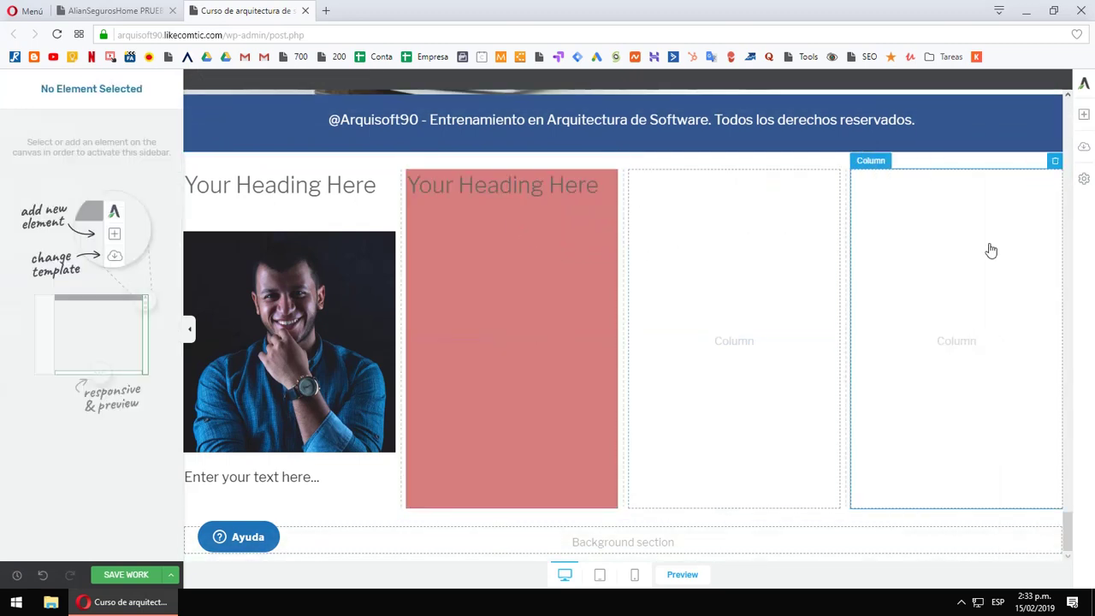
- Add a styled list beneath the heading in the second column
left_click(1084, 114)
scroll(1013, 390, "down", 2)
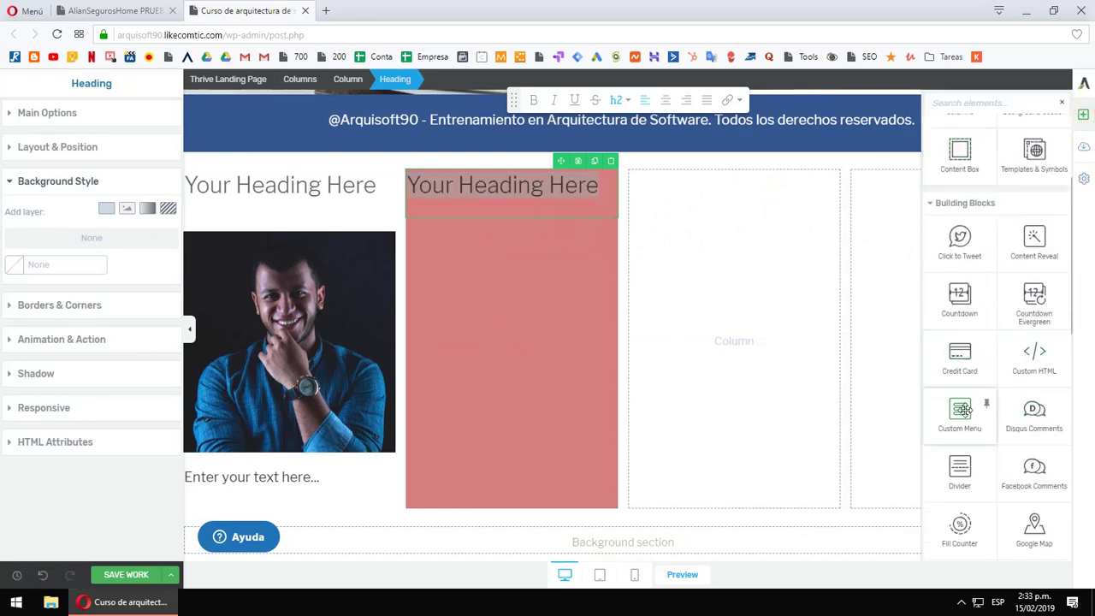
scroll(984, 428, "down", 3)
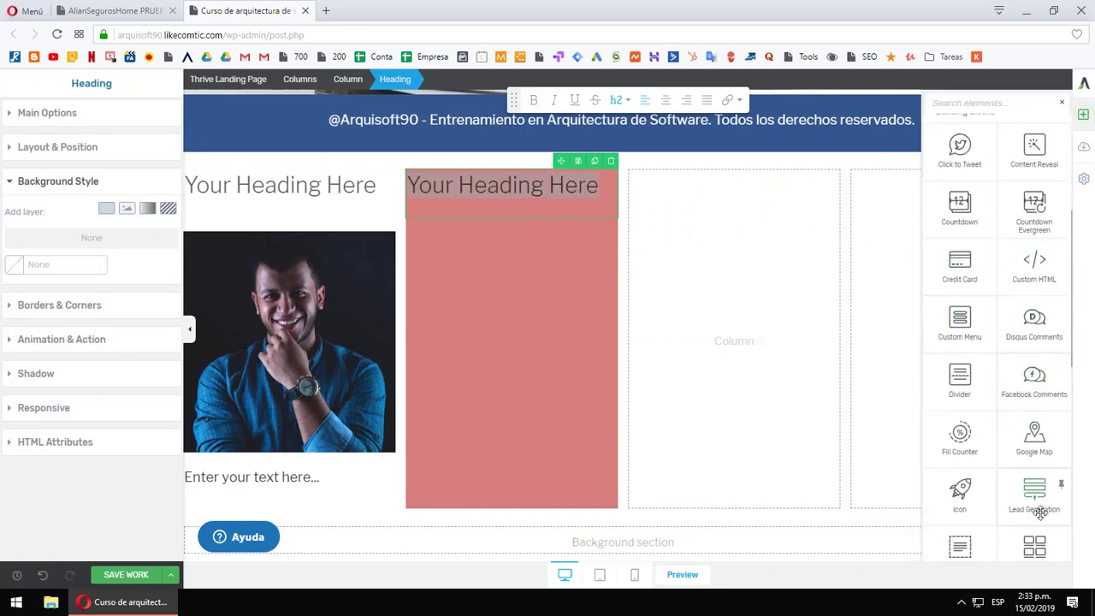
scroll(1027, 428, "down", 1)
scroll(1017, 418, "up", 3)
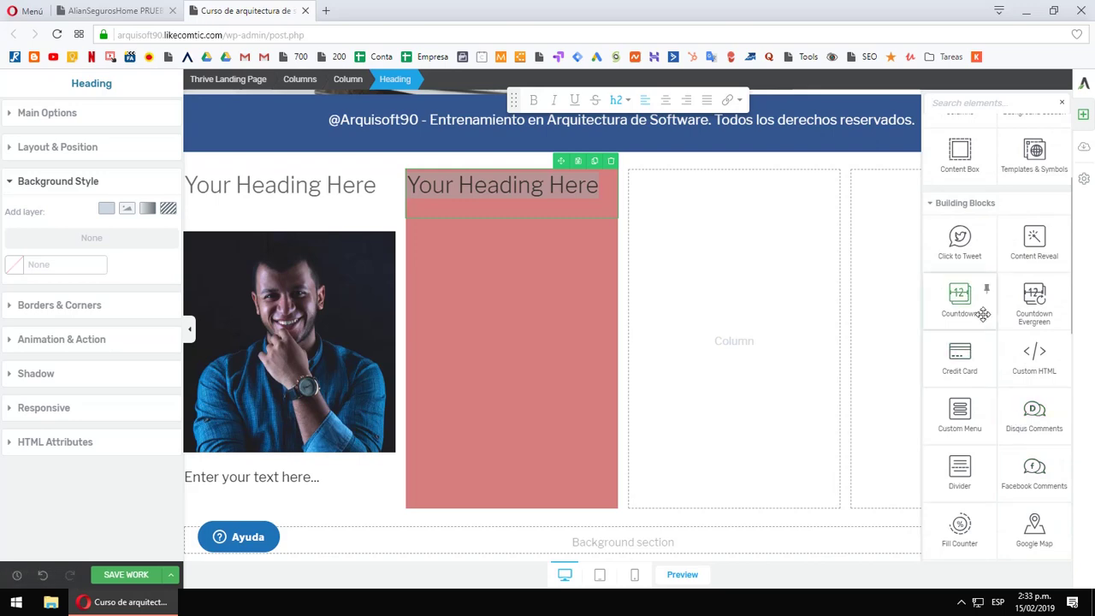
scroll(983, 315, "down", 6)
scroll(975, 346, "down", 2)
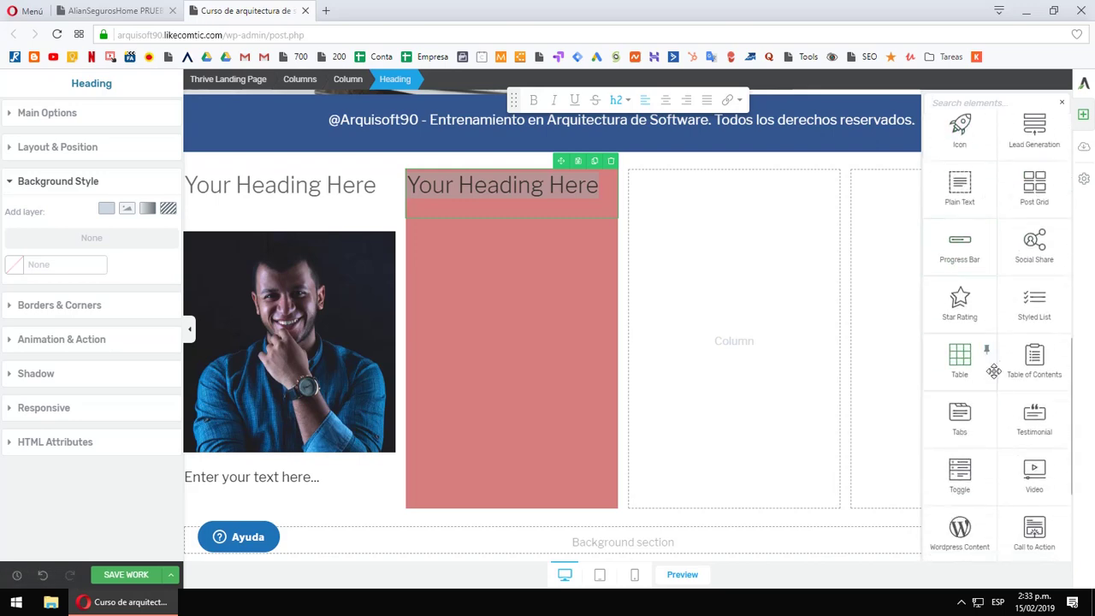
left_click_drag(1035, 300, 488, 216)
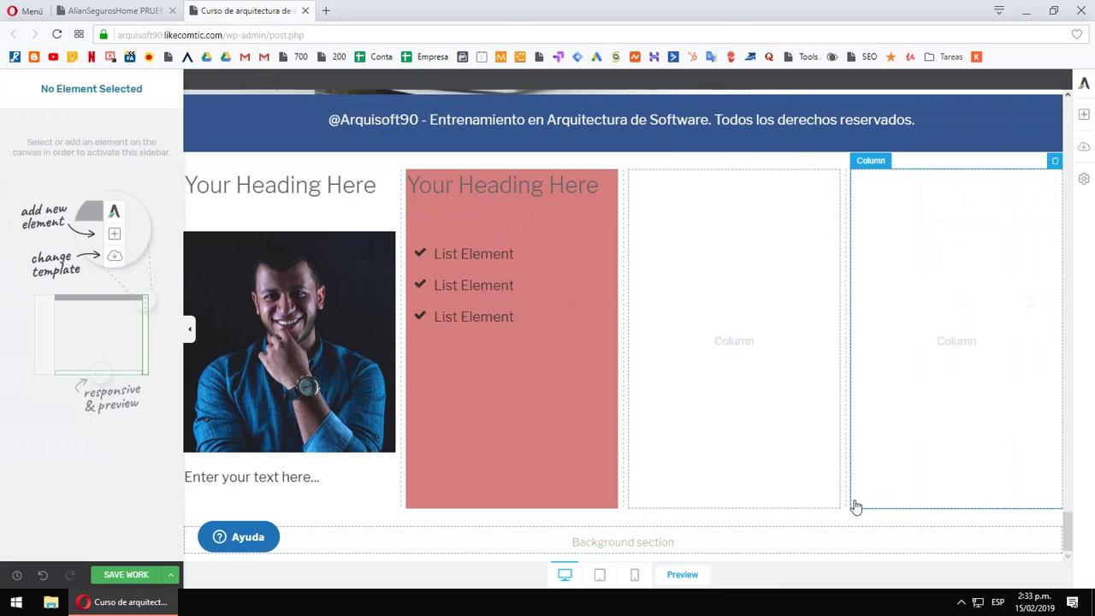
- Add a button beneath the paragraph in the first column
left_click(1085, 120)
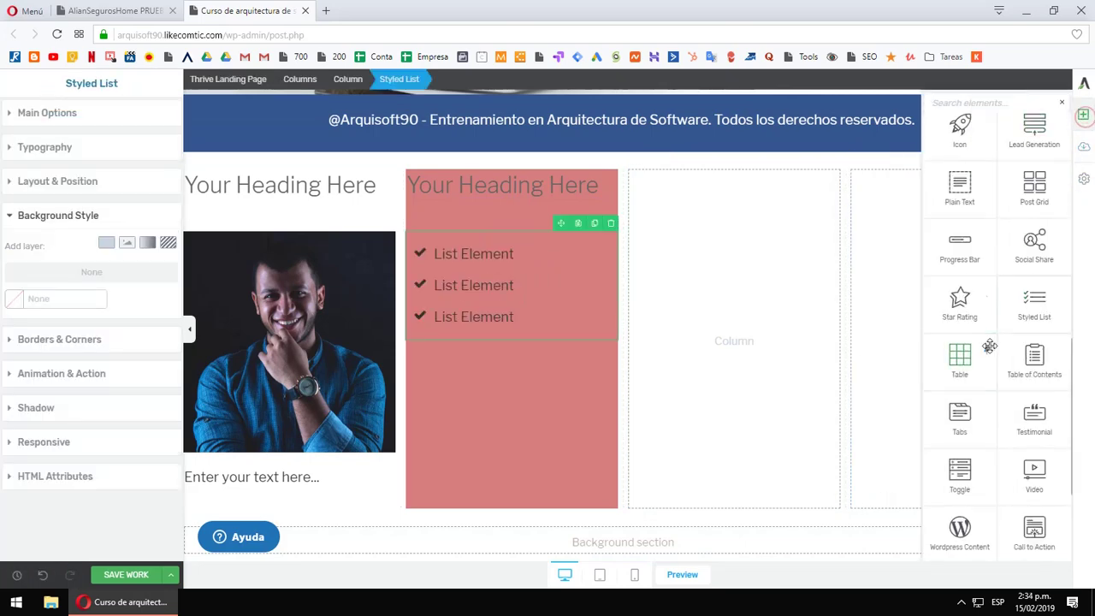
scroll(960, 354, "down", 5)
scroll(991, 384, "up", 10)
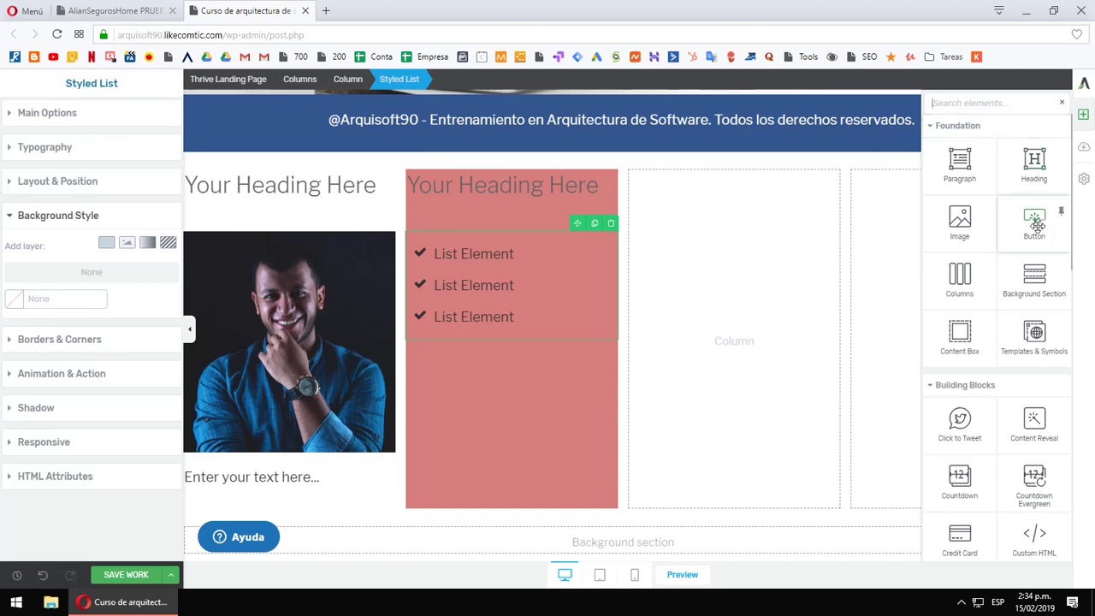
left_click_drag(1034, 222, 819, 298)
left_click_drag(290, 516, 286, 482)
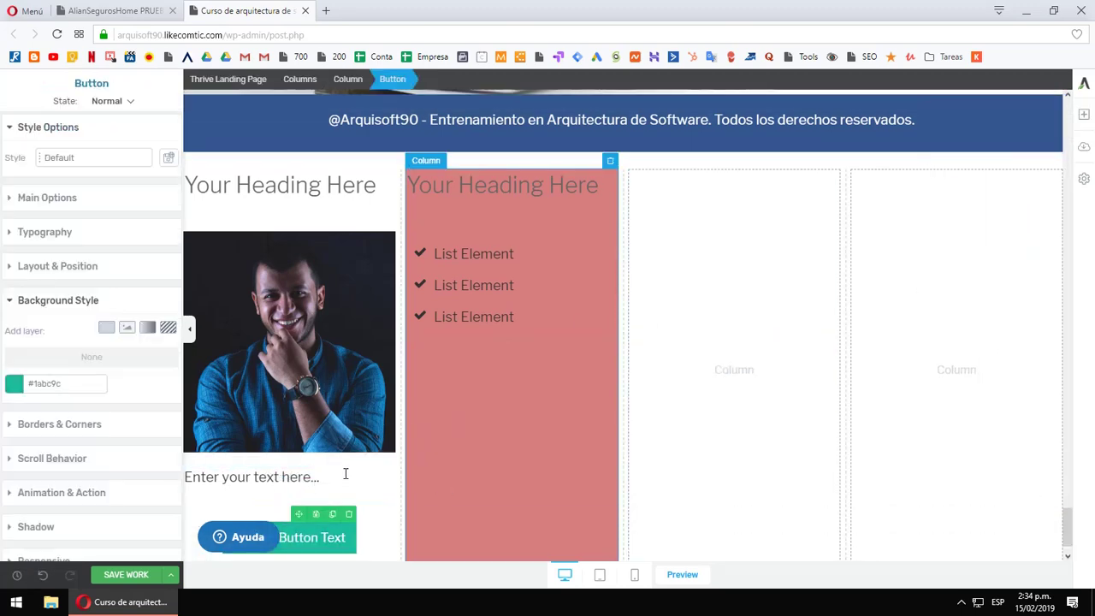
- Replace the first column's paragraph text with "ggggggggggg" and format it at 29 px in uppercase
left_click(288, 479)
type("ggggggggggg")
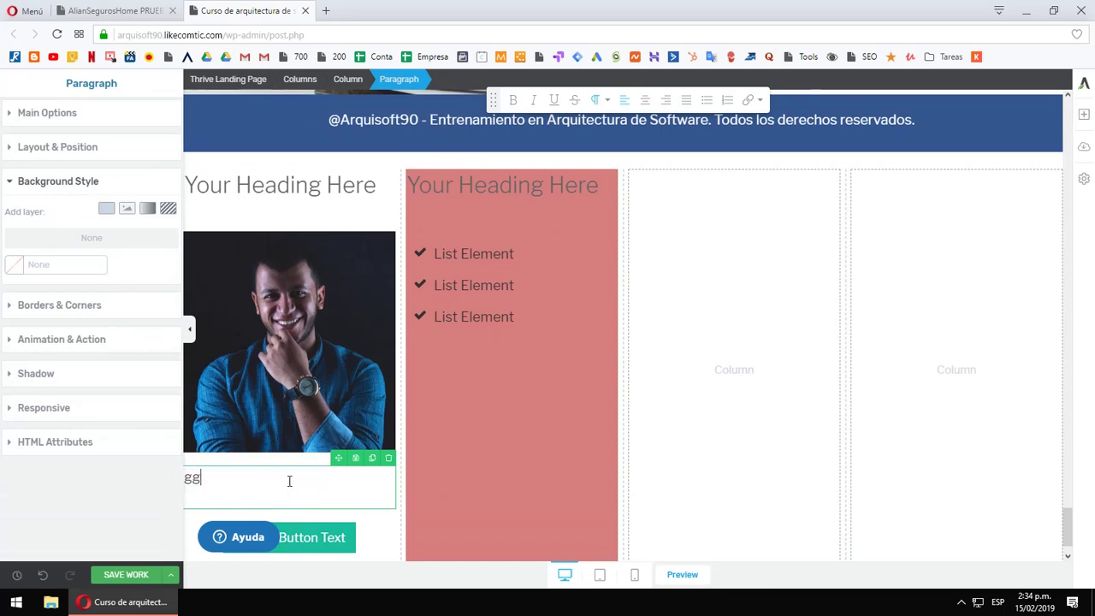
double_click(254, 479)
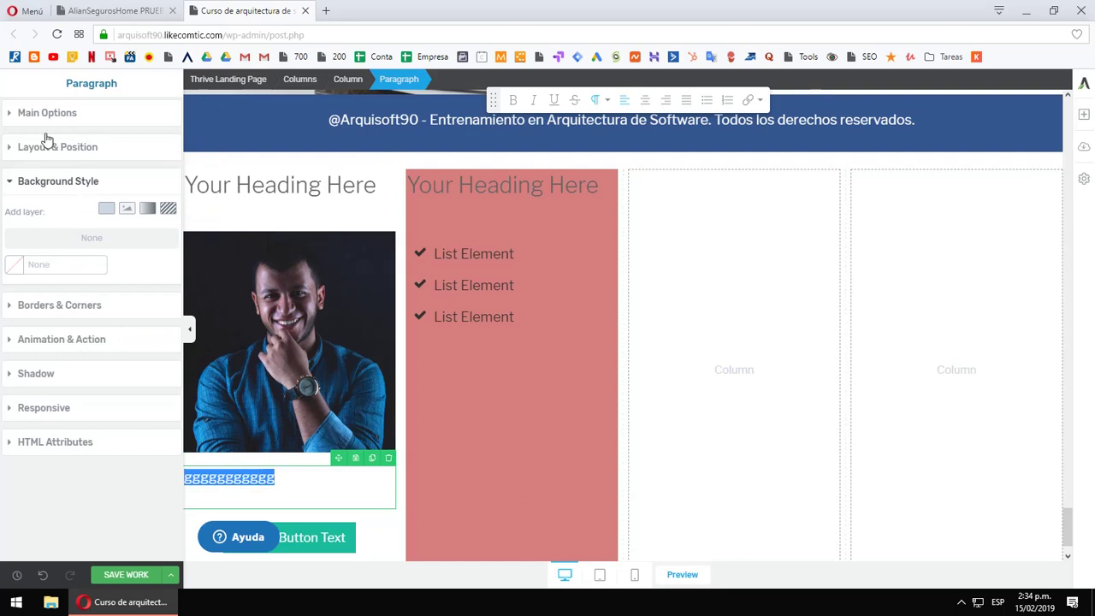
left_click(7, 116)
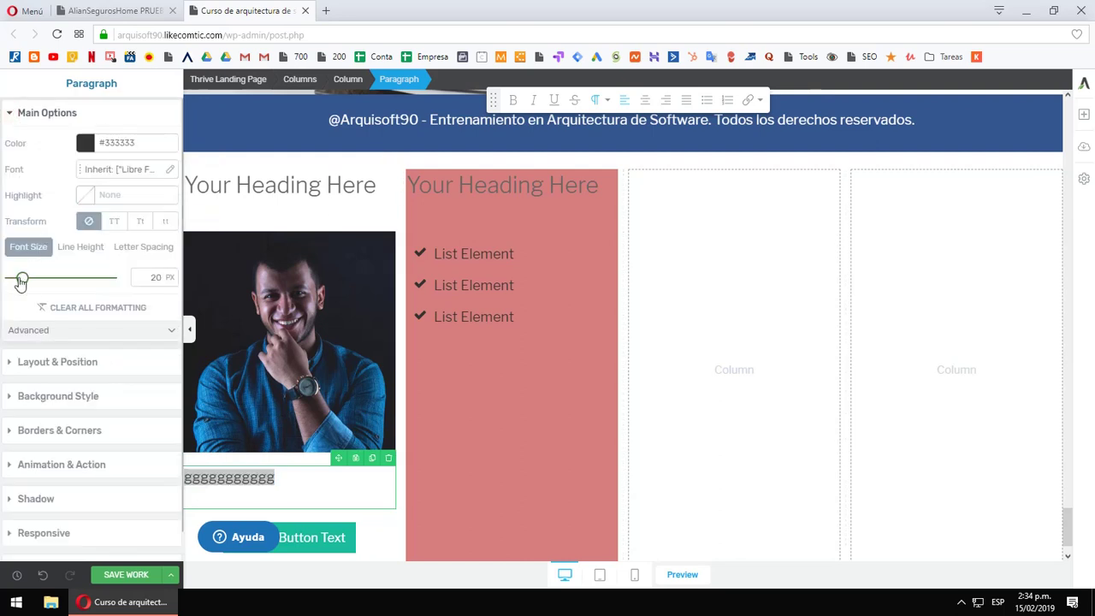
mouse_move(18, 279)
left_mouse_down()
mouse_move(44, 285)
mouse_move(31, 279)
left_mouse_up()
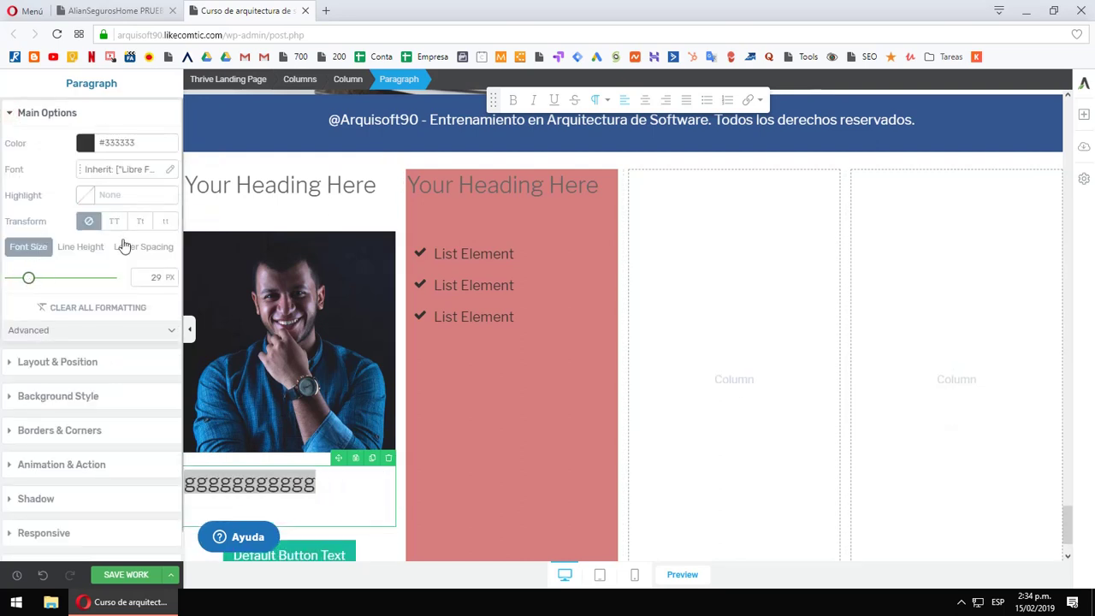
left_click(114, 222)
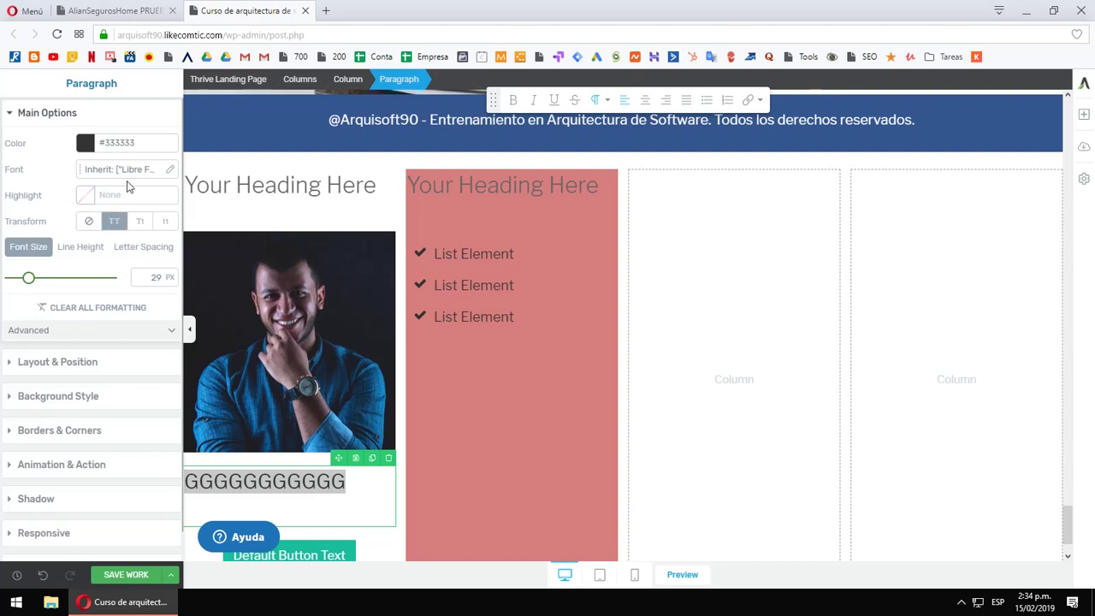
- Centre the paragraph block horizontally within the first column
left_click(17, 364)
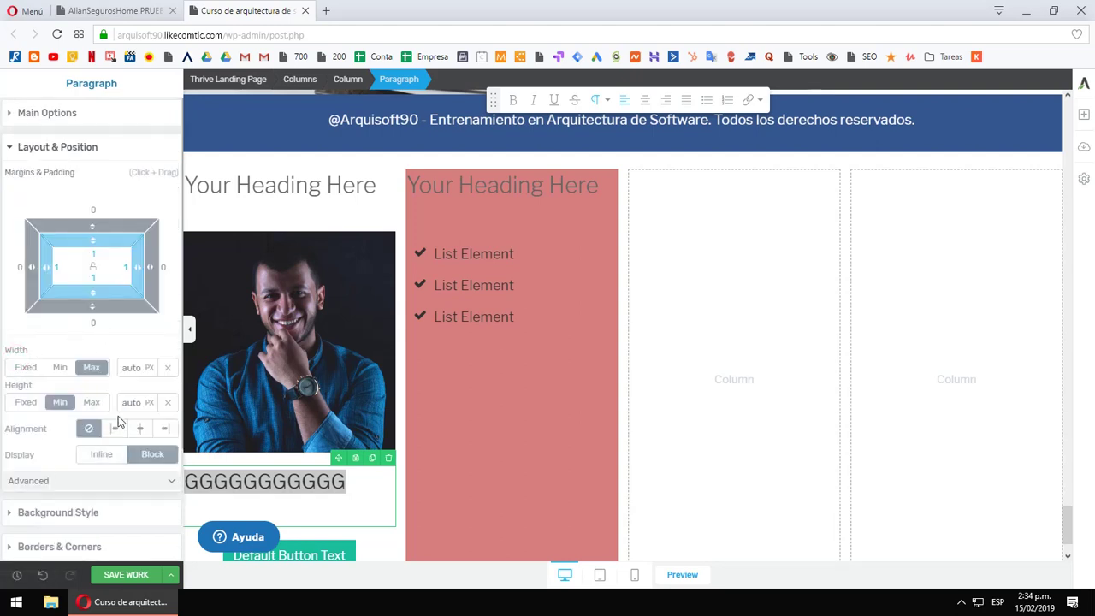
left_click(139, 430)
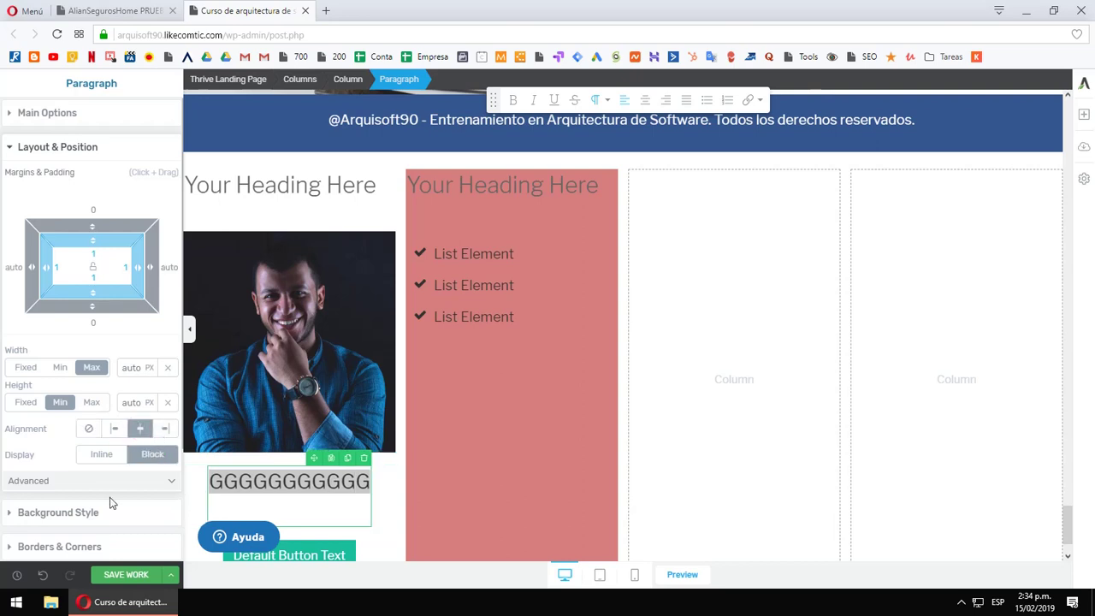
left_click(10, 513)
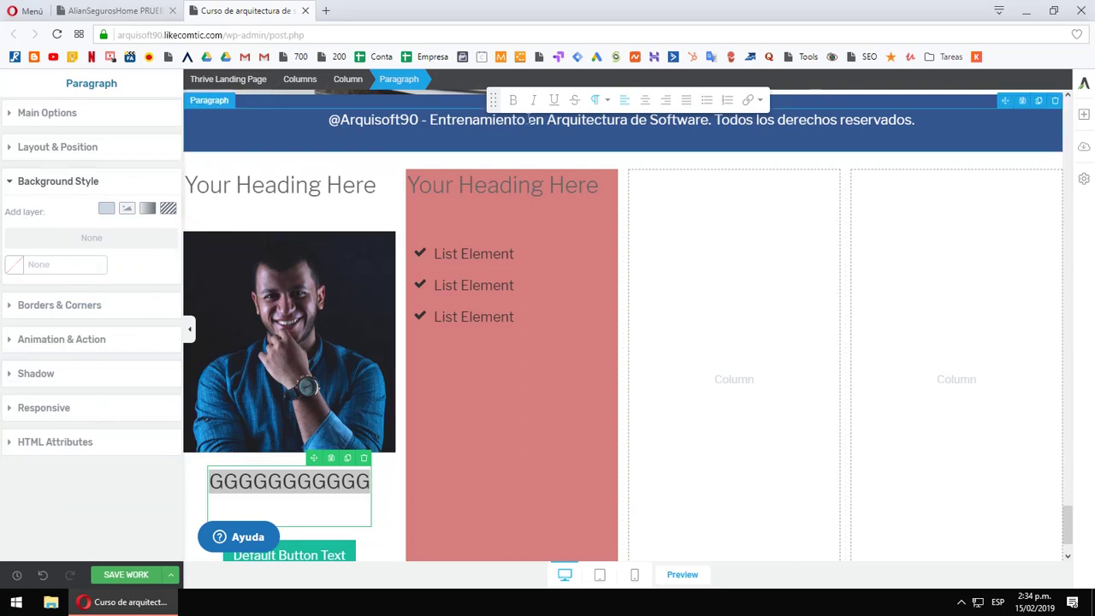
- Turn the first column's paragraph into a bulleted list and underline its text
left_click(189, 329)
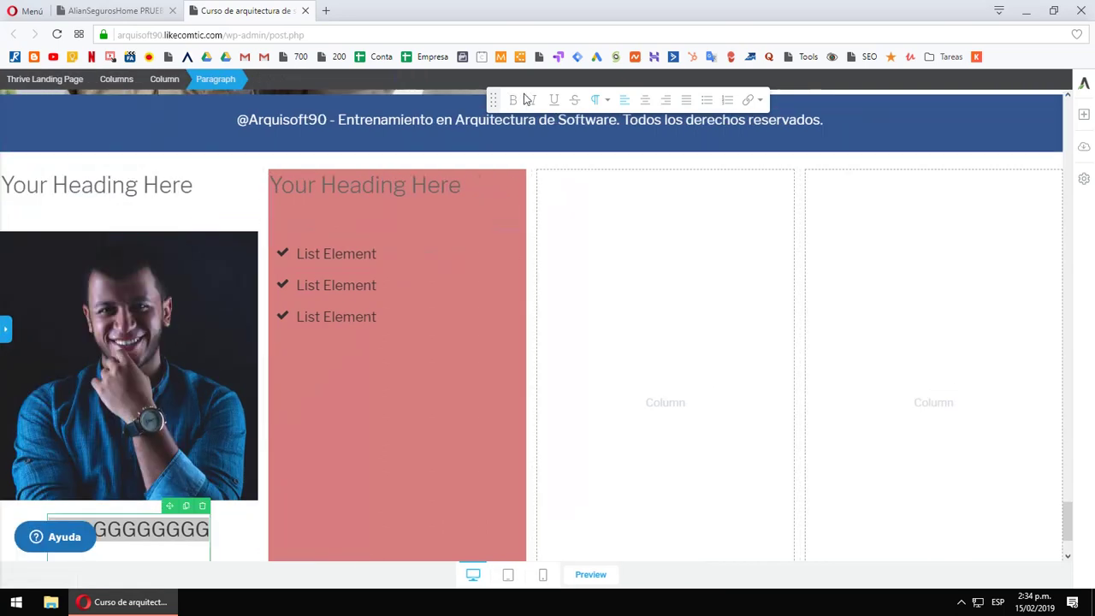
left_click(704, 102)
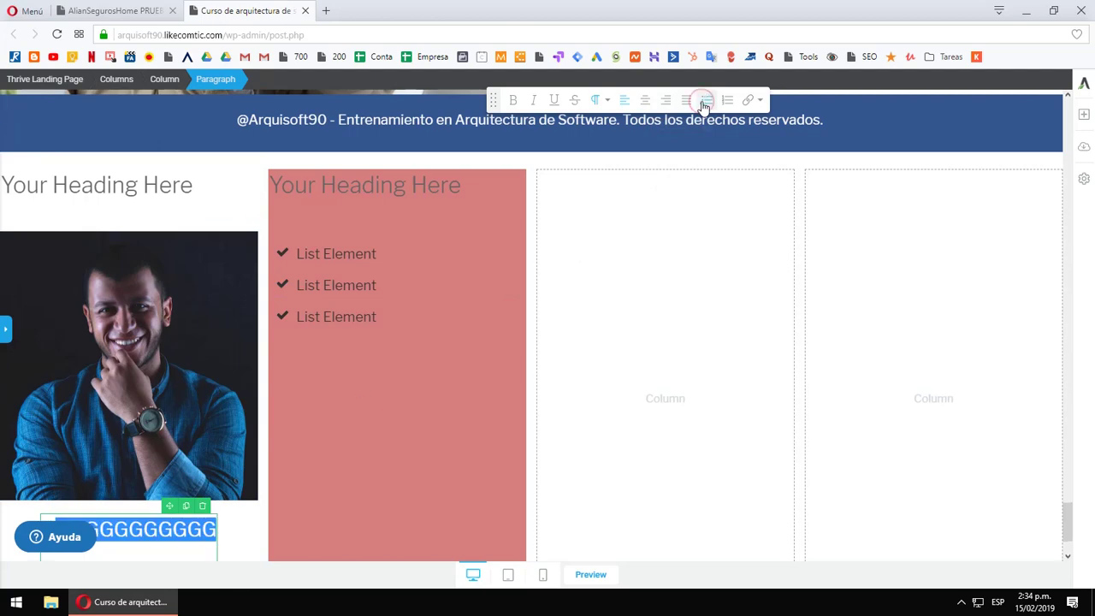
scroll(696, 106, "down", 2)
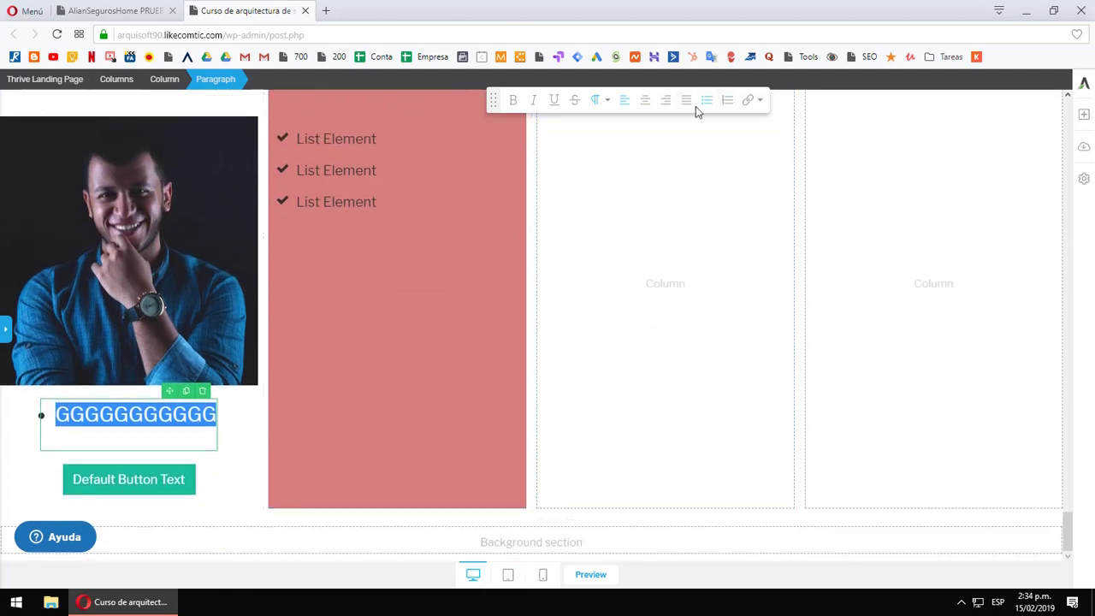
left_click(554, 100)
- Try a dark grey-green background colour on the first column's button
left_click(115, 479)
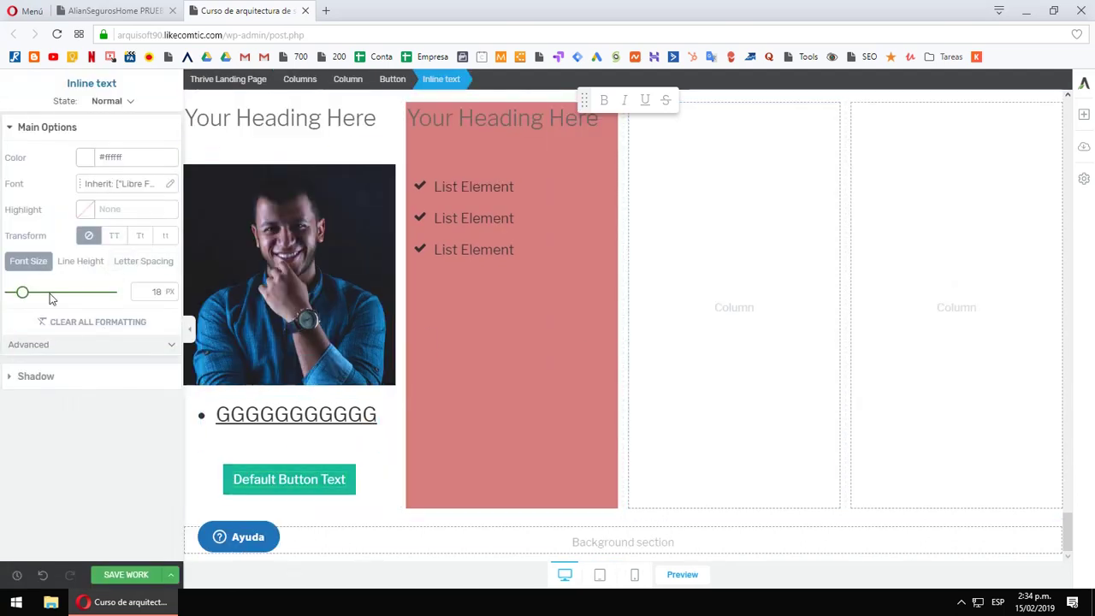
left_click(347, 467)
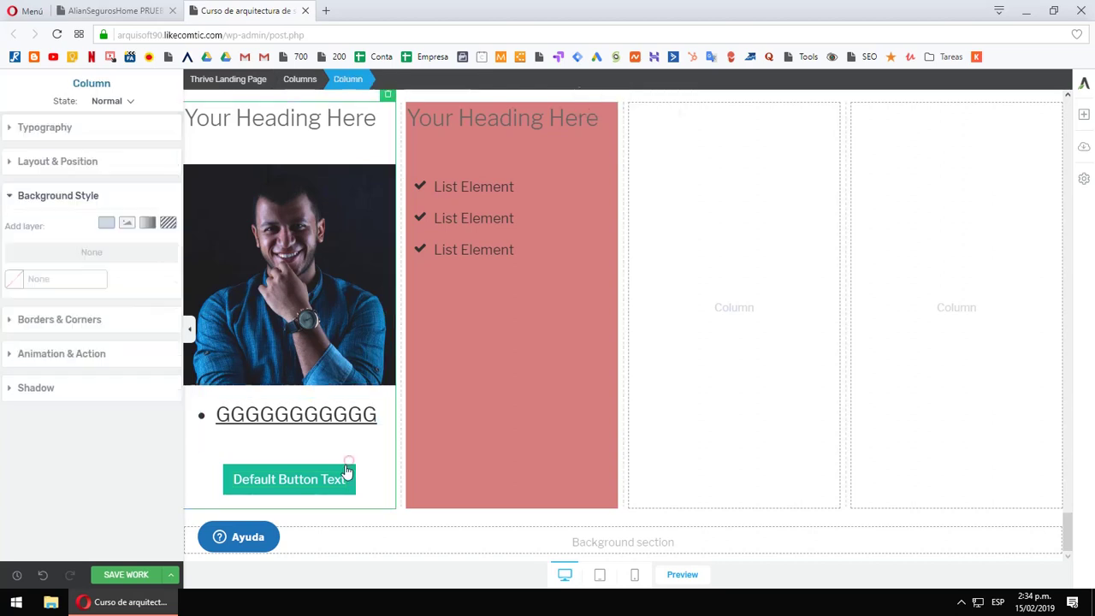
left_click(343, 469)
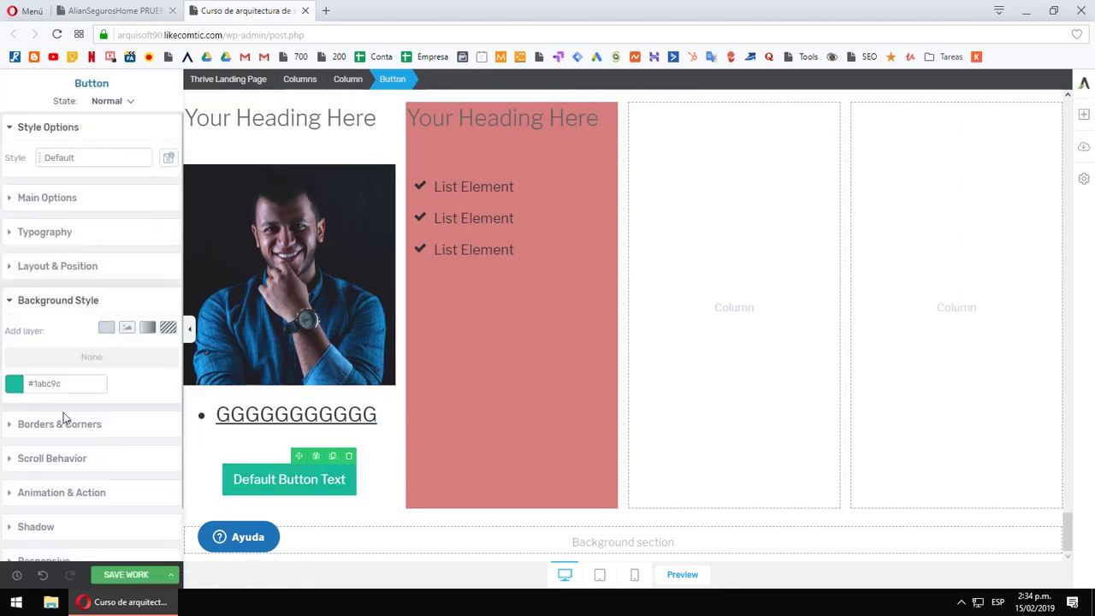
left_click(14, 383)
left_click(36, 432)
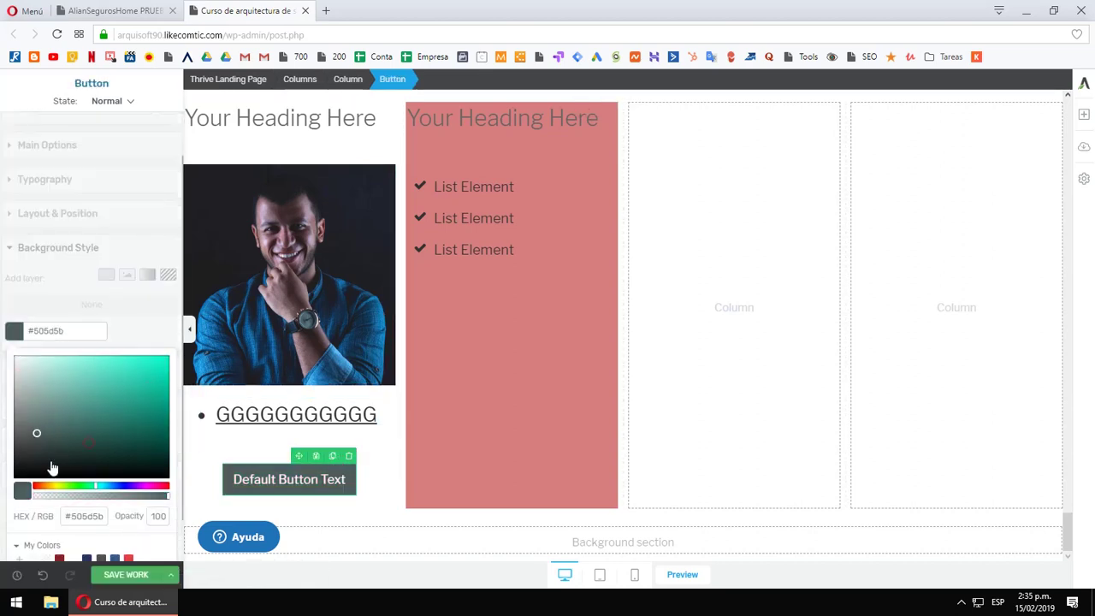
- Save the landing page and discard the button's new background colour
left_click(136, 575)
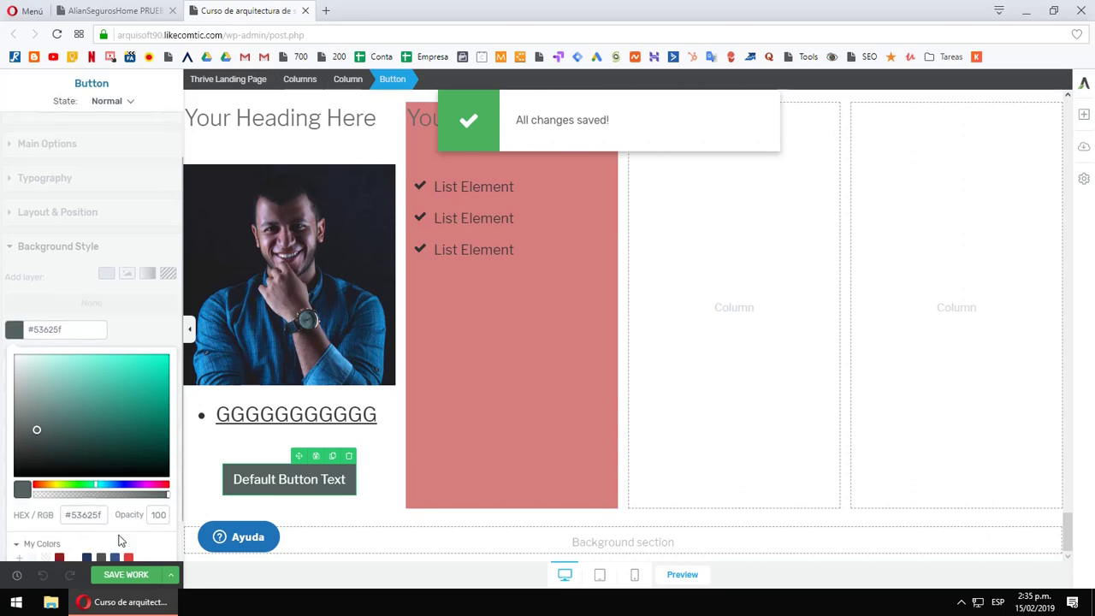
scroll(120, 544, "down", 1)
left_click(49, 547)
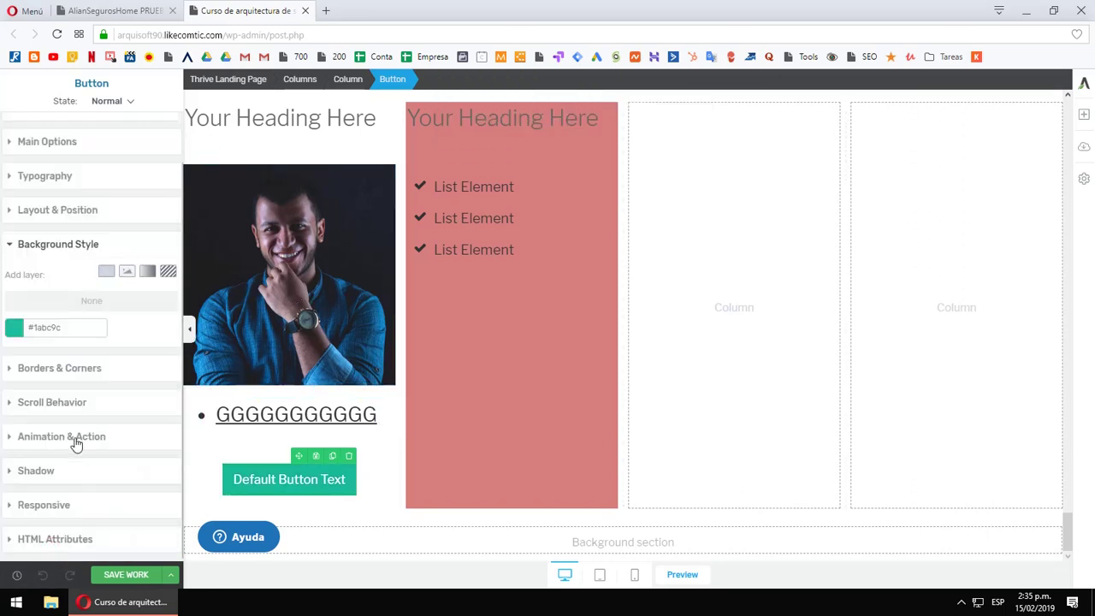
- Review the button's border and corner options and browse the available page elements
left_click(63, 371)
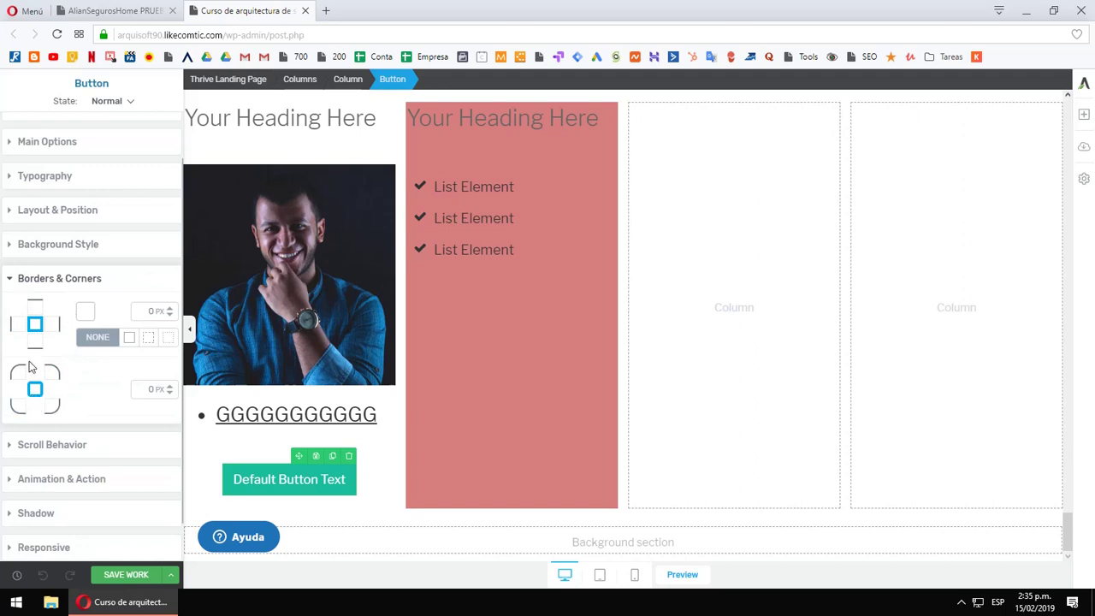
left_click(95, 278)
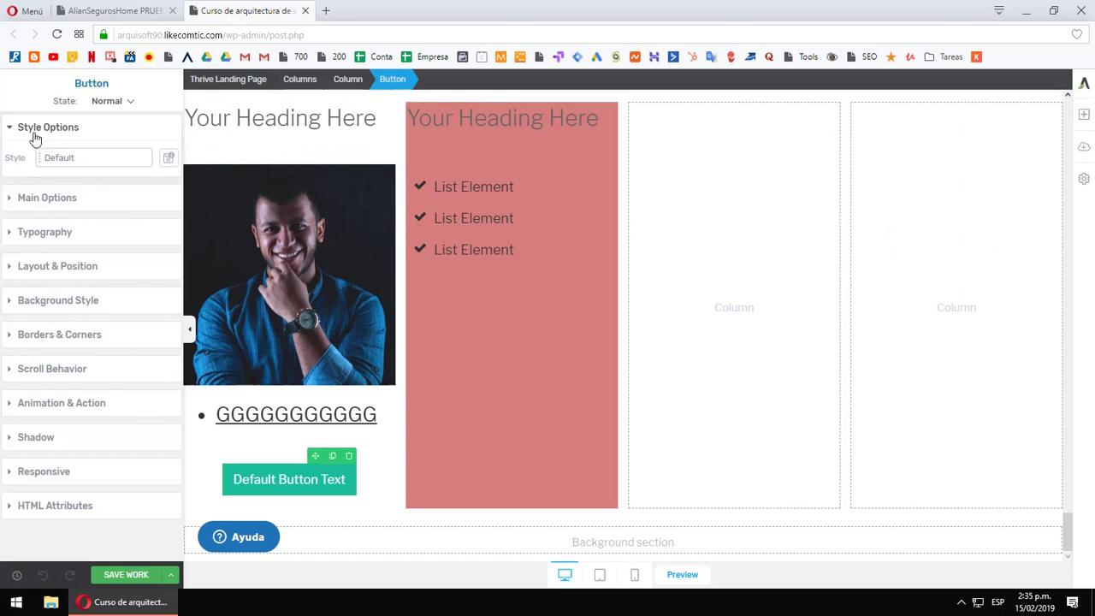
left_click(1084, 116)
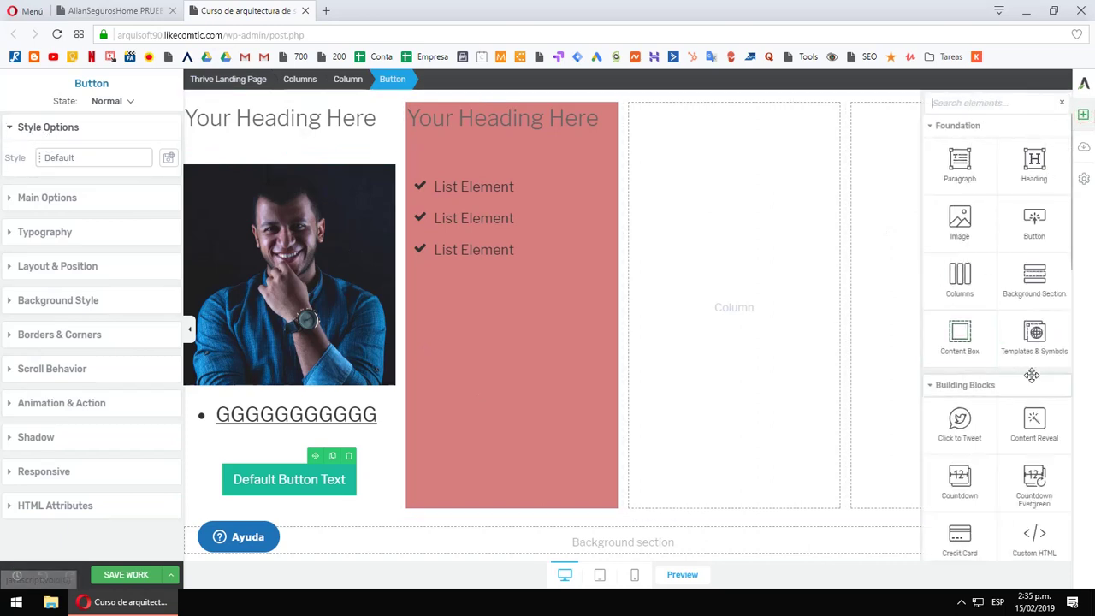
scroll(1001, 514, "down", 1)
scroll(1001, 514, "down", 5)
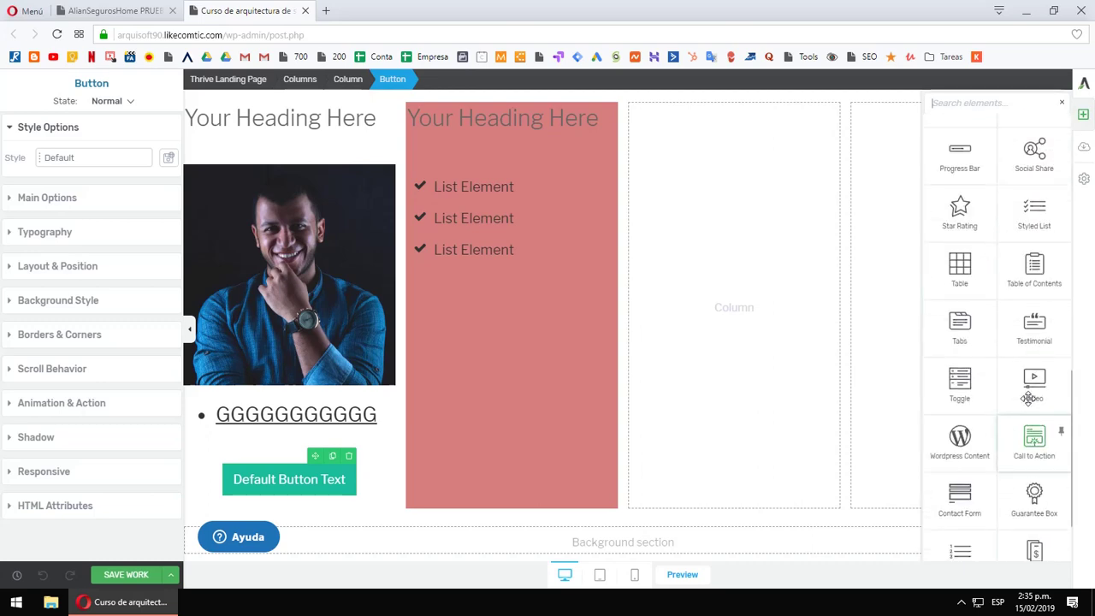
scroll(1022, 393, "up", 5)
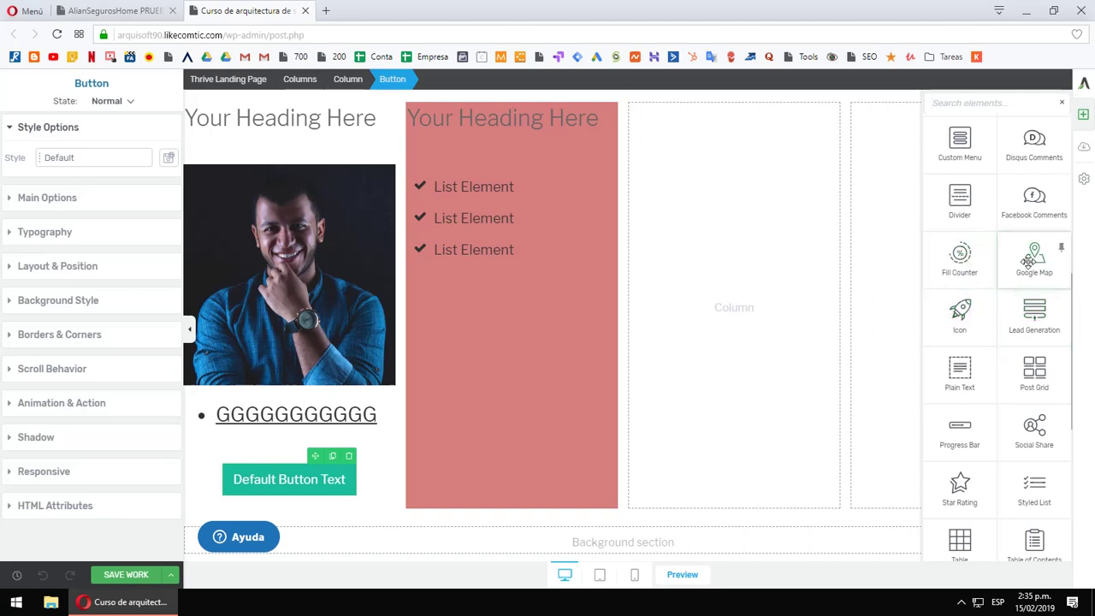
- Switch to the AlianSeguros page for comparison, then hide and show its visual builder's page controls
left_click(136, 7)
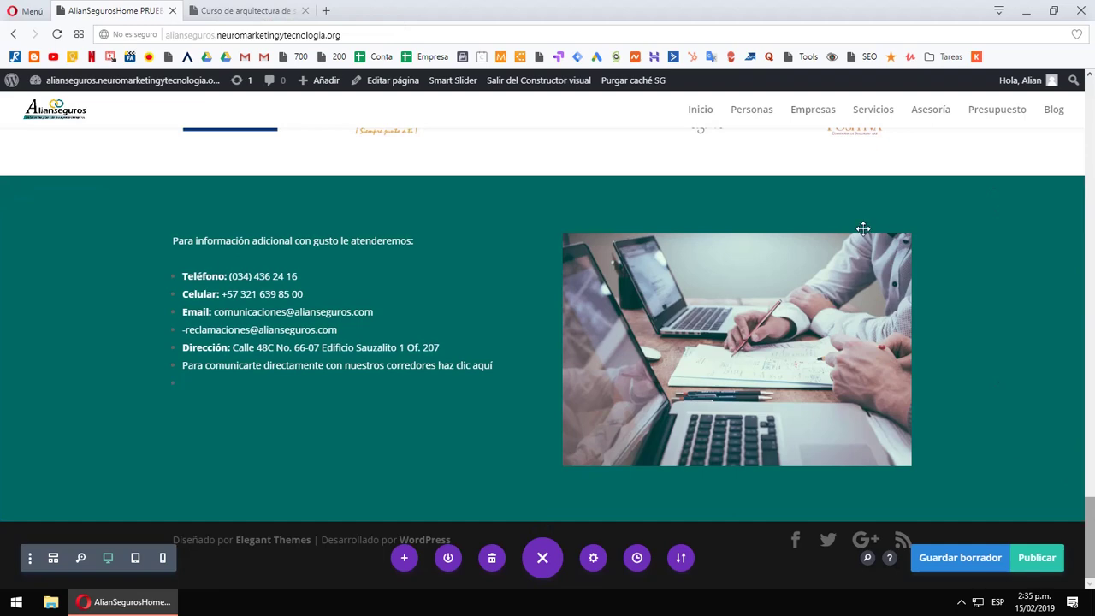
left_click(239, 10)
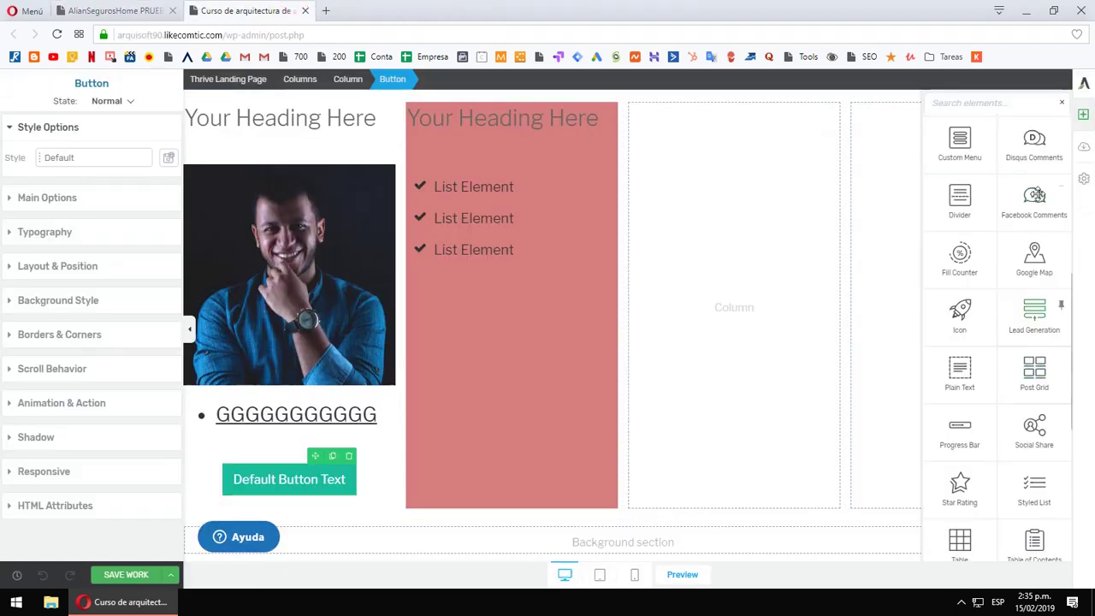
left_click(150, 6)
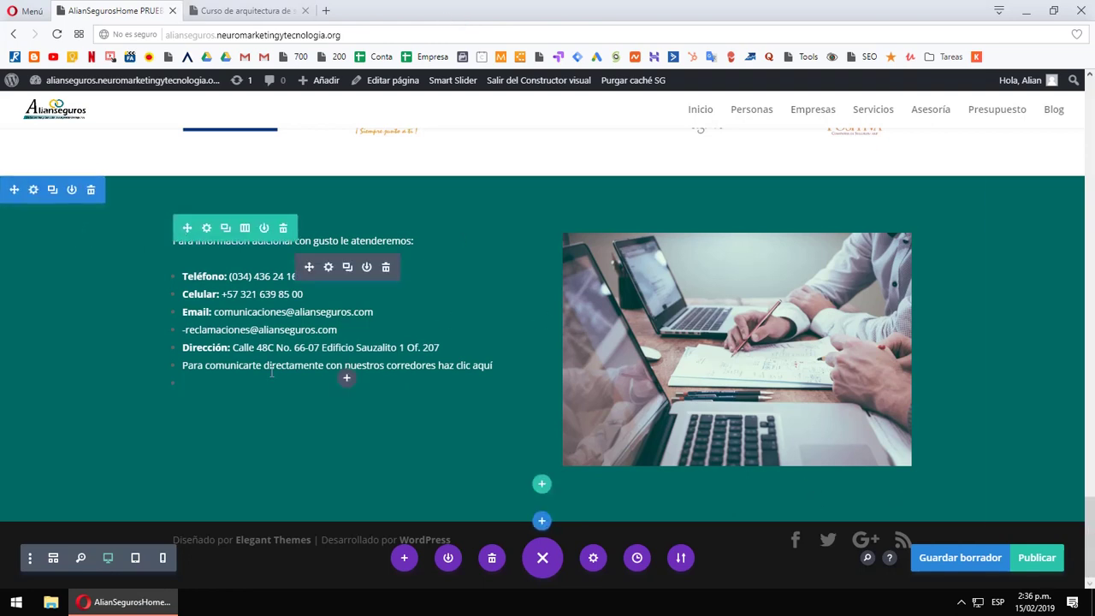
left_click(544, 559)
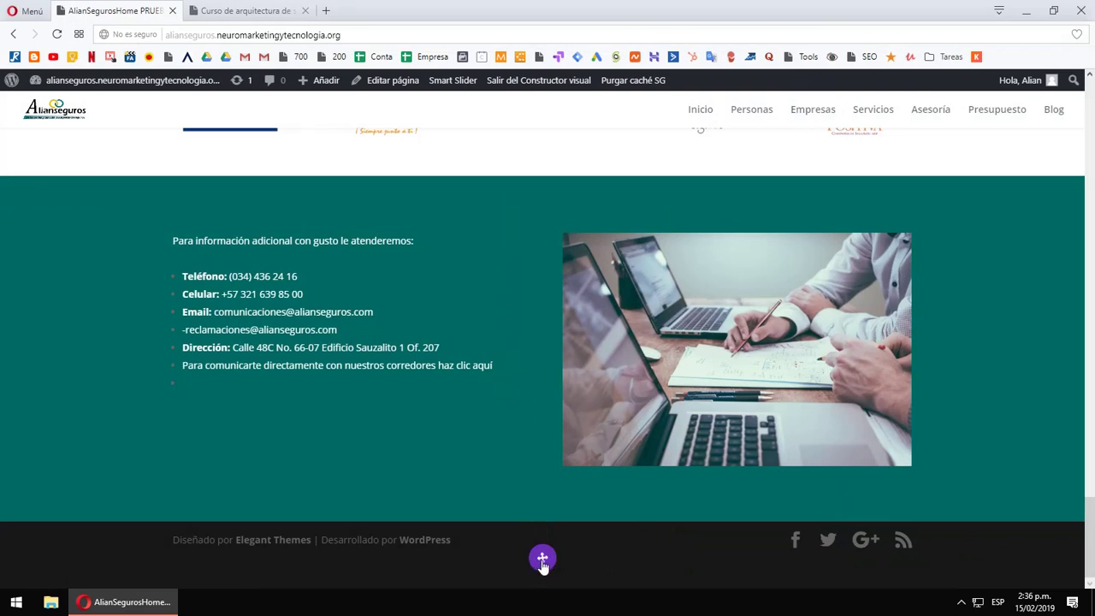
left_click(542, 562)
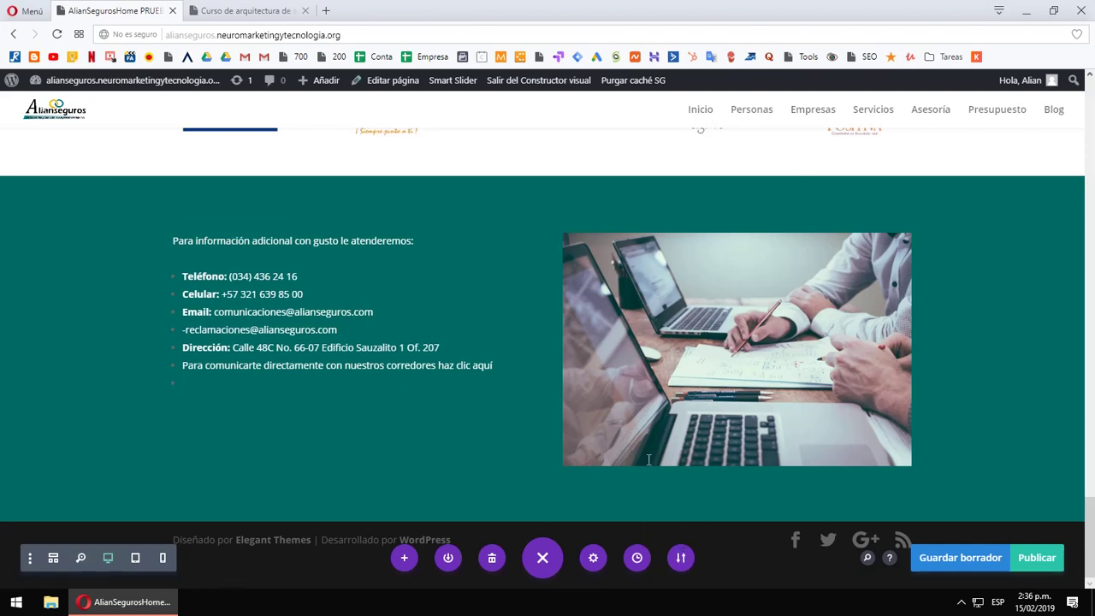
- Review the page layout's export and import options in the portability settings, then close them
left_click(682, 559)
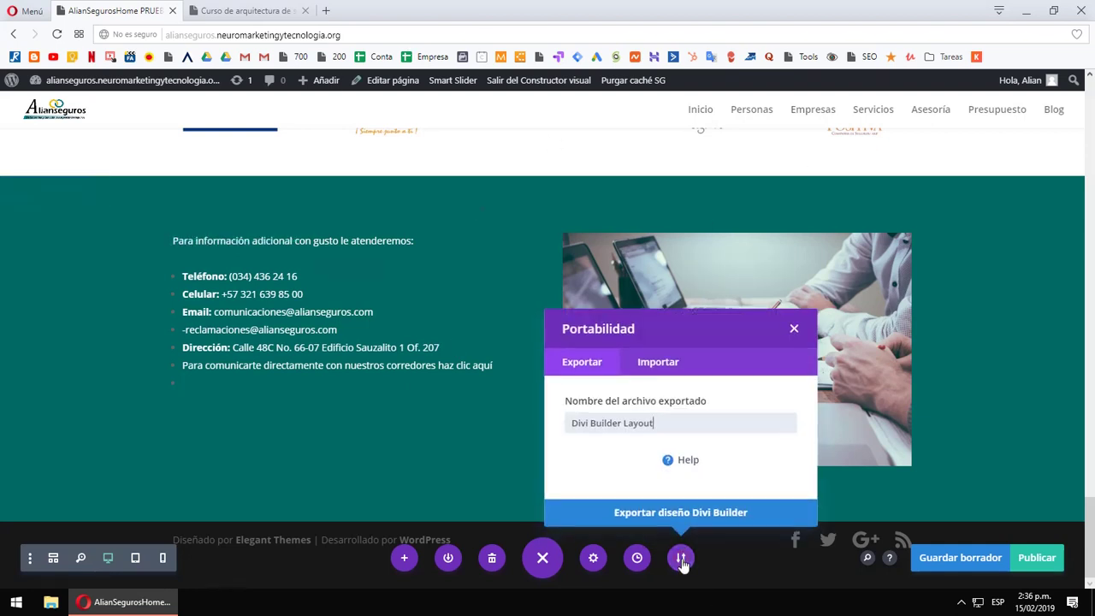
left_click(663, 364)
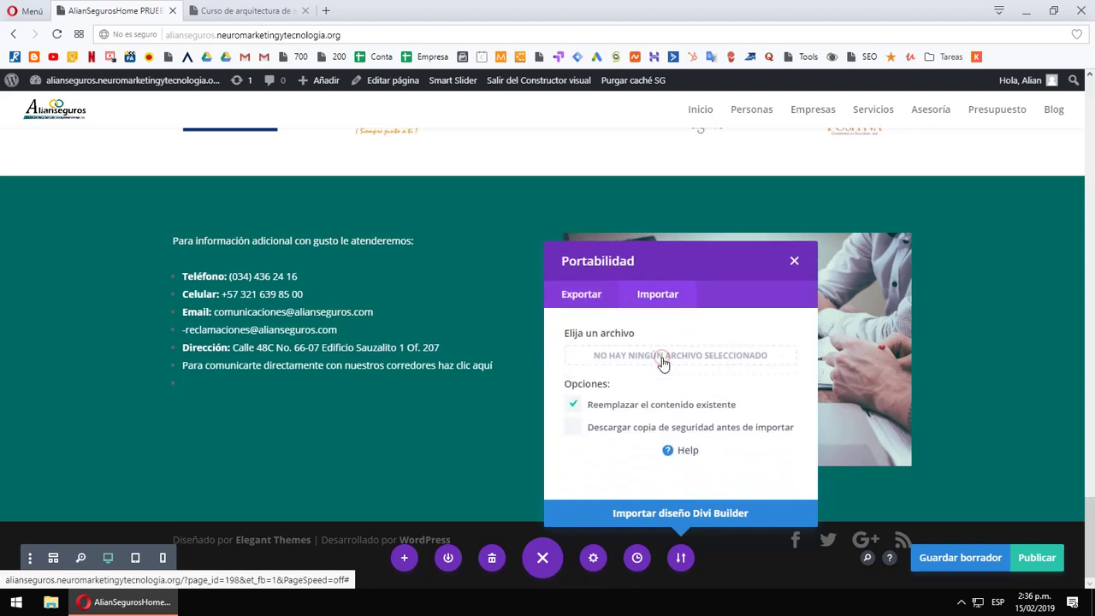
left_click(584, 282)
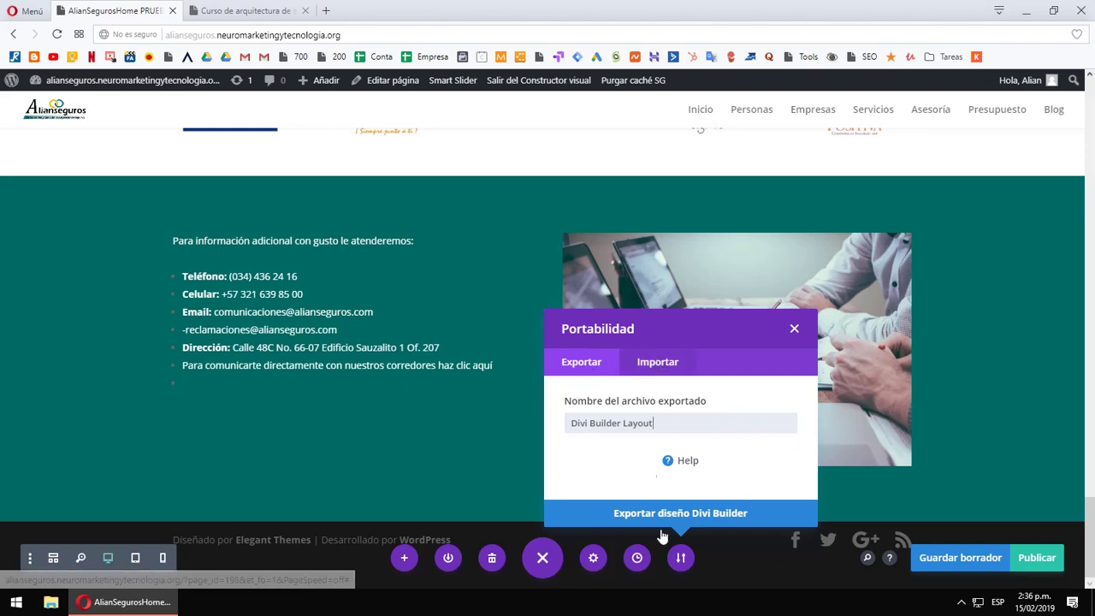
left_click(661, 360)
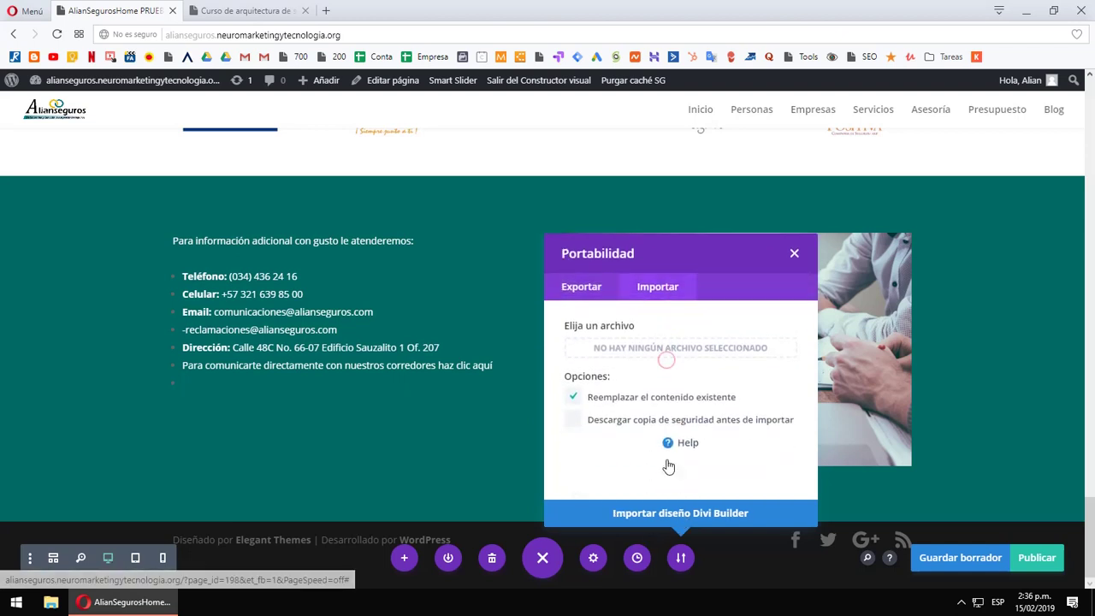
left_click(794, 255)
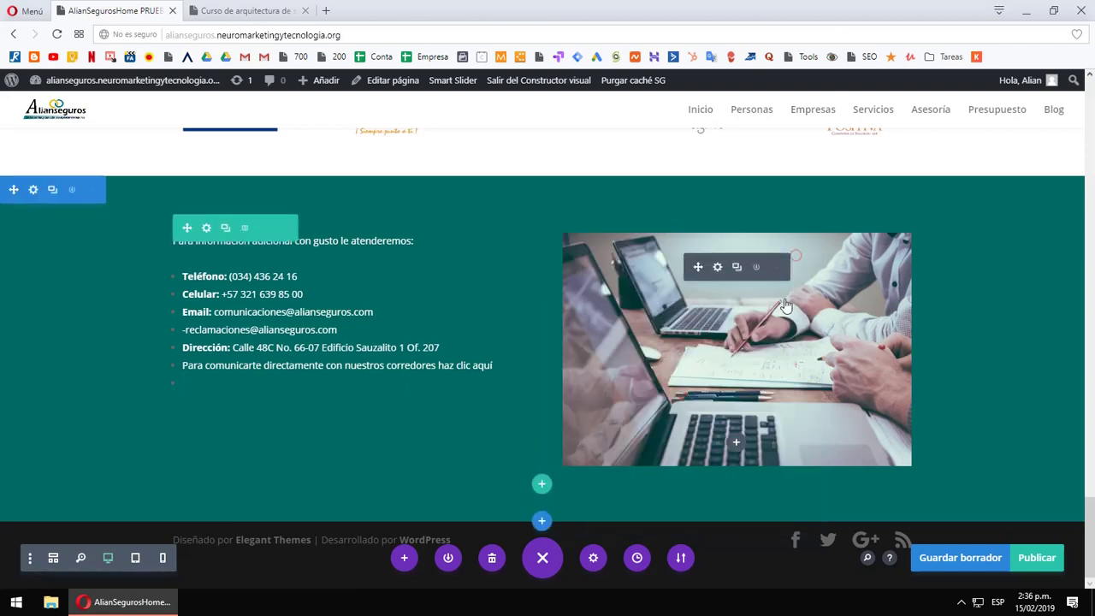
- Look through the page's editing history states from the first to the latest, then close the history without restoring any
left_click(636, 558)
scroll(146, 310, "down", 5)
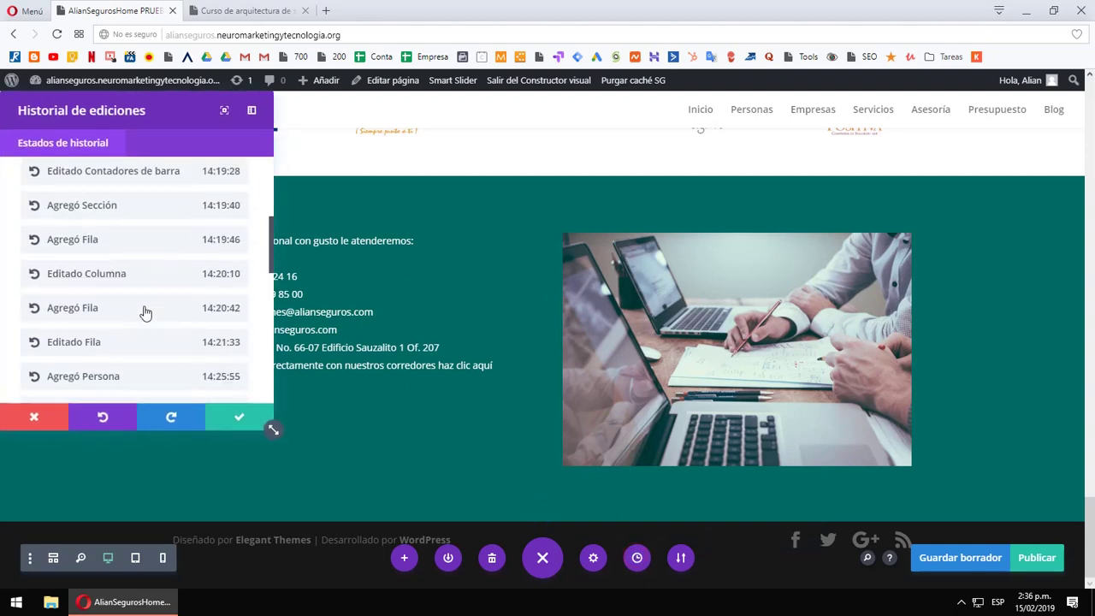
scroll(146, 313, "up", 10)
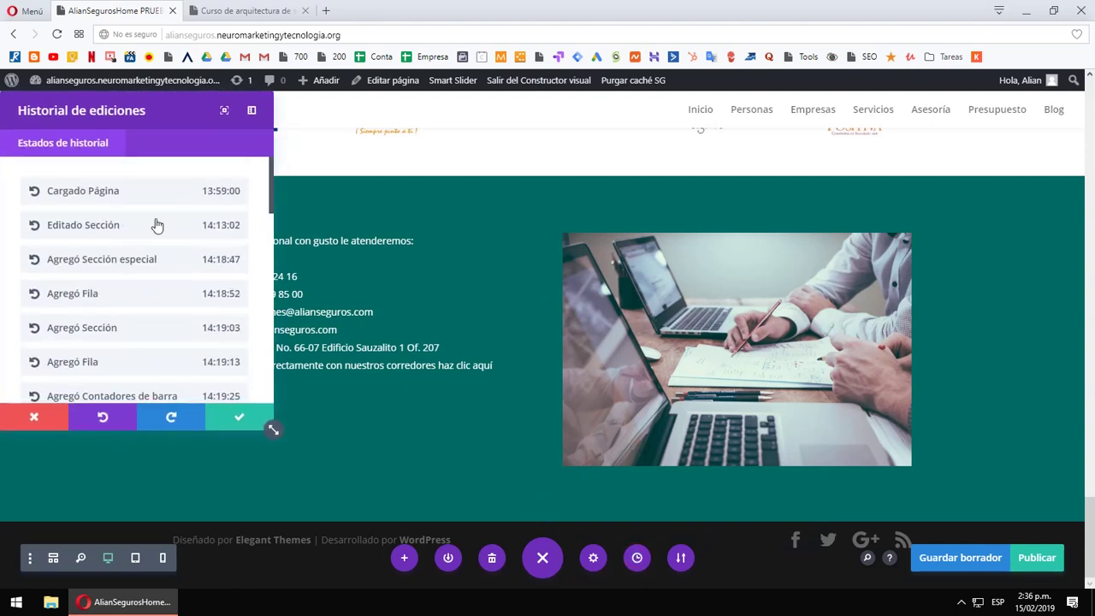
scroll(156, 225, "down", 10)
scroll(103, 326, "up", 6)
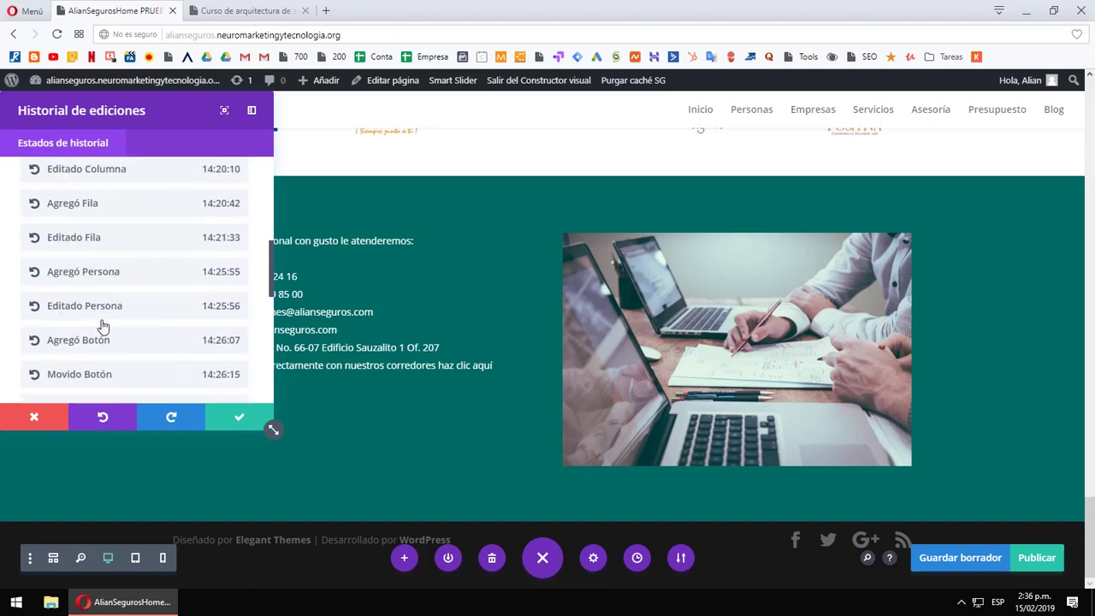
scroll(176, 293, "down", 4)
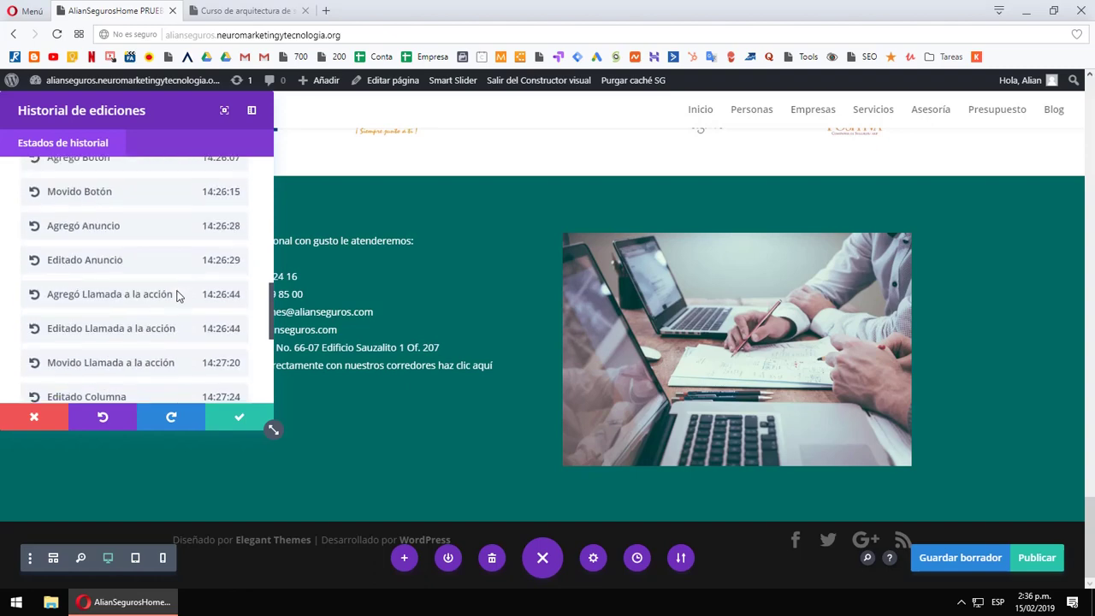
scroll(221, 386, "down", 4)
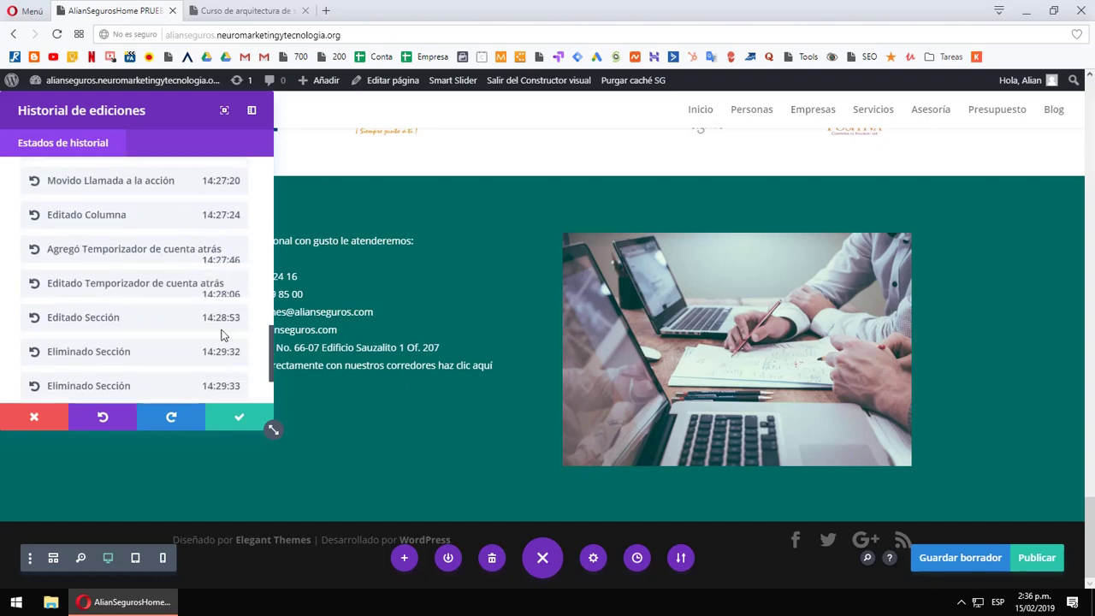
scroll(180, 317, "up", 7)
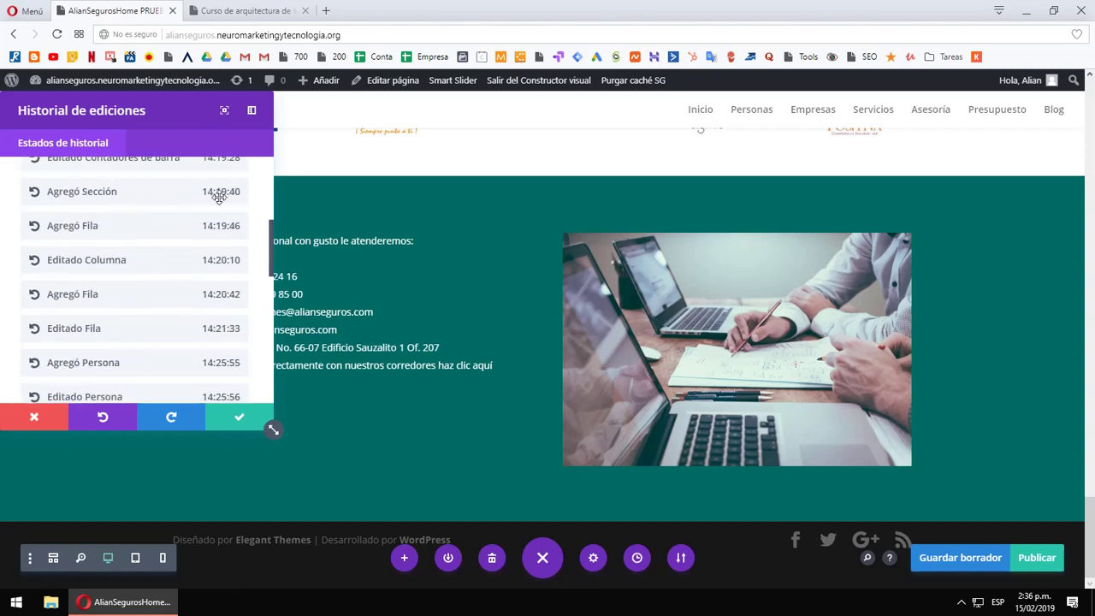
left_click(41, 418)
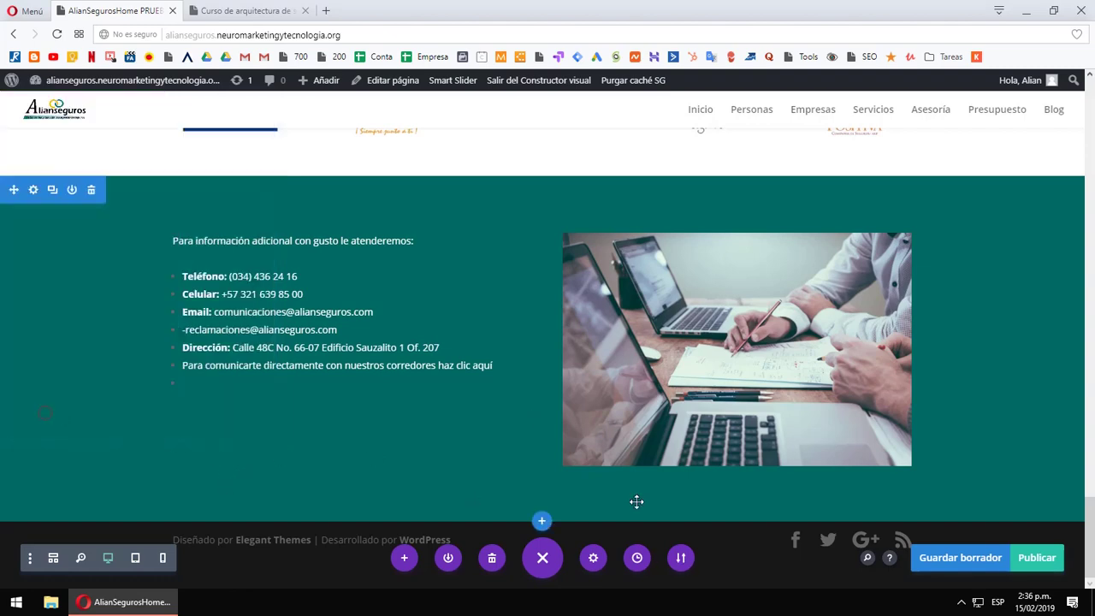
- Open the page settings, dock and undock their window, and review the page's content options
left_click(596, 565)
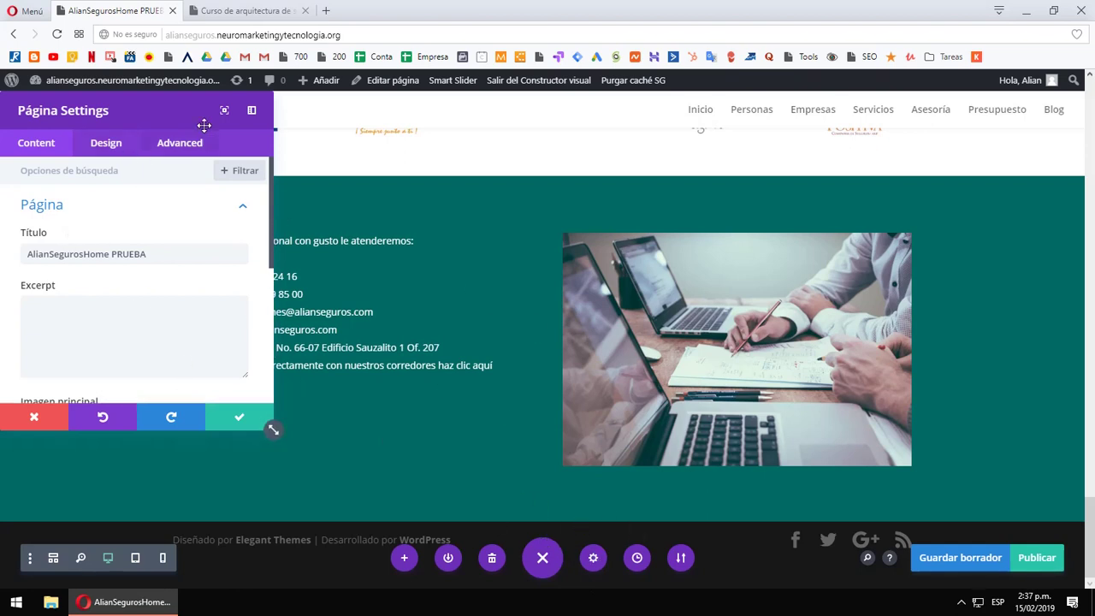
left_click(252, 112)
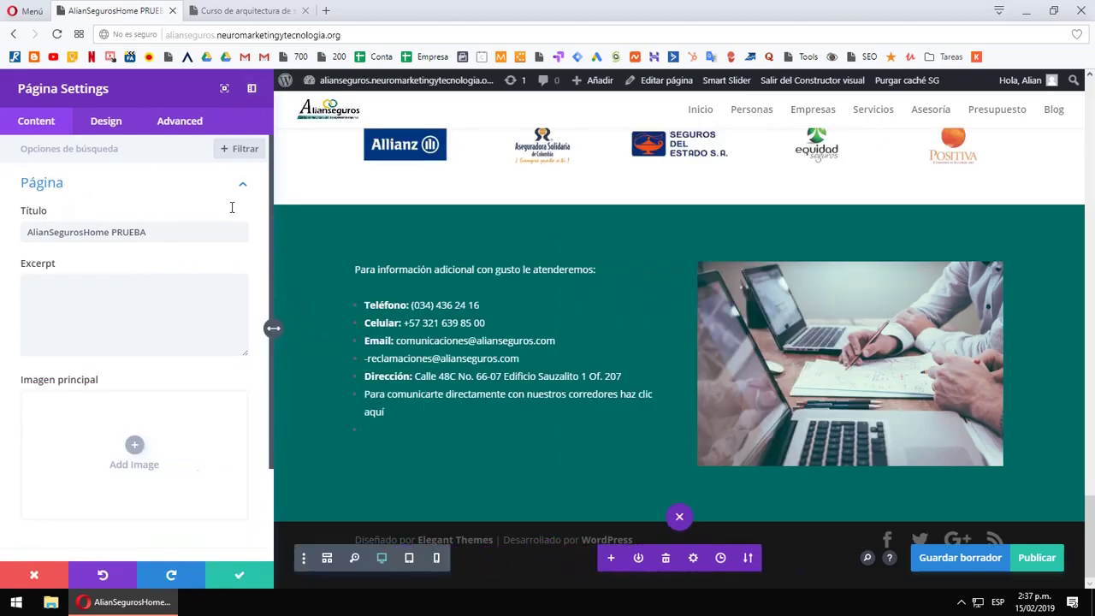
left_click(251, 88)
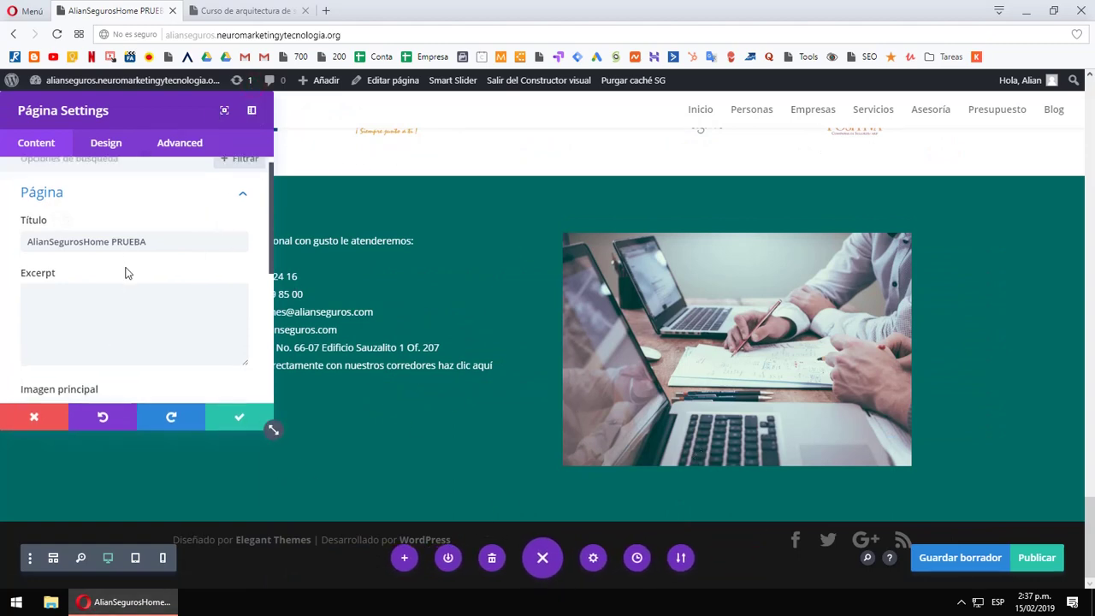
scroll(127, 271, "down", 3)
scroll(127, 272, "up", 3)
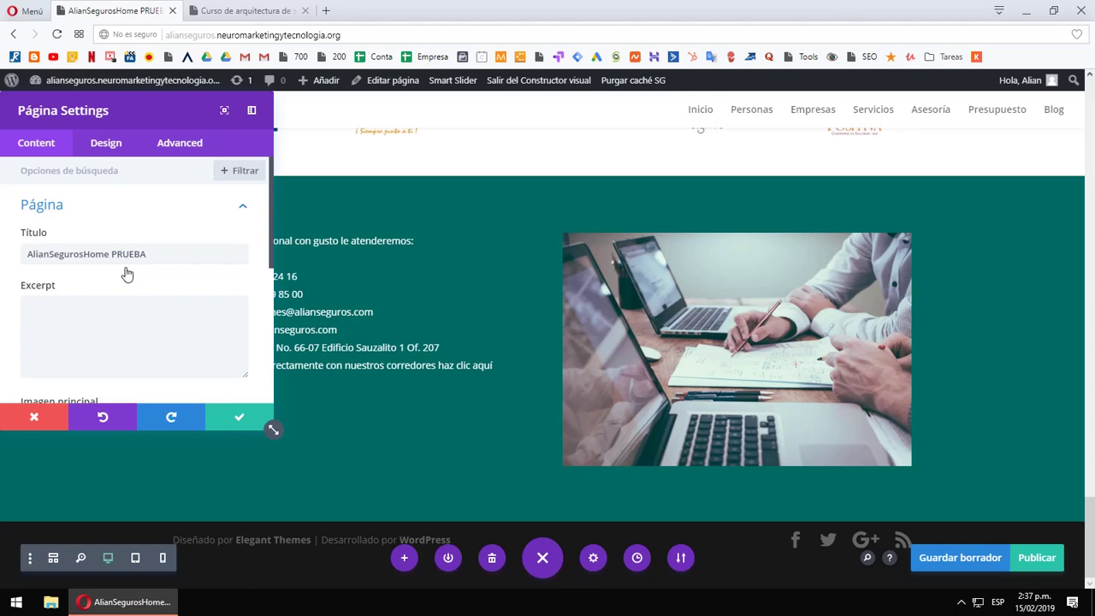
- Review the page's colour palette, column spacing and custom CSS settings, then close the page settings without changes
left_click(118, 151)
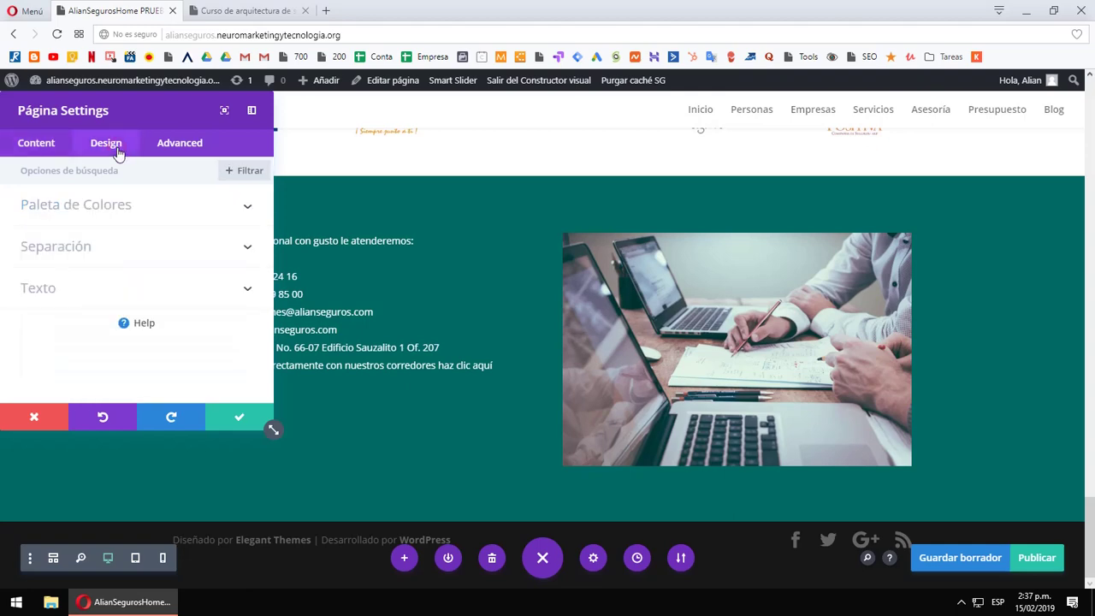
left_click(249, 209)
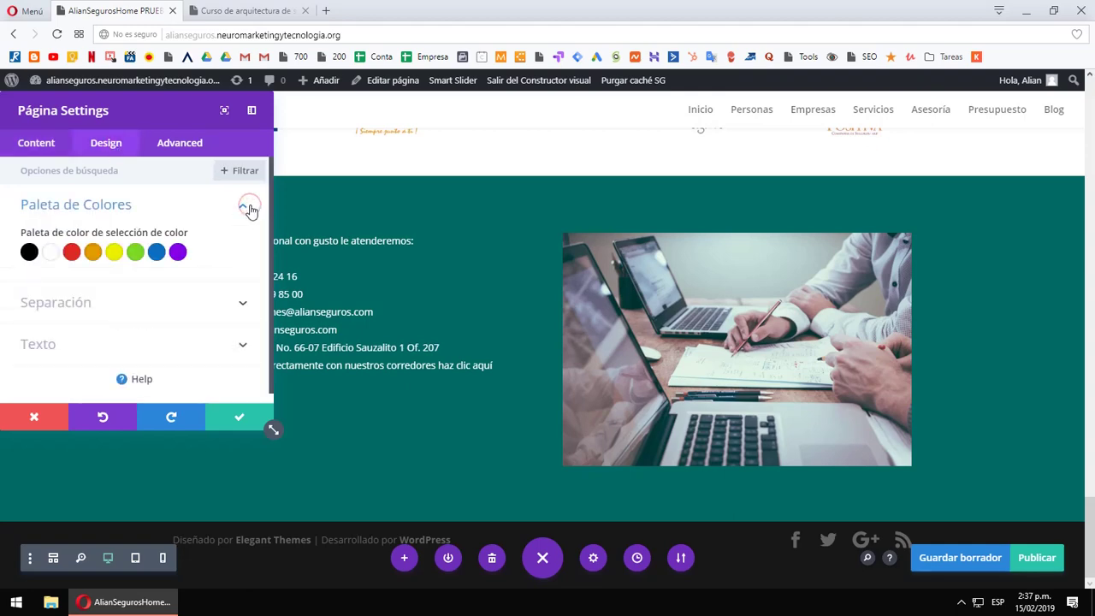
left_click(246, 304)
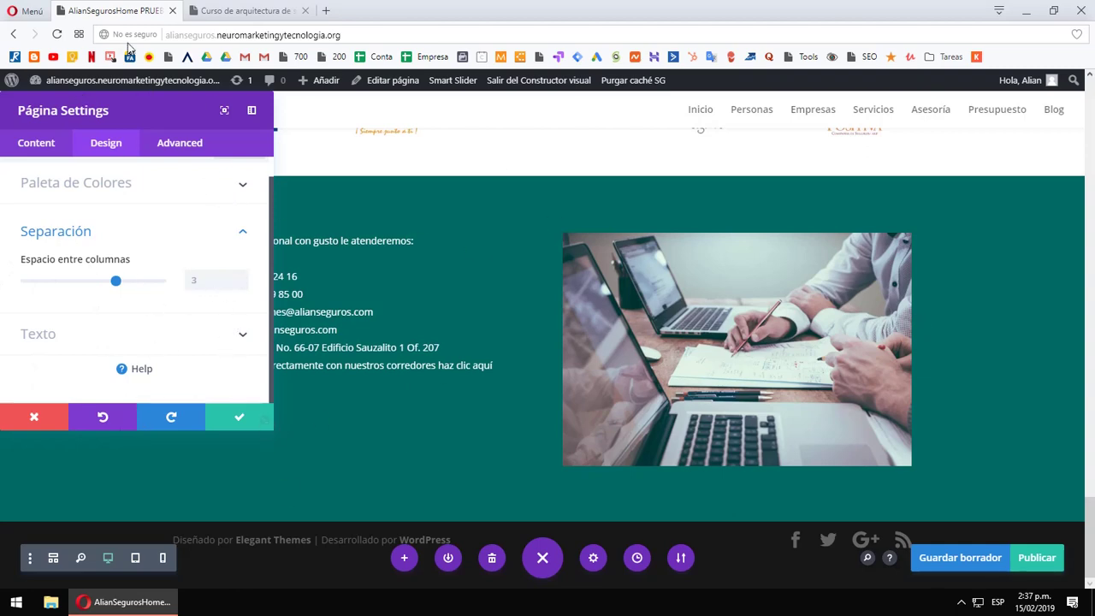
left_click(180, 143)
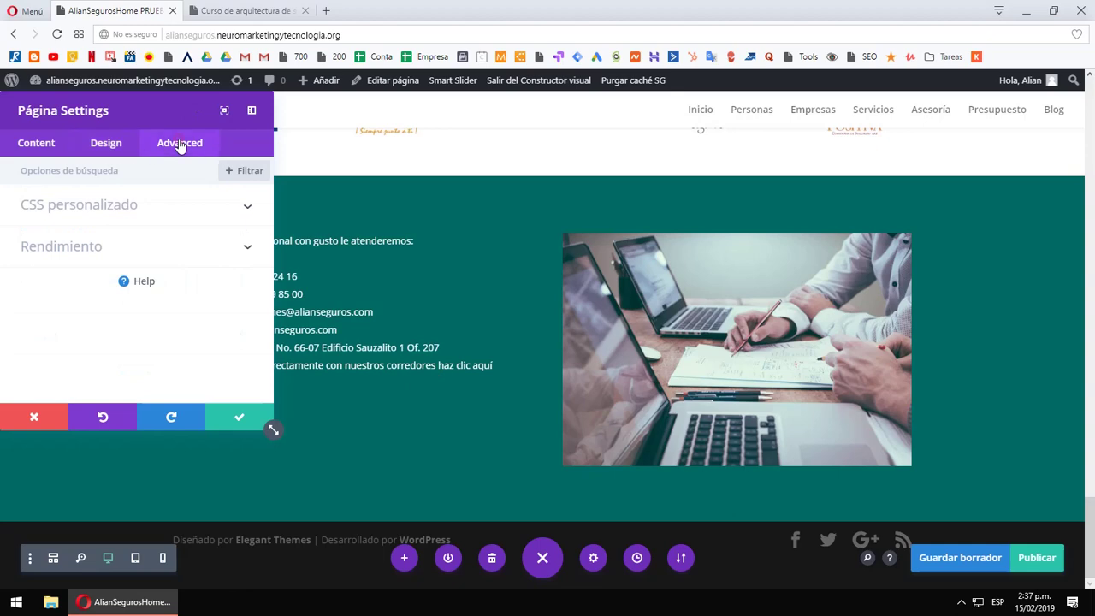
left_click(244, 211)
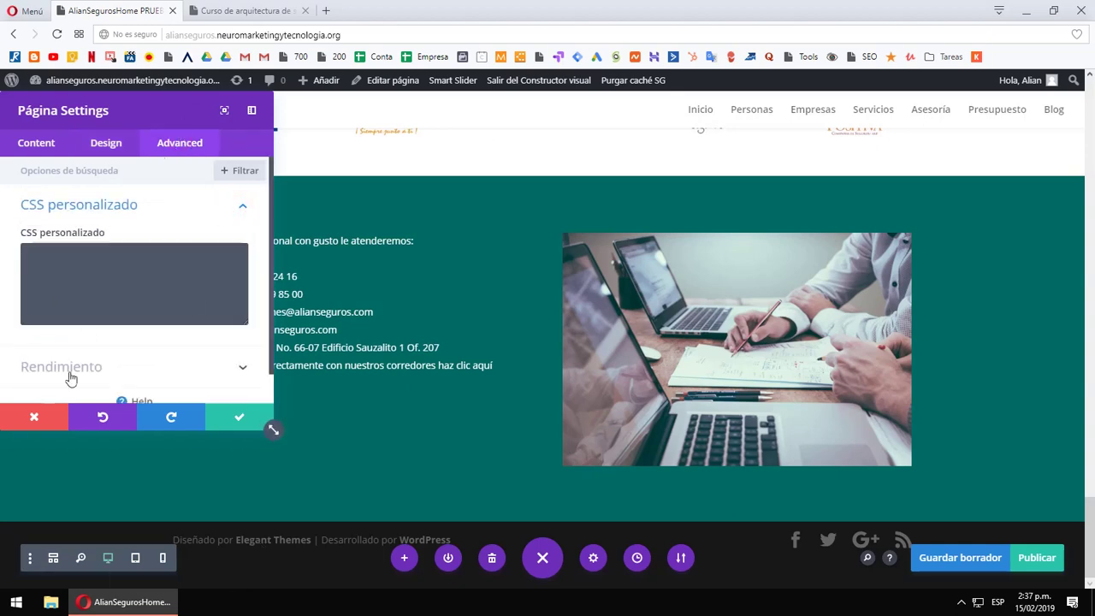
left_click(34, 417)
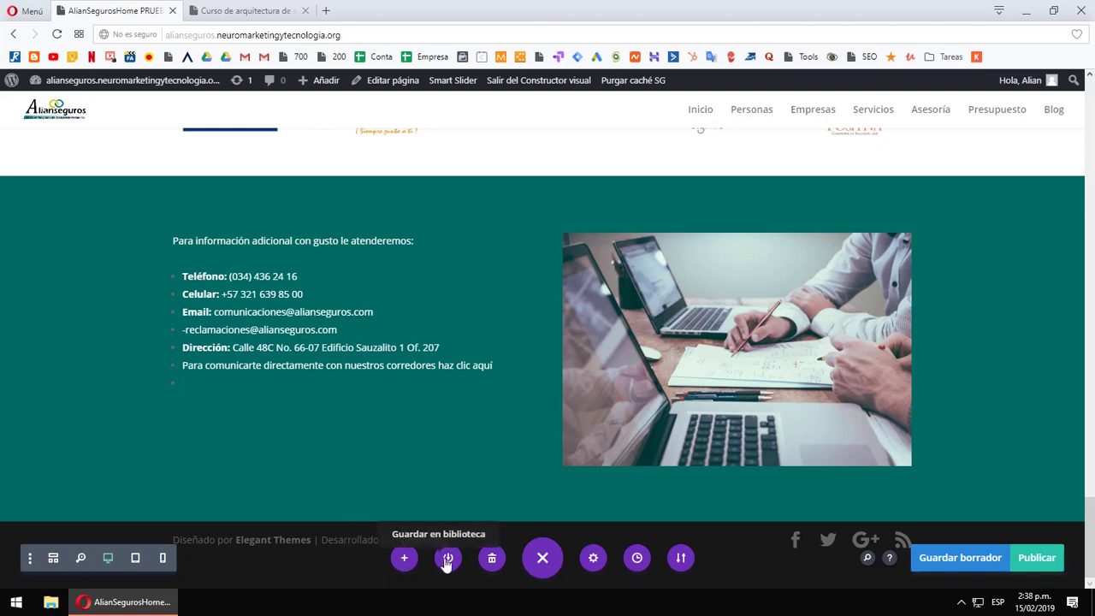
- Browse the library's premade layout packs and the site's existing pages, then close the library without loading anything
left_click(405, 560)
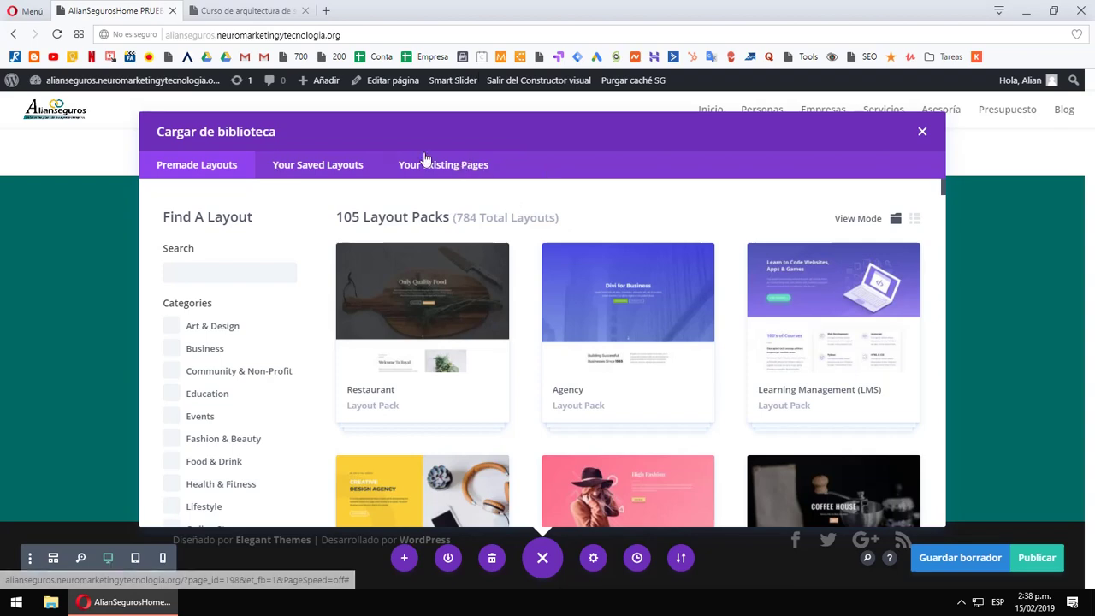
left_click(455, 170)
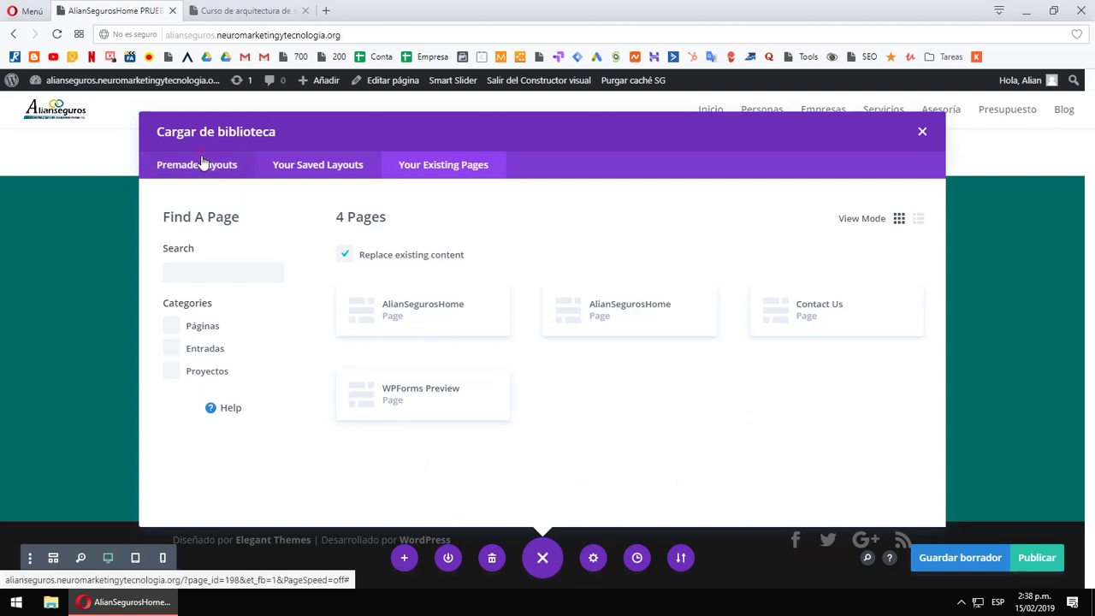
left_click(221, 175)
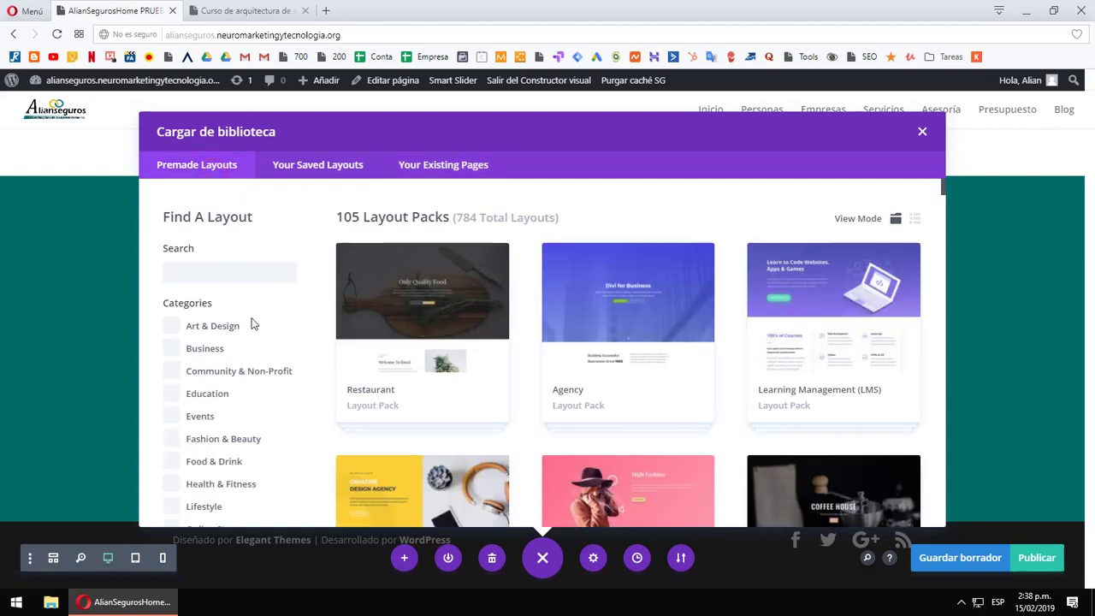
scroll(521, 337, "down", 3)
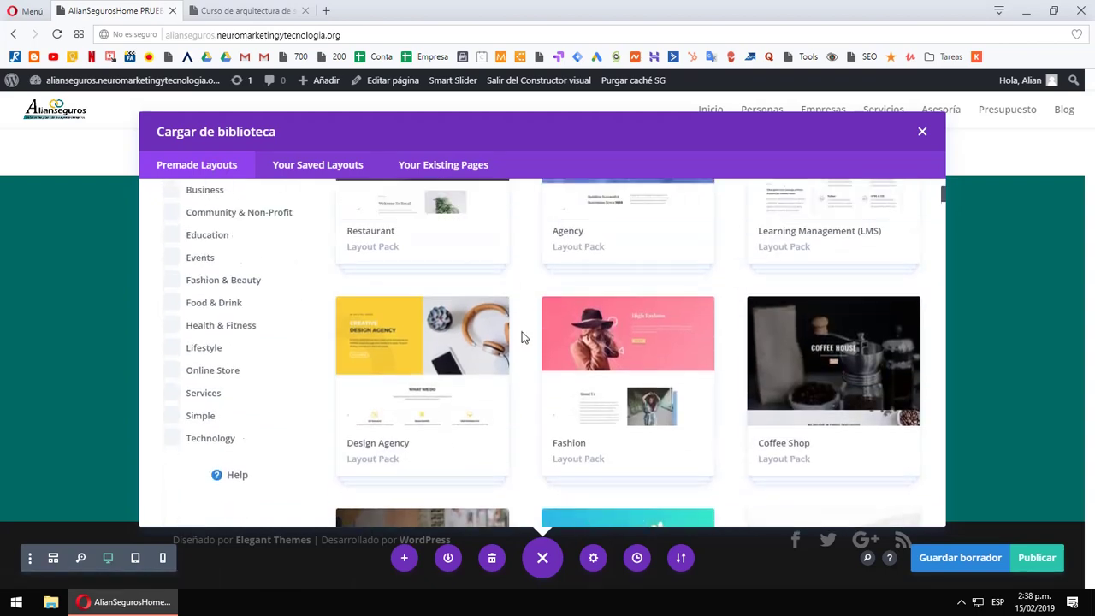
scroll(521, 337, "up", 2)
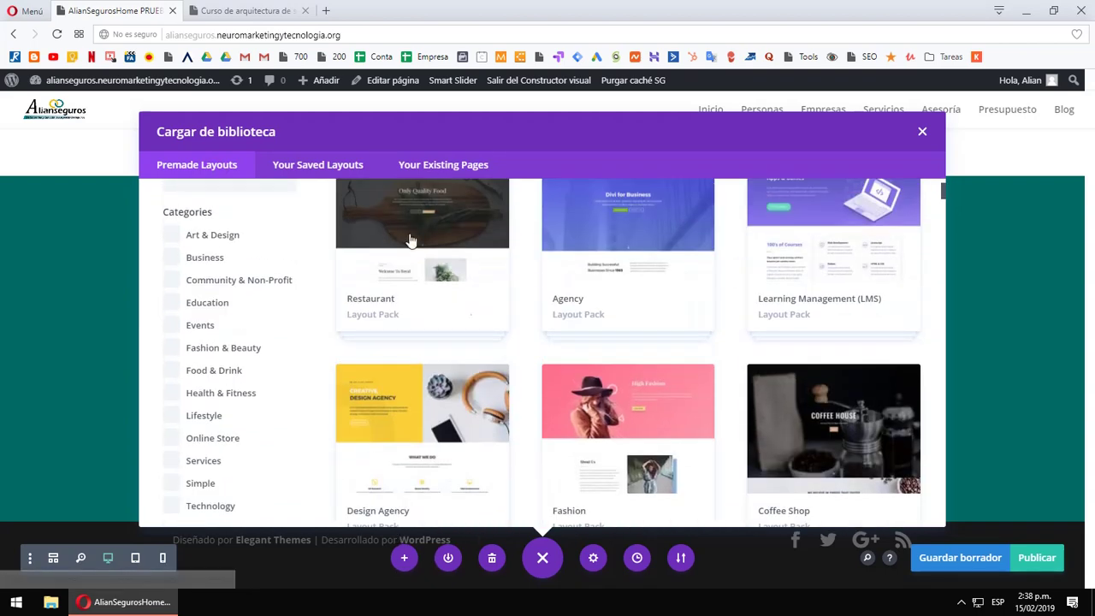
left_click(922, 132)
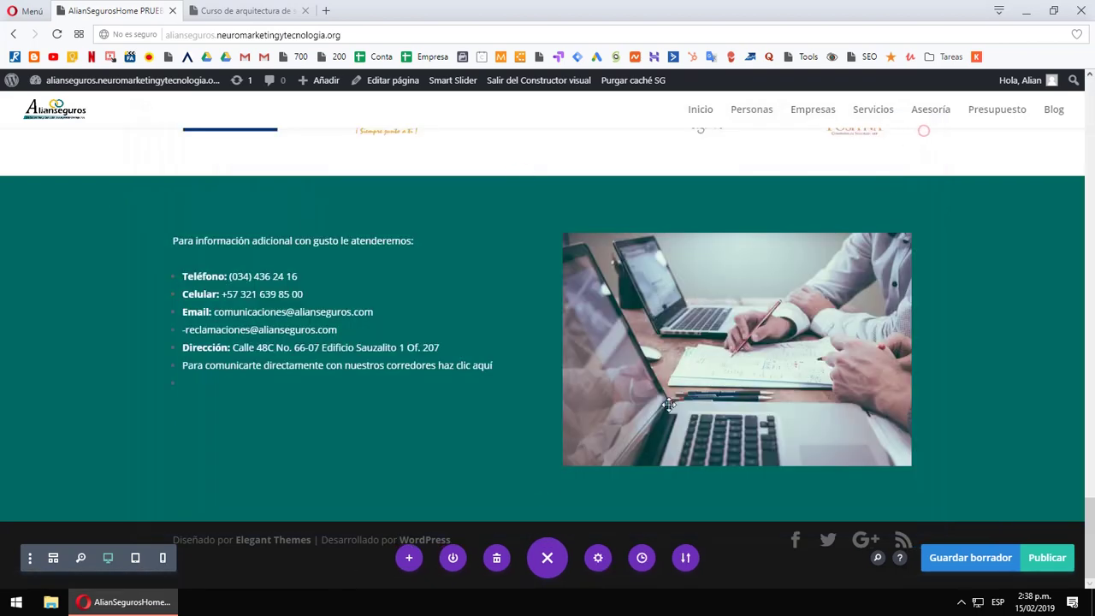
- Switch back to the Thrive Architect landing page and browse its default landing page templates
left_click(230, 8)
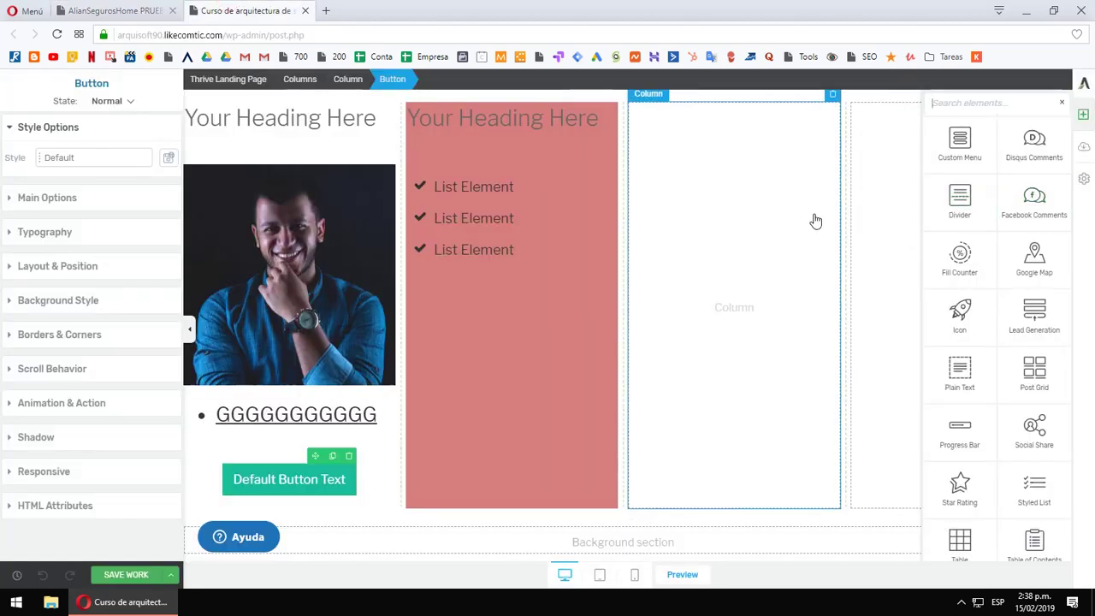
scroll(822, 223, "up", 5)
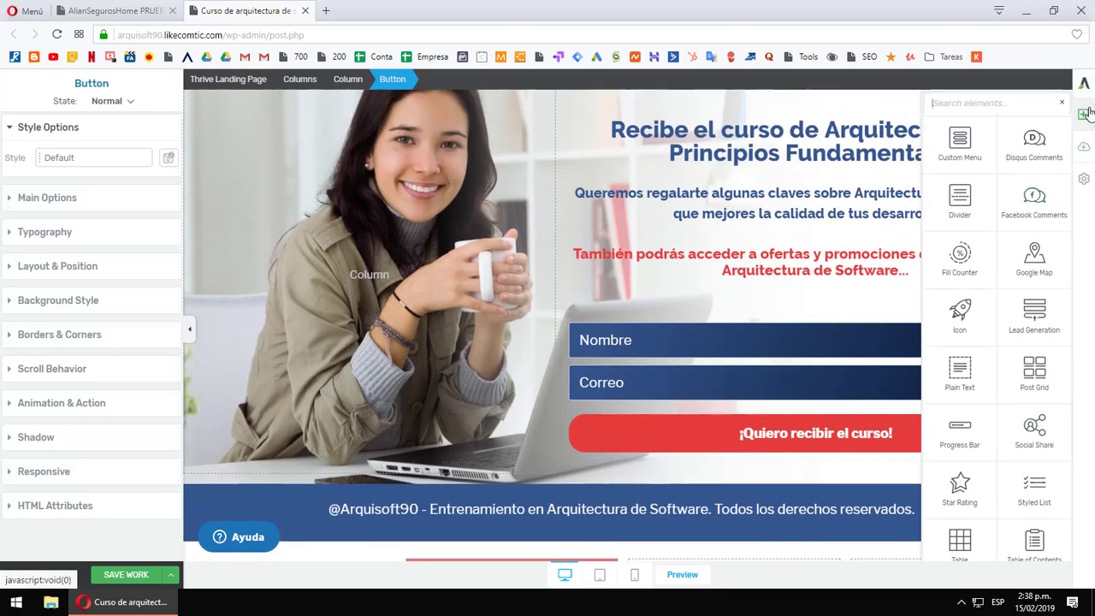
left_click(1085, 146)
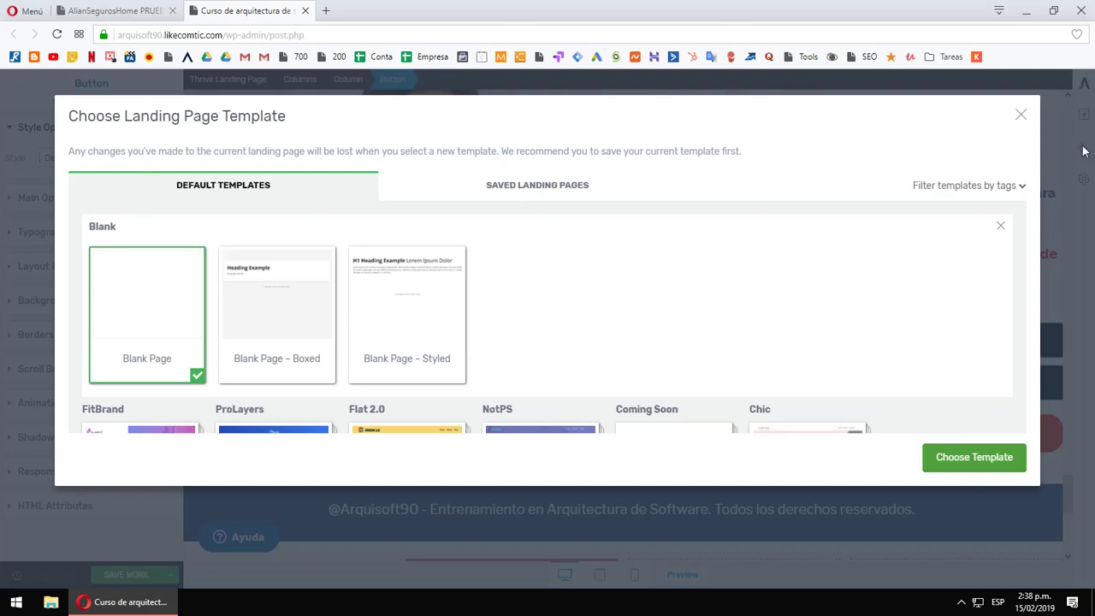
scroll(537, 314, "down", 2)
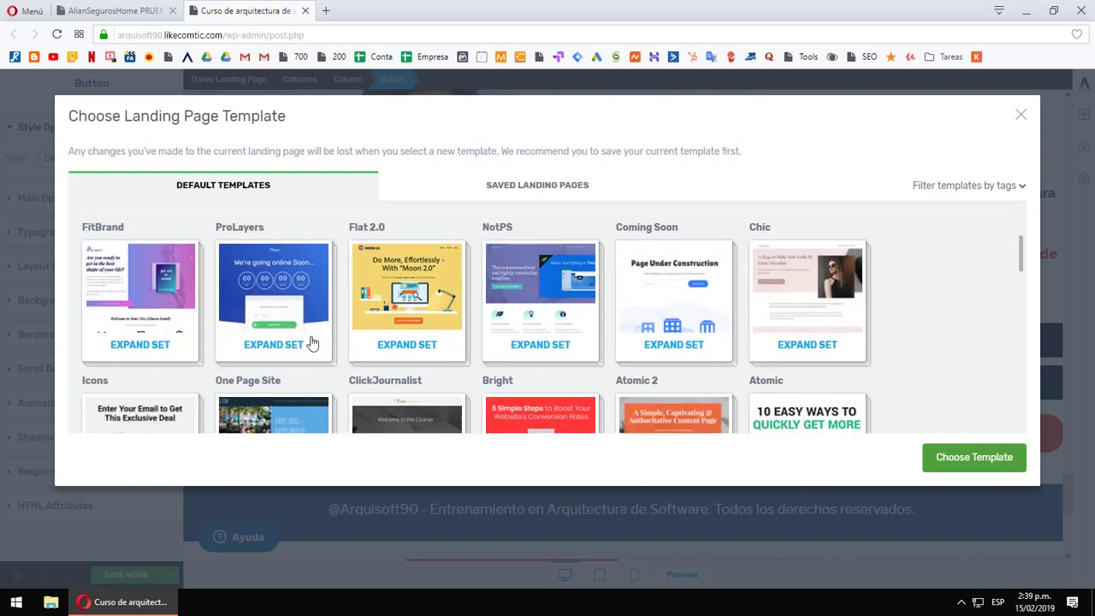
scroll(647, 285, "down", 1)
scroll(750, 320, "up", 1)
scroll(827, 339, "down", 1)
- Expand the Atomic template set and look through its page templates and the sets below it
left_click(819, 340)
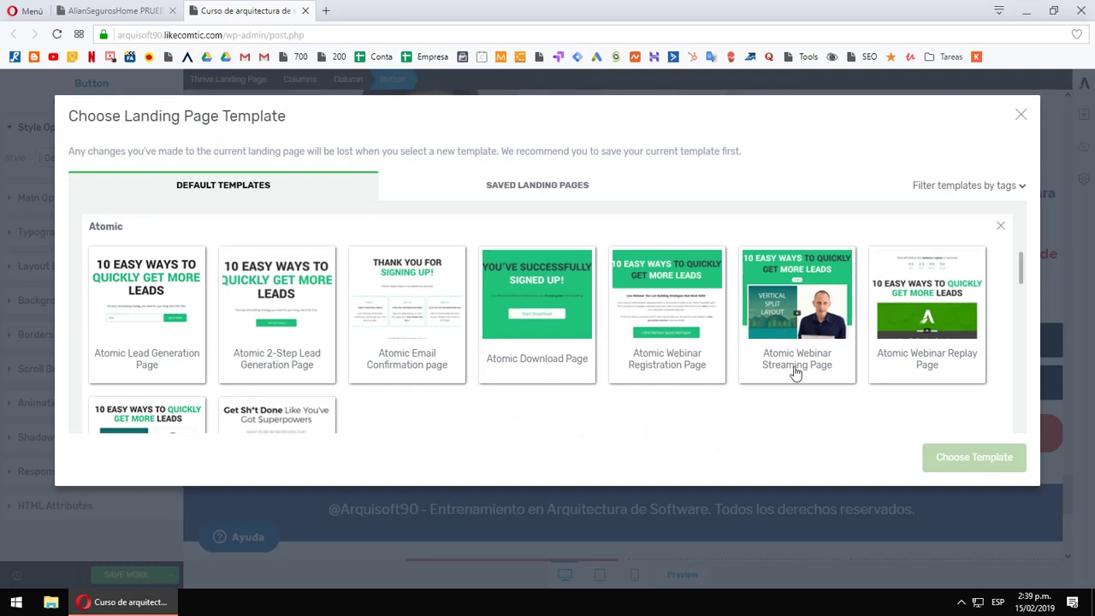
scroll(349, 359, "down", 5)
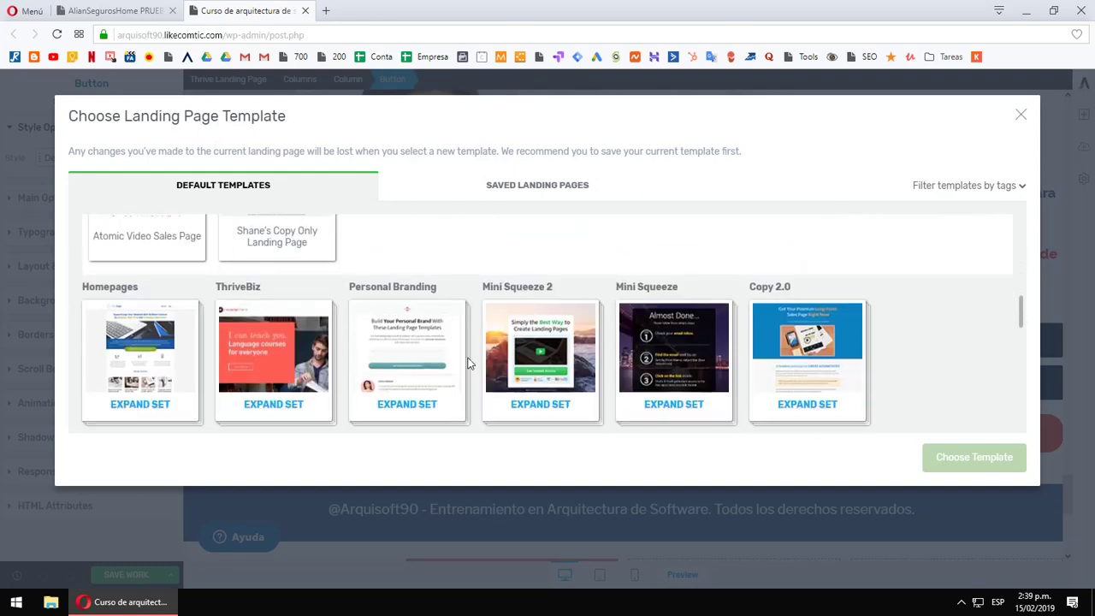
scroll(468, 363, "up", 5)
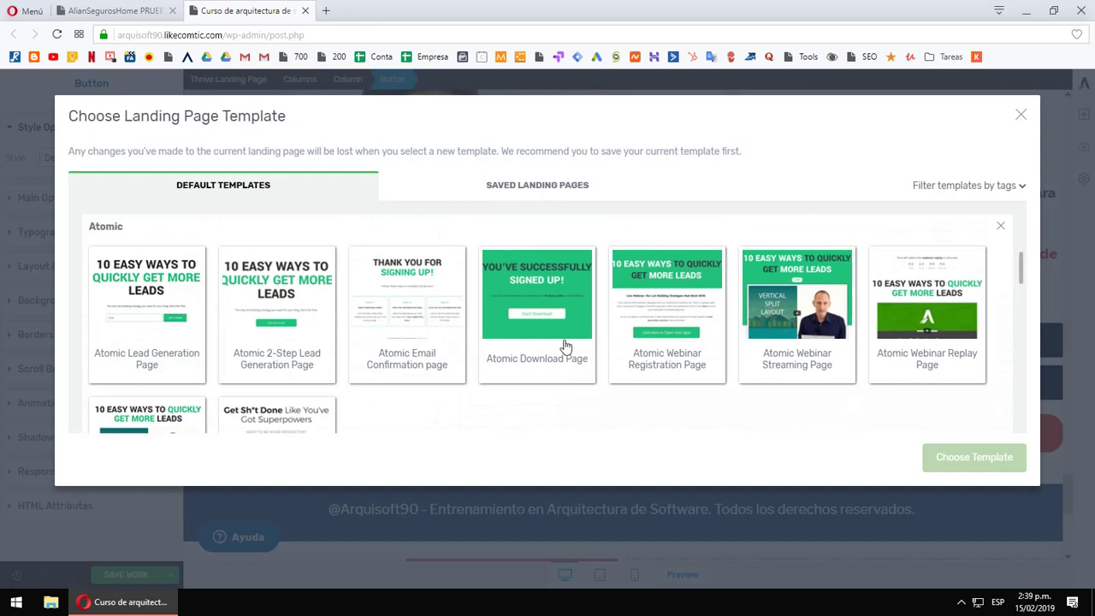
- Close the landing page template chooser without picking a template and check the landing page's settings options
left_click(1021, 115)
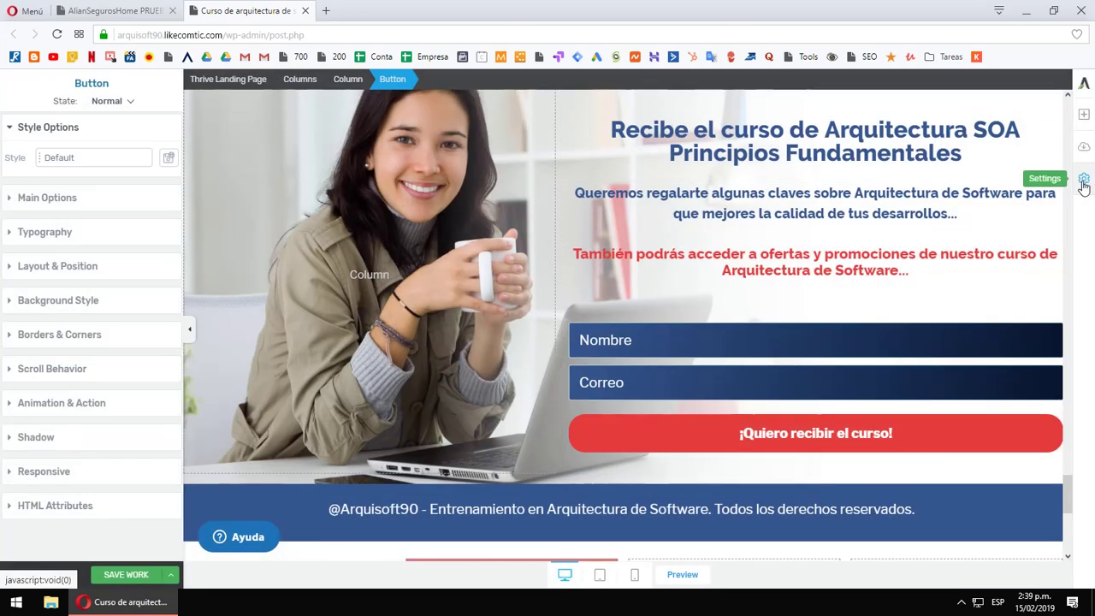
left_click(1084, 179)
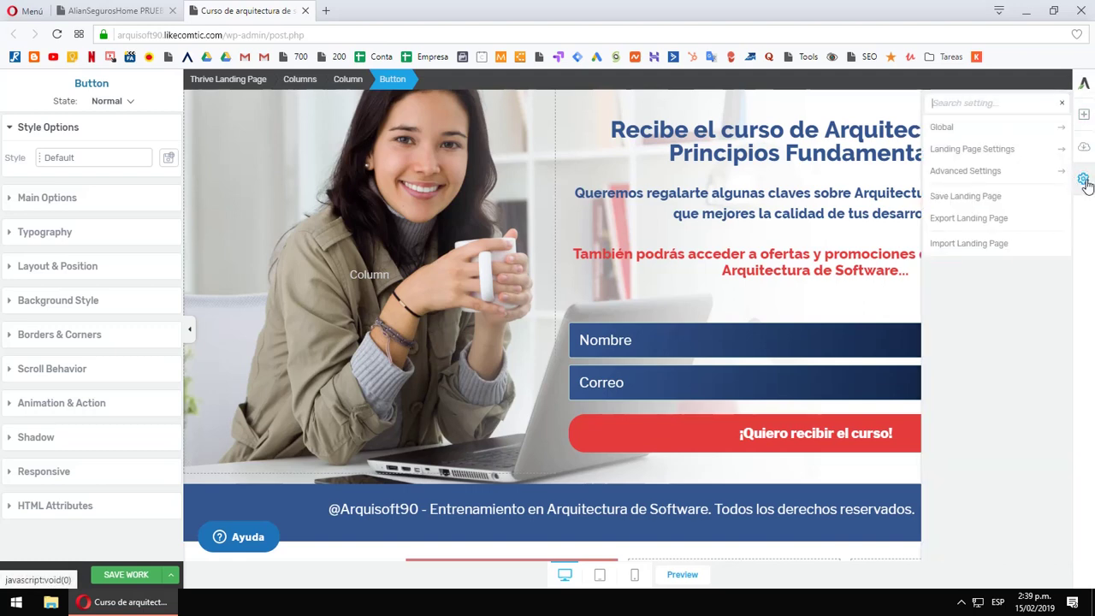
left_click(1084, 180)
- Switch to the Divi Builder page, open its layout library and look through the premade layout packs and their categories
left_click(116, 10)
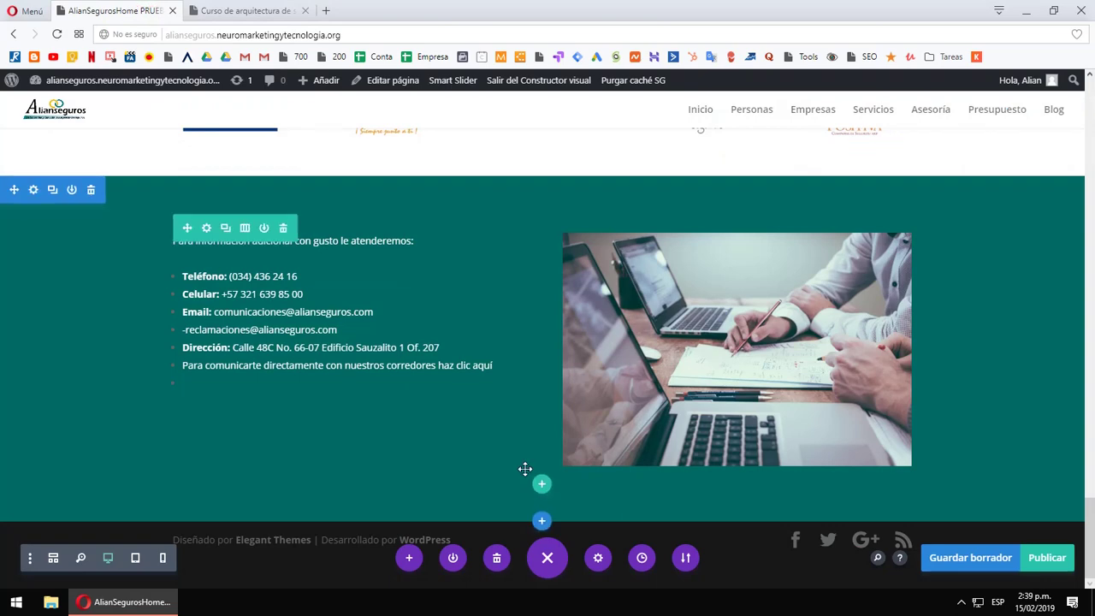
left_click(407, 559)
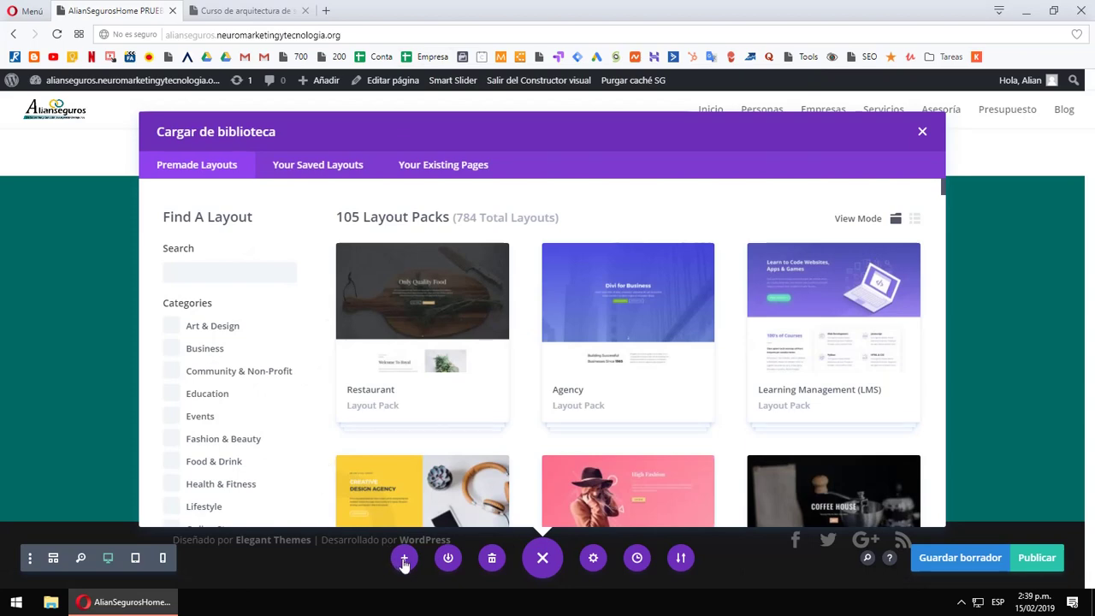
scroll(684, 350, "down", 5)
scroll(690, 350, "up", 5)
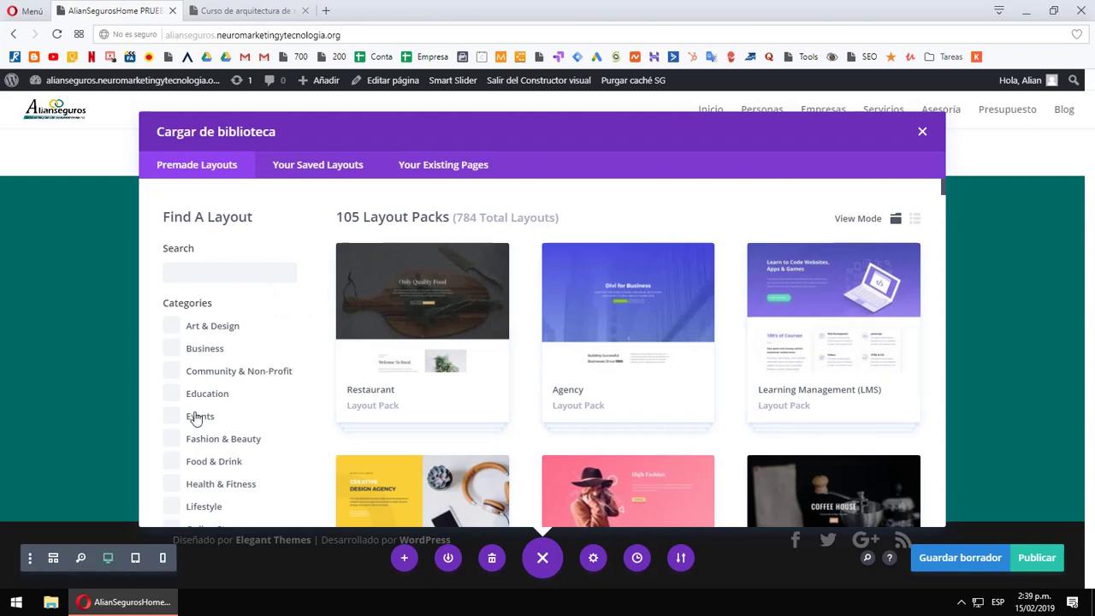
scroll(195, 417, "down", 1)
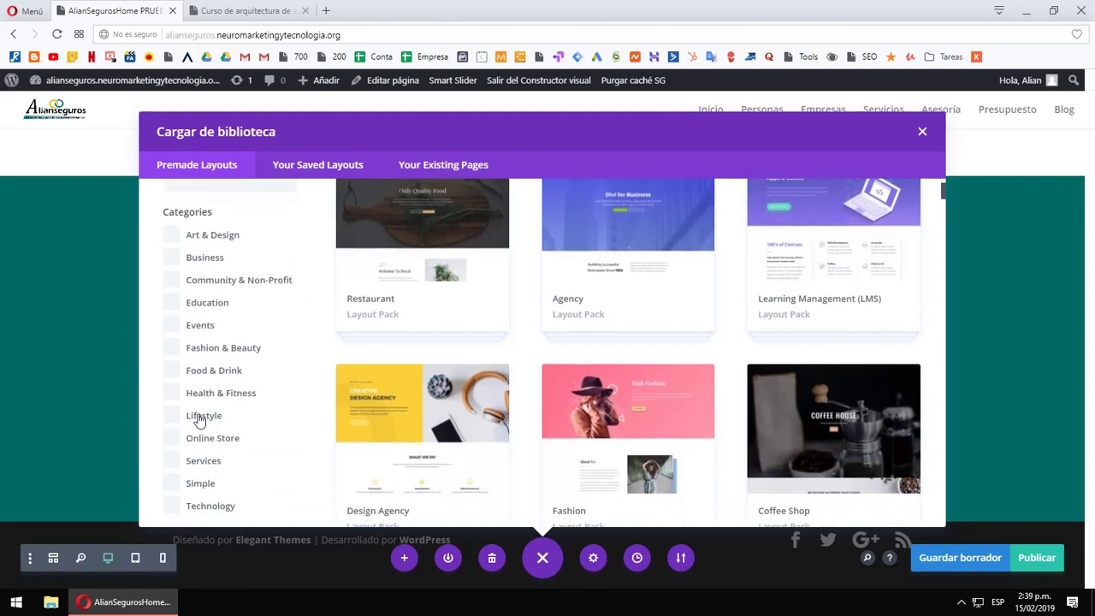
left_click(174, 416)
scroll(605, 349, "up", 1)
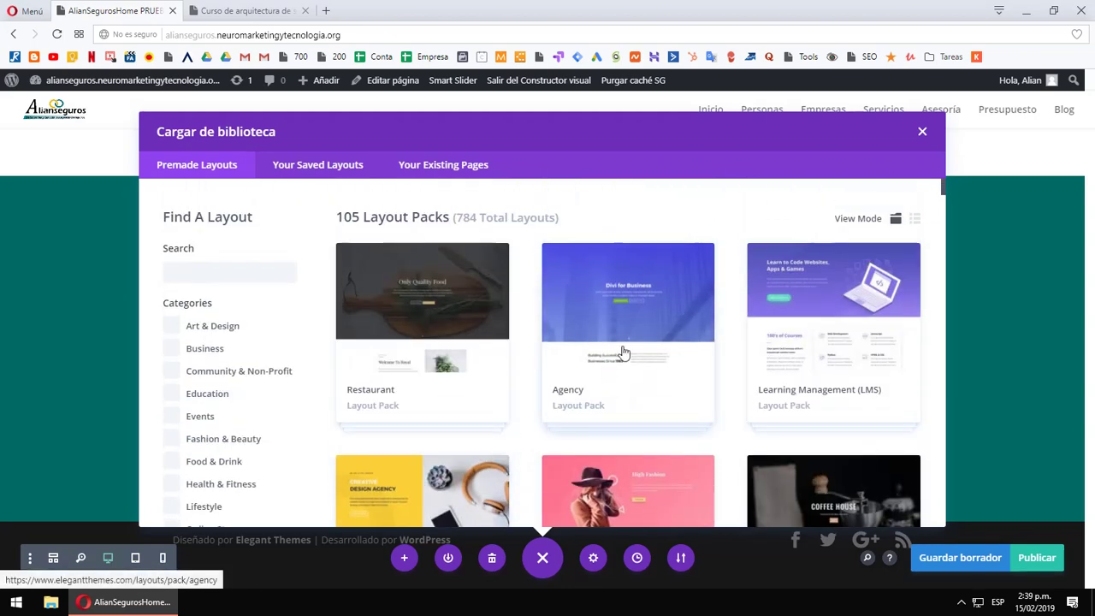
scroll(821, 364, "down", 2)
scroll(828, 366, "up", 2)
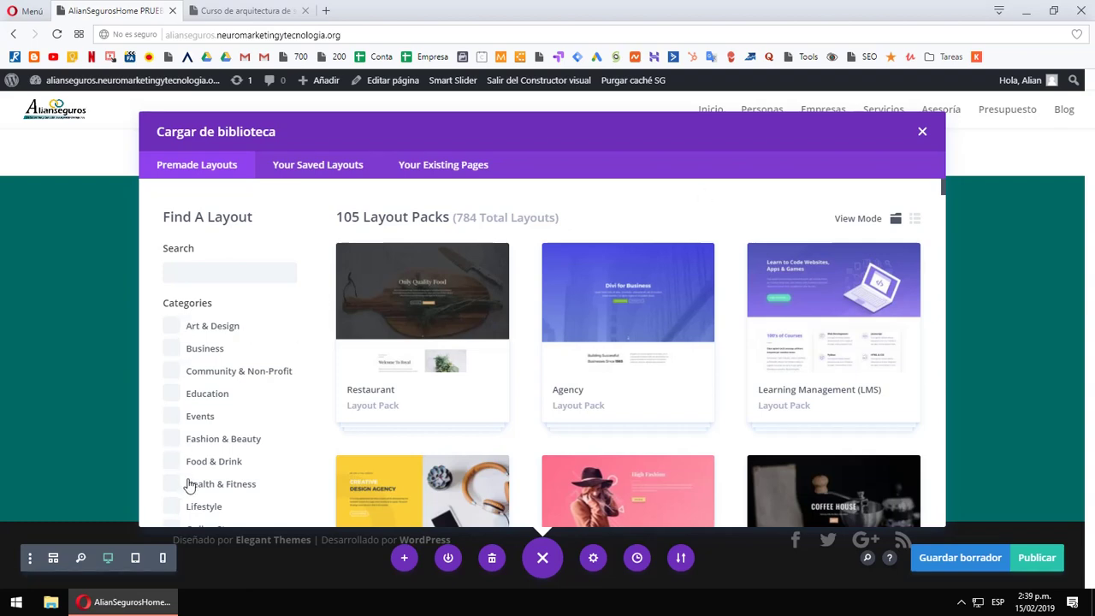
scroll(188, 462, "down", 2)
scroll(190, 368, "up", 2)
scroll(171, 323, "down", 2)
scroll(173, 328, "up", 2)
- Filter the premade layouts by Art & Design and Business, and open the Restaurant layout pack
left_click(171, 328)
left_click(173, 349)
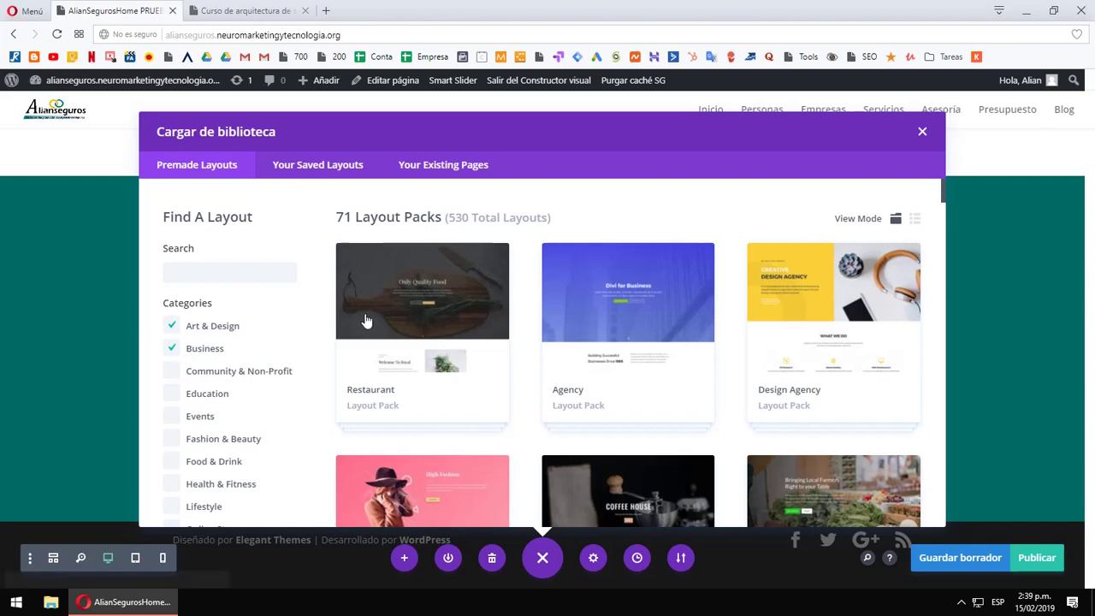
left_click(399, 309)
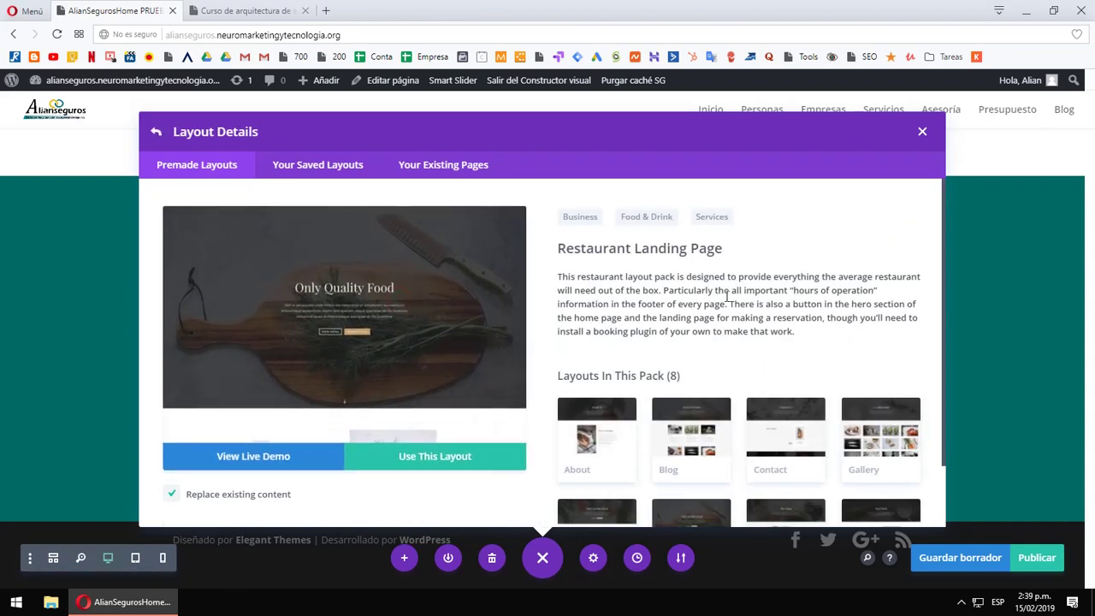
- Examine the Restaurant Landing Page preview from hero section to footer, along with the other layouts in the pack
scroll(722, 296, "down", 3)
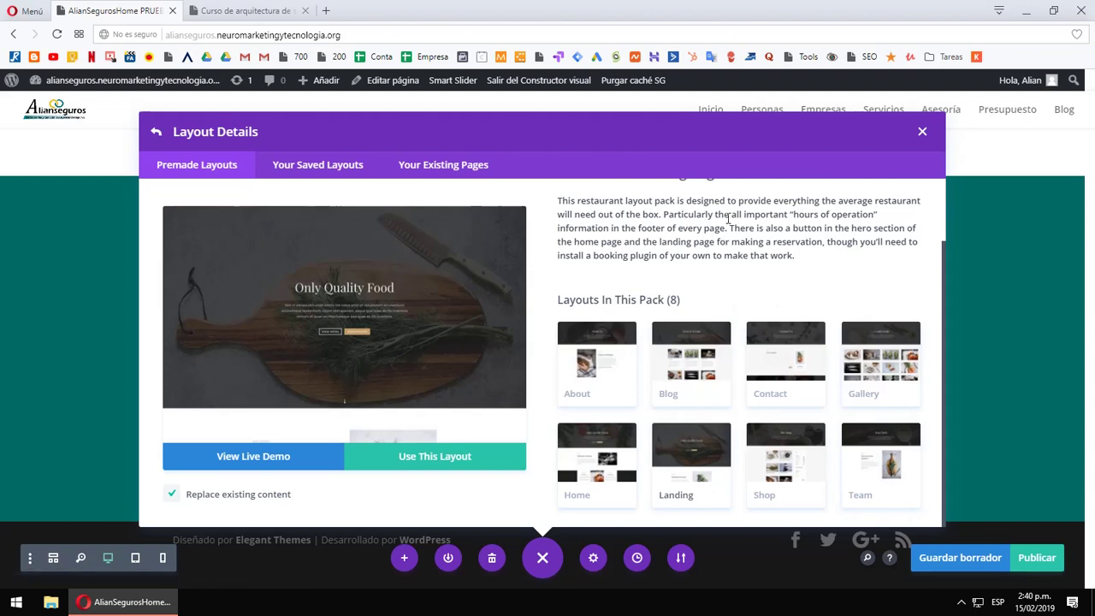
scroll(448, 294, "down", 3)
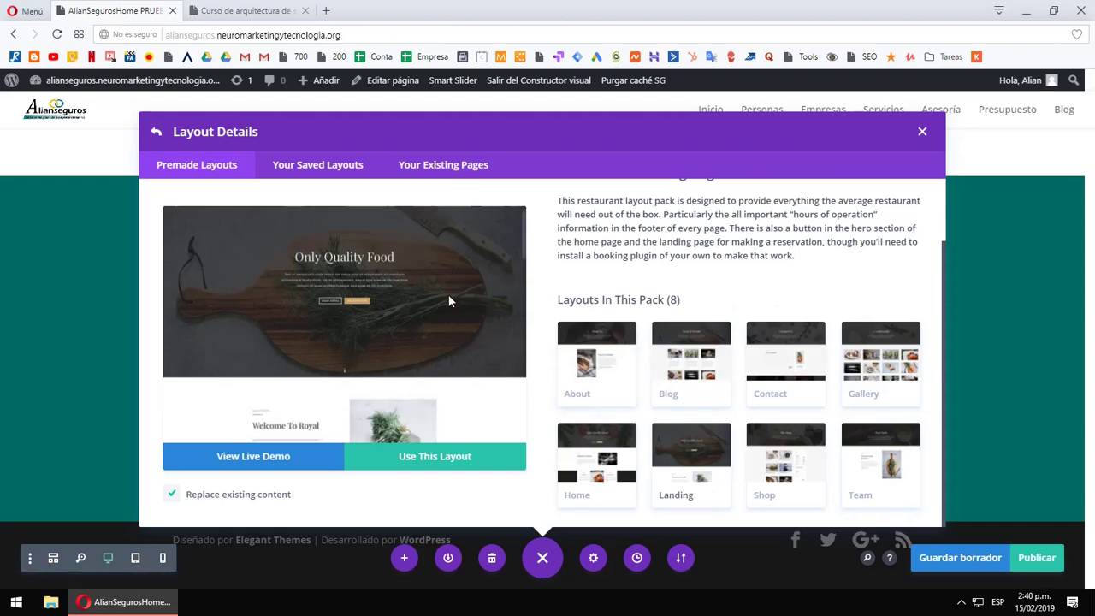
scroll(448, 294, "up", 3)
scroll(449, 300, "down", 5)
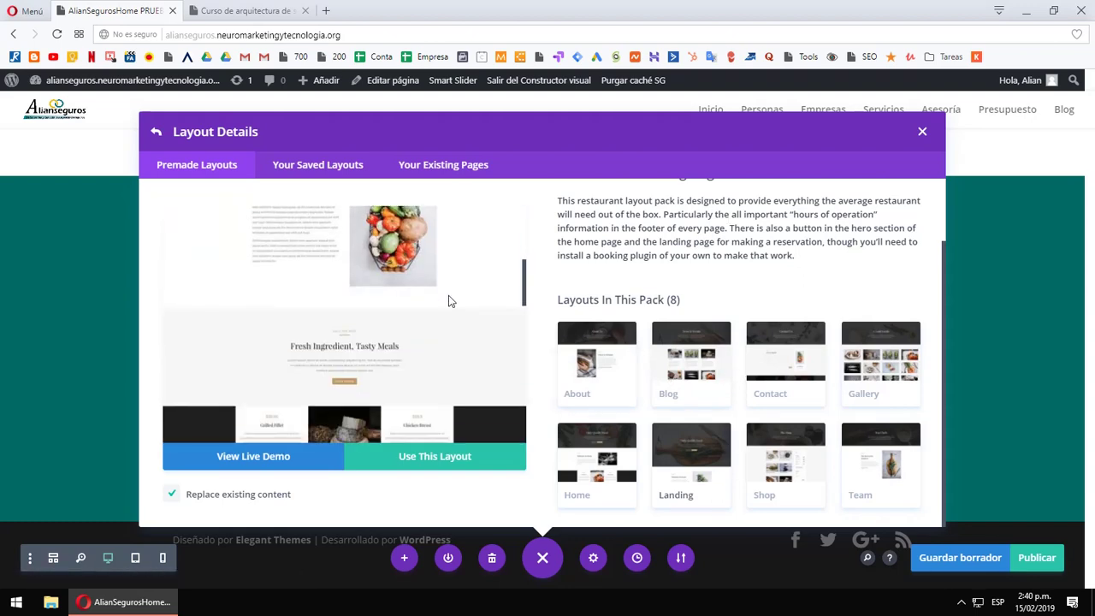
scroll(450, 300, "down", 3)
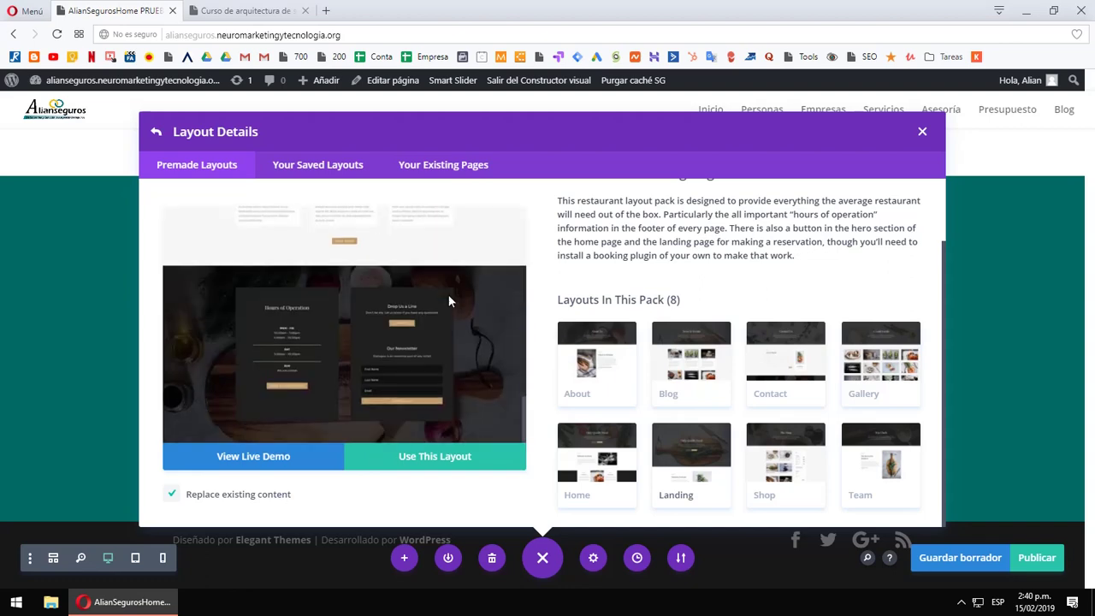
scroll(450, 308, "up", 10)
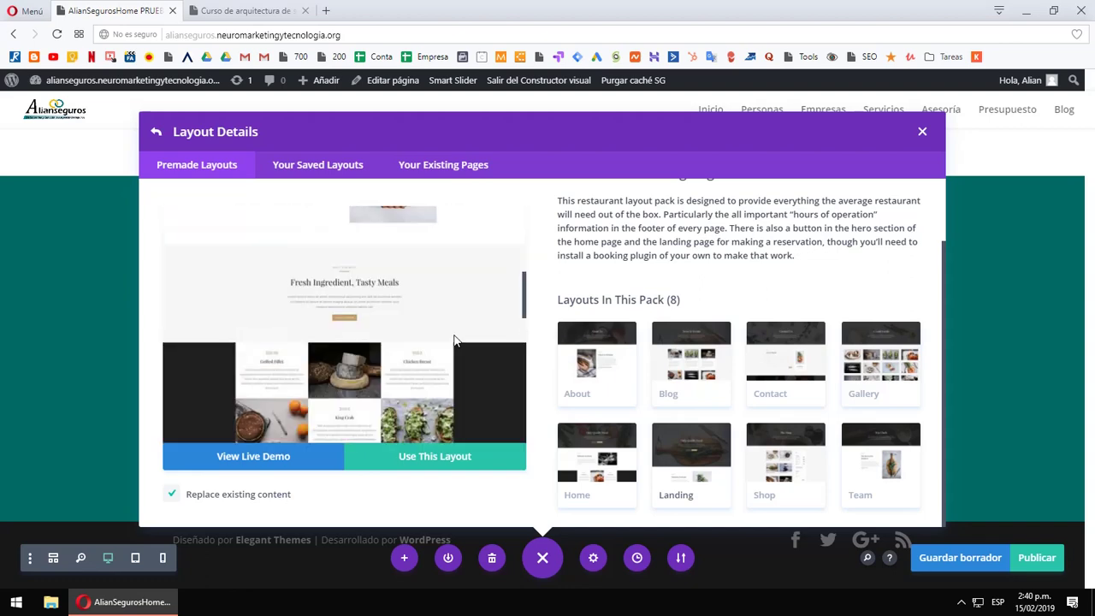
scroll(453, 340, "down", 5)
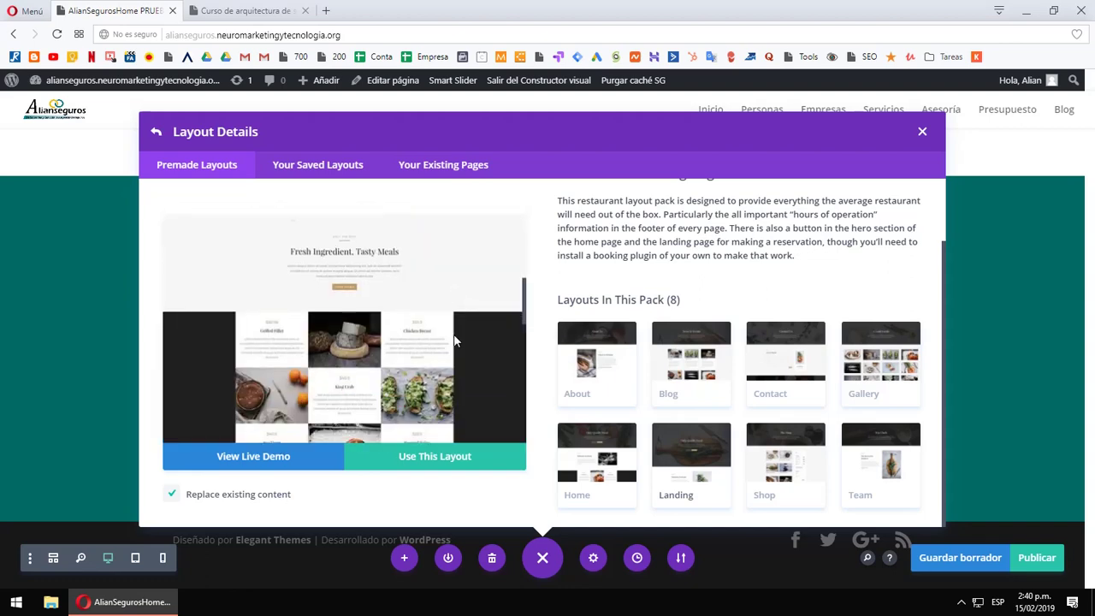
scroll(454, 341, "up", 3)
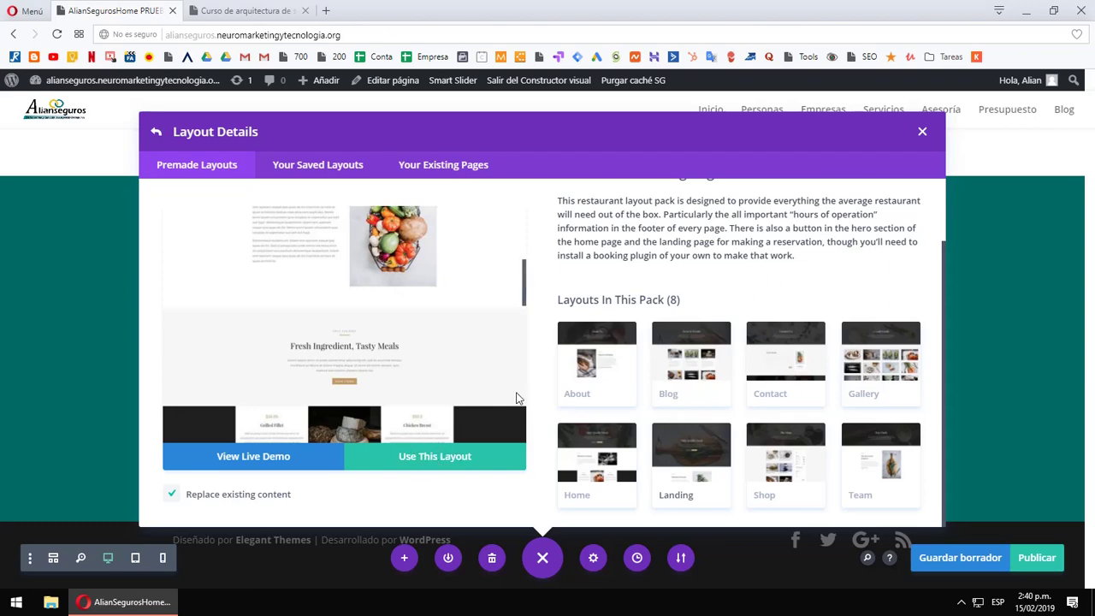
scroll(295, 436, "down", 2)
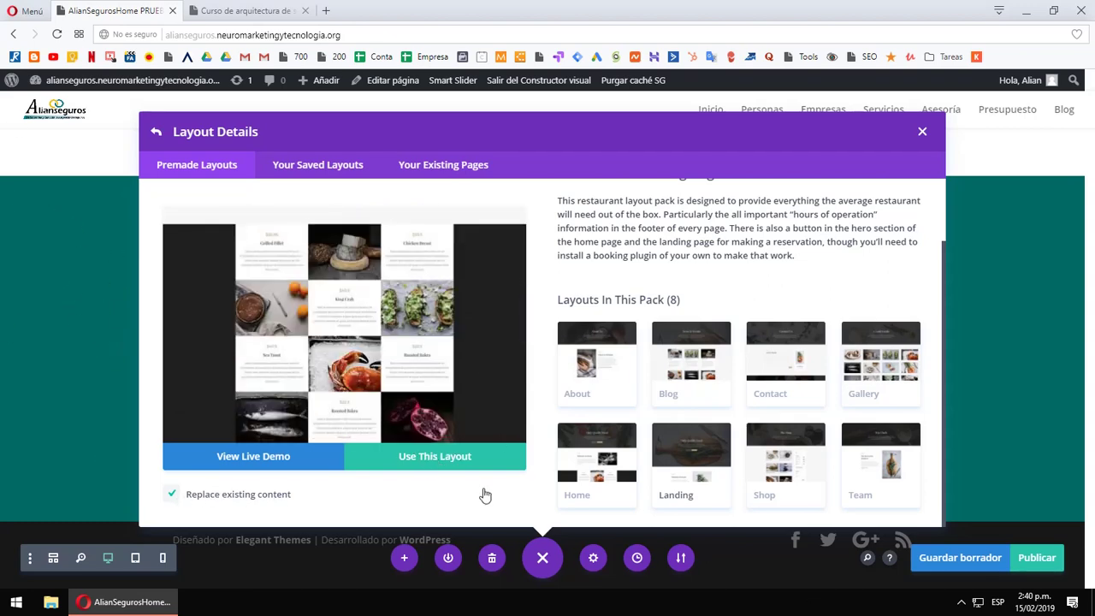
- Preview the Restaurant pack's Contact layout and return to the list of layout packs
left_click(786, 361)
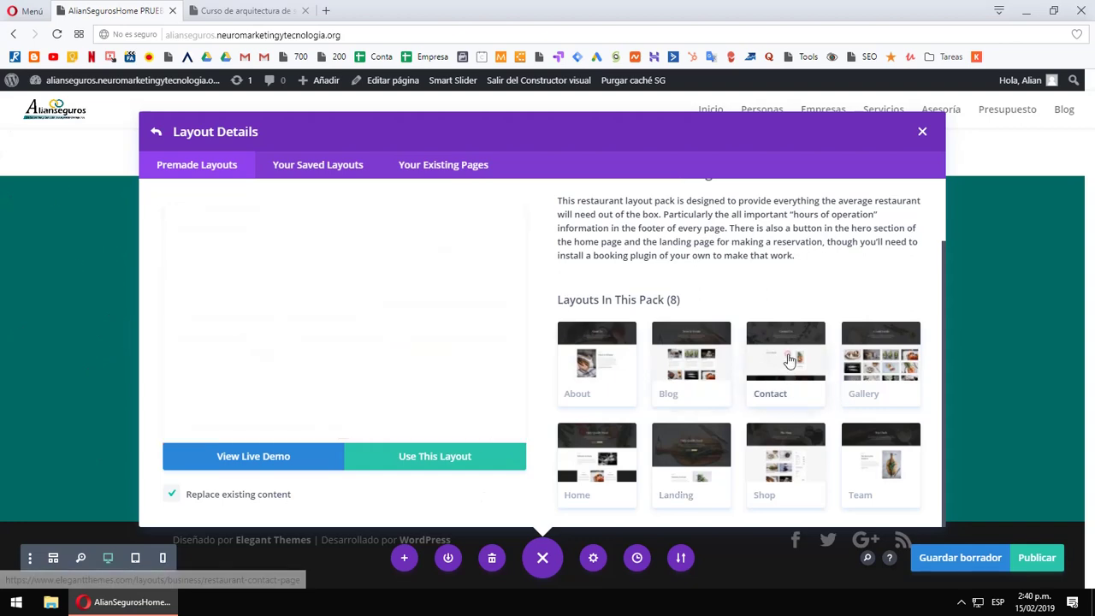
scroll(430, 322, "down", 3)
scroll(430, 321, "down", 2)
scroll(430, 322, "up", 5)
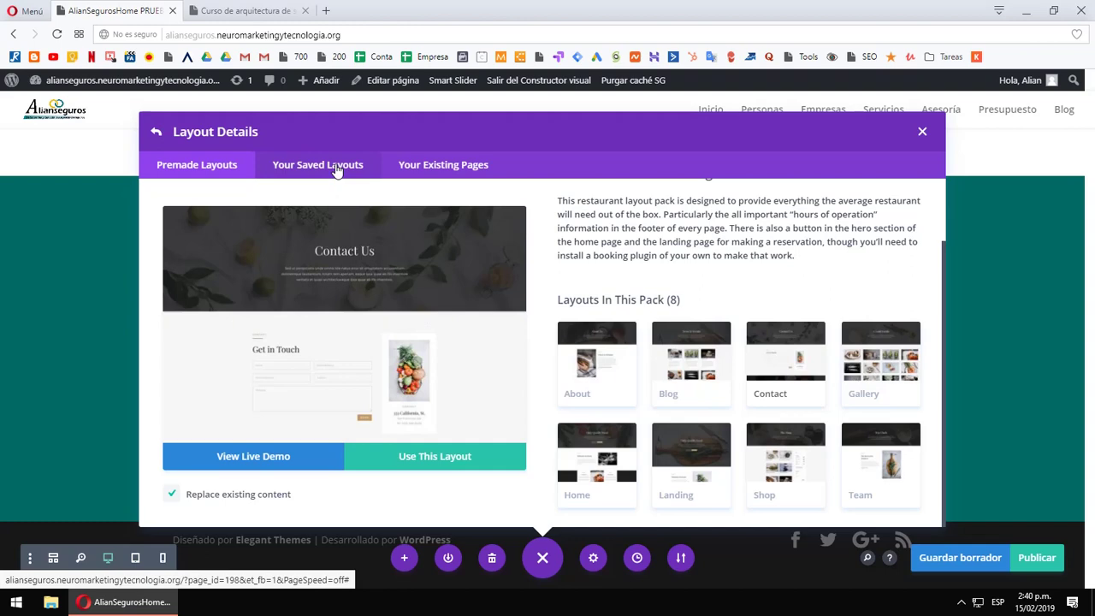
scroll(342, 333, "down", 3)
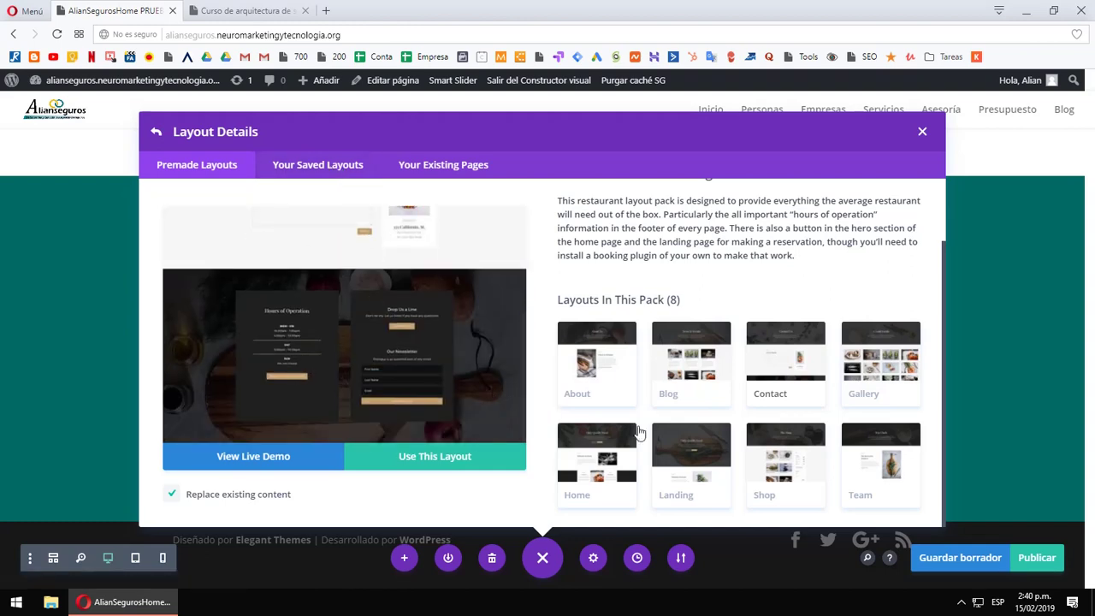
scroll(754, 246, "up", 2)
left_click(156, 128)
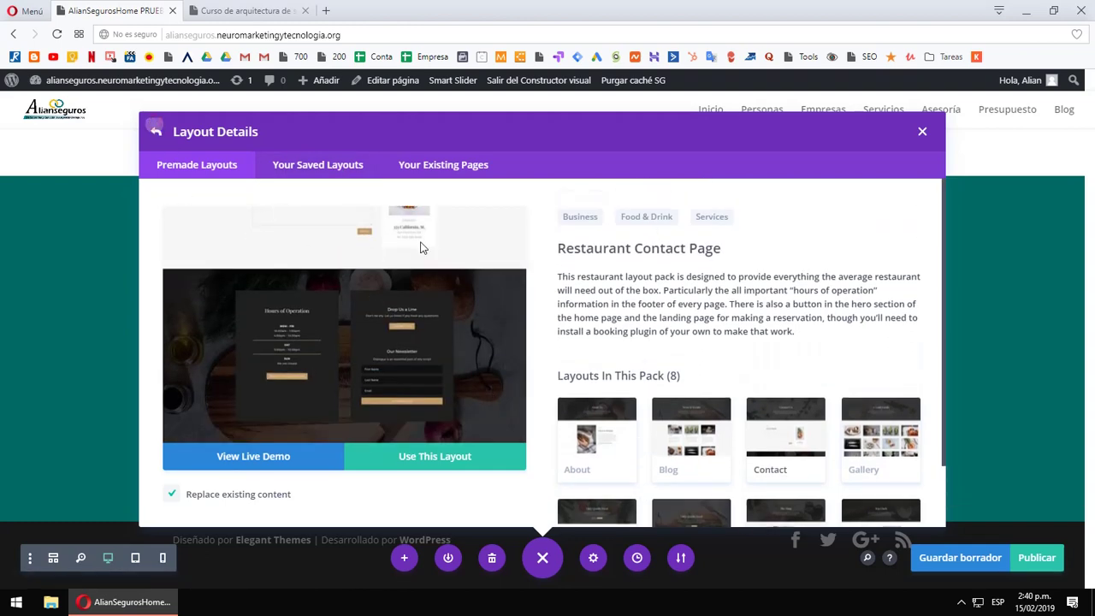
- Open the Yoga Studio layout pack and examine its landing page preview and the layouts it includes
scroll(471, 350, "down", 5)
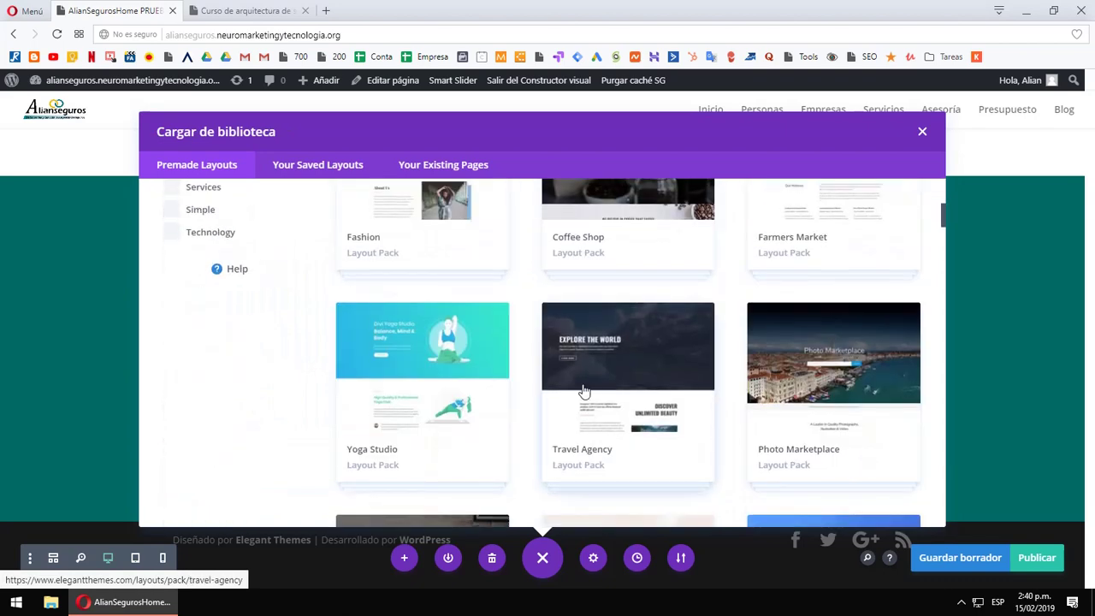
left_click(337, 389)
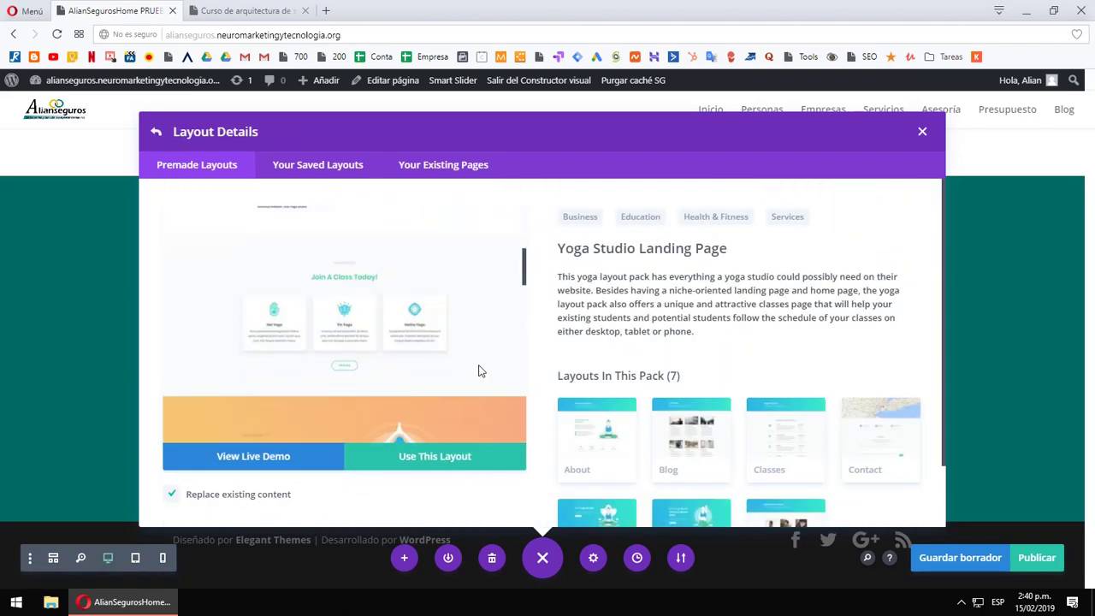
scroll(217, 257, "down", 1)
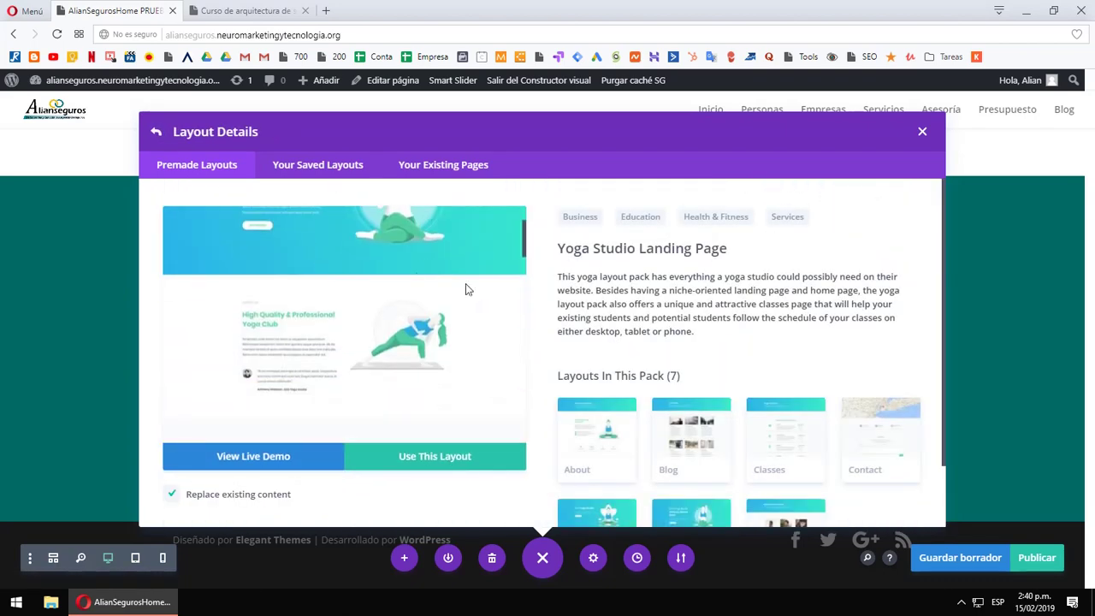
scroll(472, 325, "up", 1)
scroll(237, 335, "down", 4)
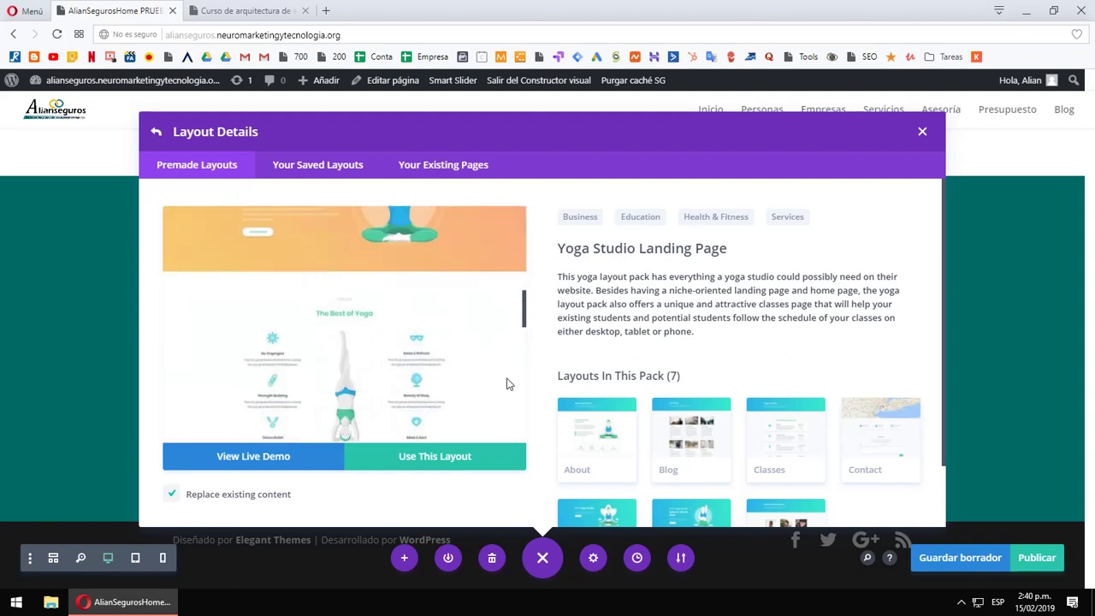
scroll(506, 384, "up", 3)
scroll(213, 342, "down", 5)
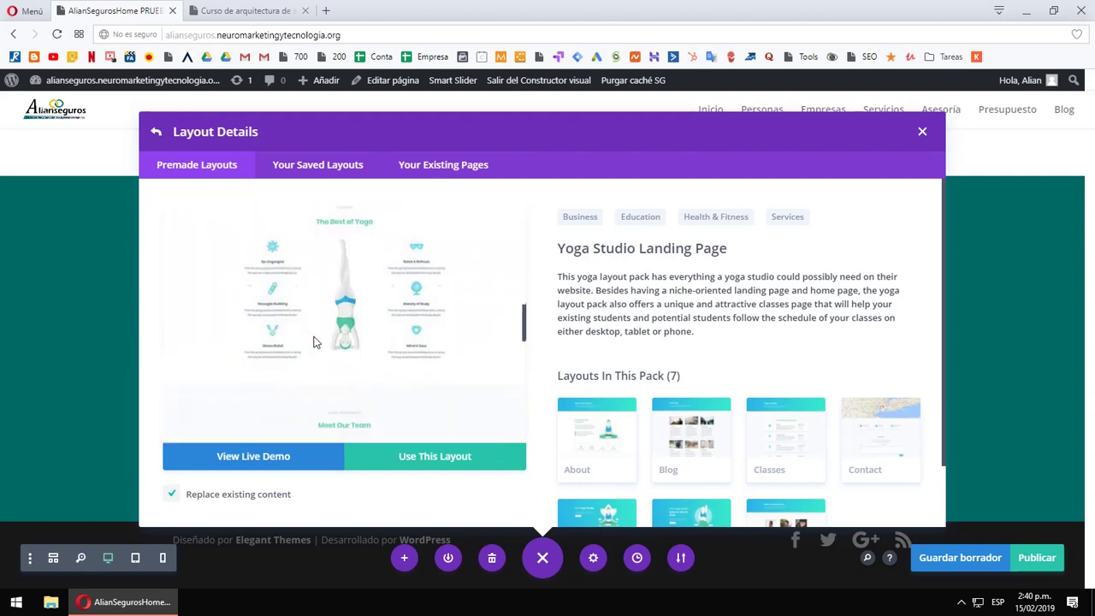
scroll(357, 342, "up", 6)
scroll(680, 373, "down", 1)
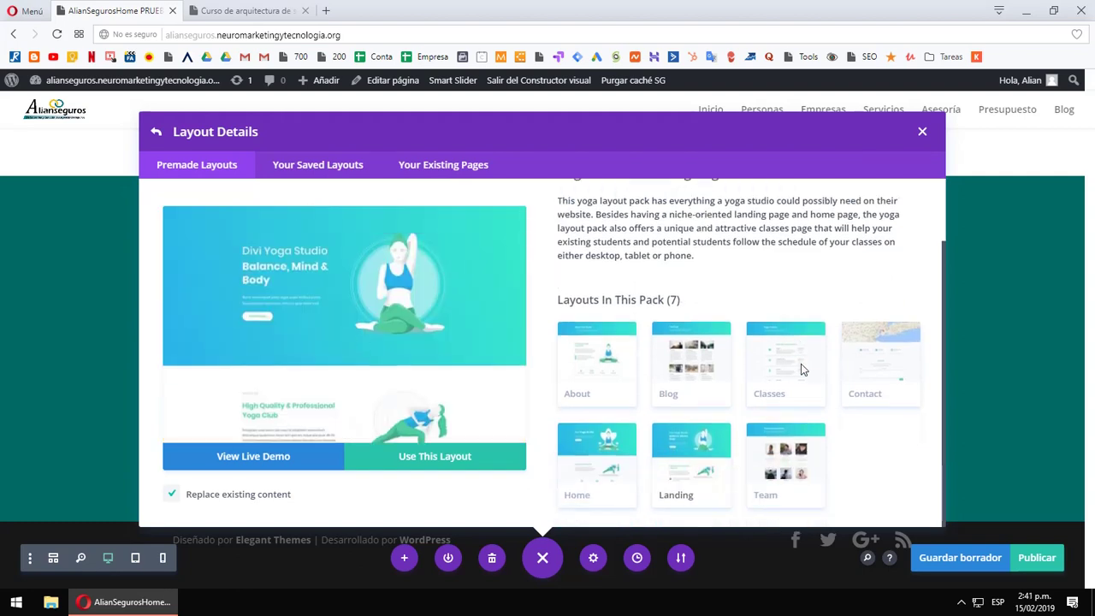
- Preview the Yoga Studio pack's Contact layout and close the library without loading anything
left_click(890, 374)
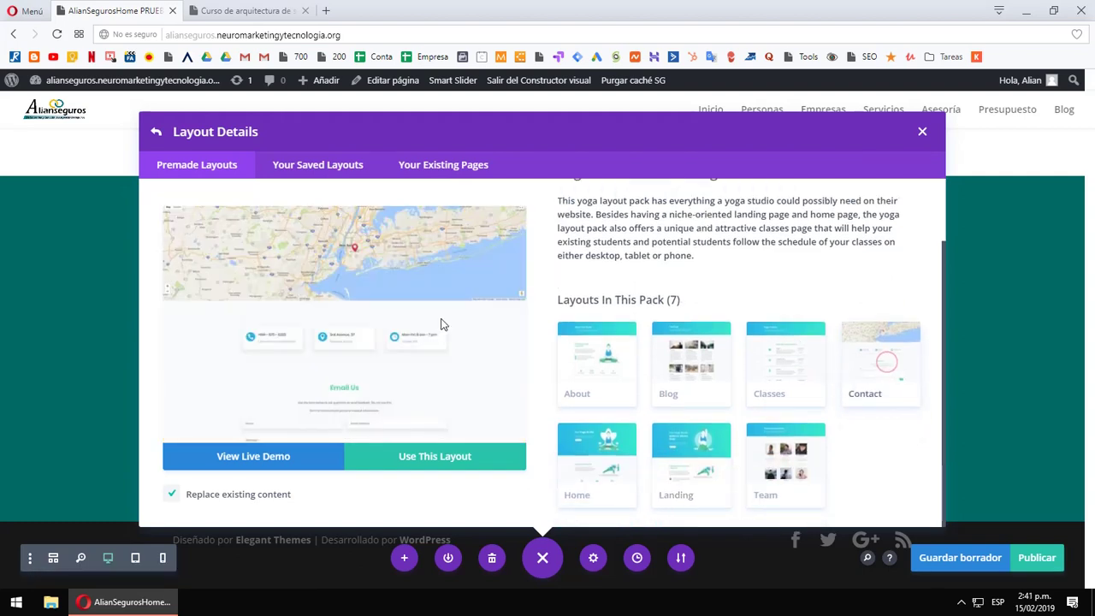
scroll(390, 293, "down", 3)
scroll(391, 288, "up", 3)
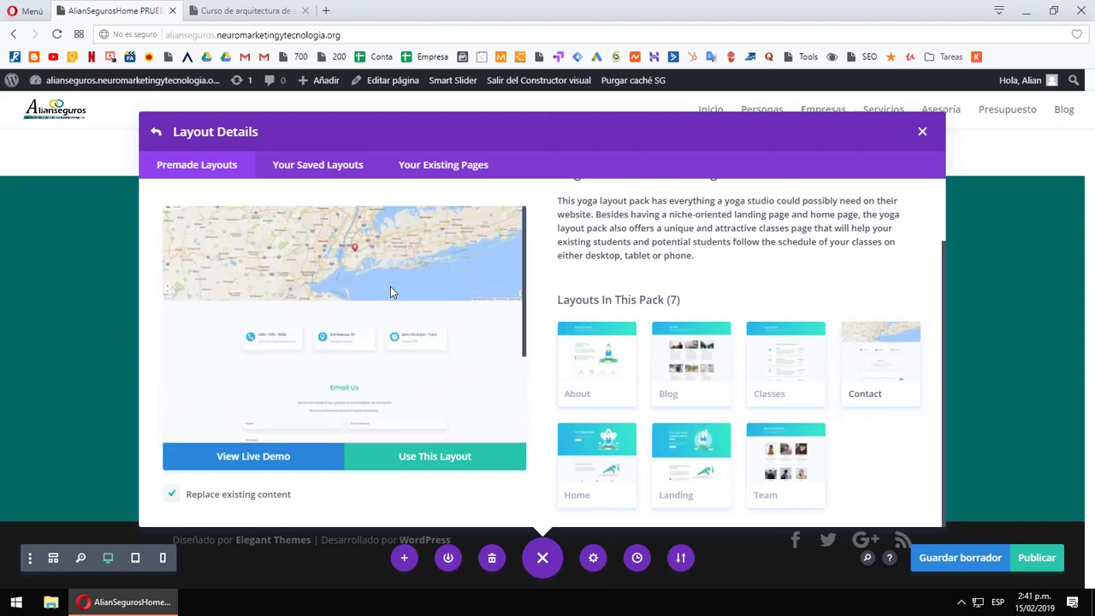
left_click(923, 134)
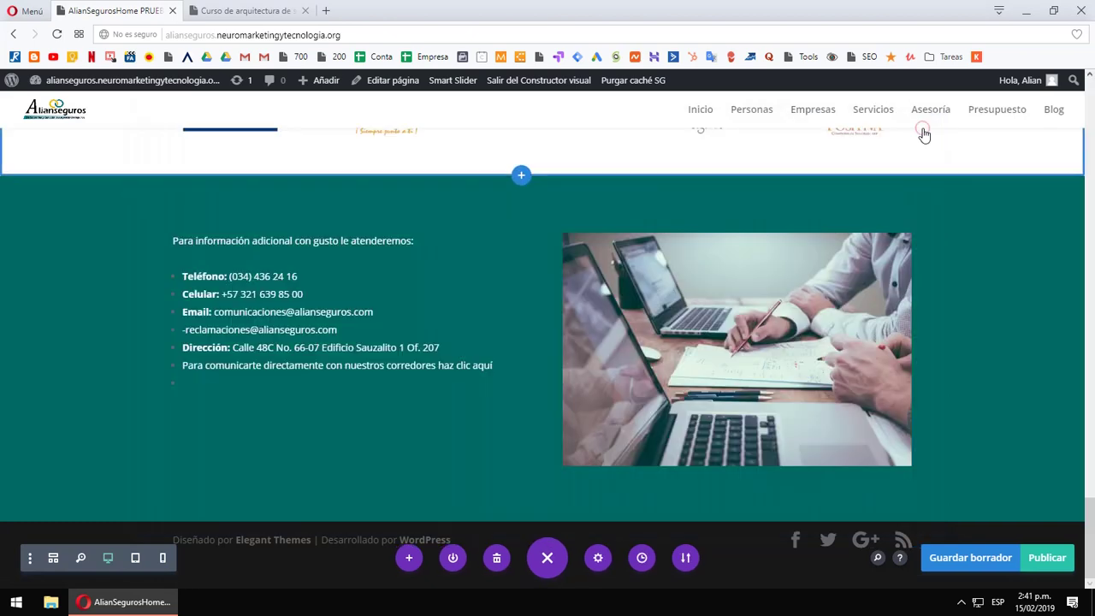
- Review the Divi page's lower sections, and switch back to the Thrive Architect landing page to show its list of addable elements
scroll(464, 369, "up", 3)
scroll(464, 369, "up", 3)
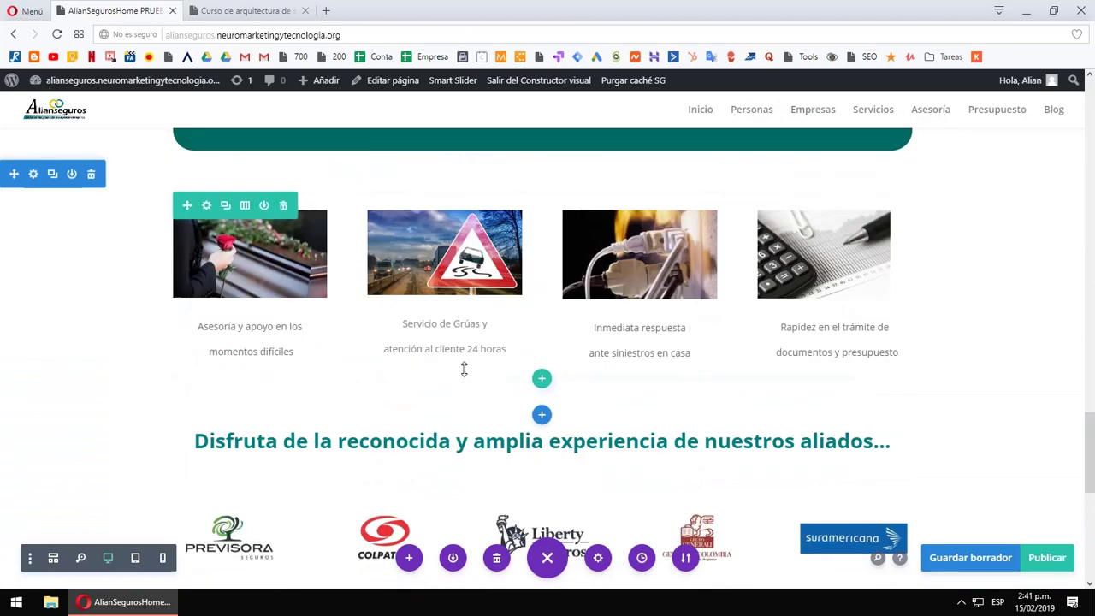
scroll(465, 368, "down", 6)
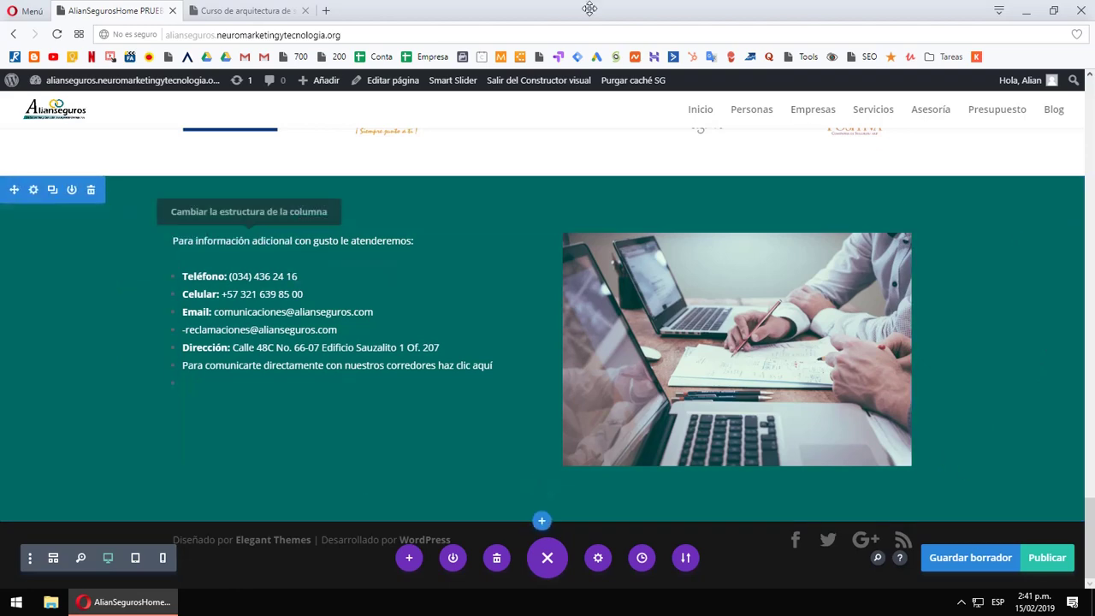
left_click(252, 7)
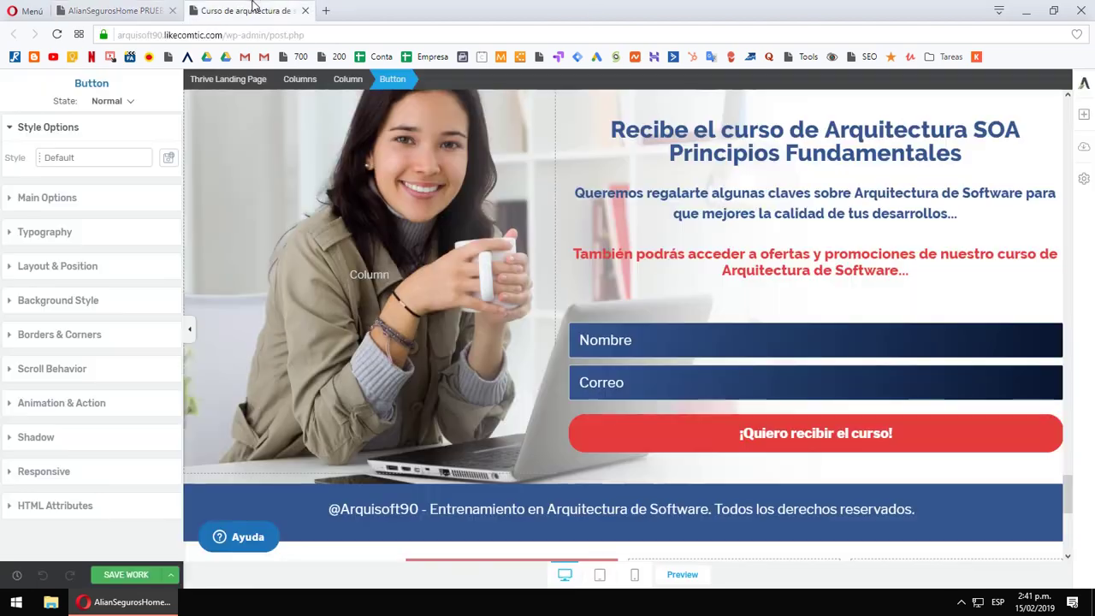
left_click(1085, 117)
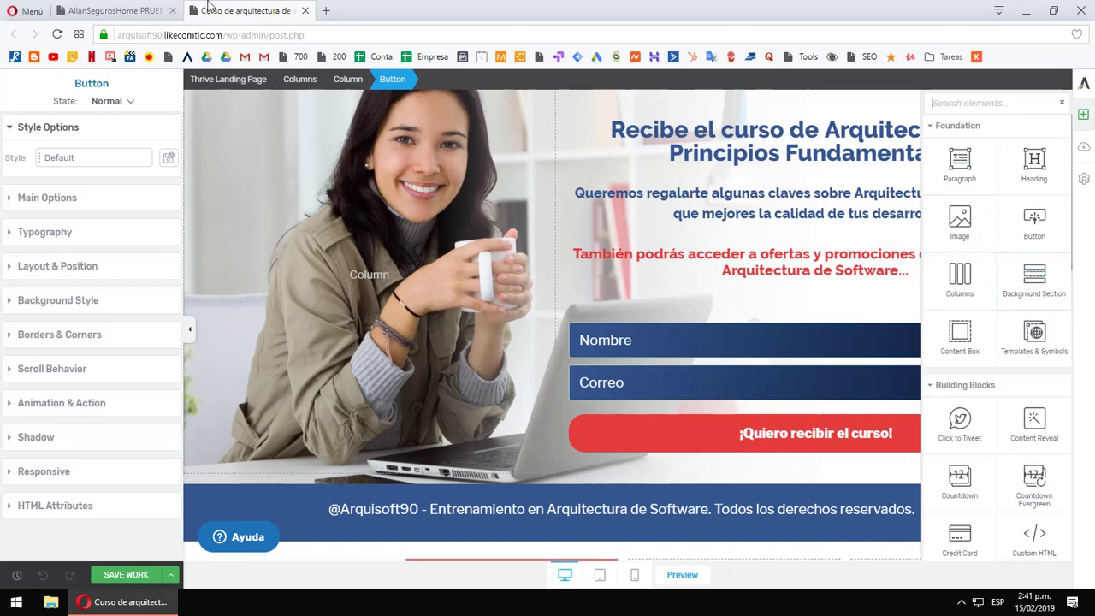
- Switch to the Divi page and add a regular section below the contact section with a row of two narrow columns and one wide column
left_click(116, 11)
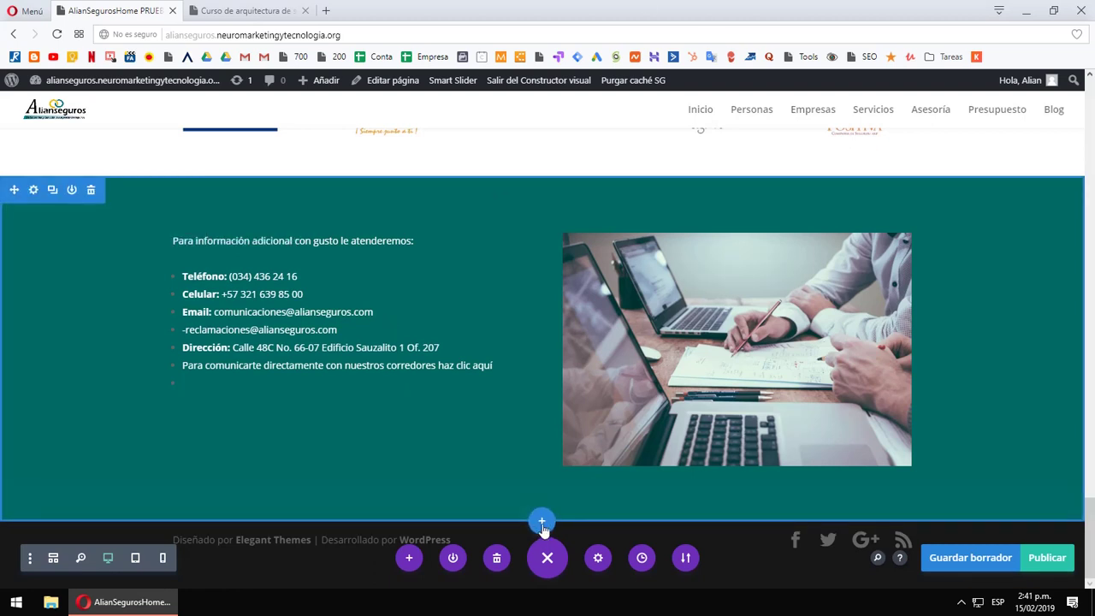
left_click(541, 522)
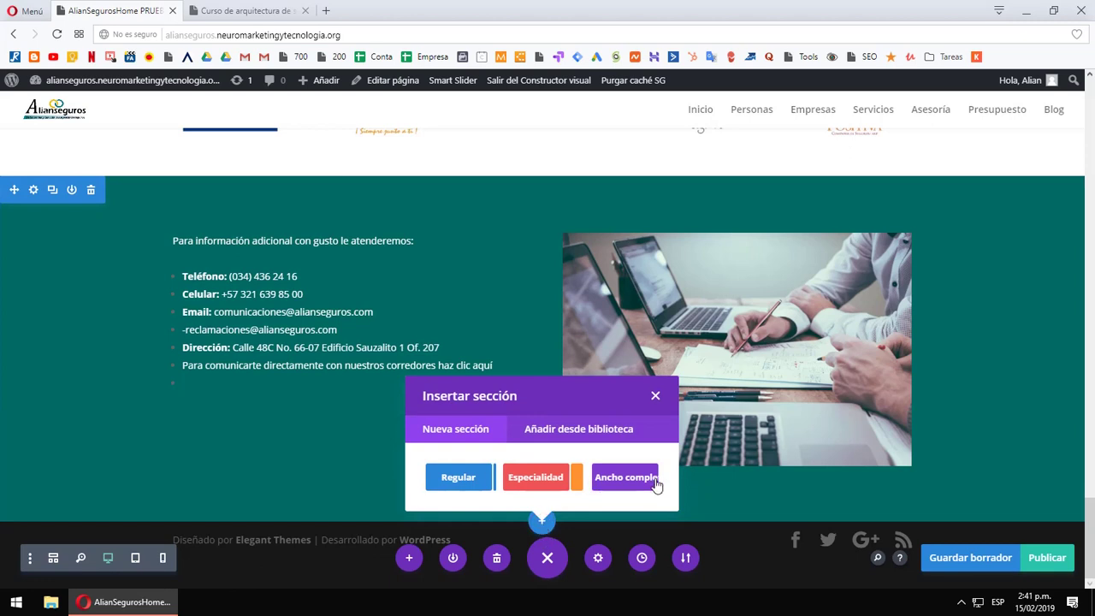
left_click(456, 478)
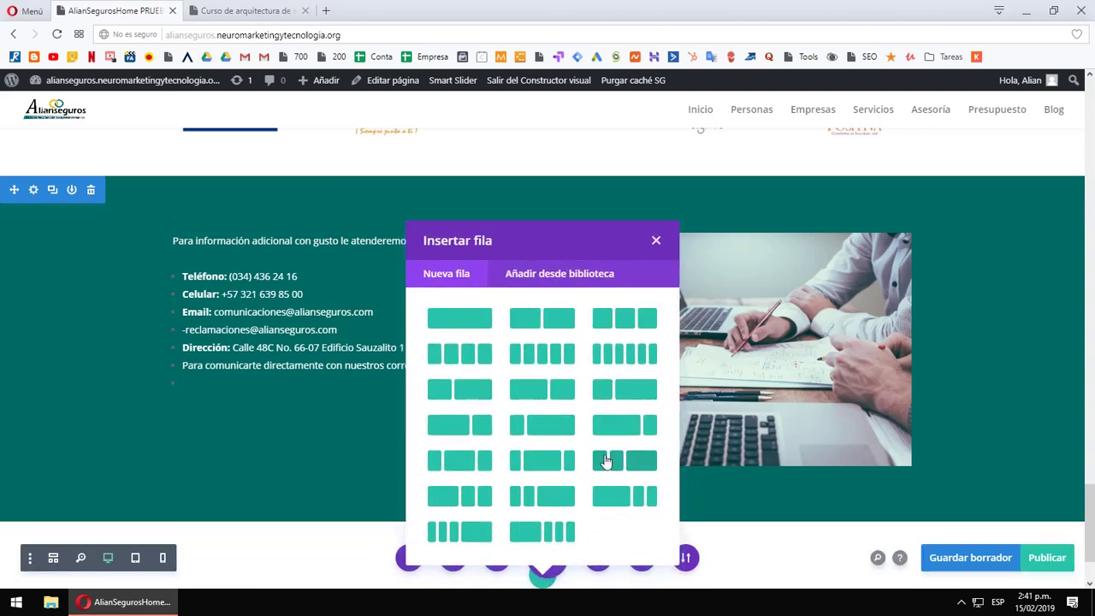
scroll(751, 550, "down", 1)
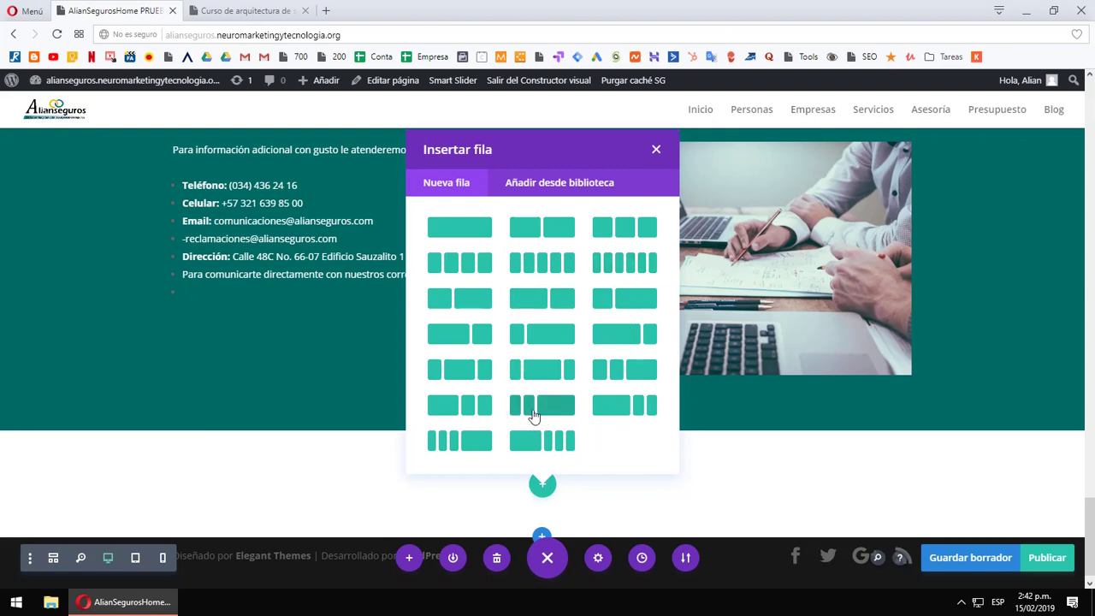
left_click(559, 410)
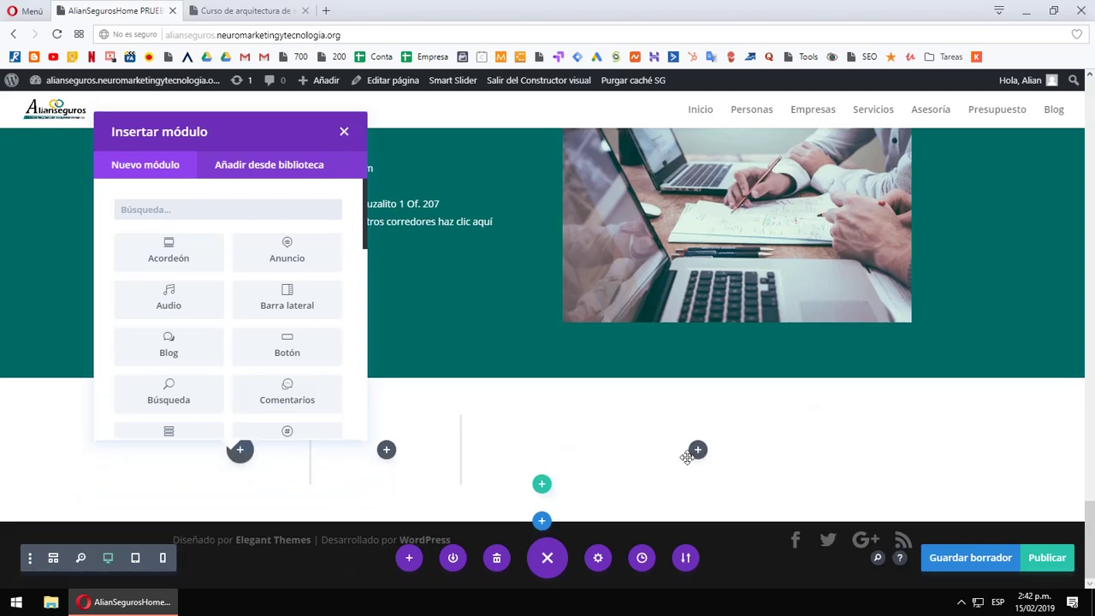
left_click(344, 130)
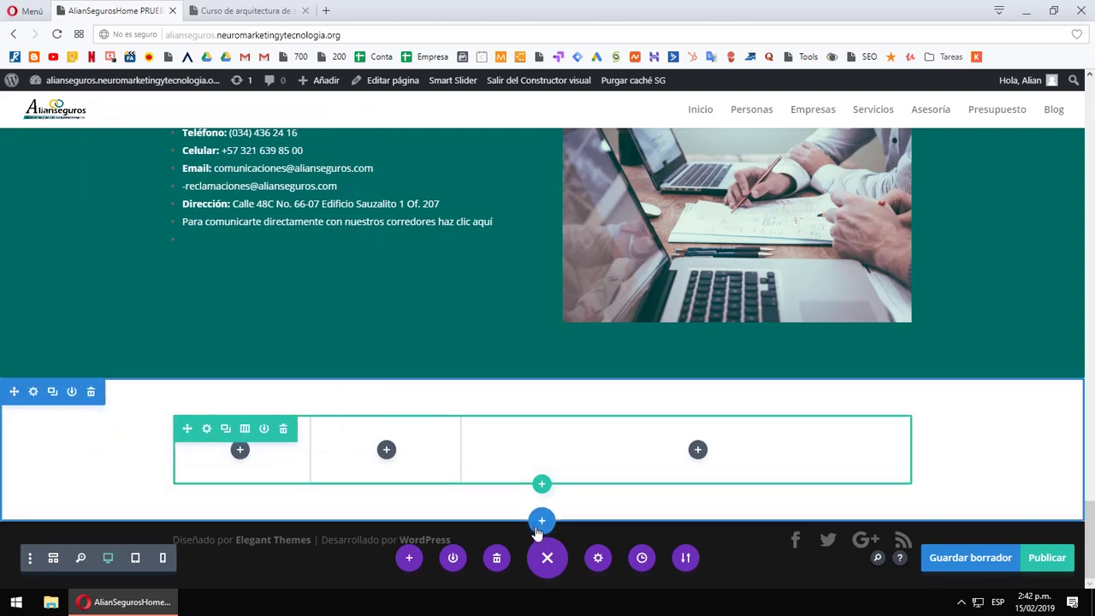
- Add a specialty section with narrow side columns around a splittable middle area, and insert a single-column row there without a module
left_click(541, 521)
left_click(553, 482)
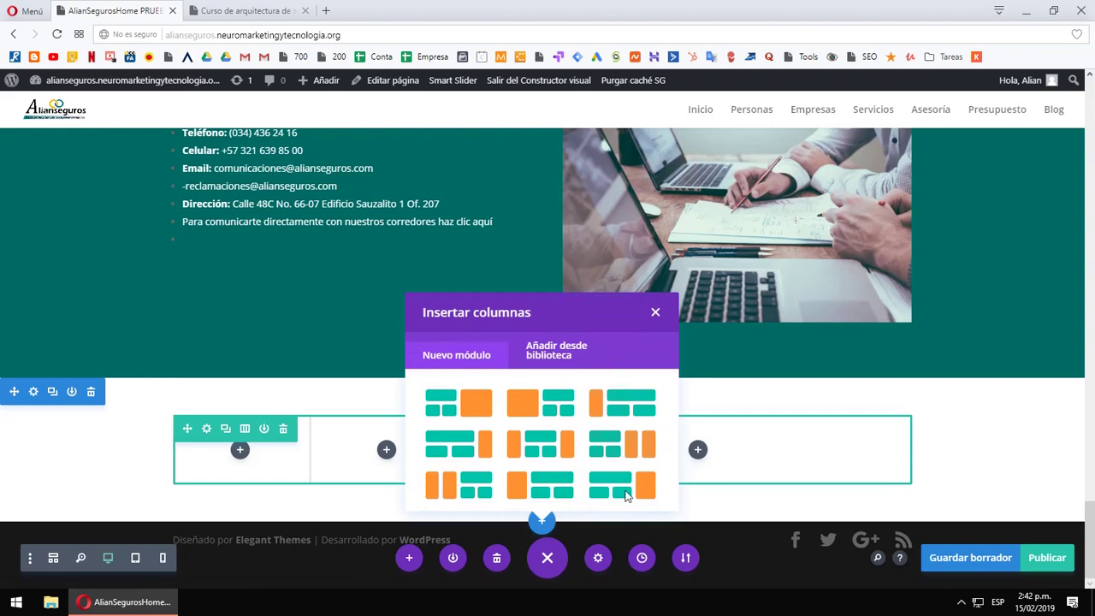
left_click(539, 451)
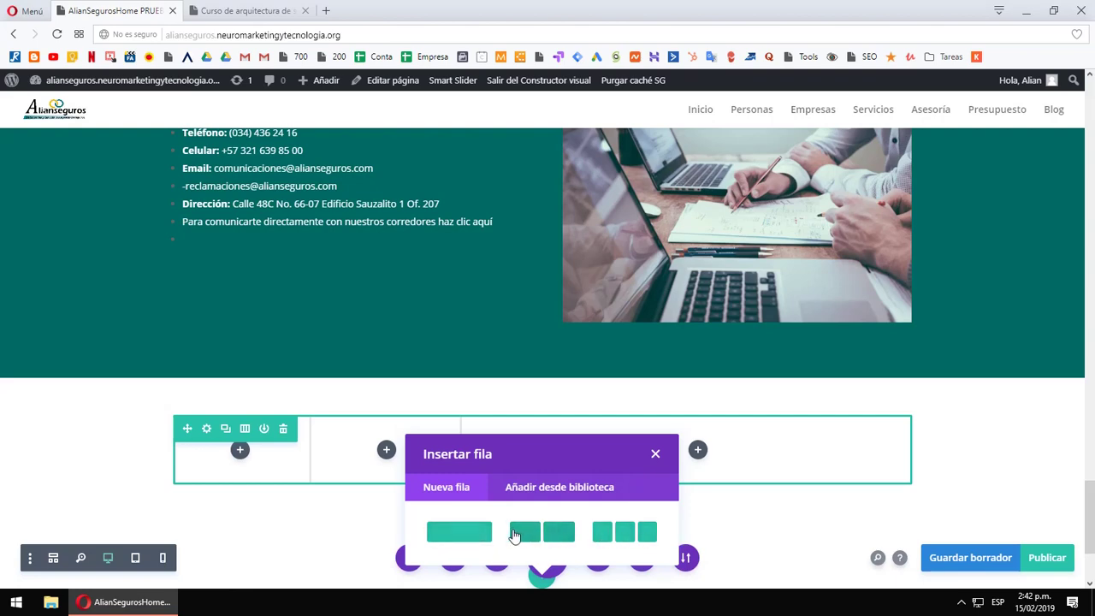
left_click(455, 532)
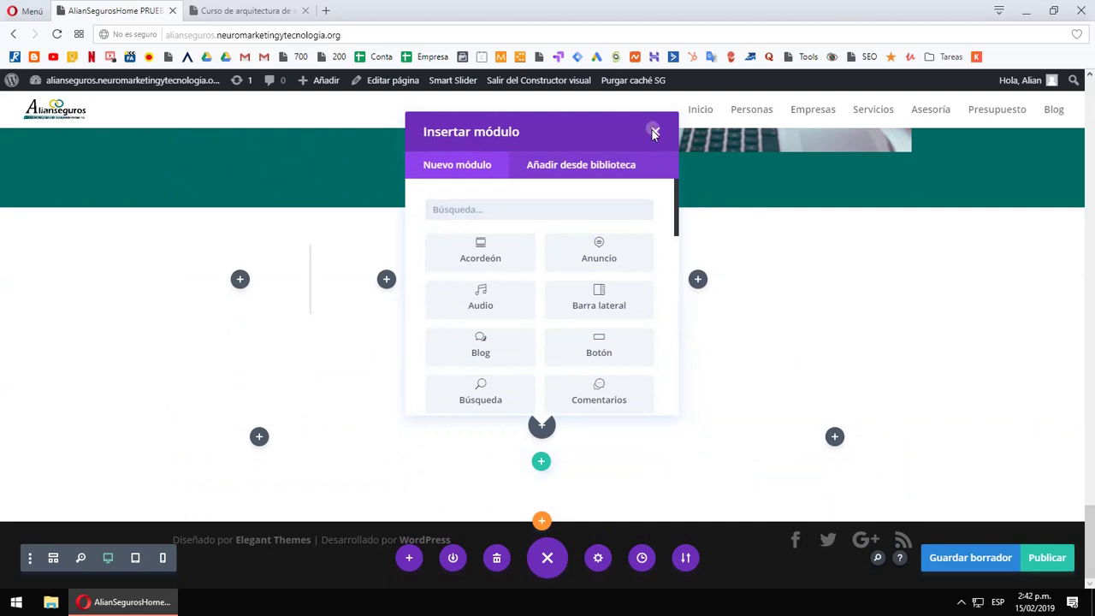
left_click(653, 131)
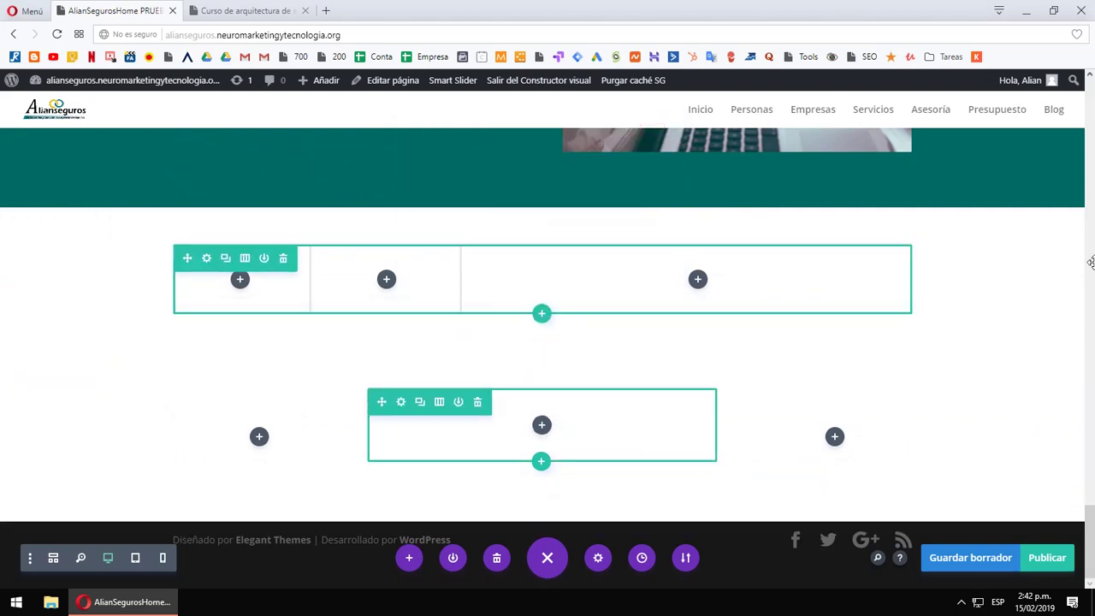
- View the section types available for insertion without adding one, and delete the specialty section
scroll(733, 373, "up", 1)
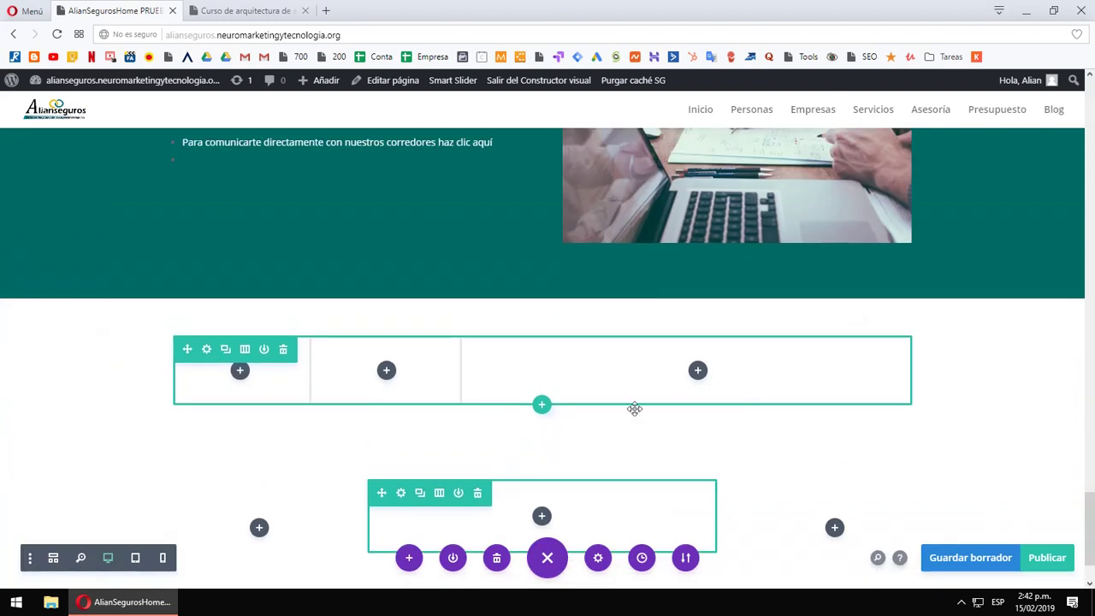
scroll(634, 409, "down", 1)
left_click(542, 523)
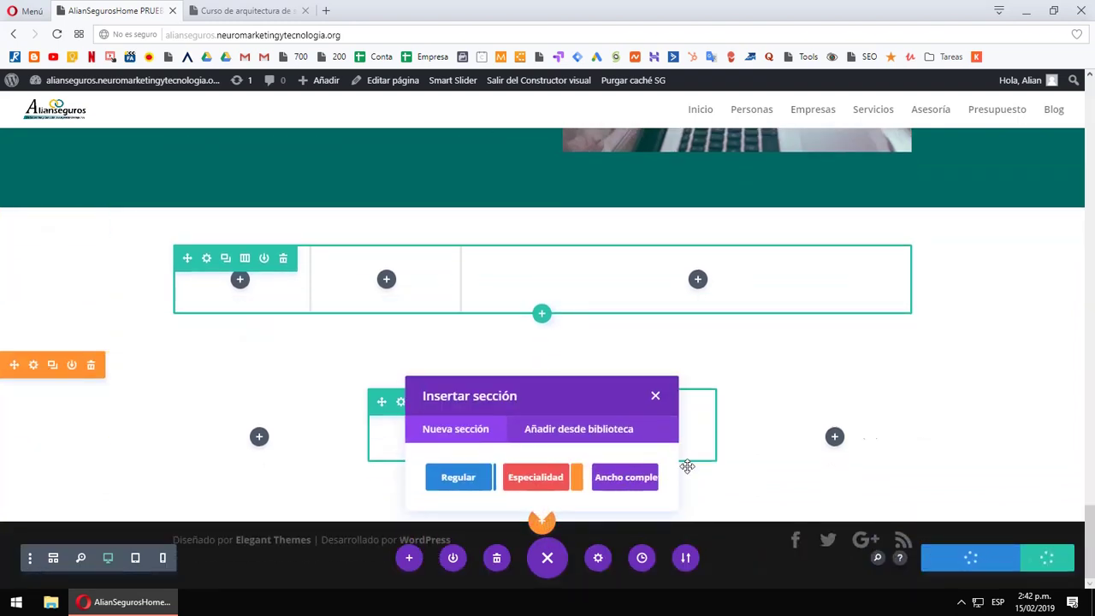
left_click(1036, 383)
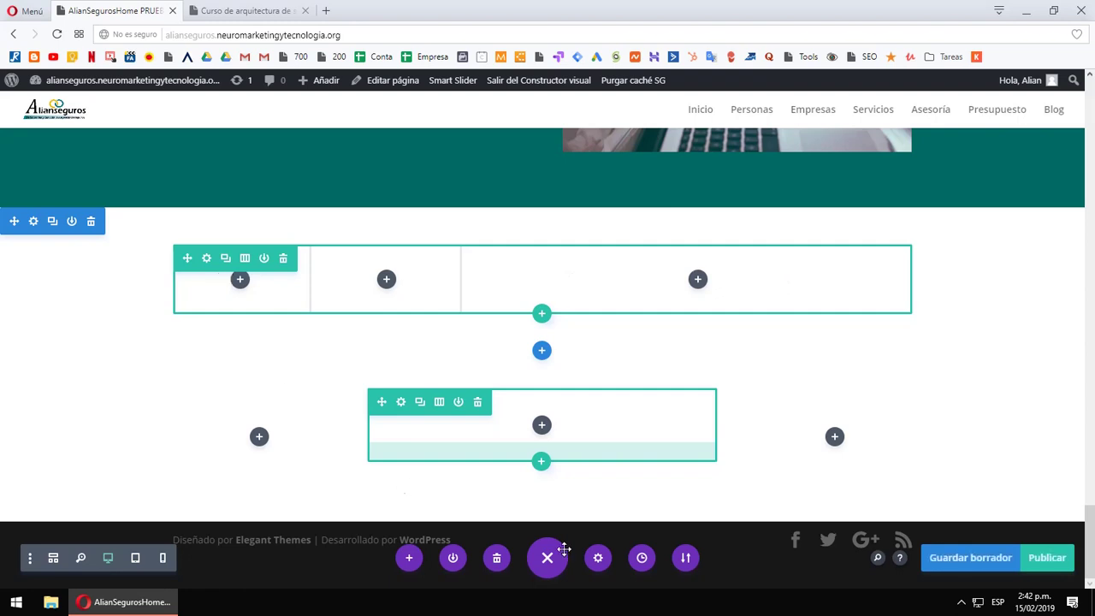
left_click(542, 521)
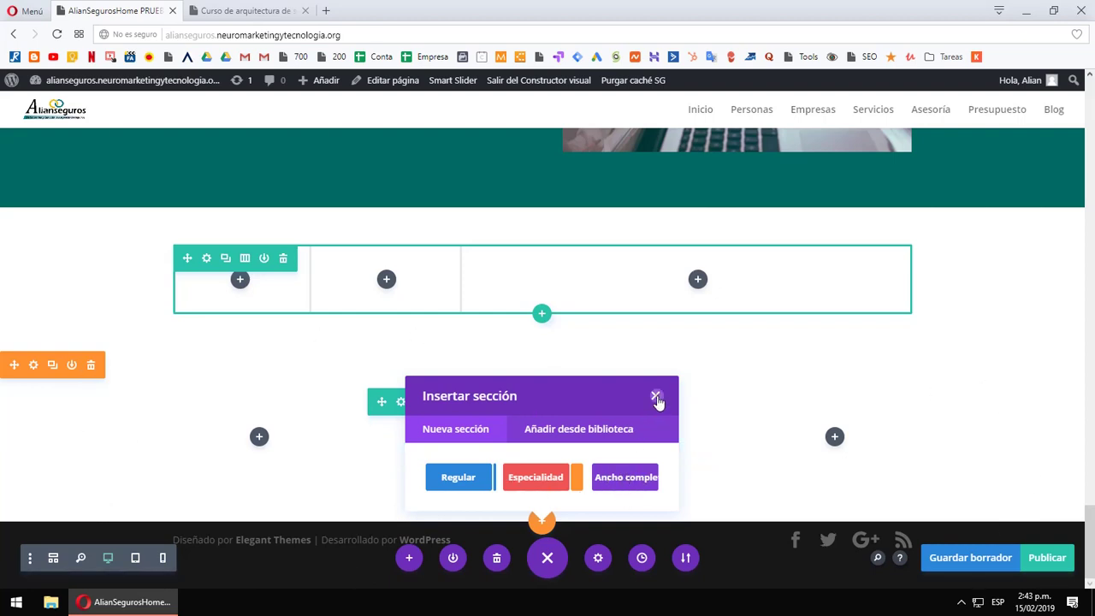
left_click(656, 397)
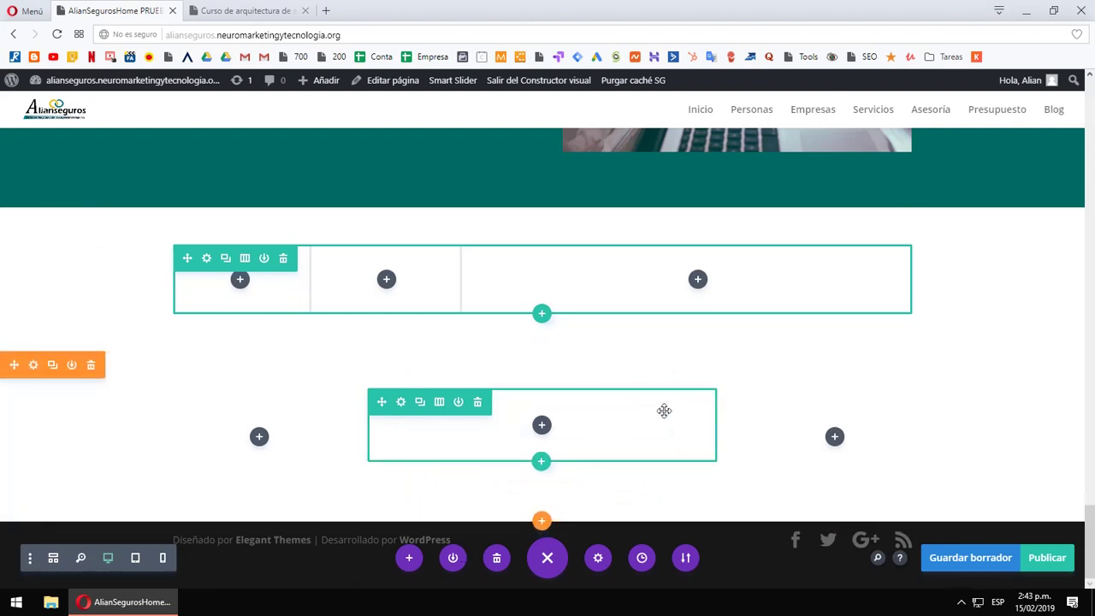
left_click(90, 365)
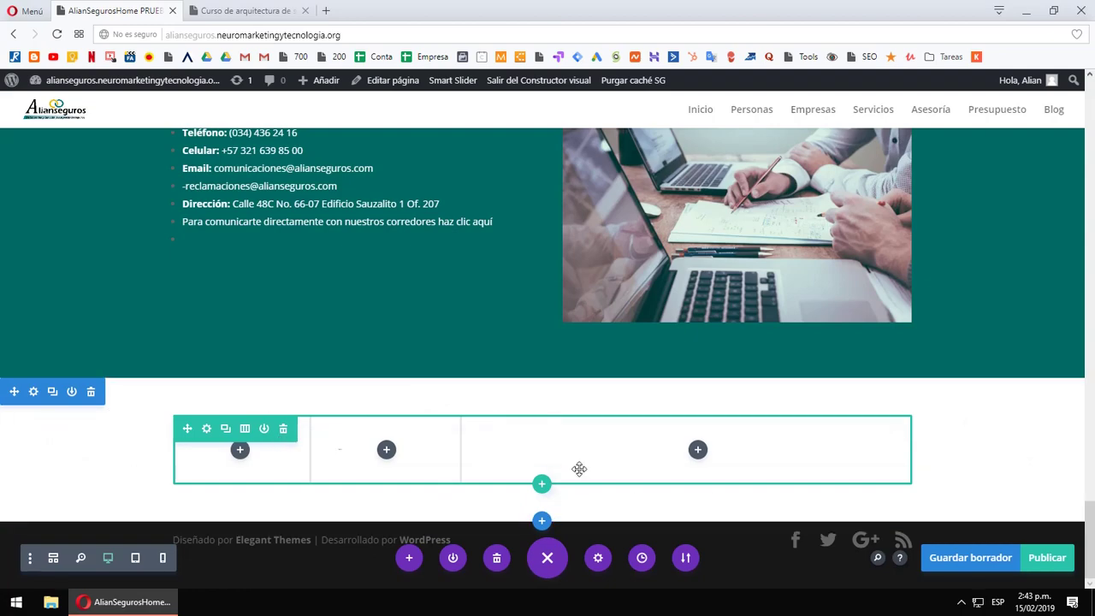
- Add a background gradient to the green contact section in its section settings
scroll(633, 481, "up", 10)
scroll(601, 253, "down", 10)
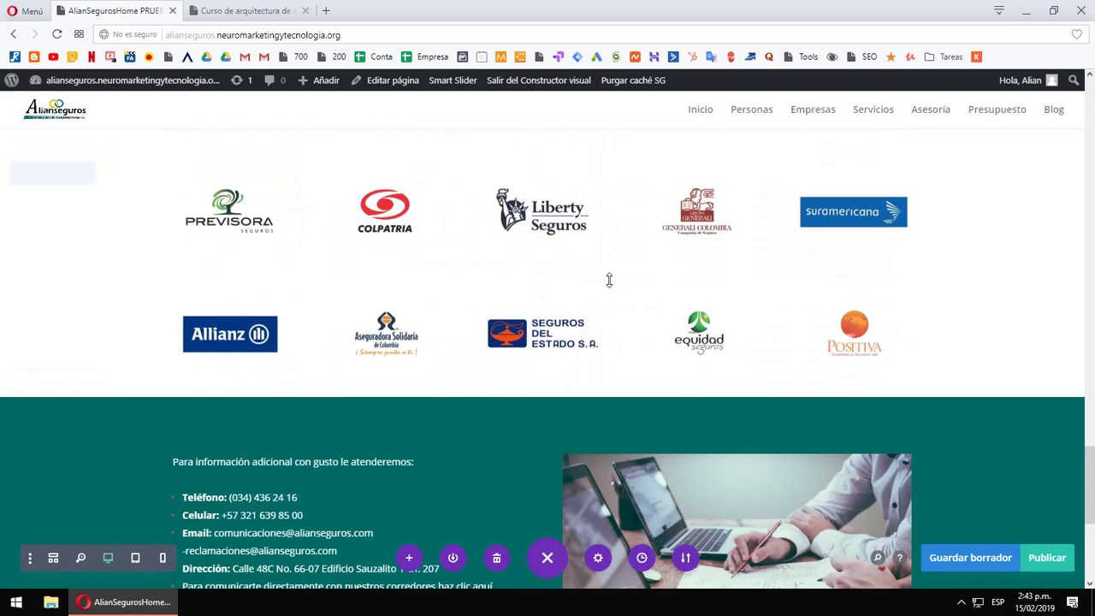
scroll(593, 305, "up", 5)
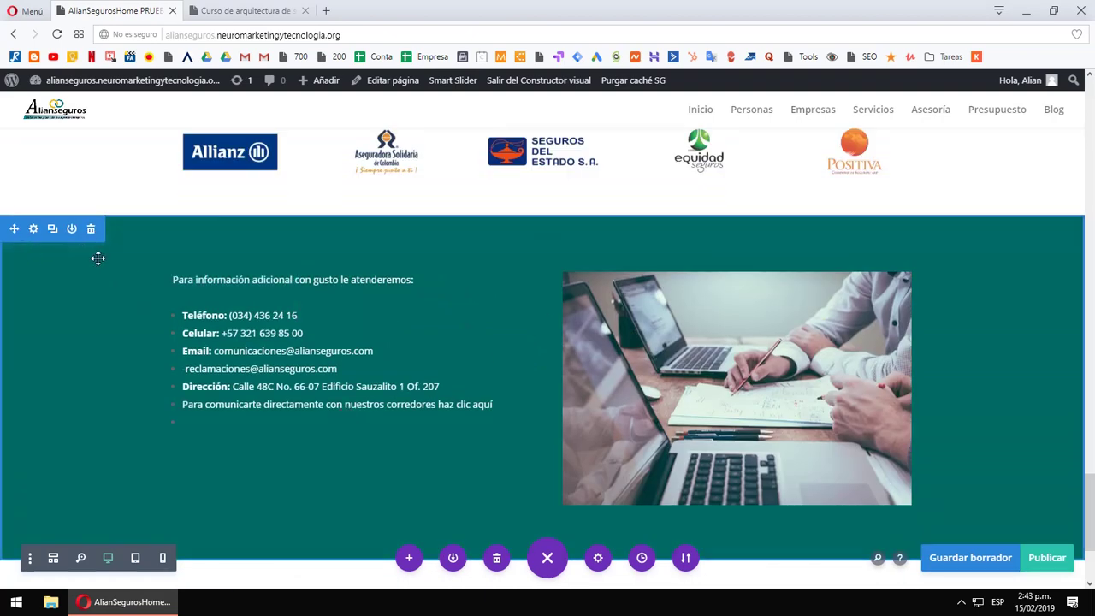
left_click(34, 231)
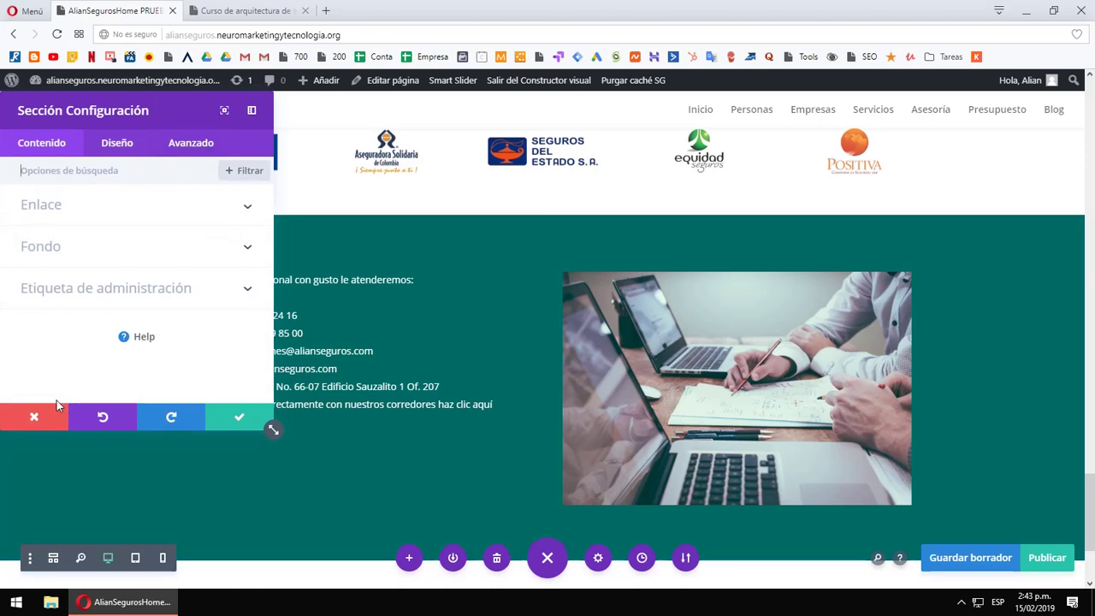
left_click(36, 419)
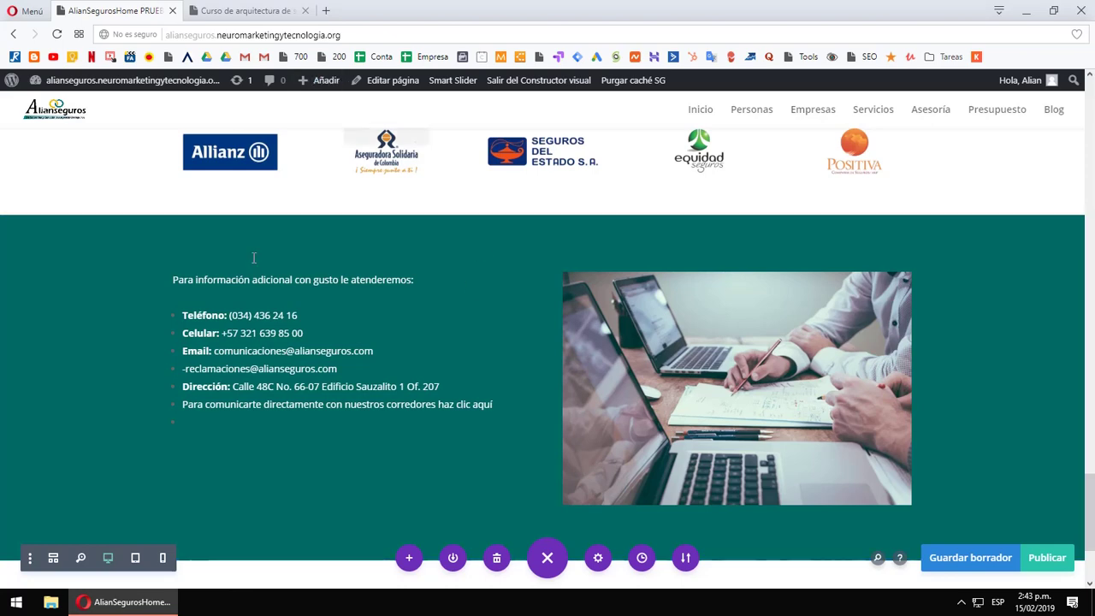
left_click(33, 230)
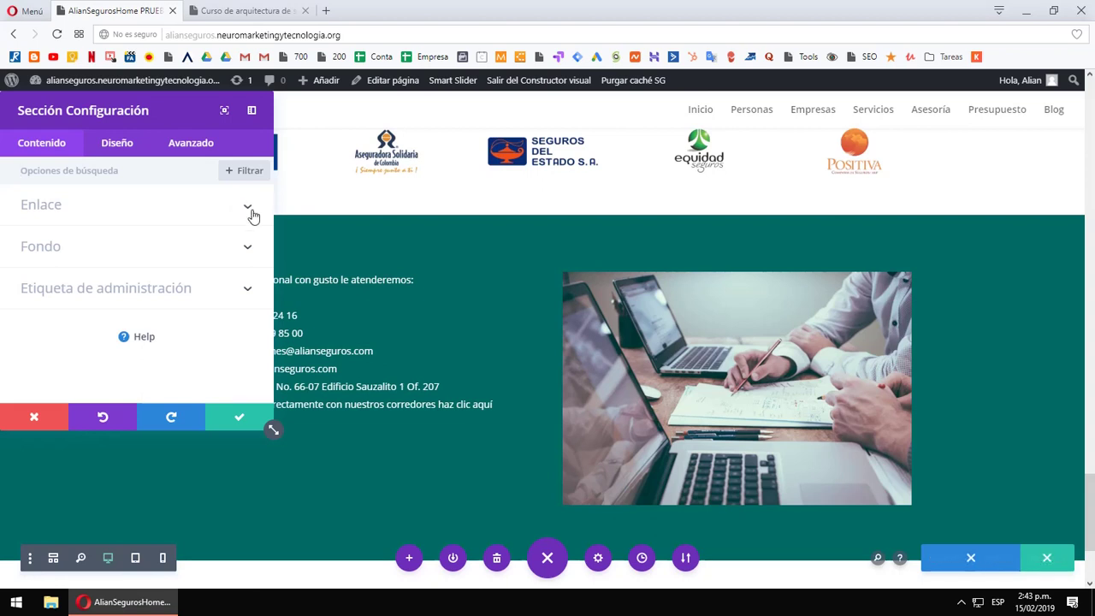
left_click(247, 251)
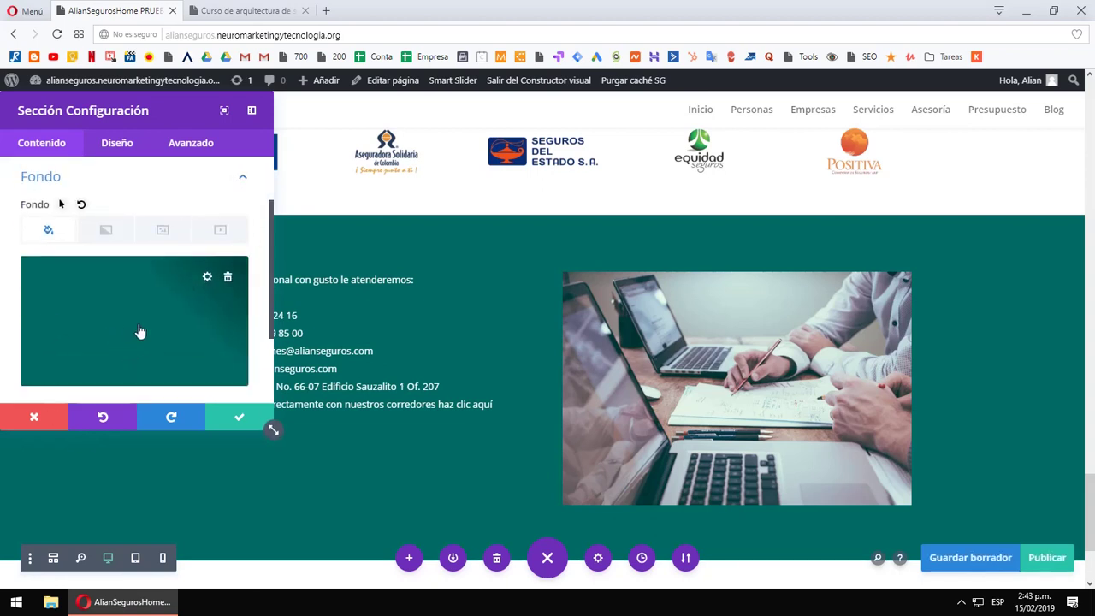
left_click(106, 233)
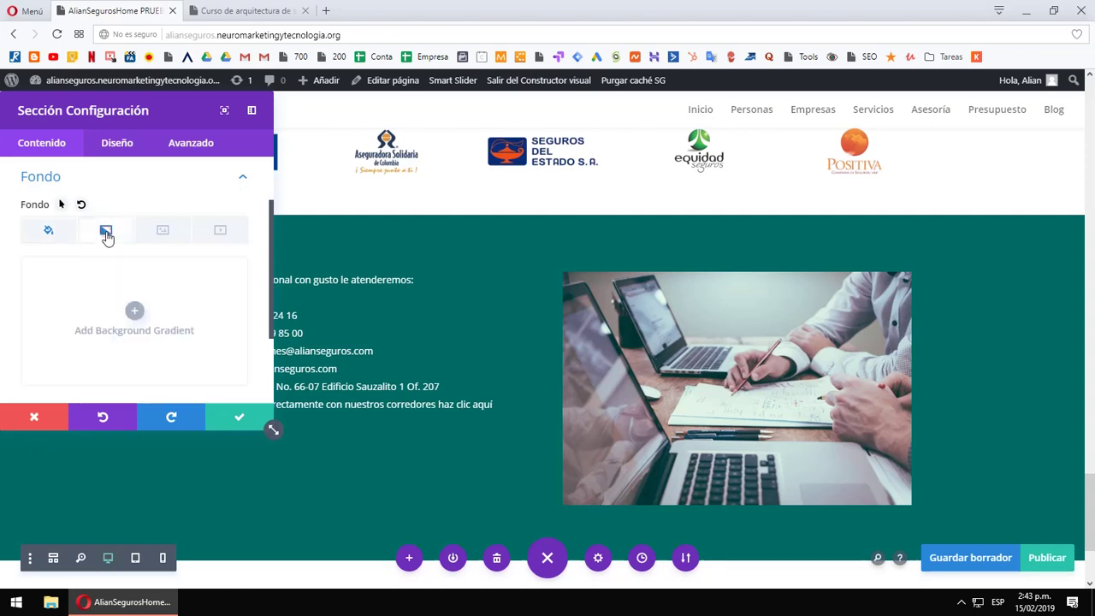
left_click(137, 312)
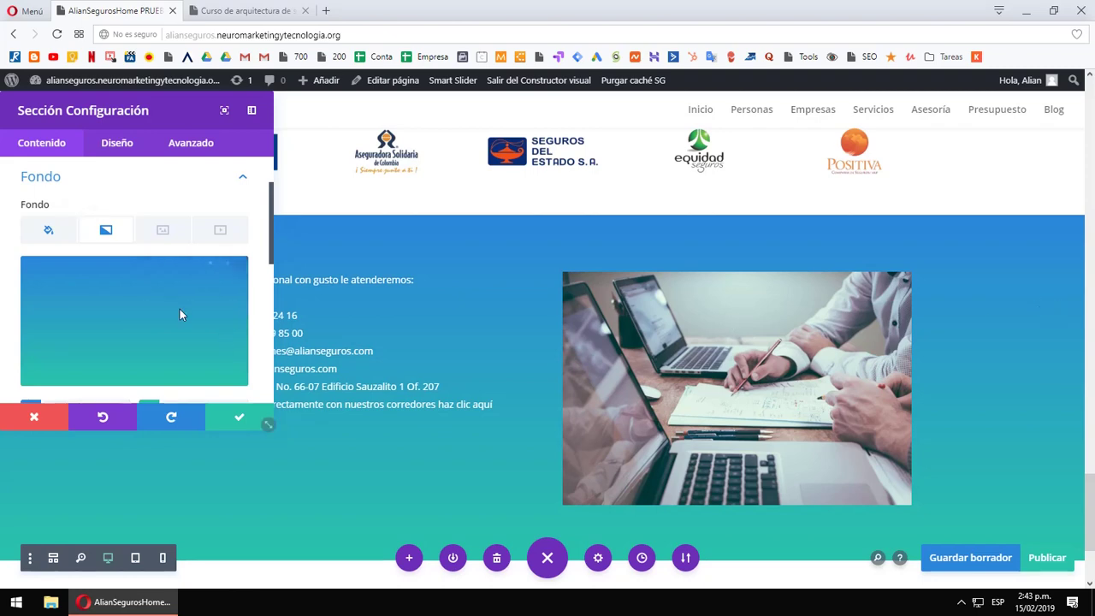
- Change the contact section's gradient type to Radial and set its start position to 73%
scroll(179, 315, "down", 2)
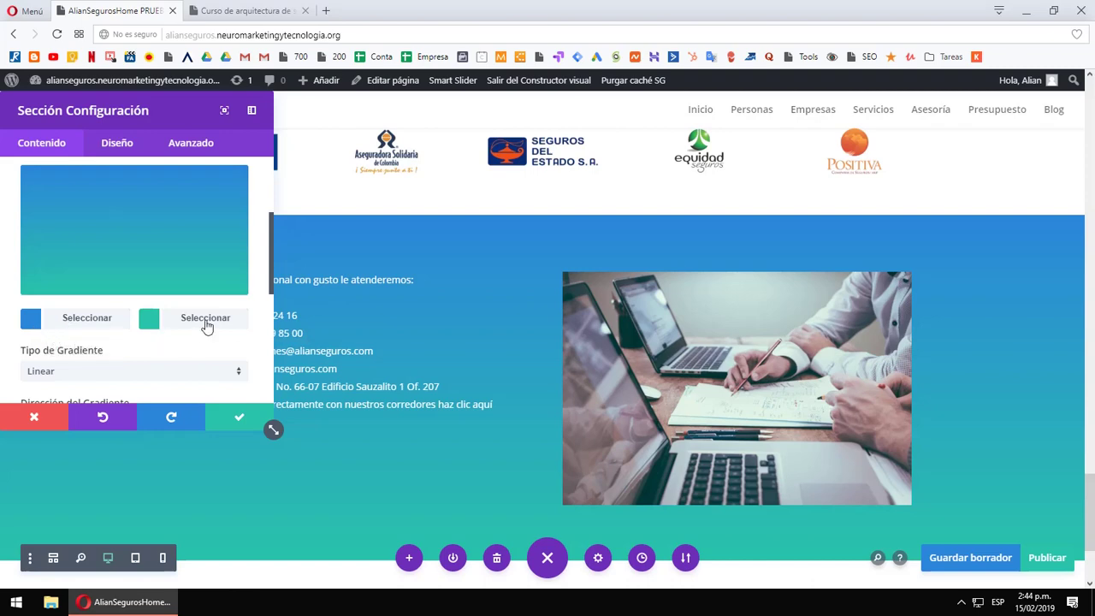
scroll(209, 335, "down", 2)
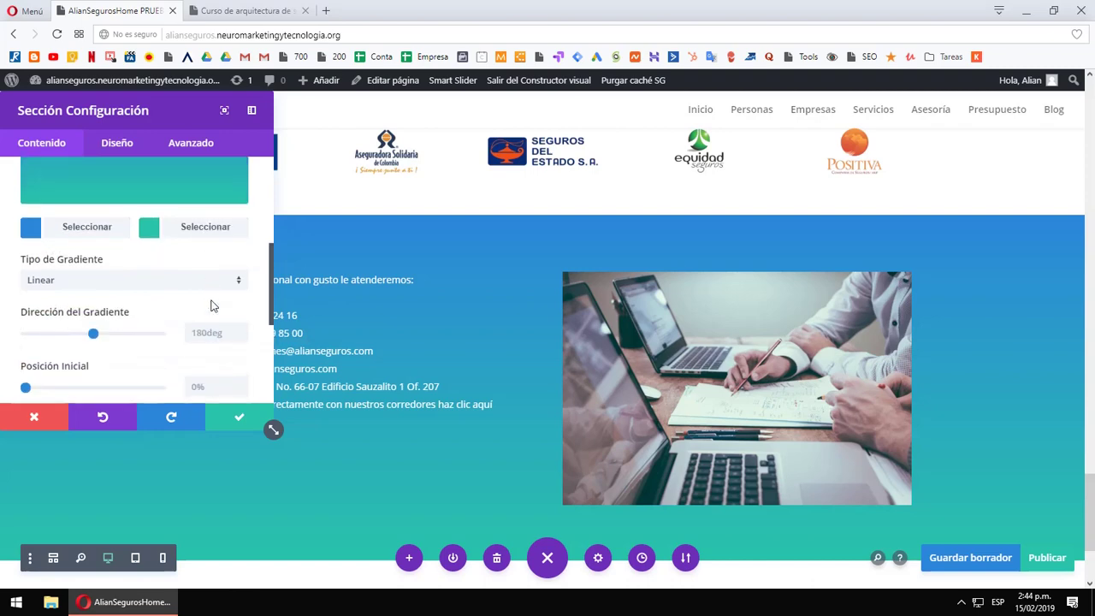
left_click(212, 289)
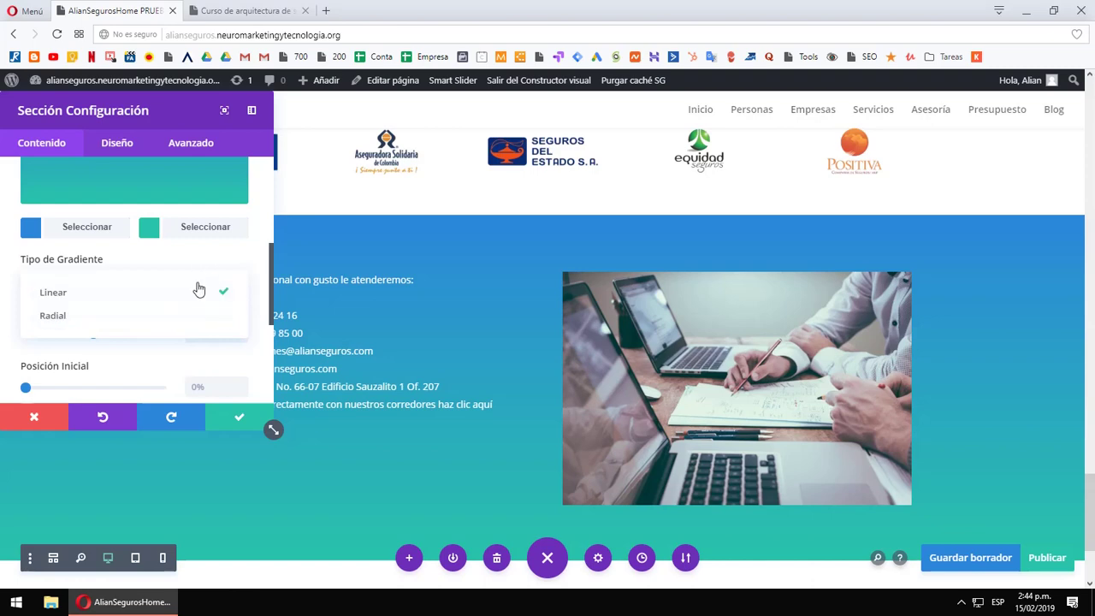
left_click(73, 320)
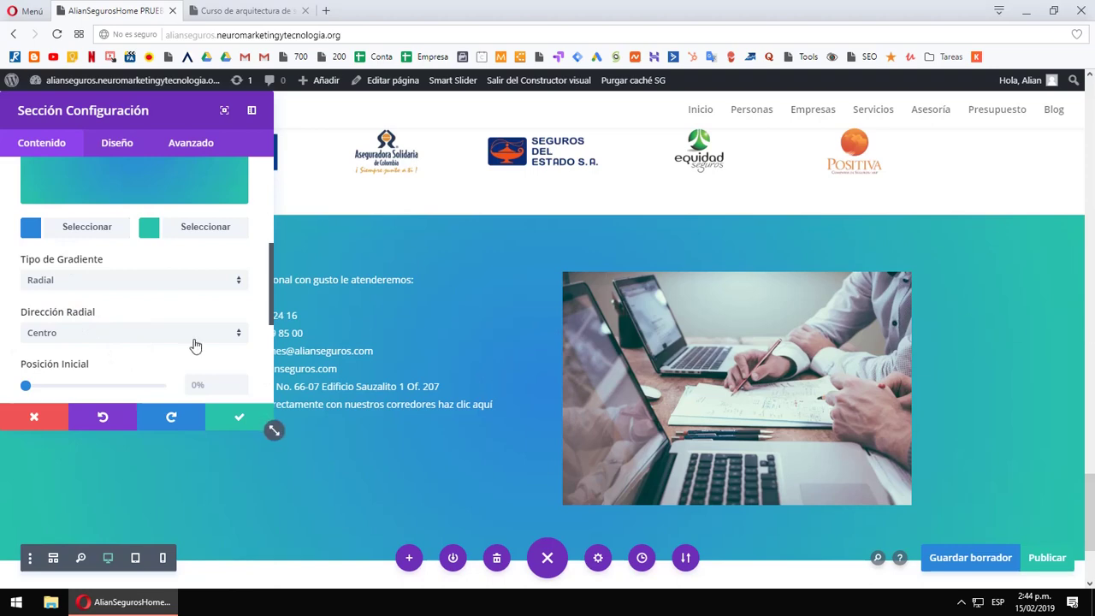
left_click_drag(26, 387, 142, 388)
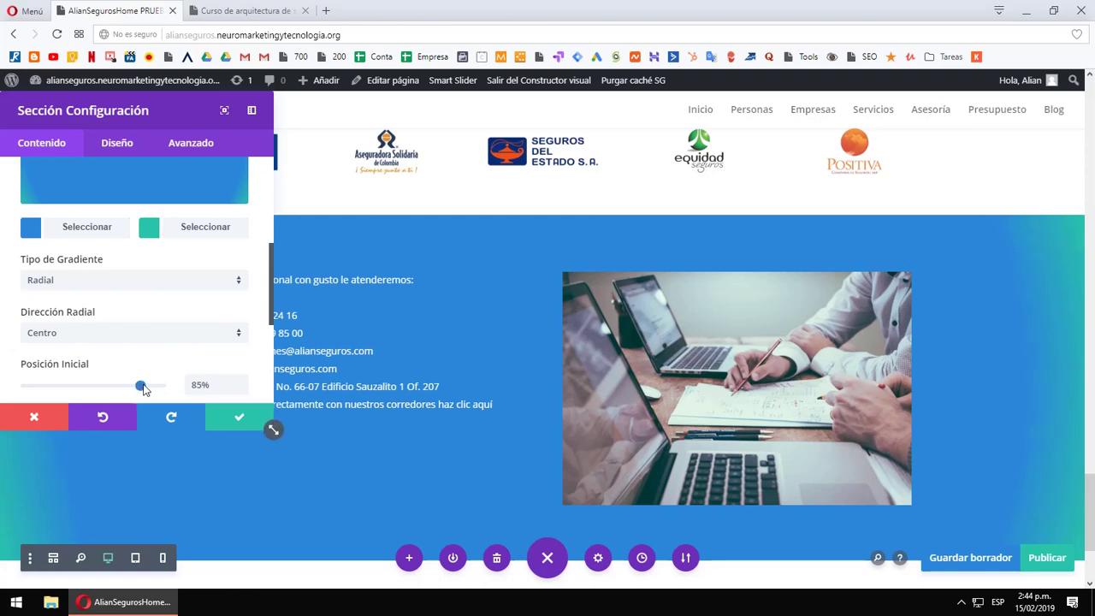
left_click_drag(145, 387, 127, 395)
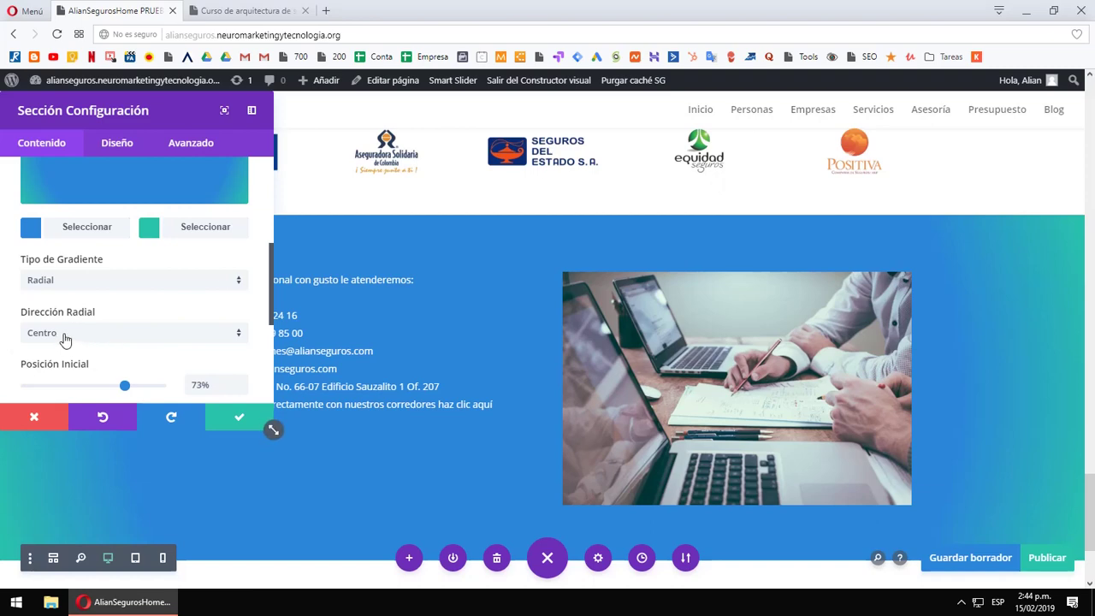
- Try Abajo A La Derecha as the gradient's radial direction, and set the direction to Izquierda
left_click(151, 347)
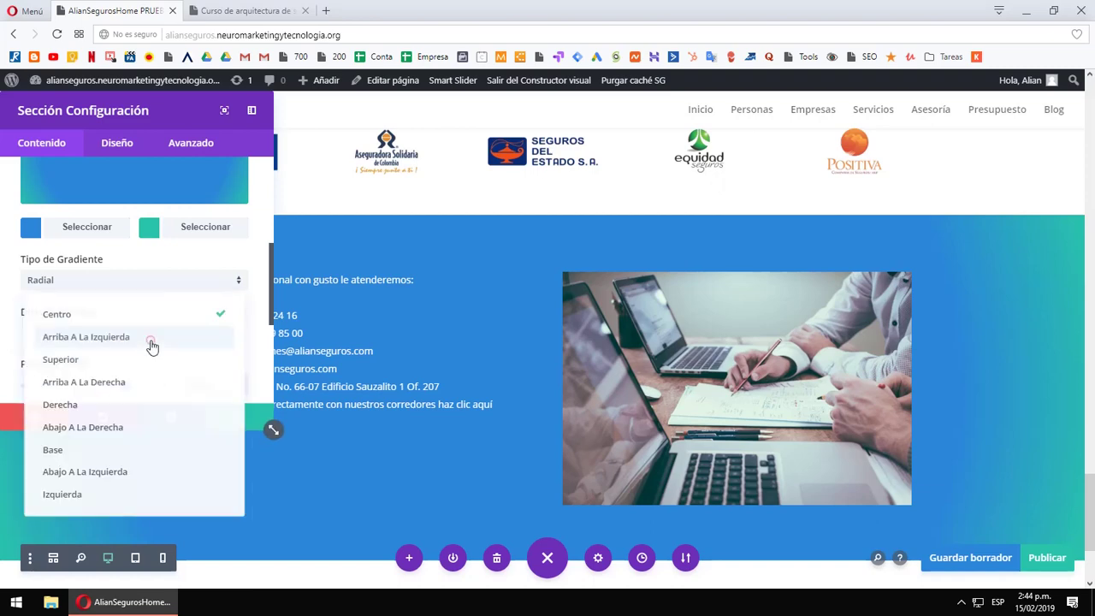
left_click(104, 434)
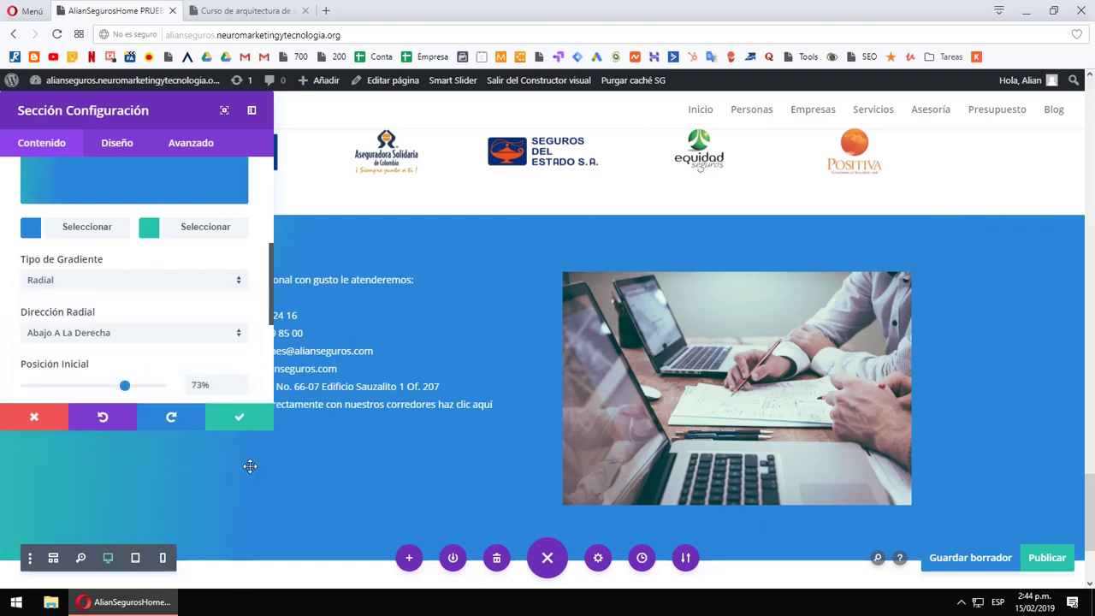
left_click(117, 340)
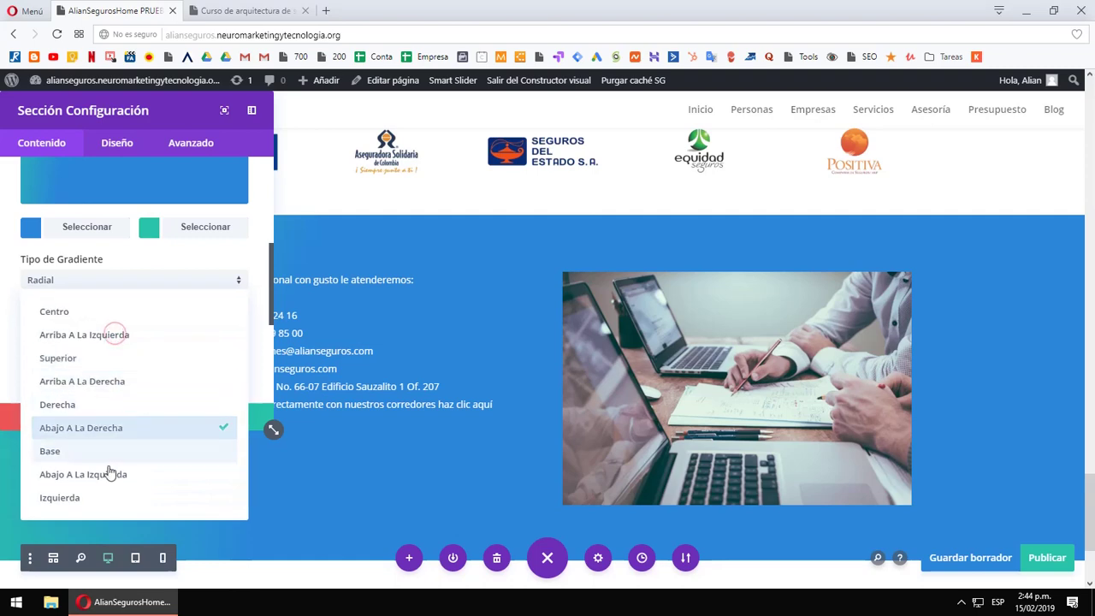
left_click(92, 502)
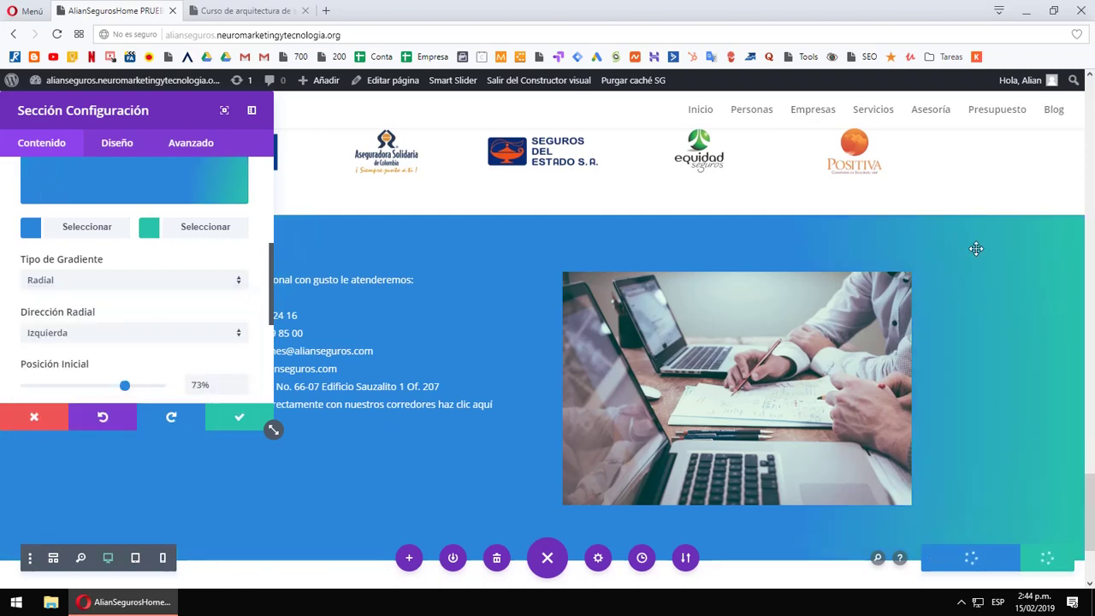
scroll(154, 265, "up", 2)
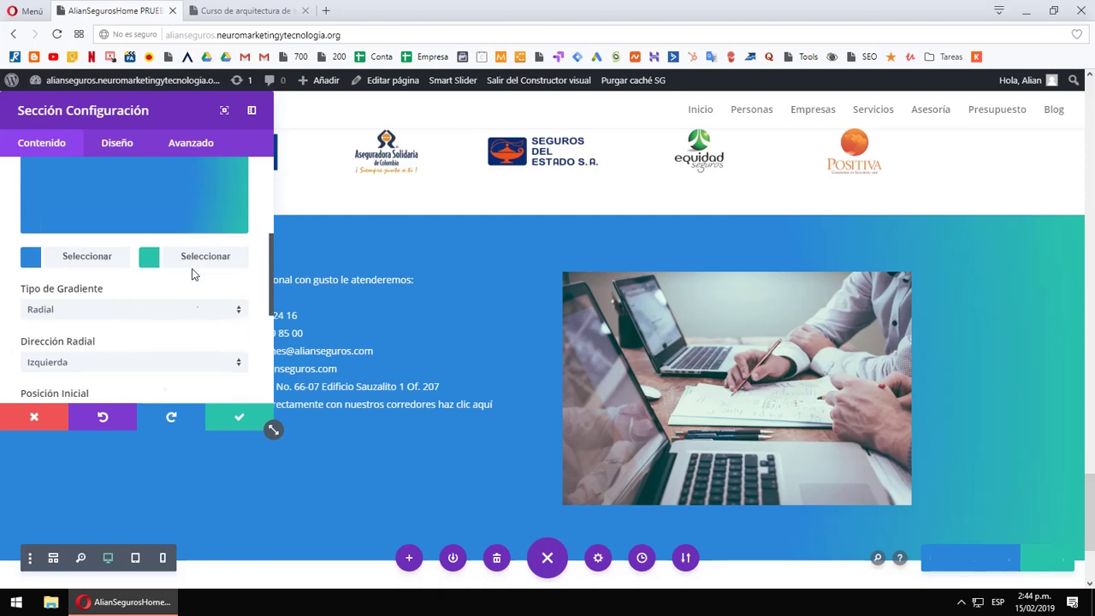
- Change the contact section's gradient type to Linear, with a start position of 30% and an end position of 93%
left_click(146, 368)
left_click(90, 385)
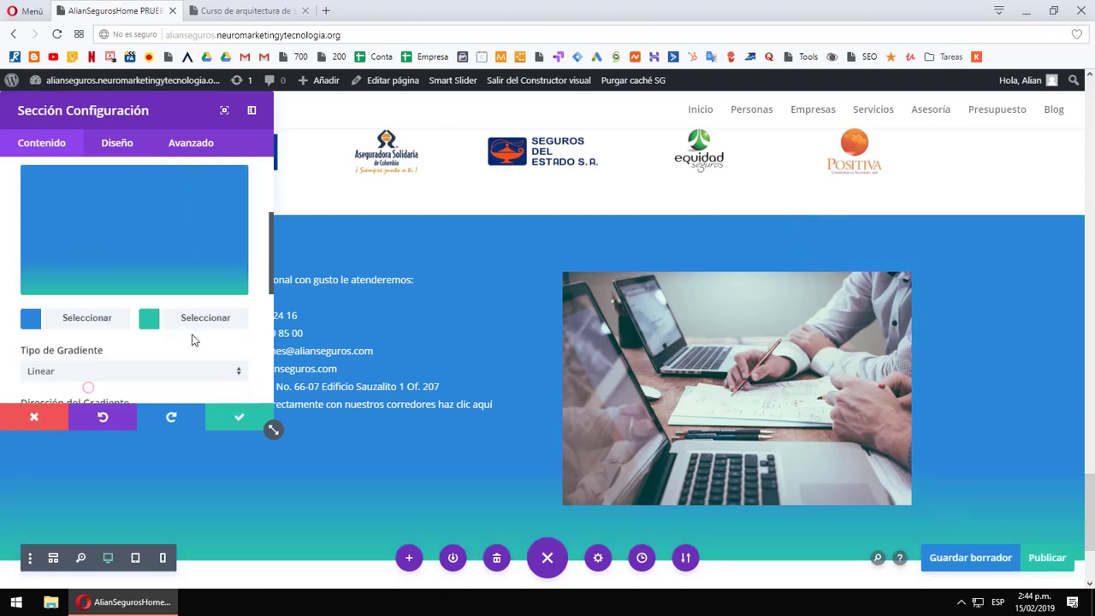
scroll(587, 323, "down", 2)
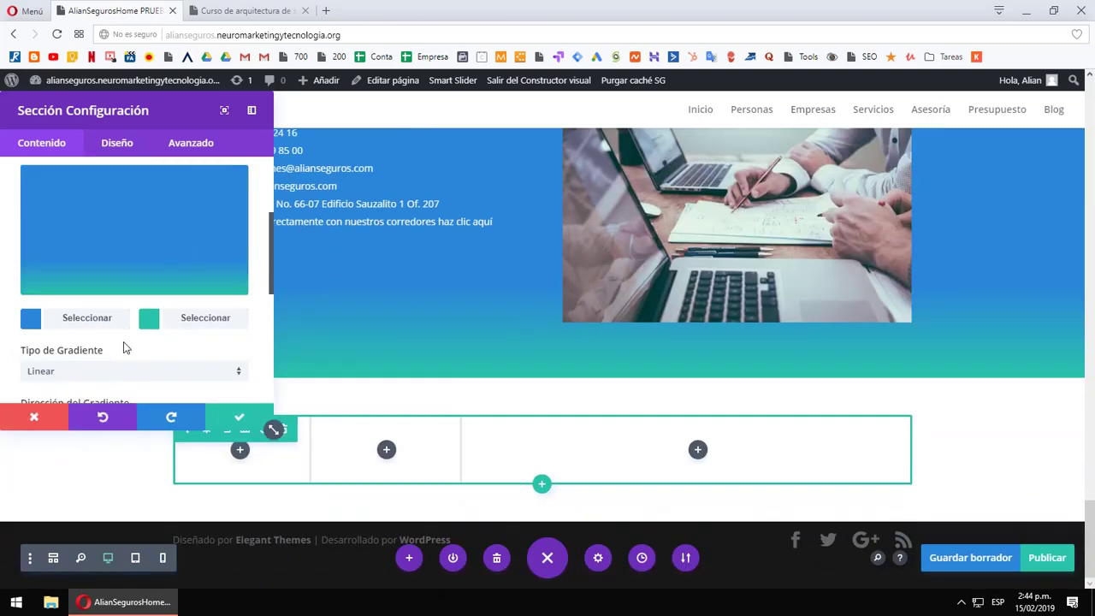
scroll(127, 342, "down", 4)
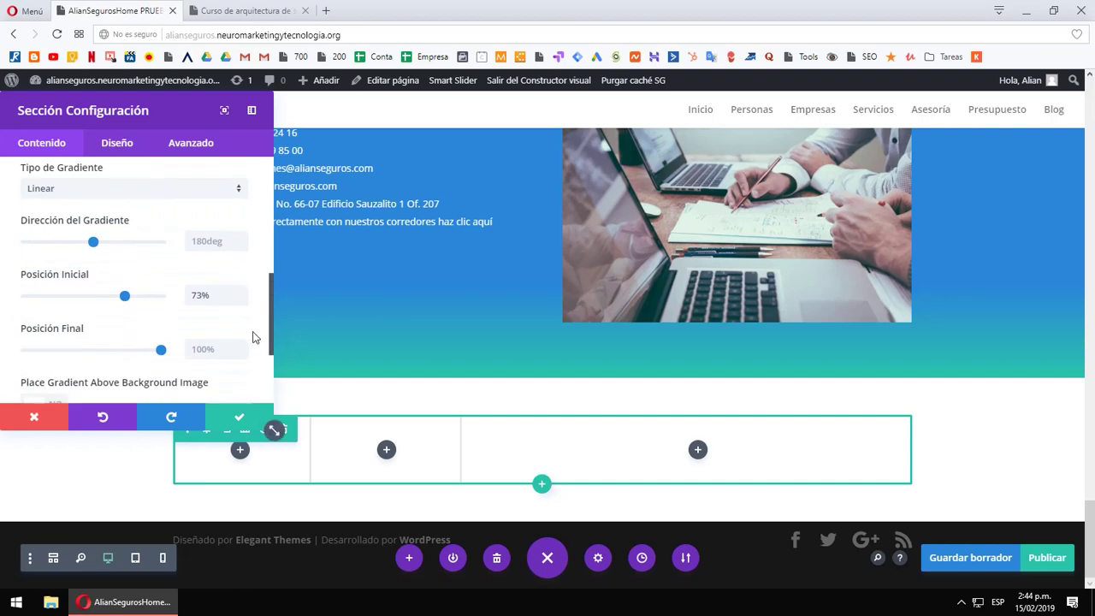
scroll(157, 310, "up", 1)
scroll(156, 310, "down", 2)
left_click_drag(124, 297, 66, 297)
mouse_move(161, 351)
left_mouse_down()
mouse_move(81, 351)
mouse_move(165, 350)
mouse_move(152, 351)
left_mouse_up()
scroll(180, 295, "down", 2)
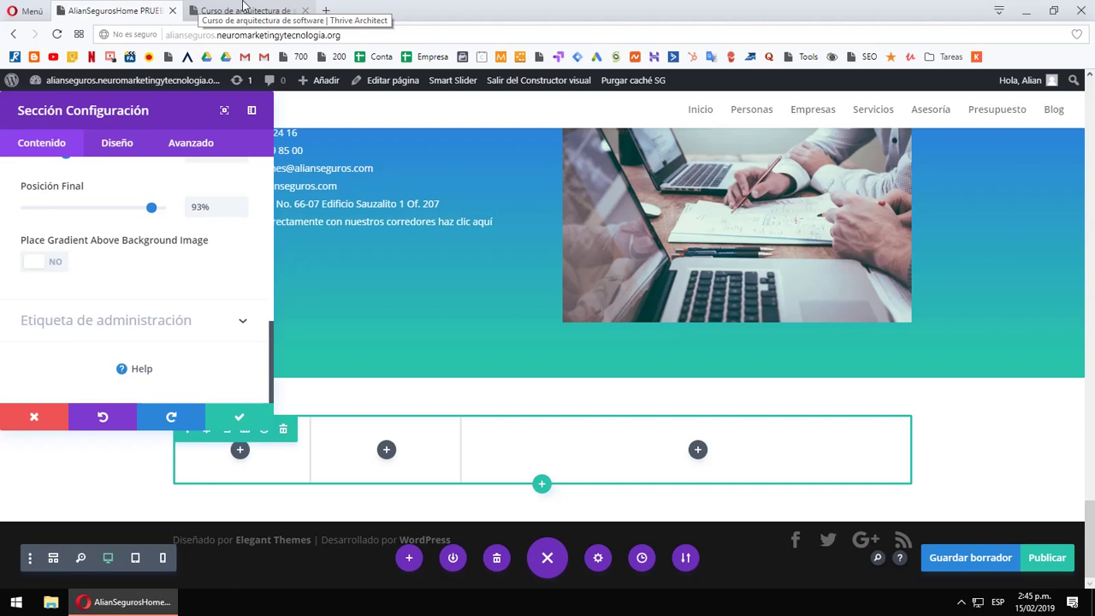
- Try placing the gradient above the background image, and turn that option off again
left_click(57, 270)
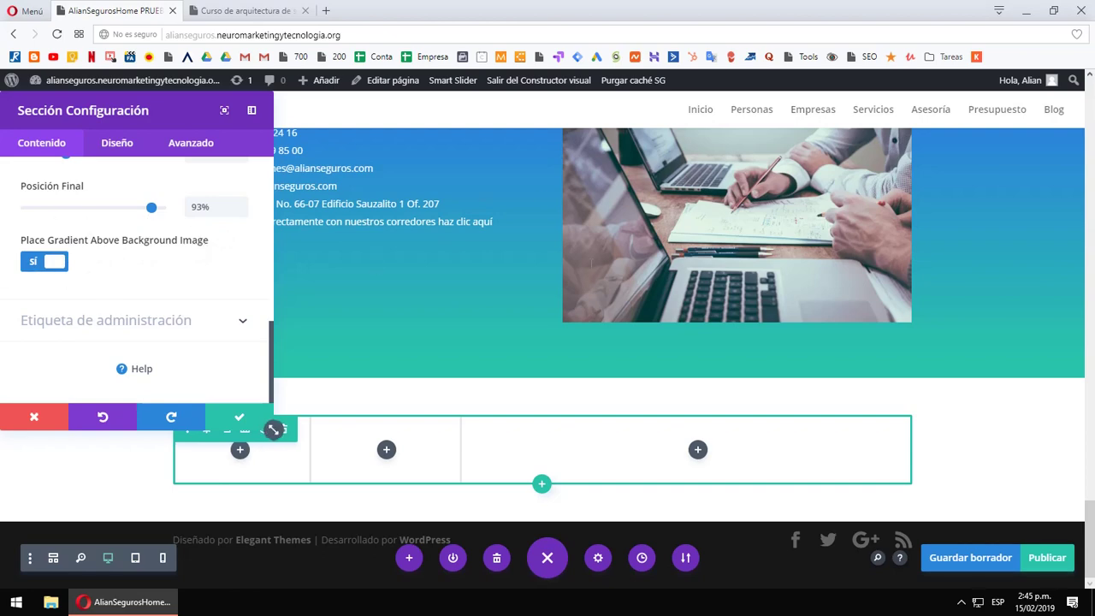
left_click(38, 266)
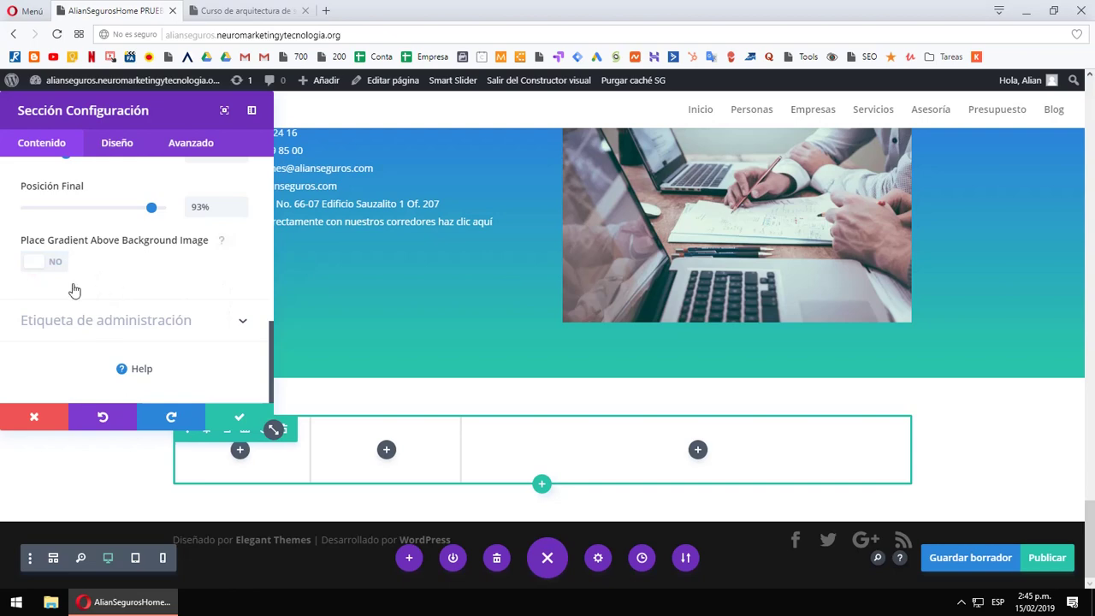
- Add familia-feliz-2.jpg from the media library as the contact section's background image
scroll(74, 291, "up", 5)
scroll(97, 313, "up", 2)
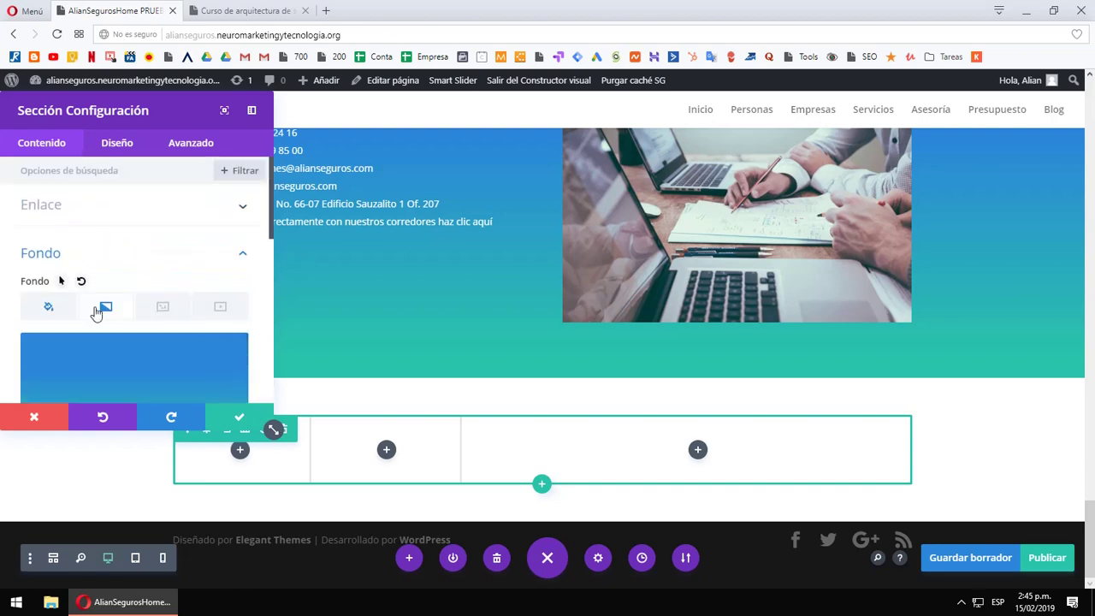
left_click(164, 307)
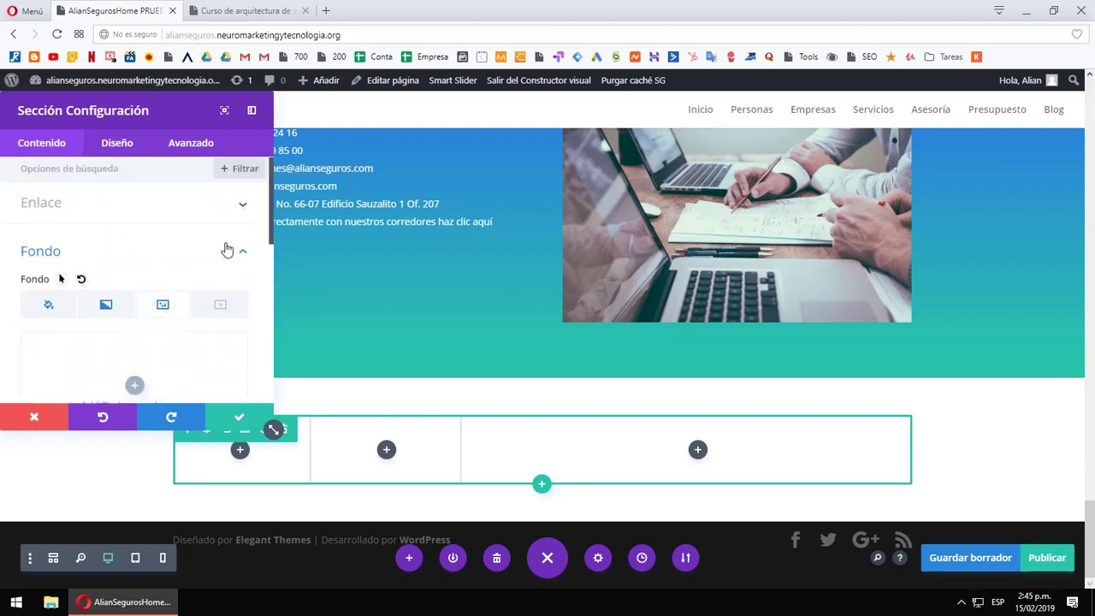
scroll(228, 249, "down", 2)
left_click(133, 211)
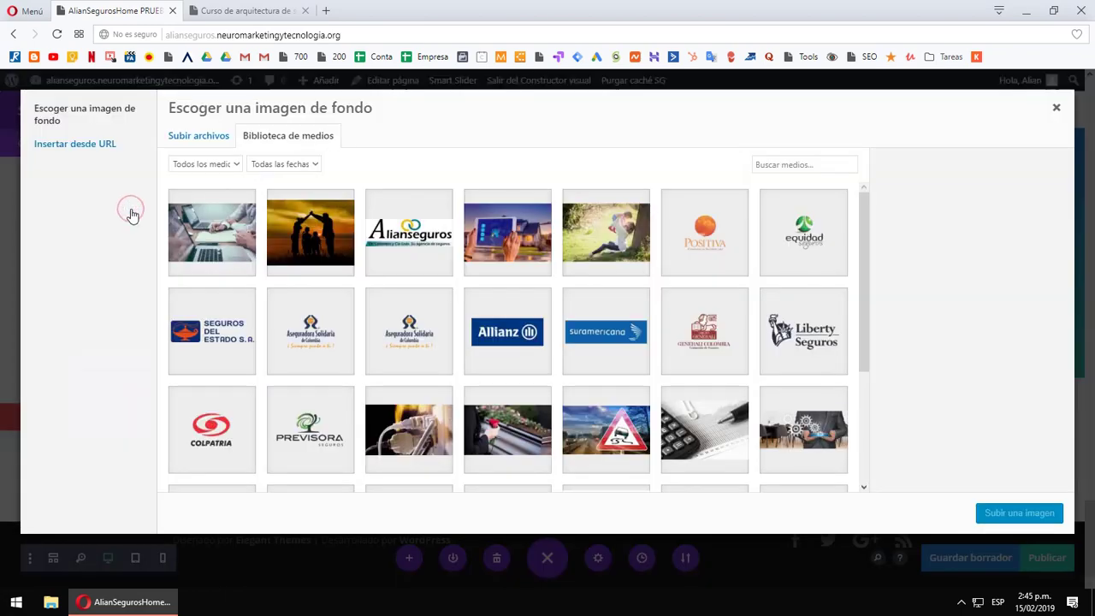
left_click(621, 243)
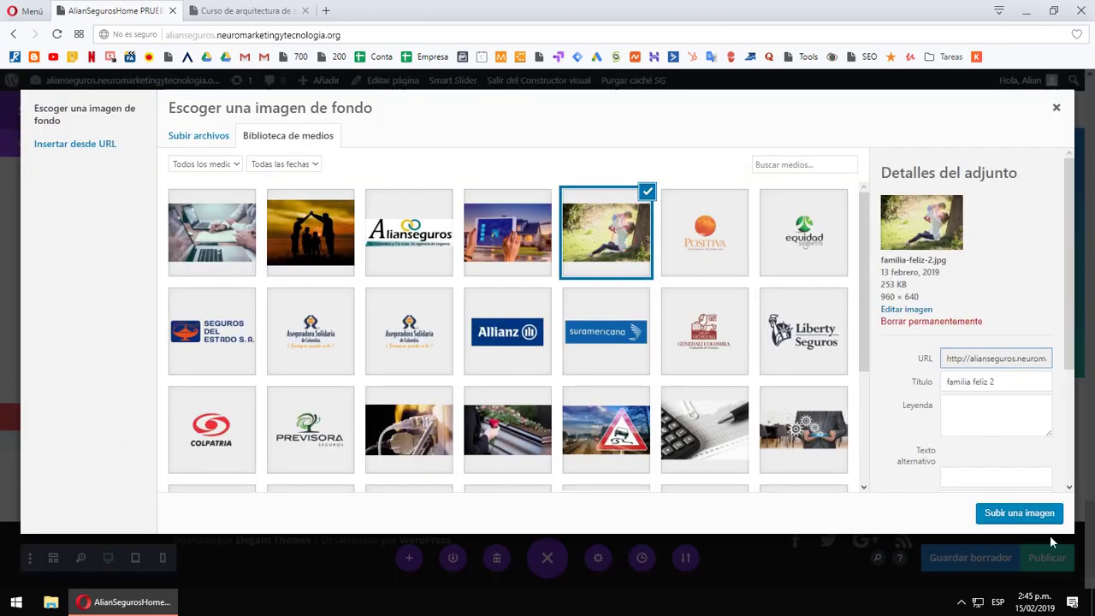
left_click(1020, 515)
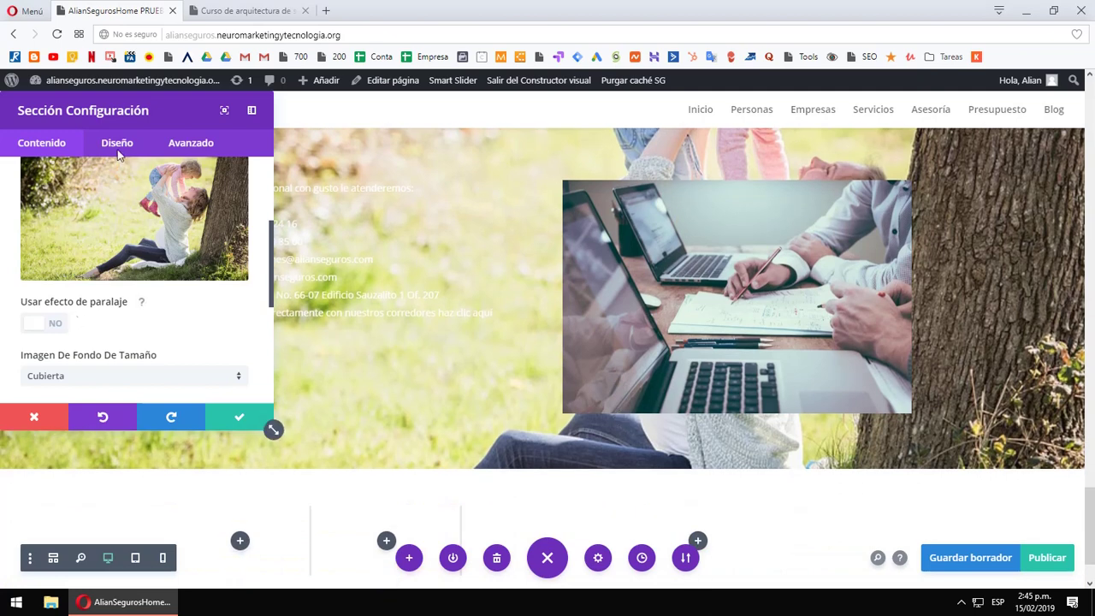
scroll(98, 314, "down", 3)
scroll(103, 296, "up", 6)
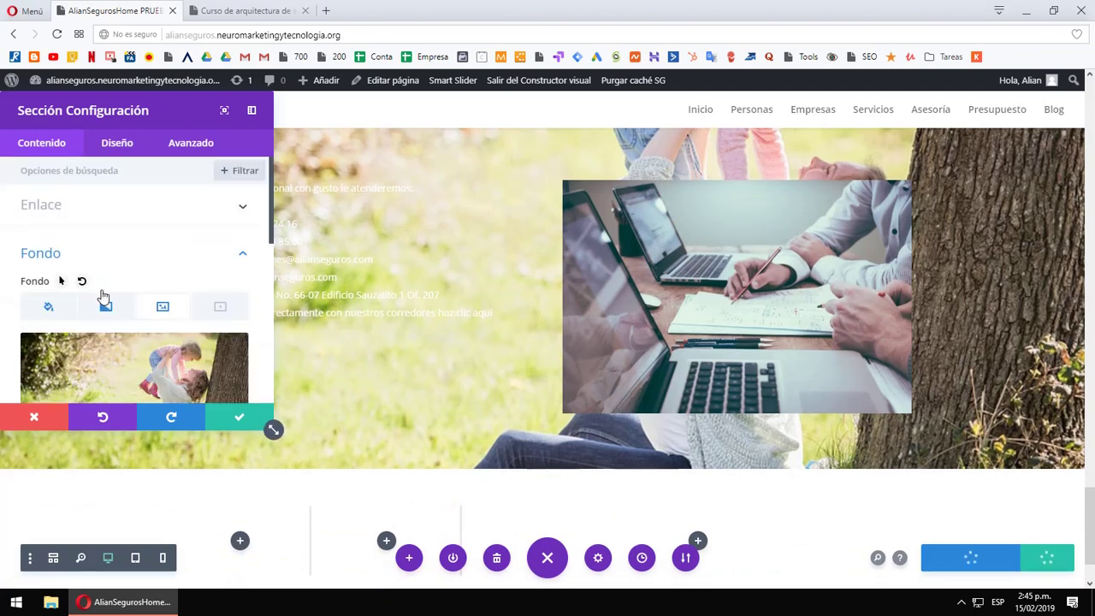
- Change the gradient's first colour to #0c71c3 and place the gradient above the background image
left_click(124, 146)
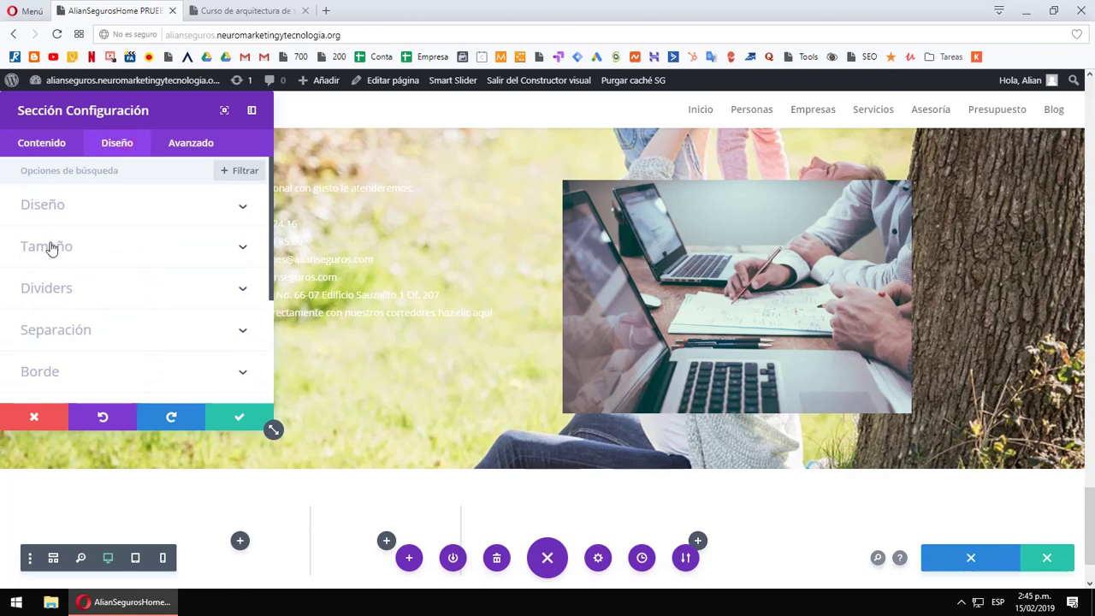
left_click(48, 142)
left_click(106, 308)
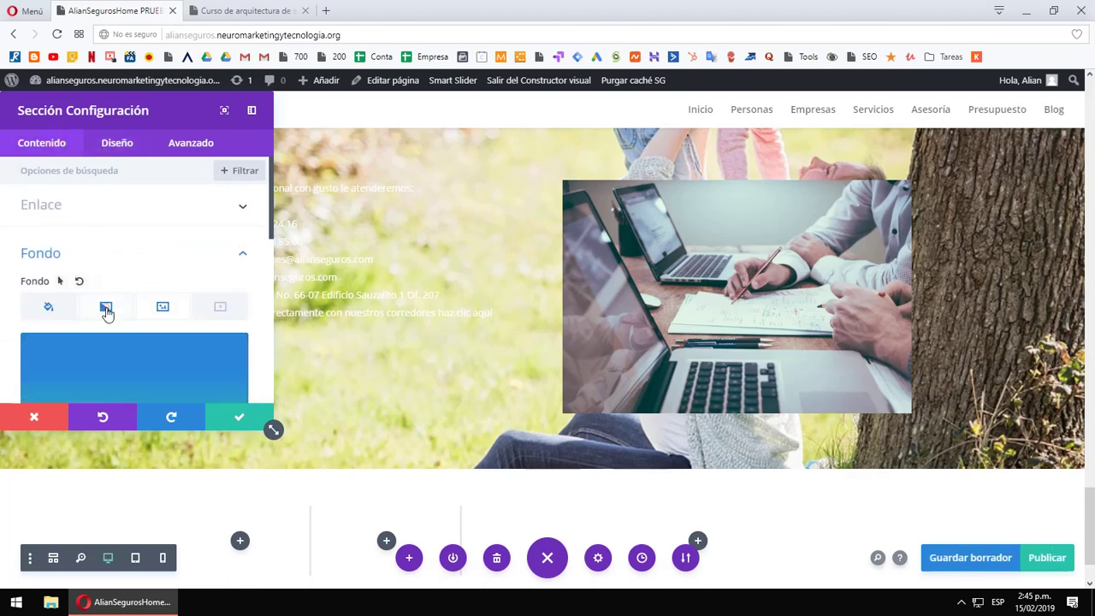
scroll(162, 343, "down", 3)
scroll(165, 257, "up", 1)
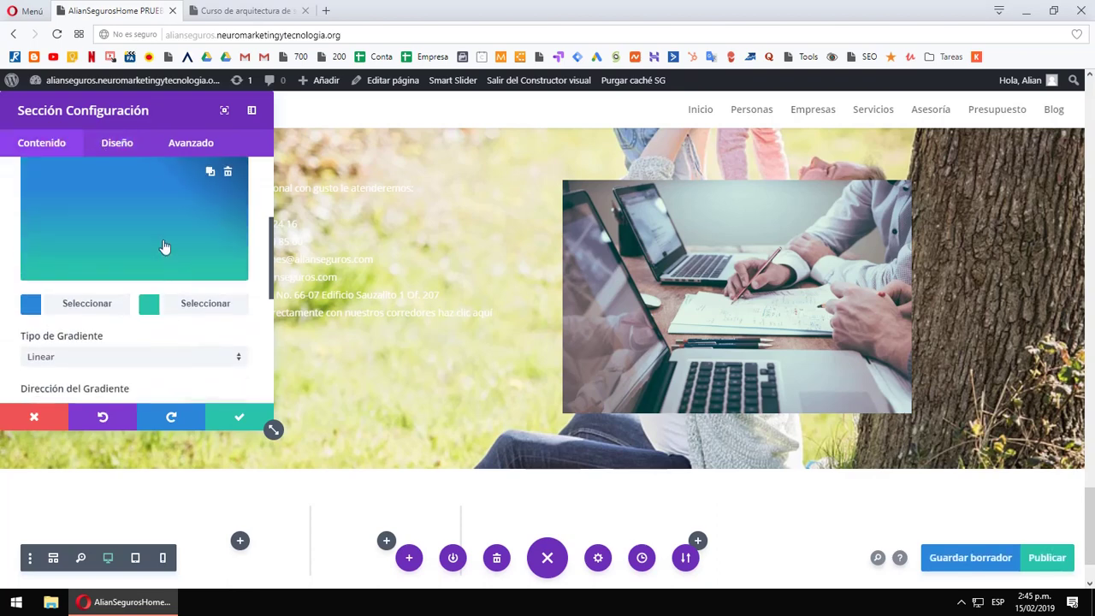
left_click(165, 247)
left_click(211, 286)
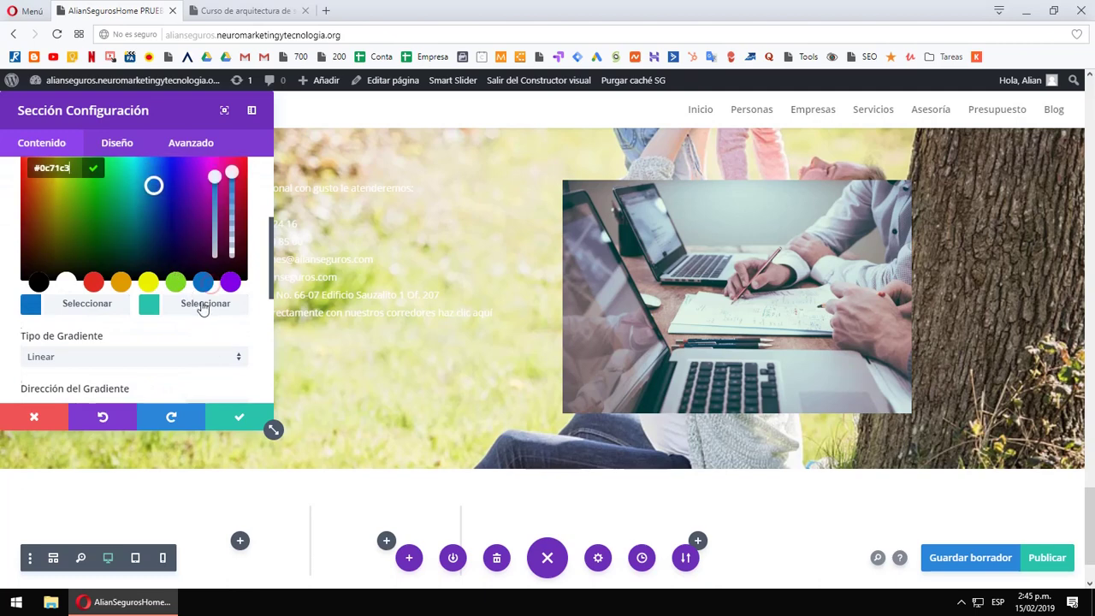
scroll(196, 342, "down", 5)
left_click(56, 262)
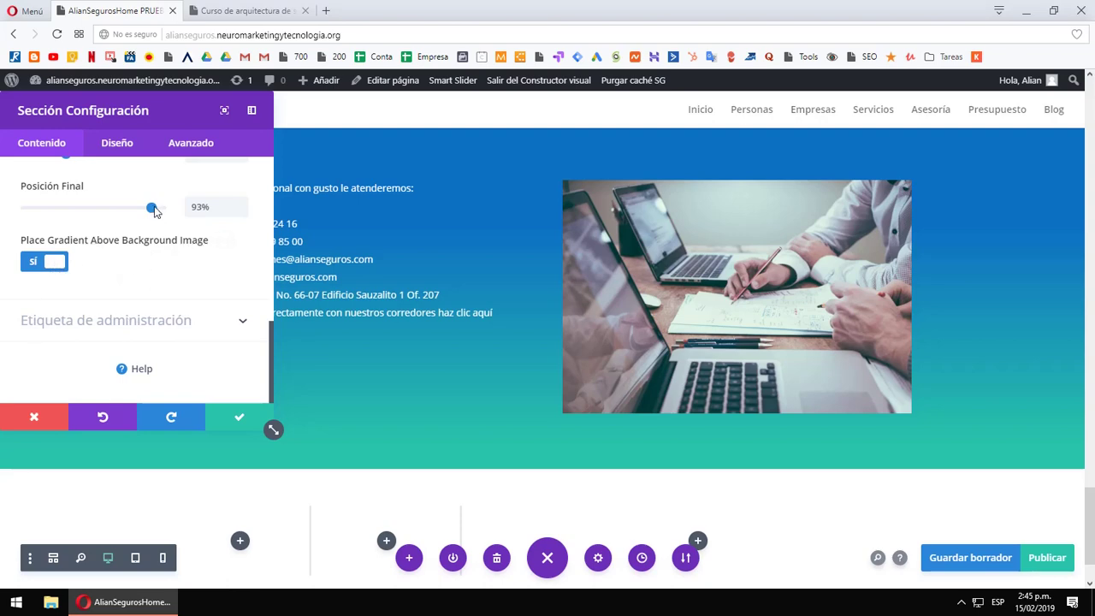
- Set the gradient's end position to 36% and its direction to 24deg
left_click_drag(144, 210, 73, 214)
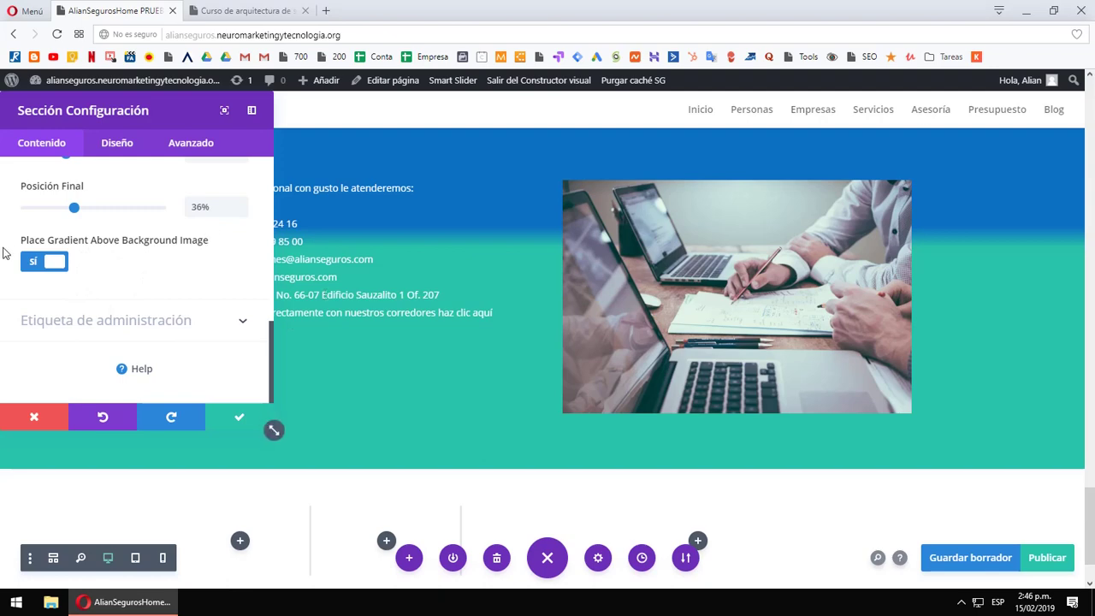
scroll(94, 338, "up", 5)
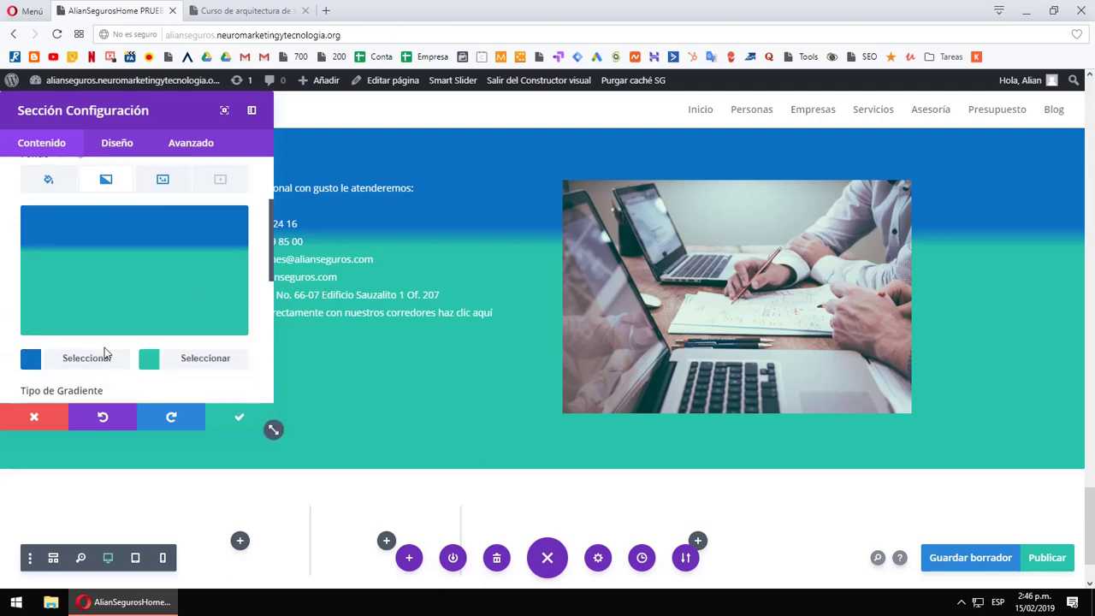
scroll(104, 347, "down", 2)
scroll(116, 346, "up", 1)
scroll(121, 346, "up", 1)
left_click_drag(93, 374, 35, 372)
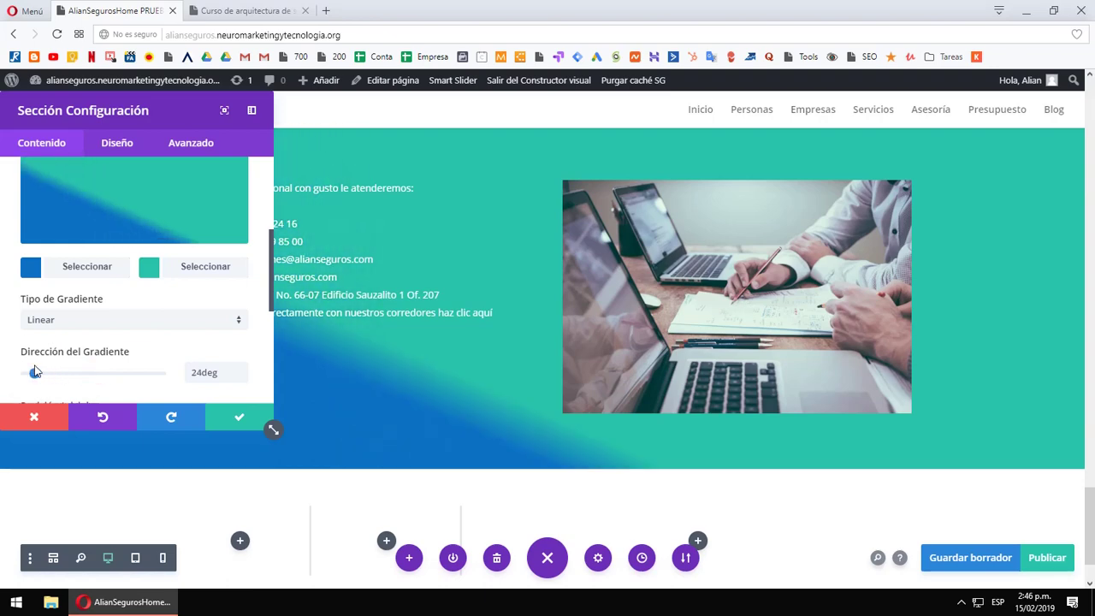
left_click(190, 319)
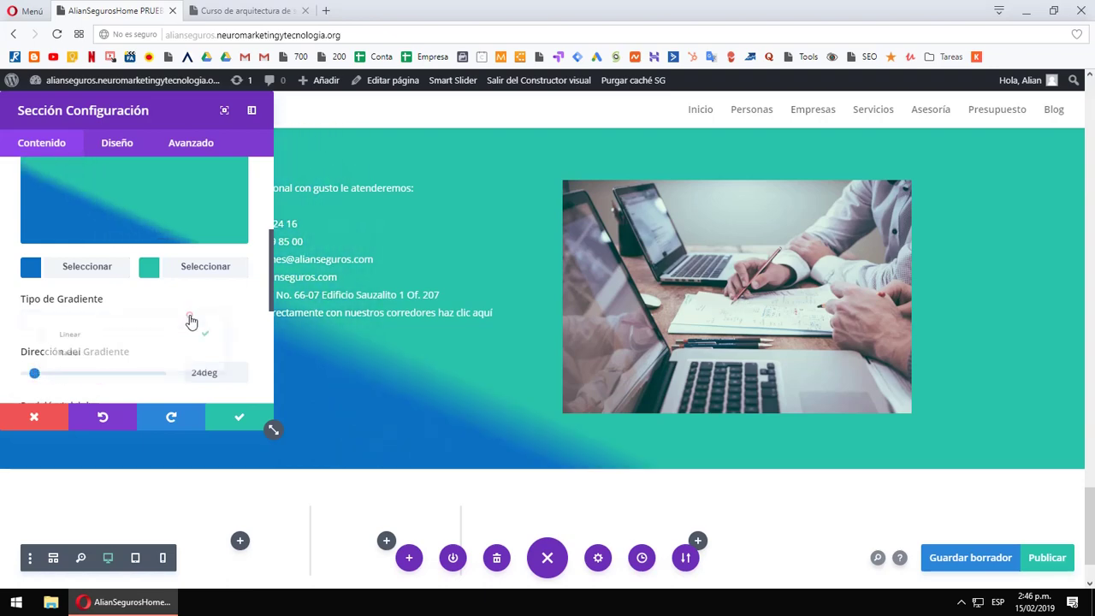
left_click(249, 263)
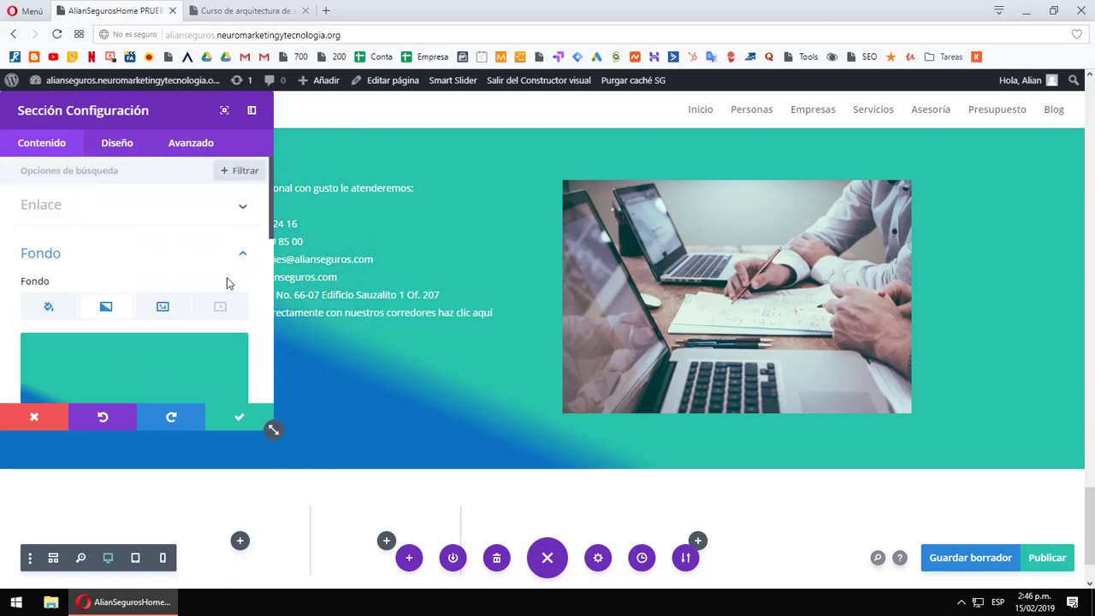
- Turn off placing the gradient above the contact section's background image
left_click(163, 311)
scroll(159, 276, "up", 3)
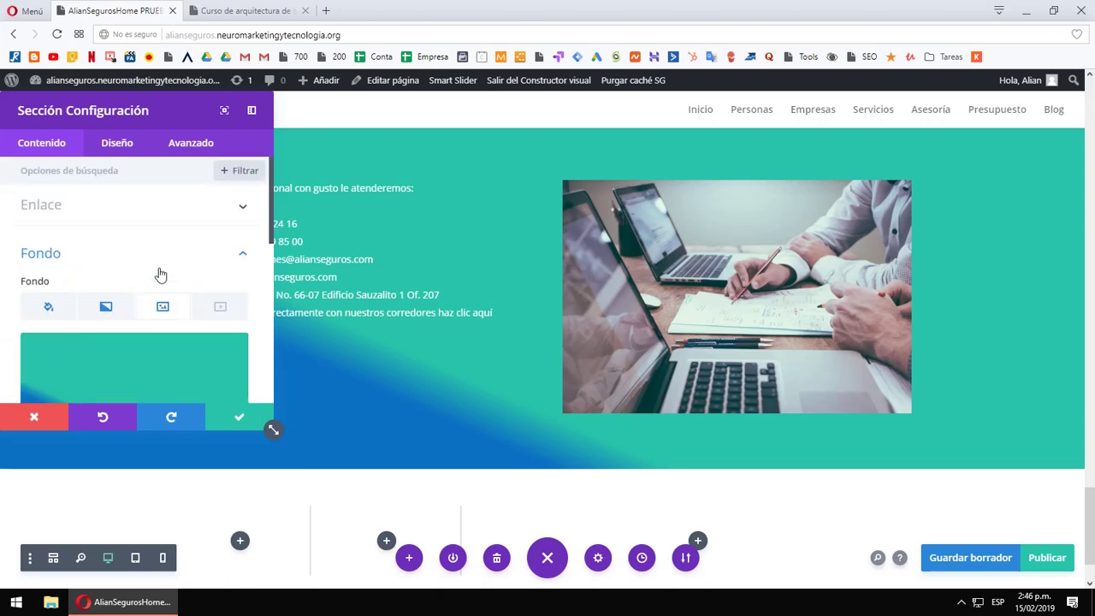
left_click(110, 306)
scroll(116, 307, "down", 3)
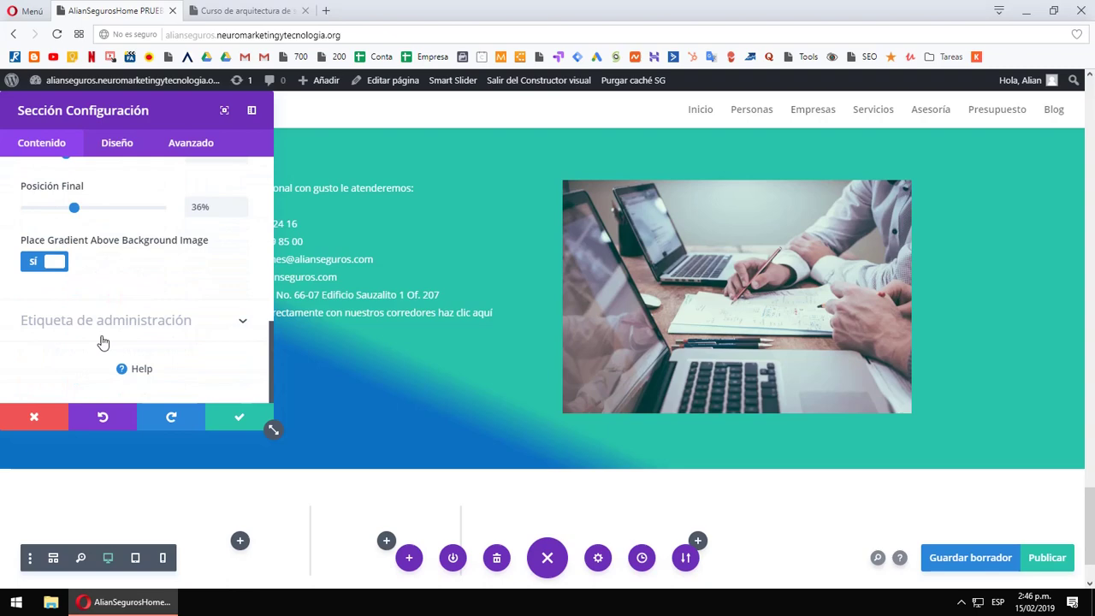
left_click(34, 263)
scroll(139, 300, "up", 8)
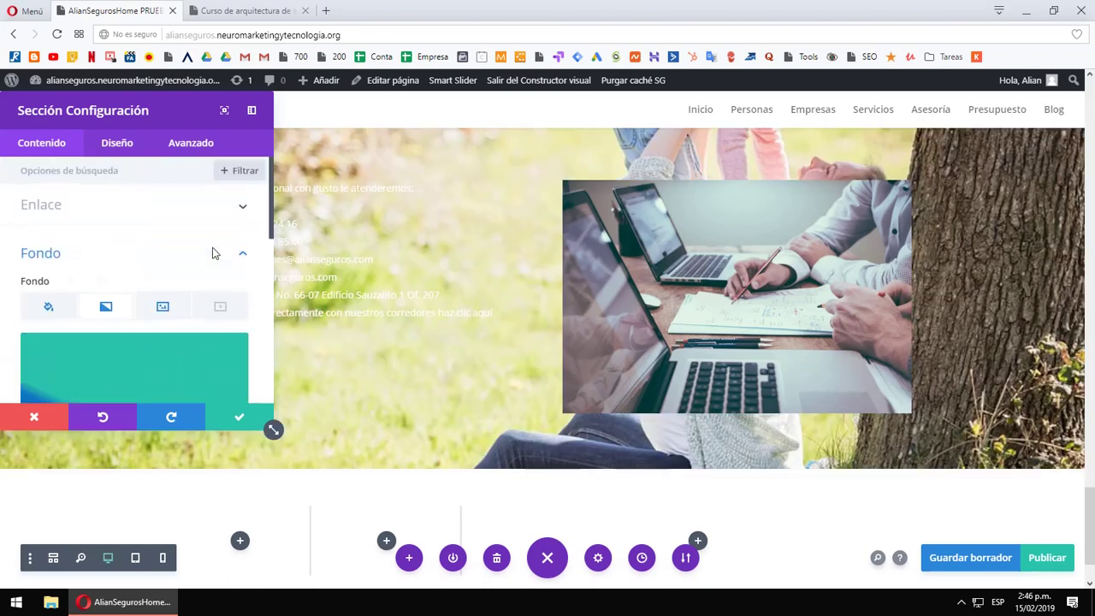
- Examine the background video options of the contact section, including the MP4, WEBM, size and pause settings
left_click(221, 306)
scroll(210, 323, "down", 3)
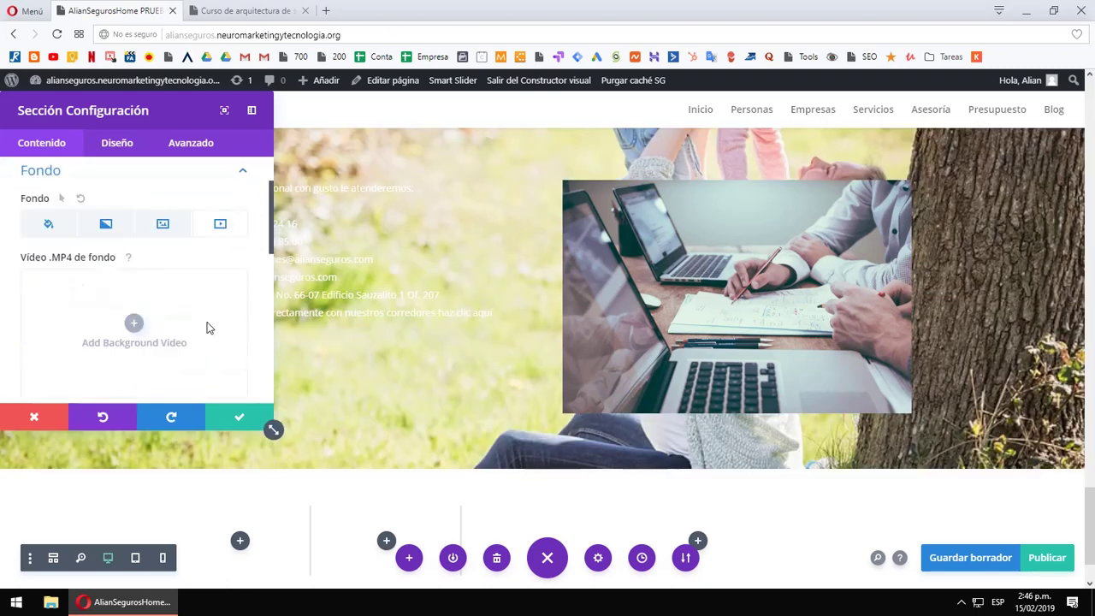
scroll(129, 286, "down", 8)
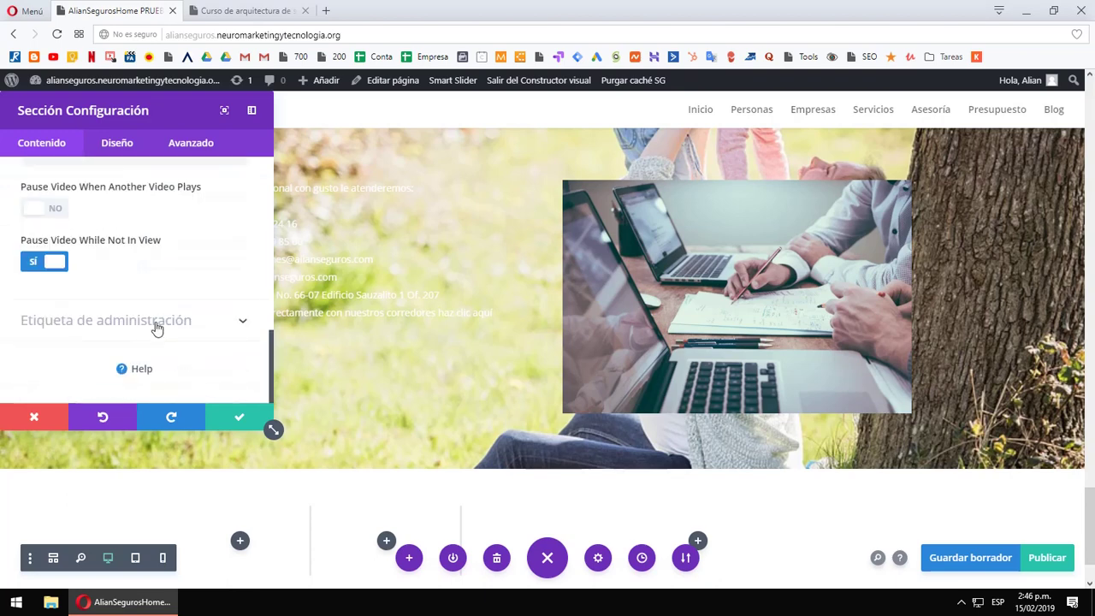
scroll(155, 327, "up", 4)
scroll(166, 317, "up", 4)
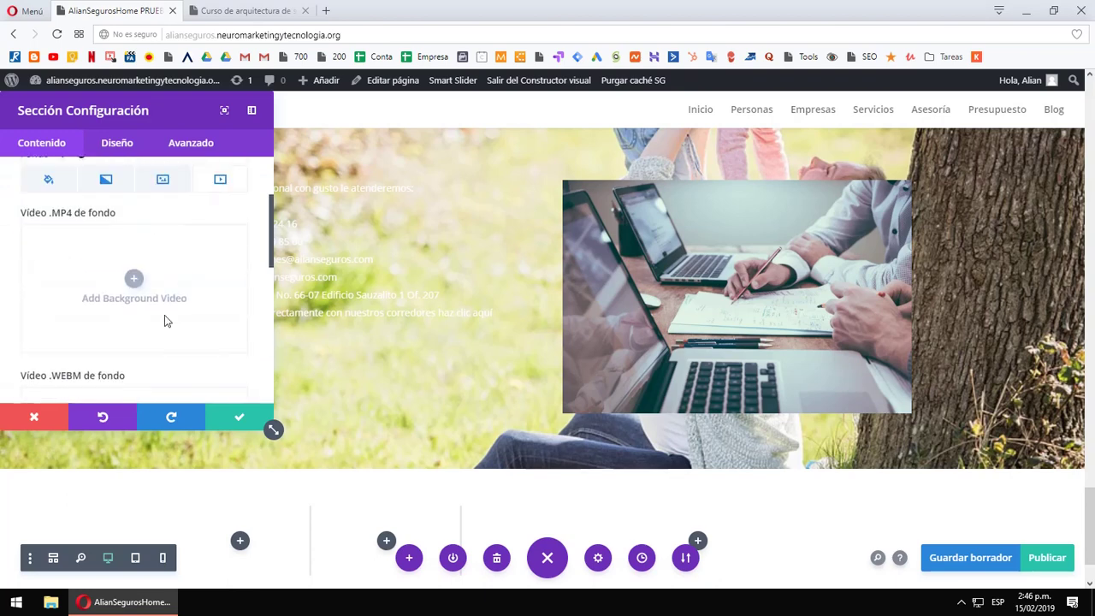
scroll(159, 351, "down", 6)
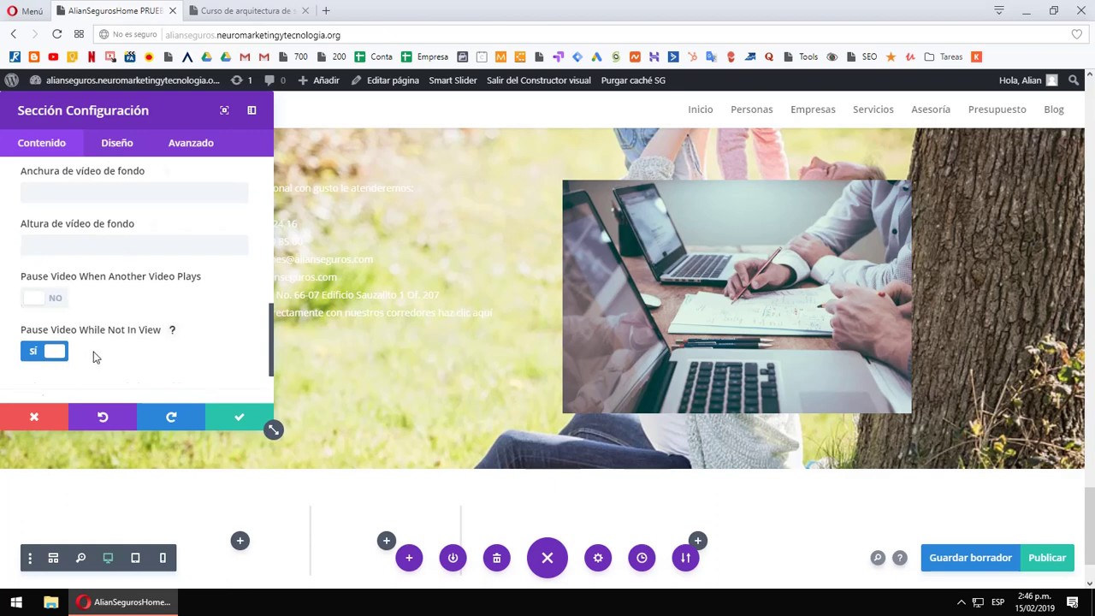
scroll(162, 256, "up", 2)
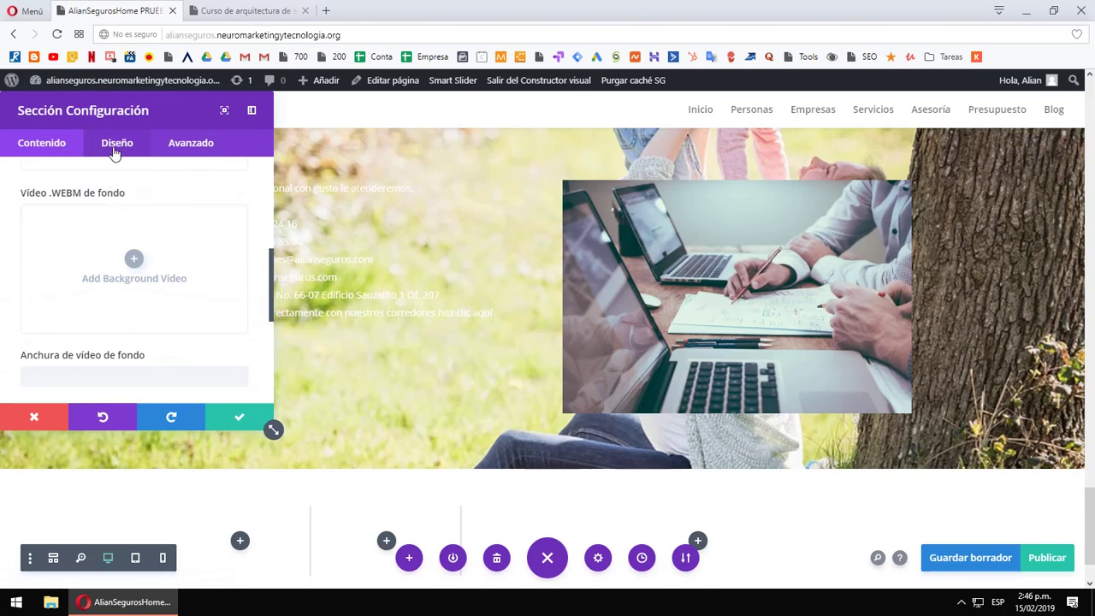
scroll(112, 236, "up", 2)
- Turn on placing the gradient above the background image and save the page
left_click(116, 313)
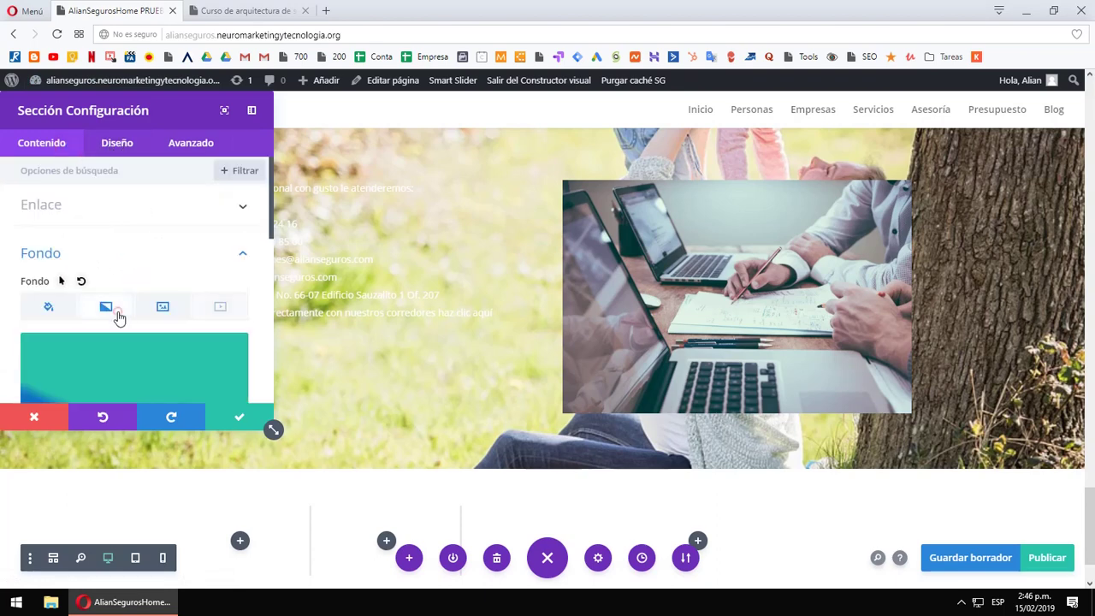
scroll(141, 346, "down", 10)
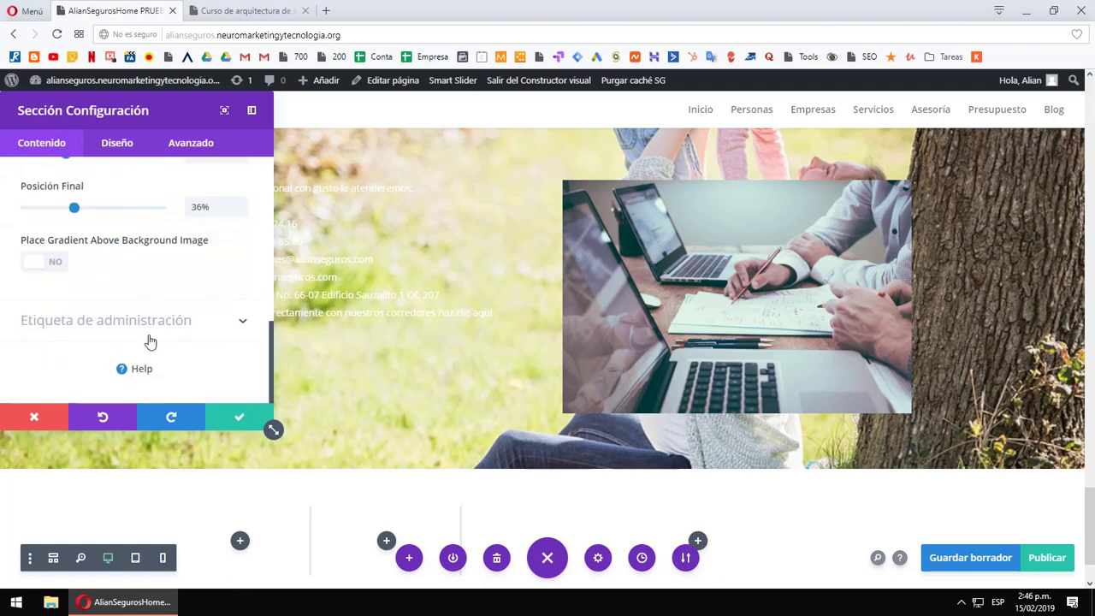
left_click(34, 261)
scroll(148, 292, "up", 8)
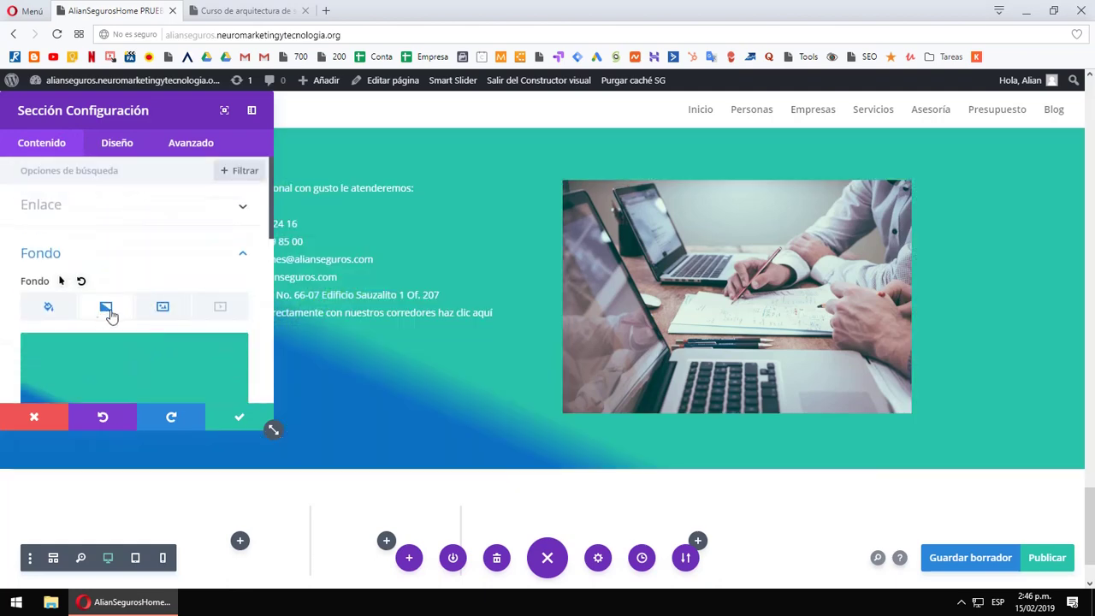
scroll(149, 292, "down", 3)
key("ctrl+s")
scroll(154, 273, "up", 3)
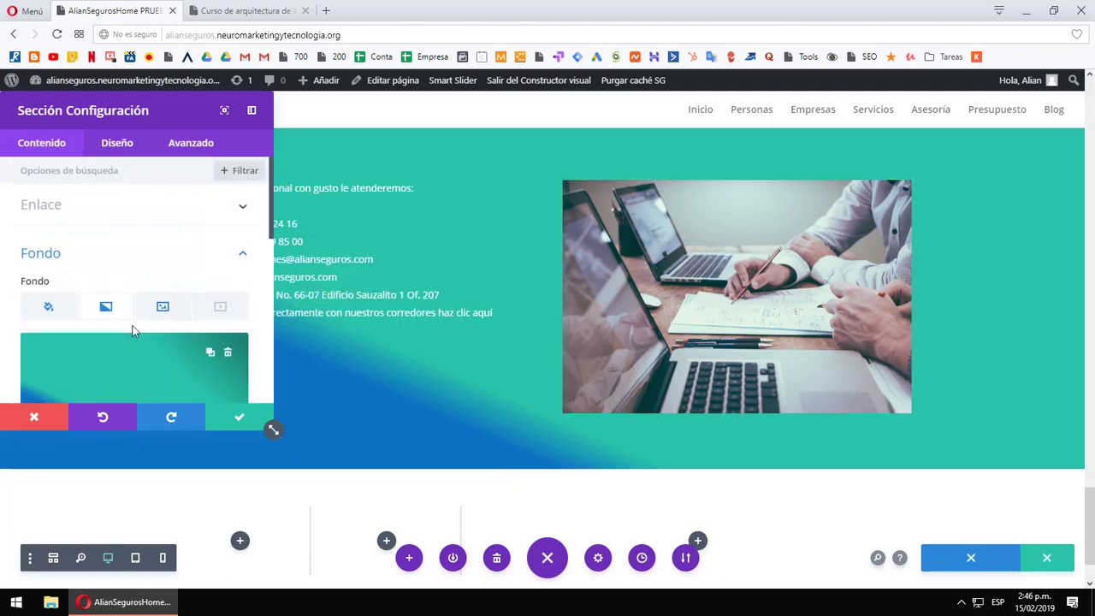
- Set the contact section's gradient direction to 237deg
scroll(120, 330, "down", 5)
left_click_drag(49, 236, 117, 234)
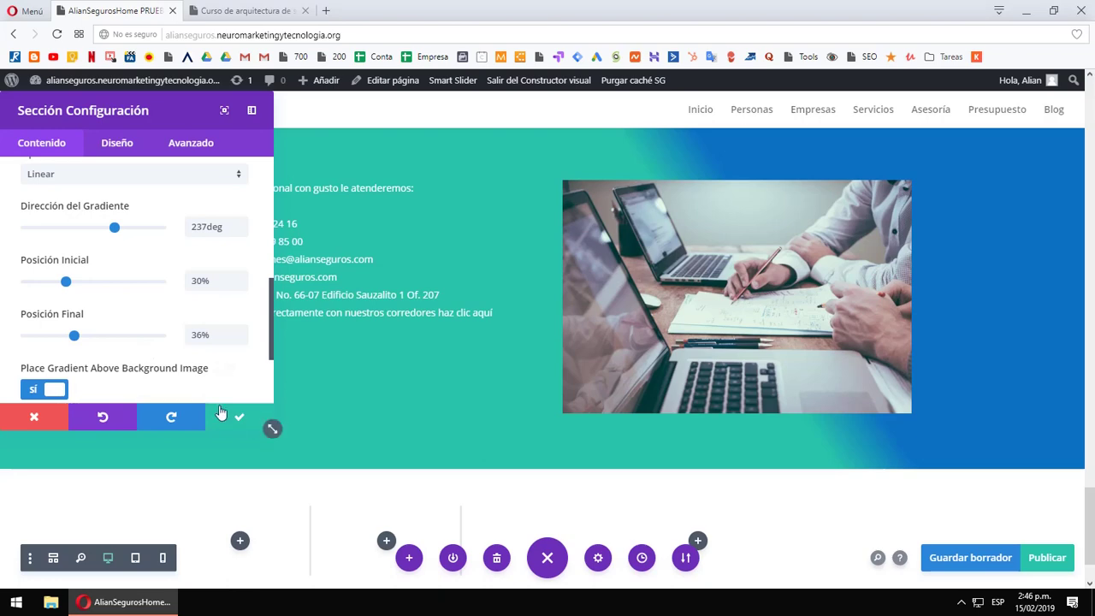
- Open the inner shadow option in the contact section's design settings
left_click(122, 145)
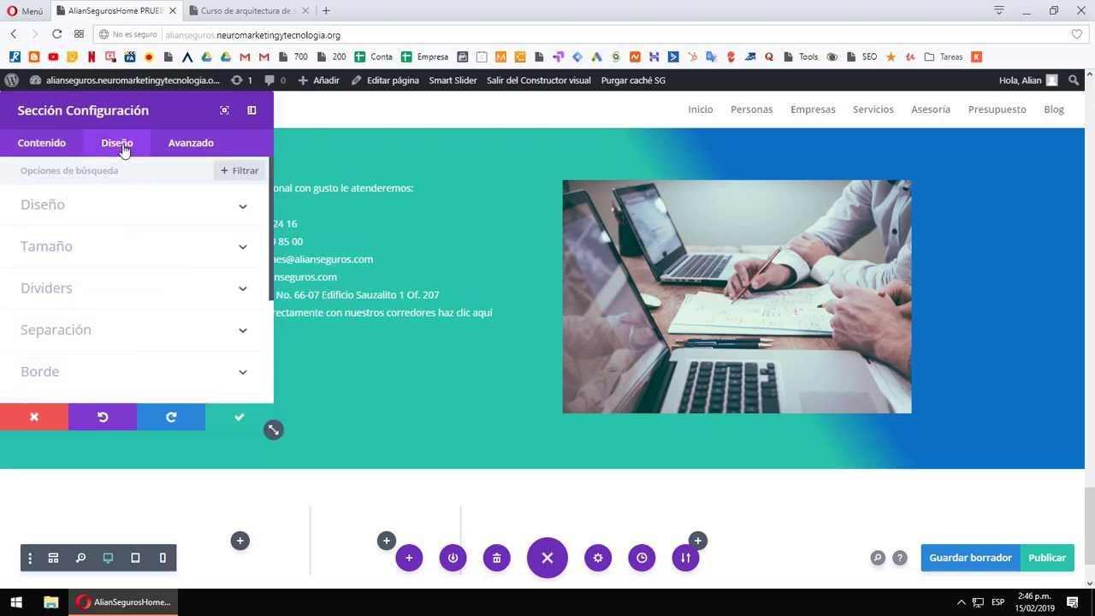
left_click(203, 206)
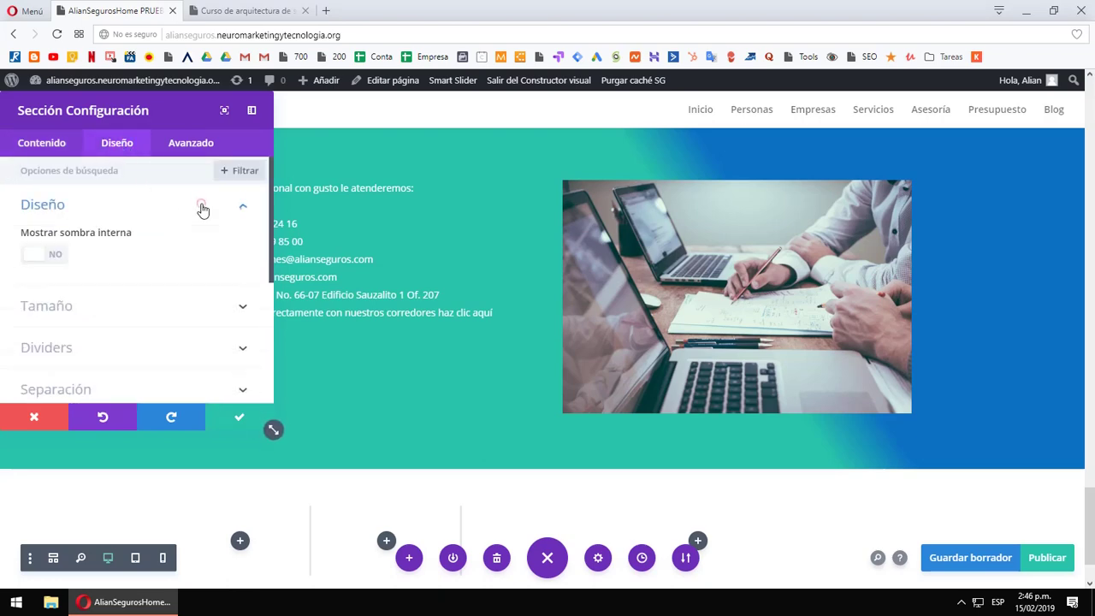
- Try the section's inner shadow on and off and check its width setting
left_click(62, 255)
left_click(60, 254)
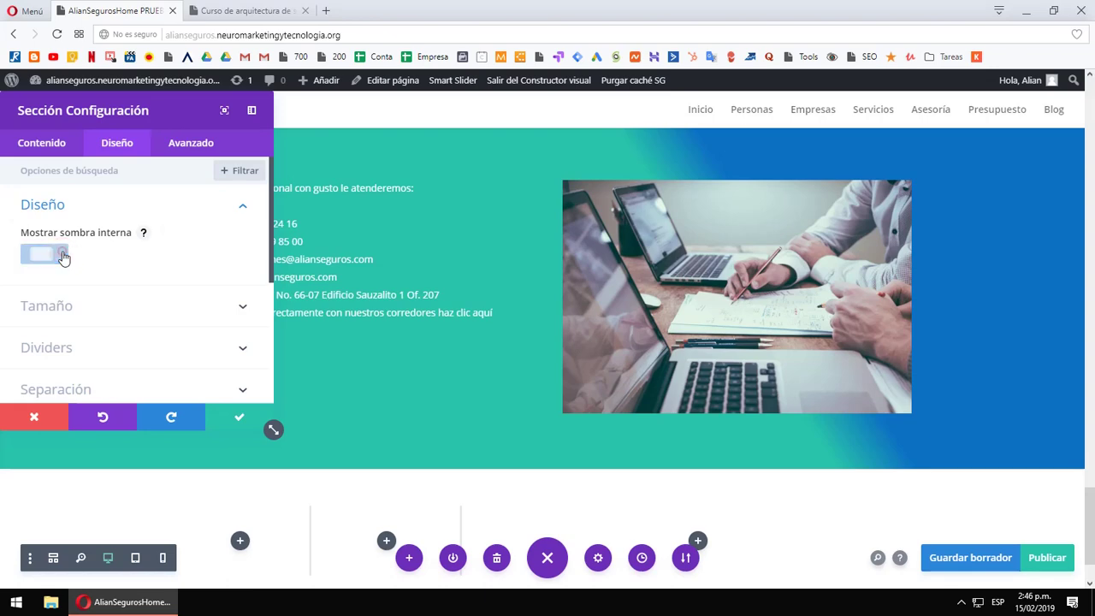
left_click(154, 307)
left_click_drag(161, 229, 204, 229)
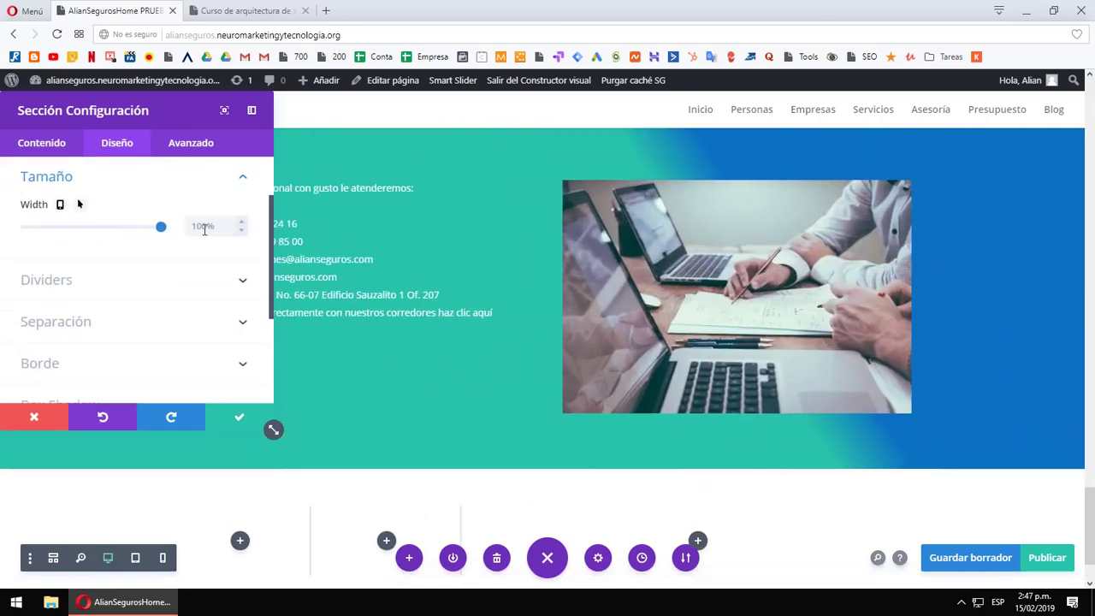
- Try the slanted, crossed and downward-triangle separator styles on the section's top divider
left_click(149, 282)
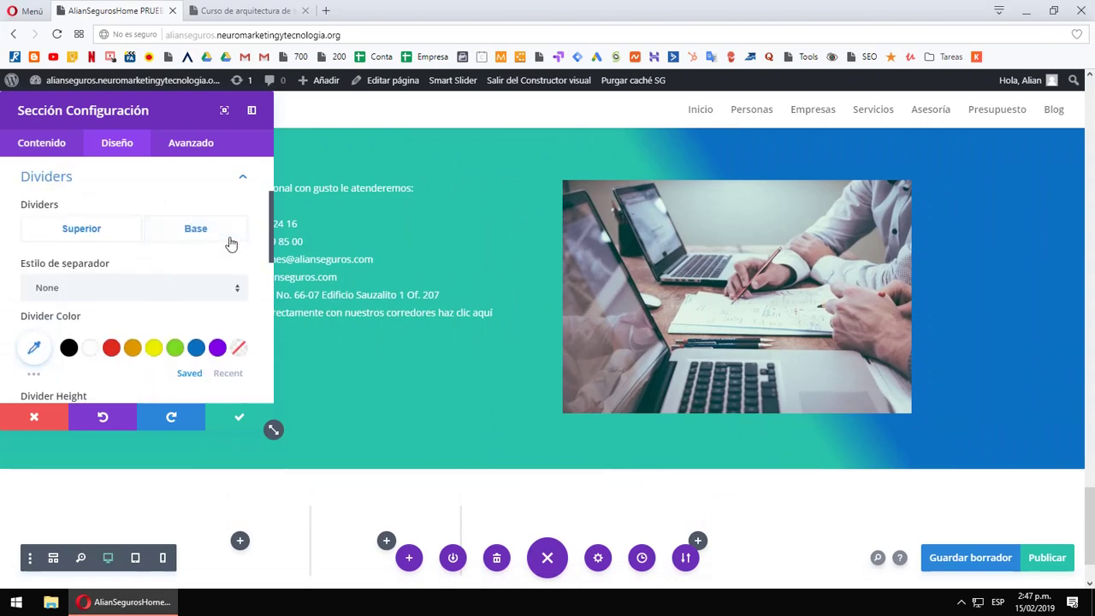
left_click(215, 288)
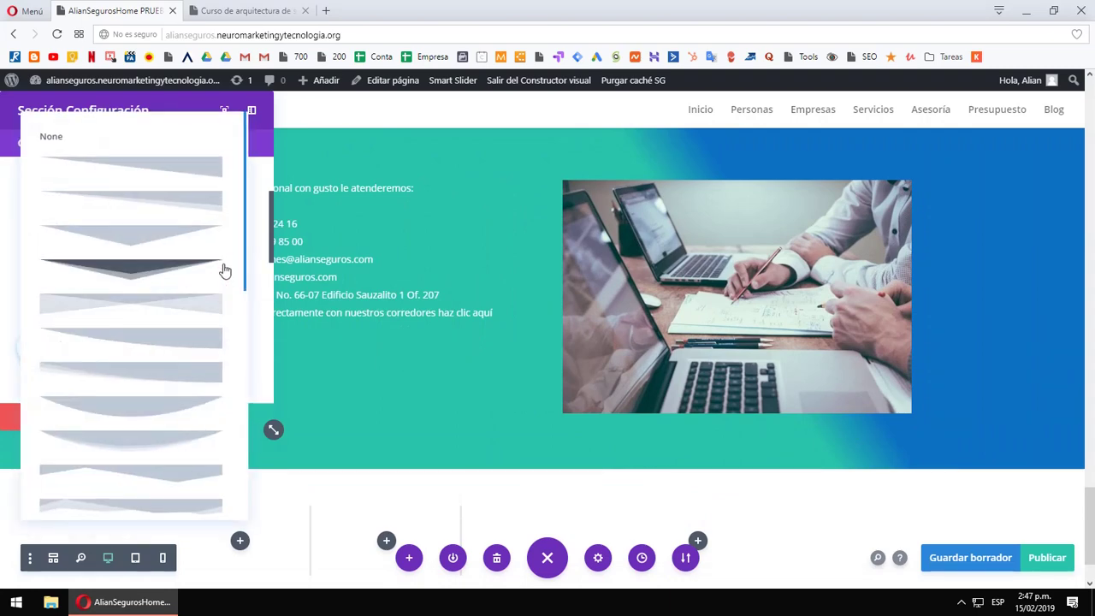
scroll(526, 379, "up", 1)
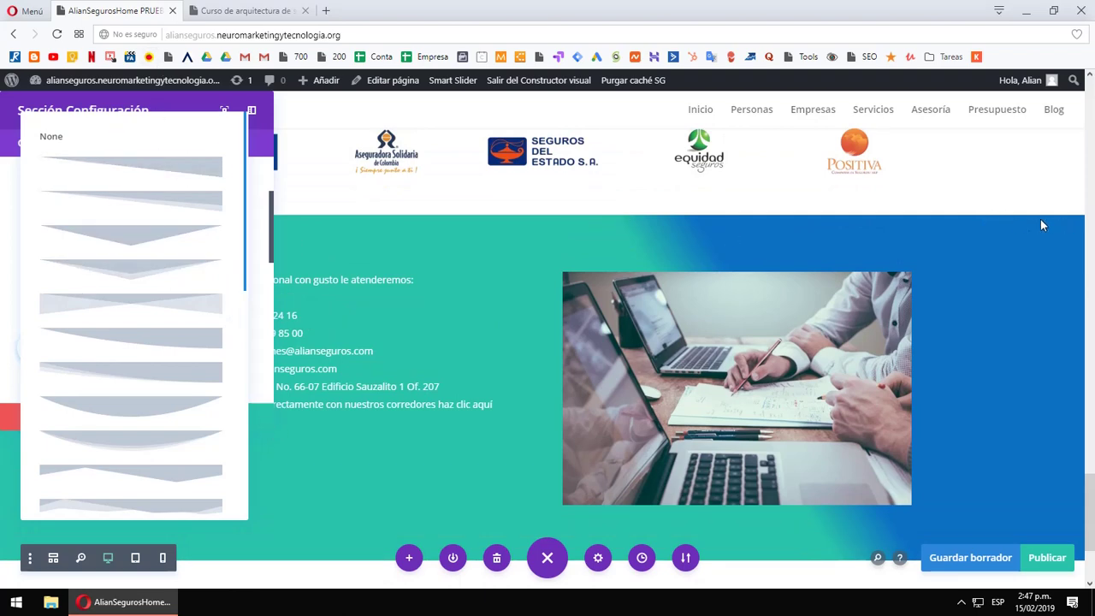
left_click(188, 173)
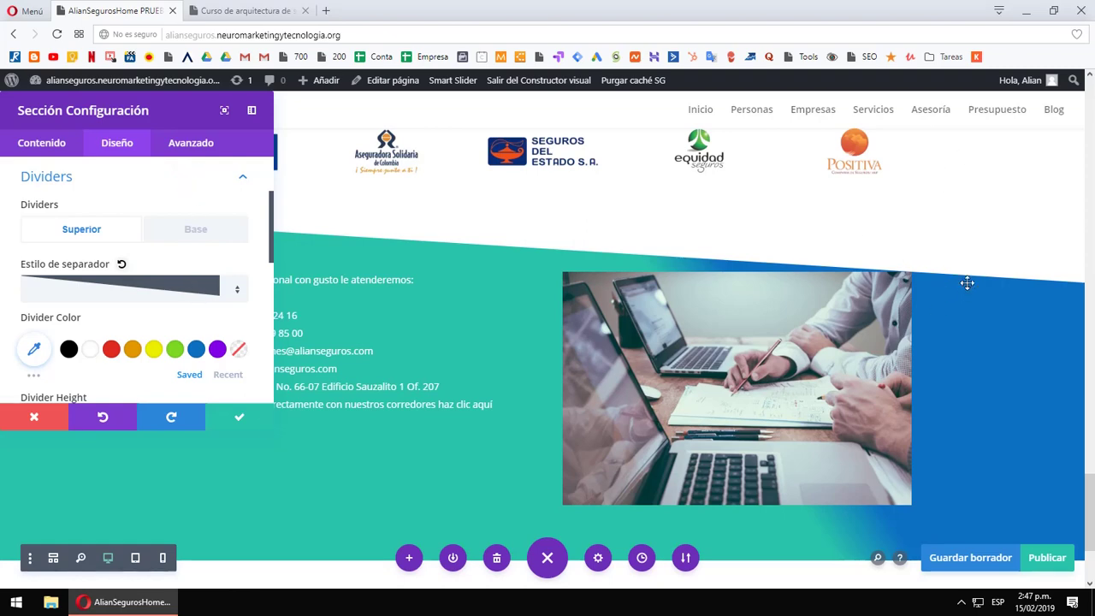
left_click(150, 290)
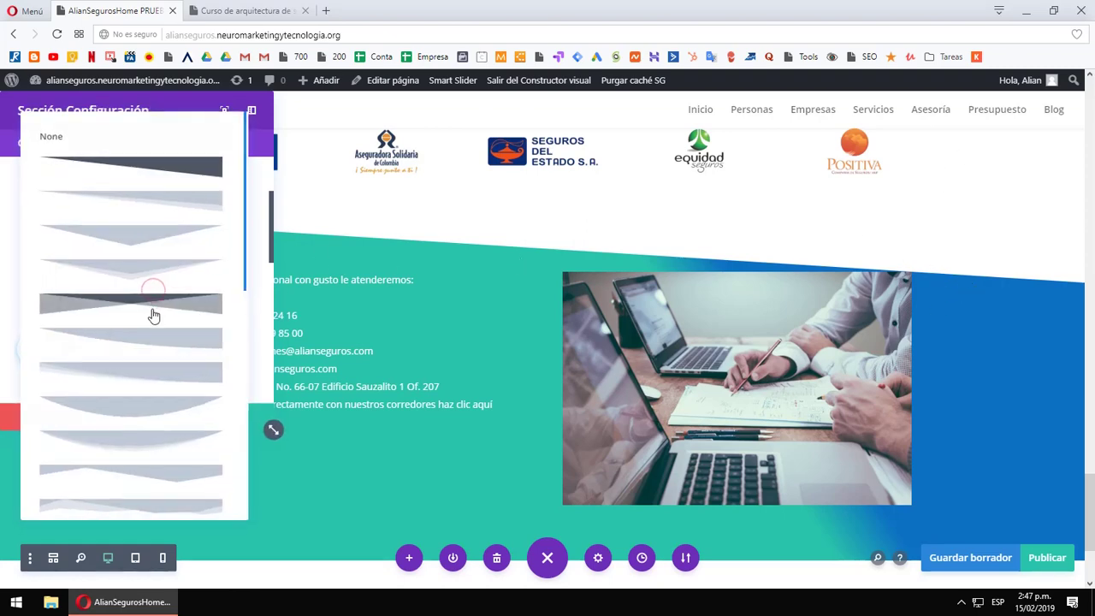
left_click(154, 309)
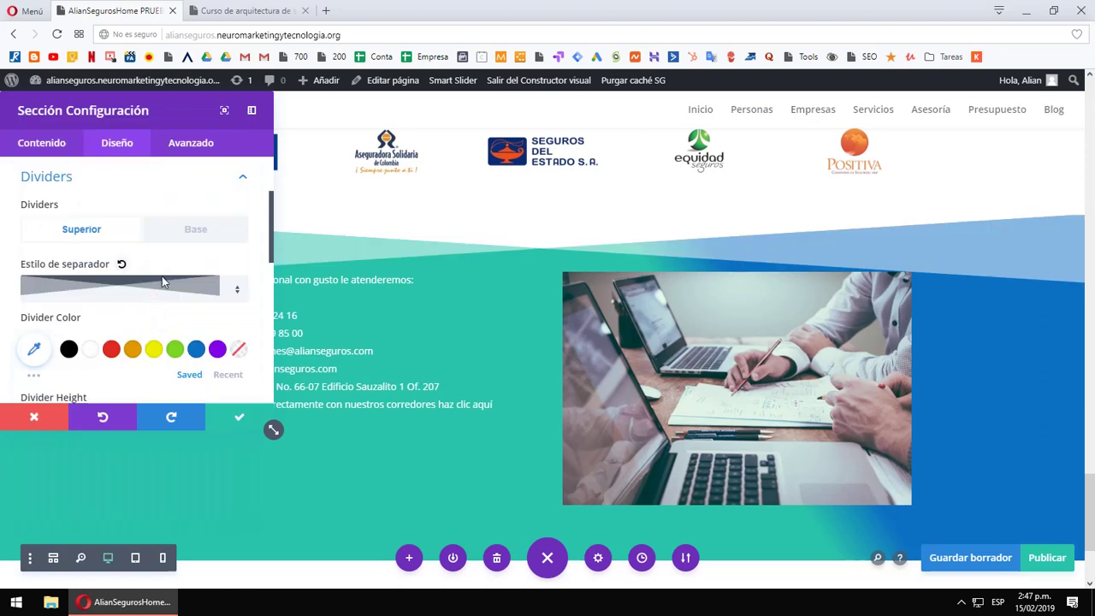
left_click(161, 276)
left_click(142, 247)
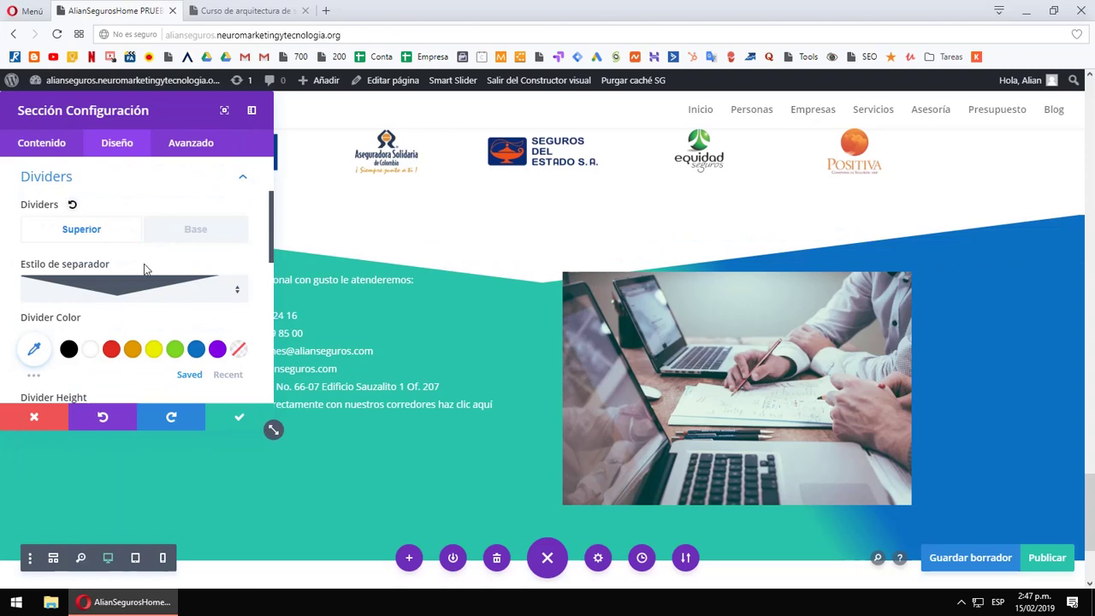
- Set the contact section's top divider to the layered jagged mountain style
scroll(143, 264, "down", 1)
left_click(179, 207)
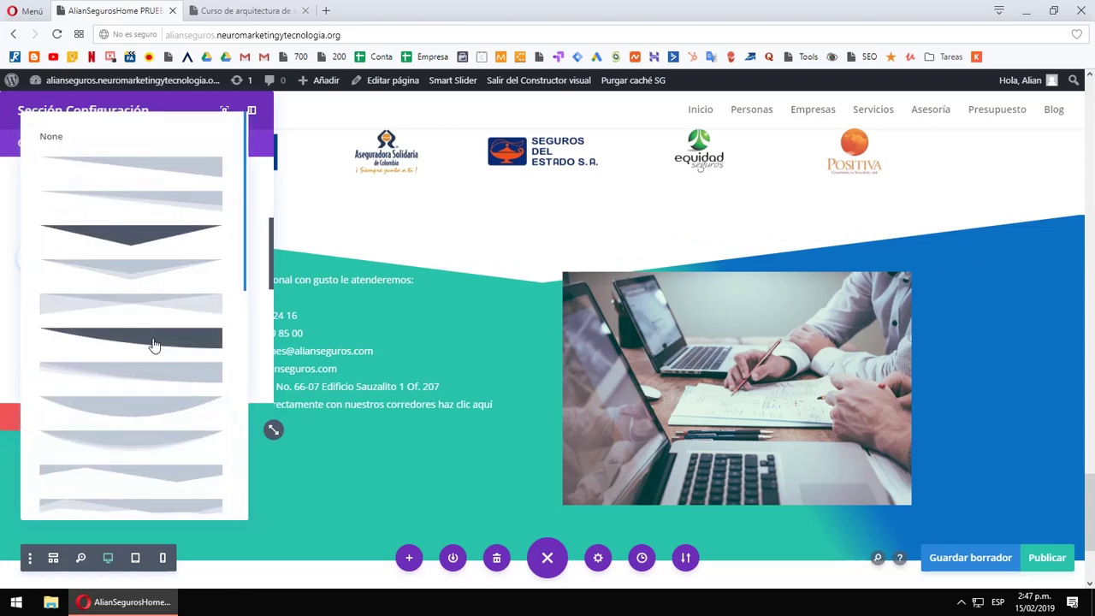
left_click(160, 507)
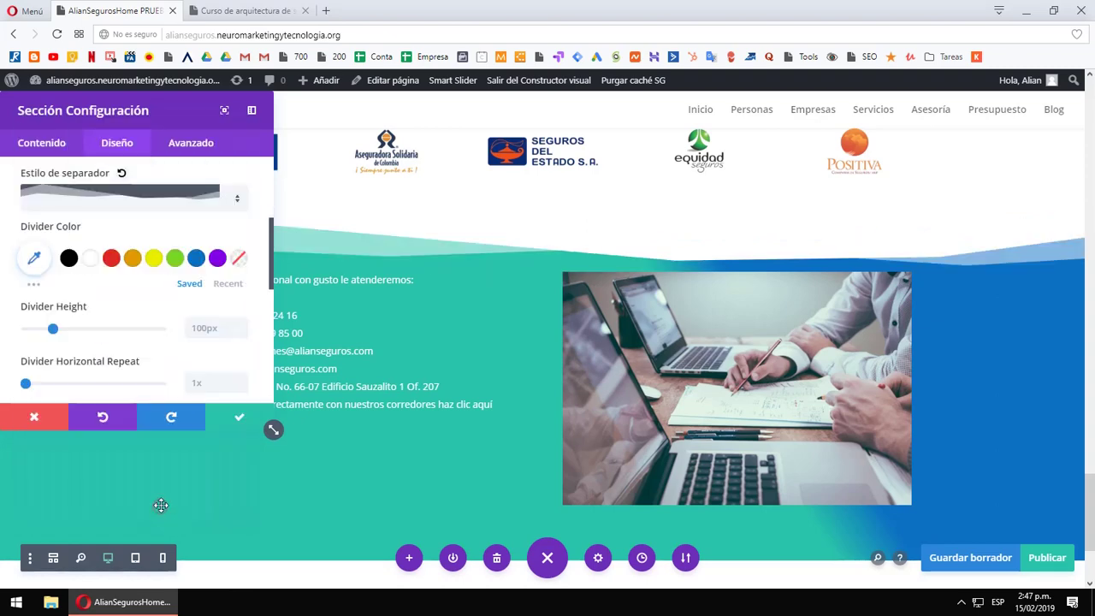
- Try a top divider height of 500px and settle on 54px
scroll(137, 291, "down", 1)
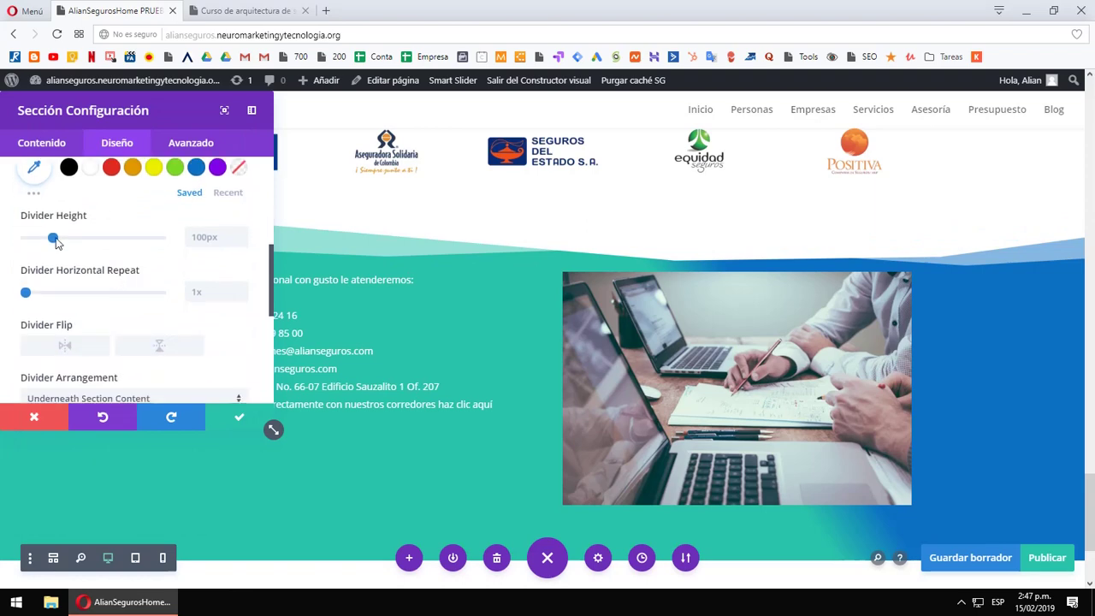
left_click_drag(54, 237, 92, 235)
mouse_move(165, 241)
left_mouse_down()
mouse_move(26, 239)
mouse_move(163, 238)
left_mouse_up()
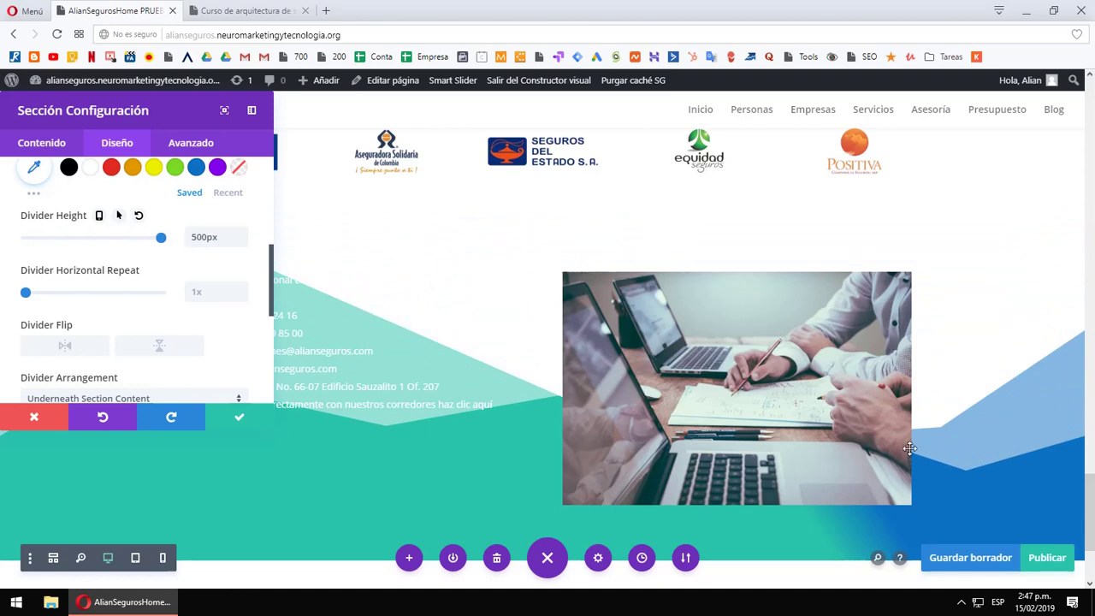
left_click_drag(161, 237, 42, 243)
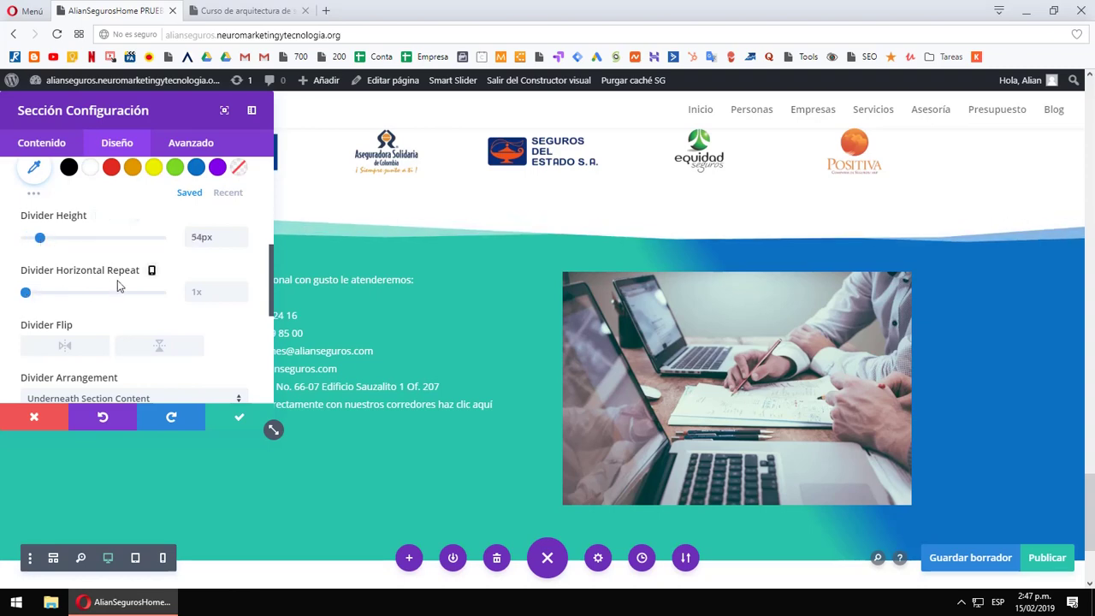
- Test the top divider's horizontal repeat at 2x and 20x, and settle on three repeats across the section
scroll(114, 286, "down", 5)
scroll(115, 286, "up", 3)
mouse_move(27, 202)
left_mouse_down()
mouse_move(119, 203)
mouse_move(32, 202)
left_mouse_up()
scroll(34, 221, "up", 4)
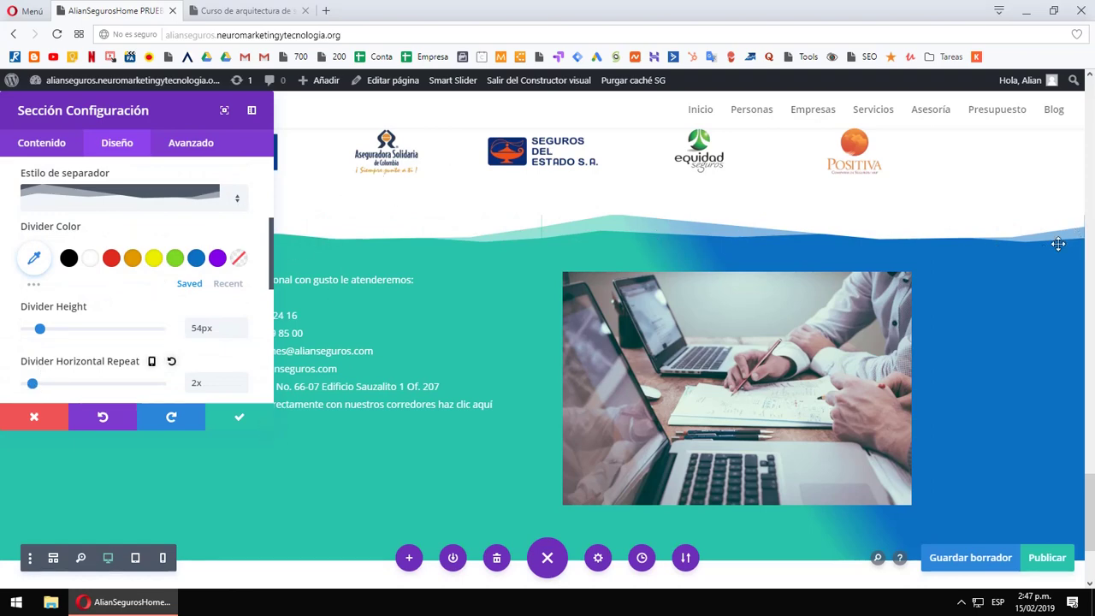
left_click_drag(33, 384, 161, 384)
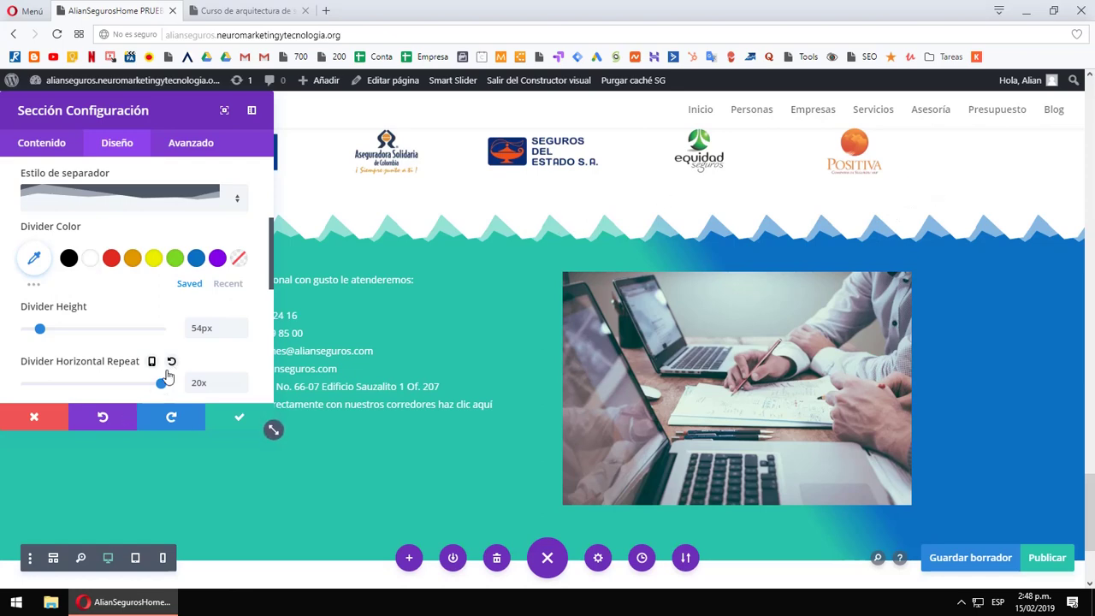
left_click_drag(160, 385, 44, 383)
scroll(80, 288, "down", 3)
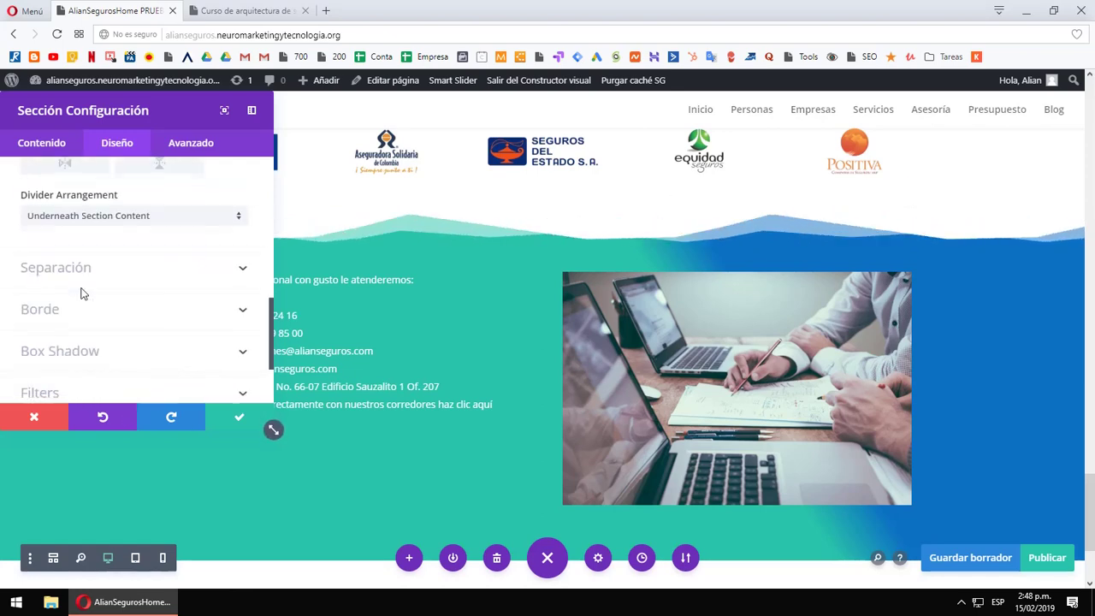
- Examine the section's spacing and border options and the remaining design categories
scroll(89, 288, "up", 2)
scroll(146, 306, "down", 2)
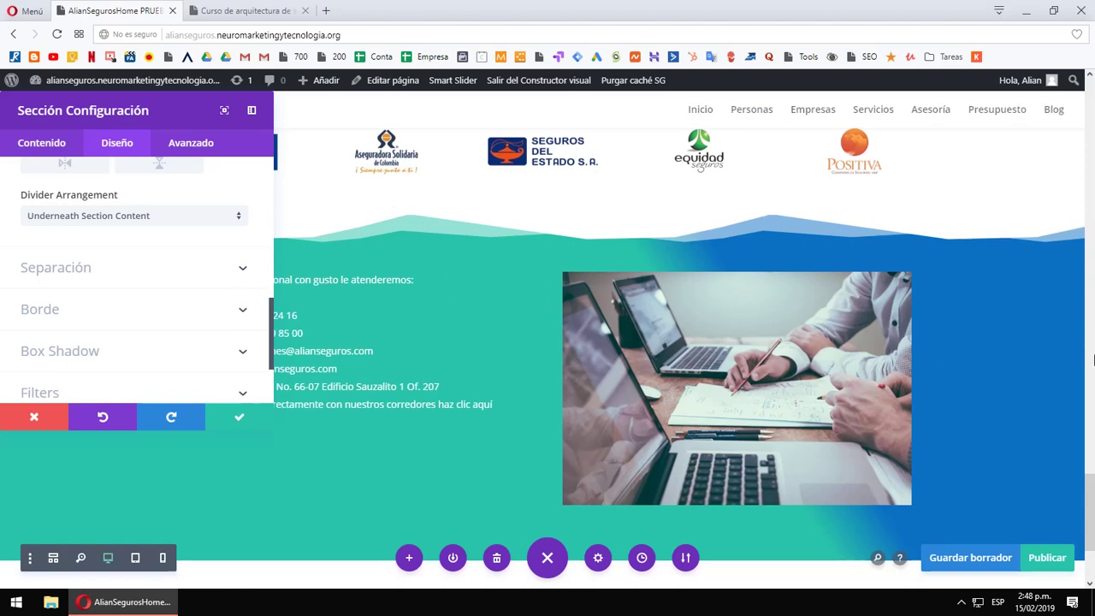
left_click(243, 270)
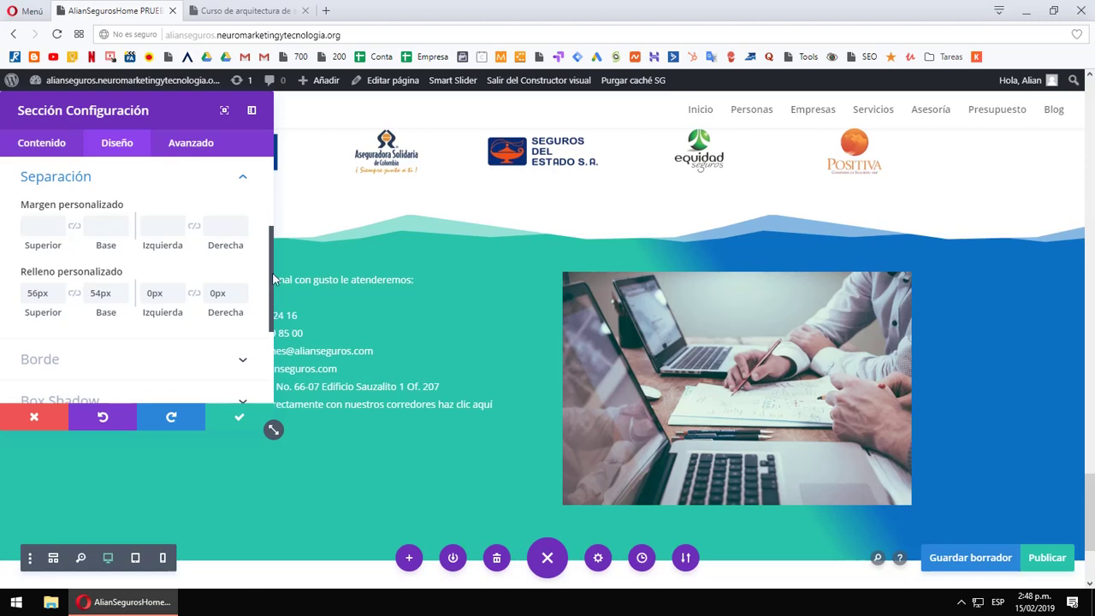
scroll(193, 262, "down", 3)
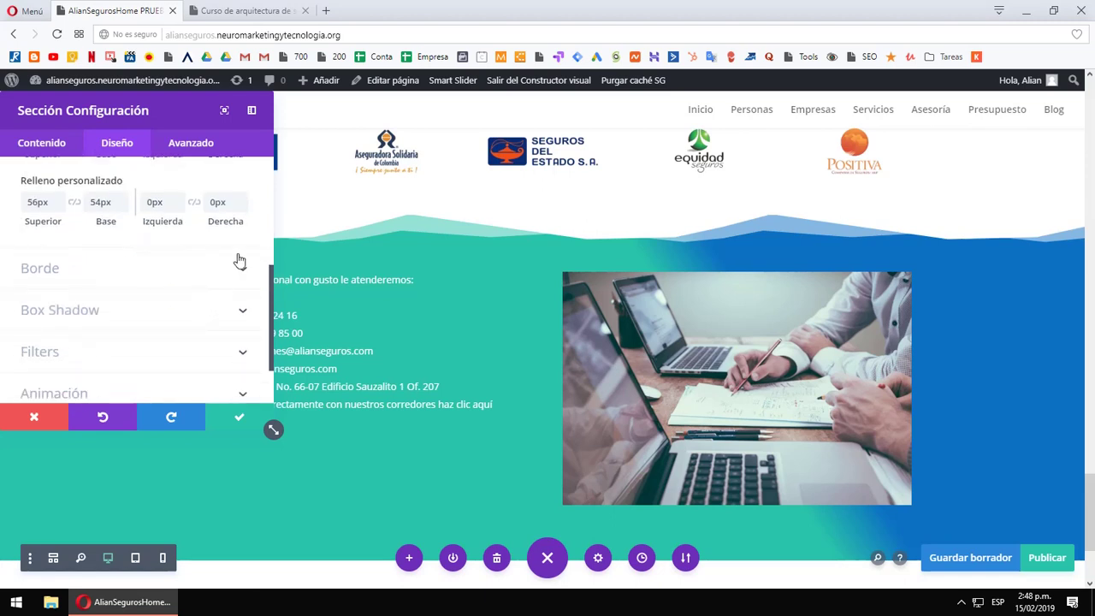
left_click(245, 268)
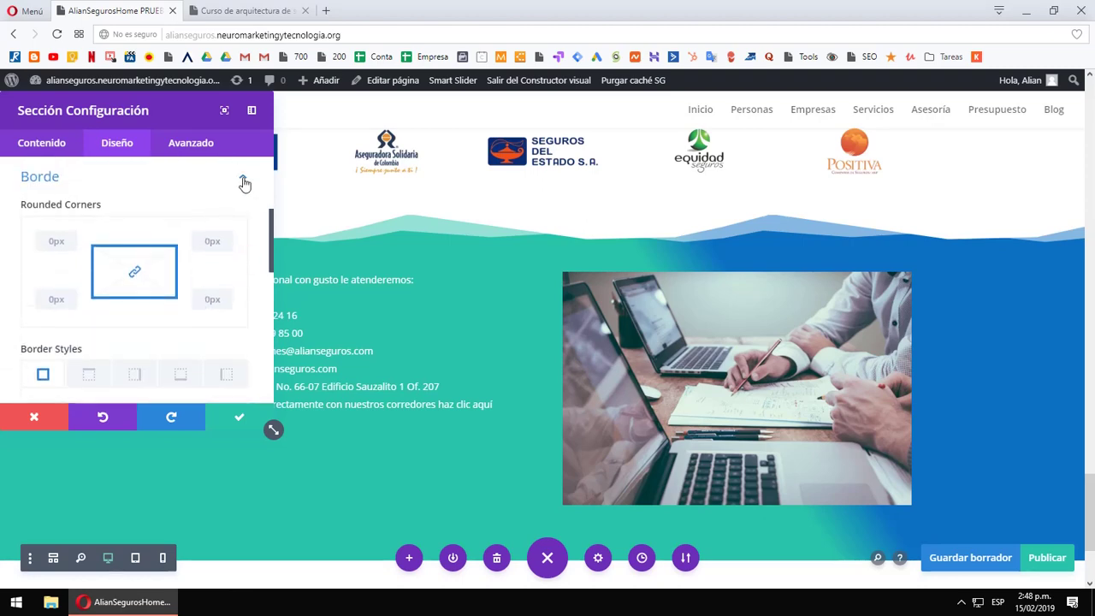
left_click(243, 182)
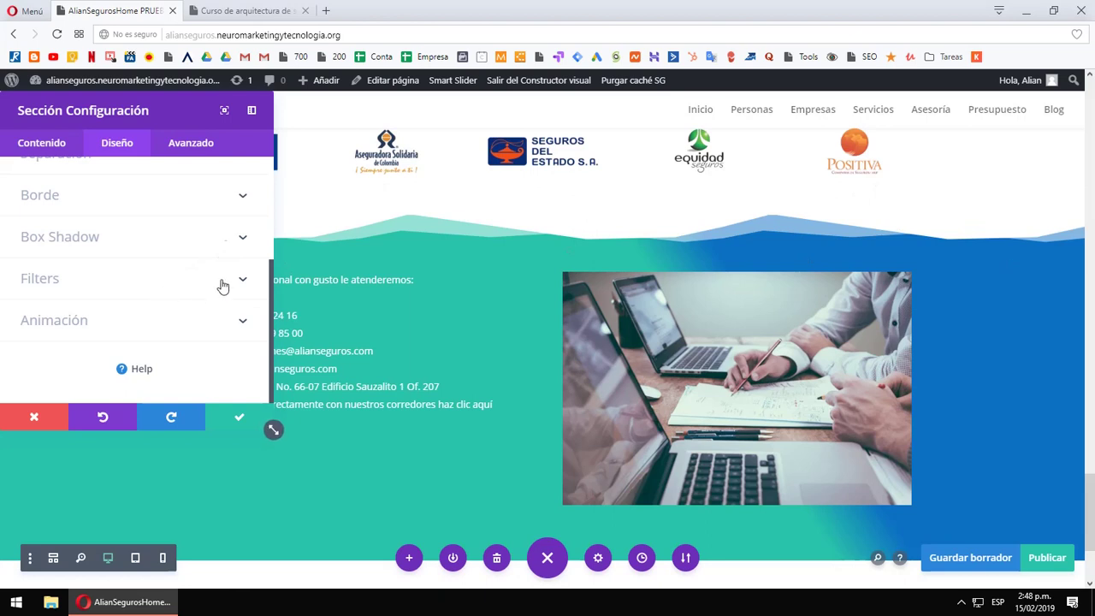
scroll(213, 249, "up", 1)
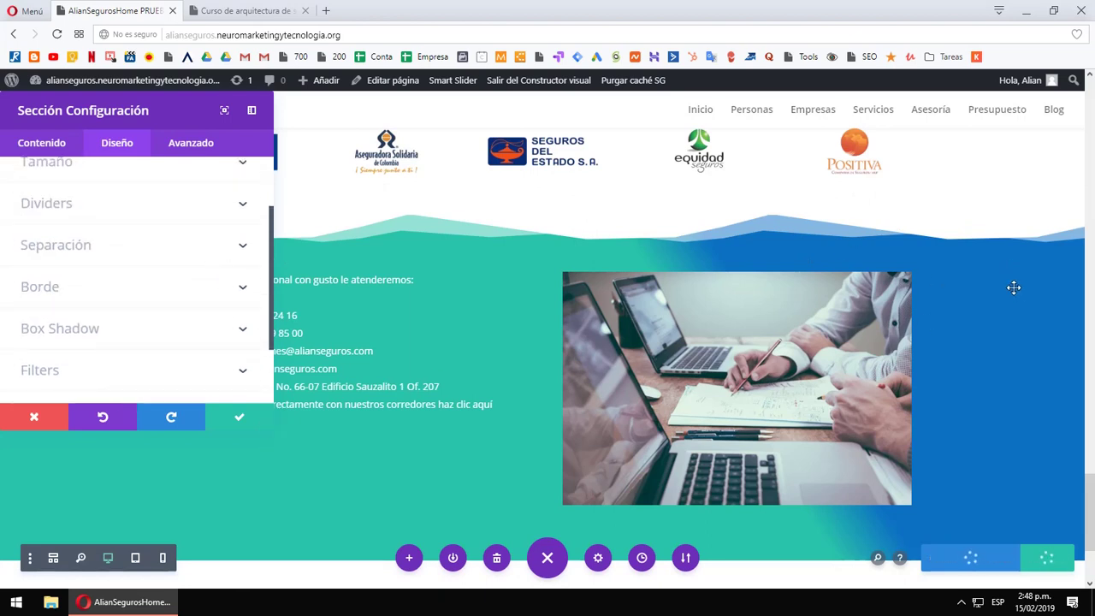
scroll(206, 256, "up", 2)
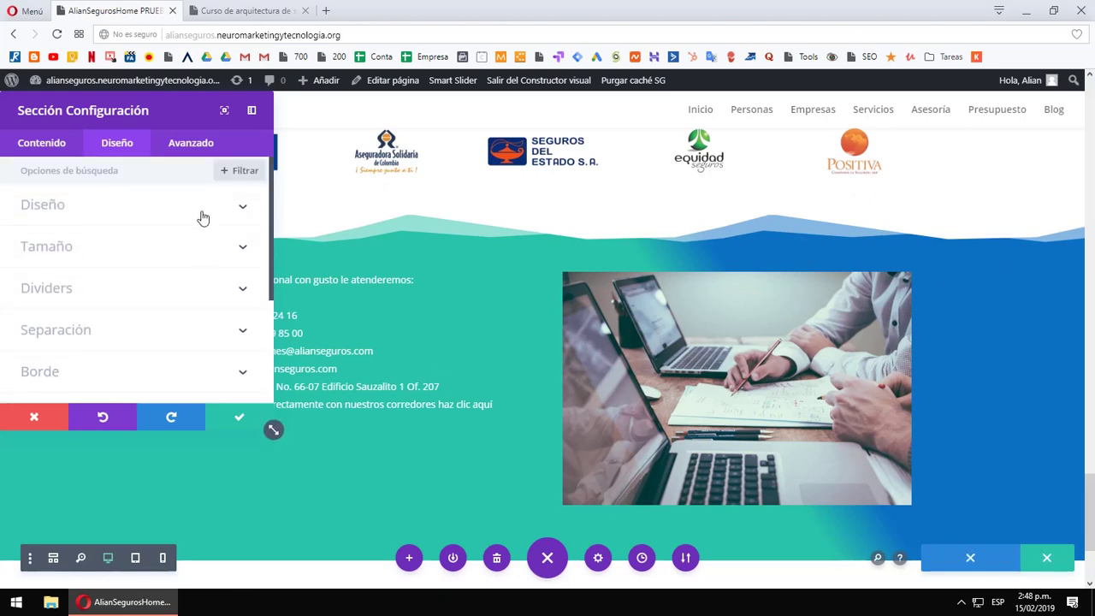
- Add a bottom divider to the contact section using the single curved slope style
left_click(242, 289)
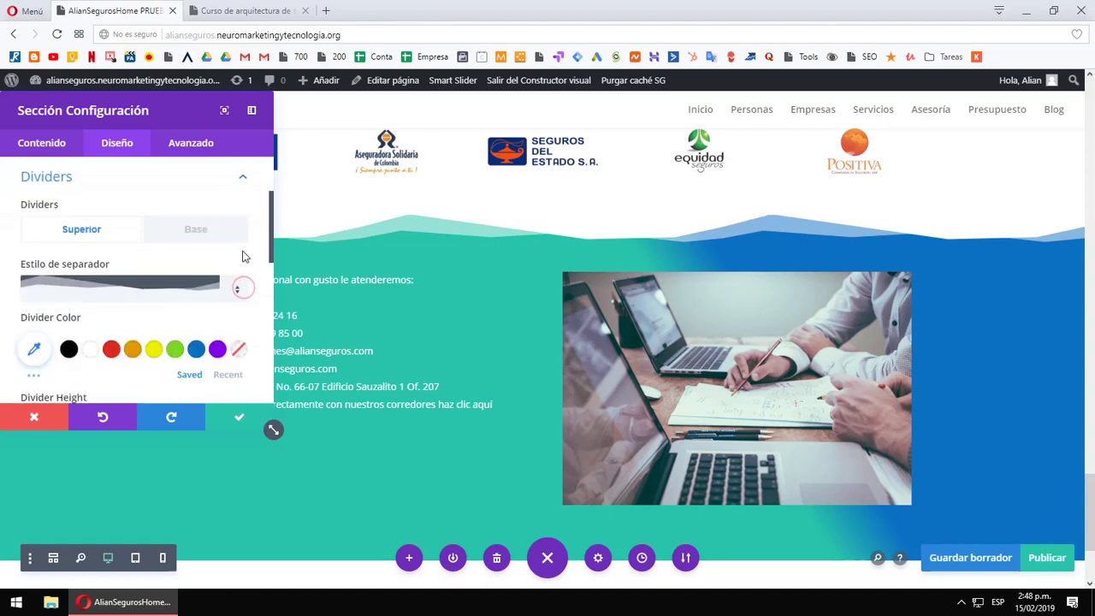
scroll(235, 269, "up", 2)
scroll(165, 282, "down", 2)
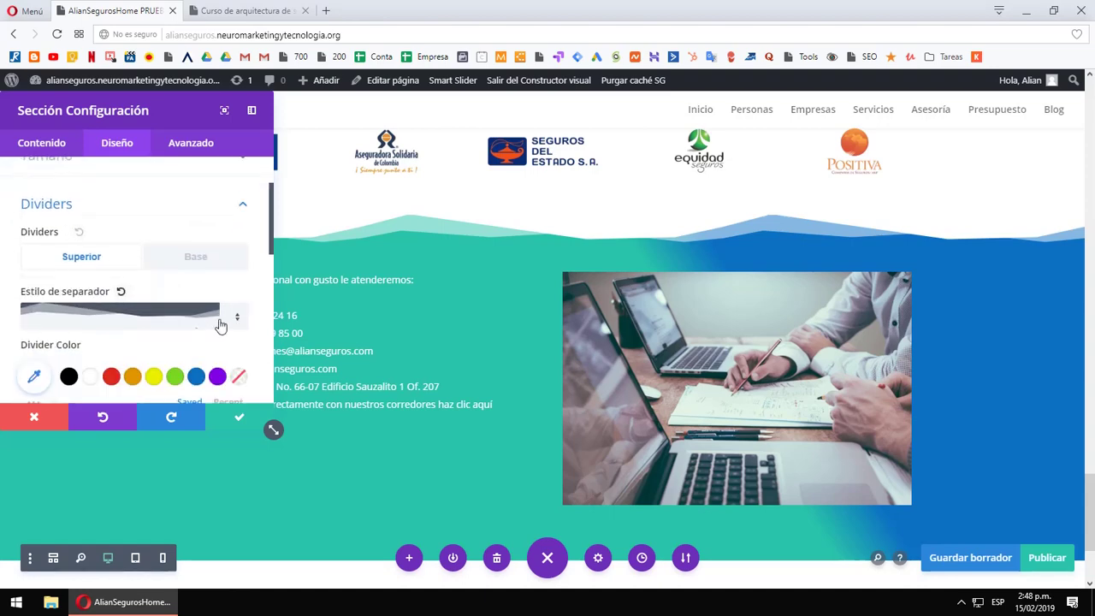
left_click(168, 260)
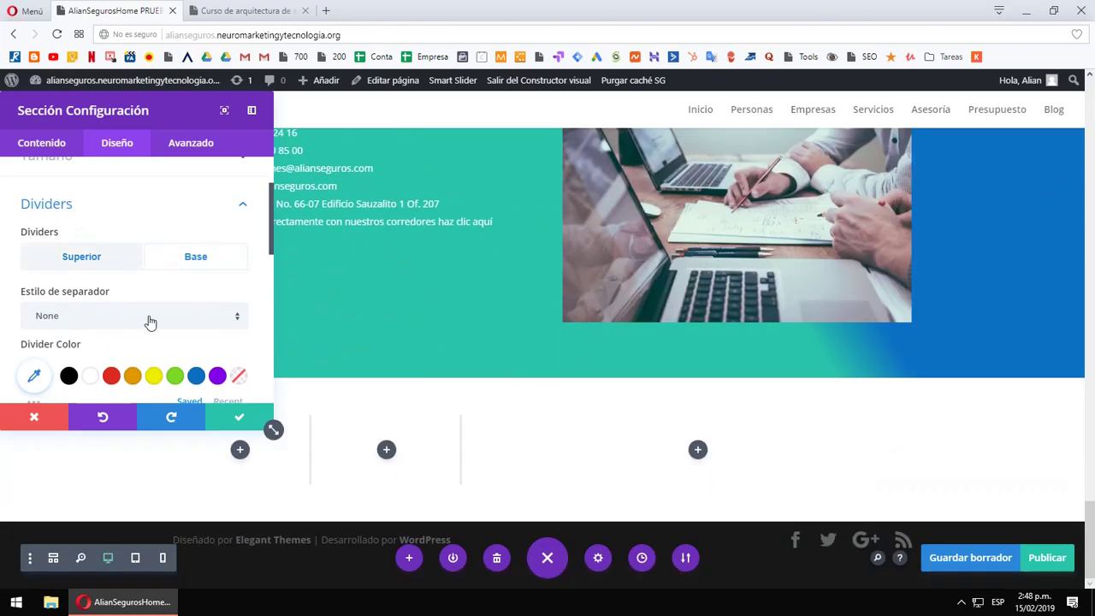
left_click(149, 317)
left_click(139, 347)
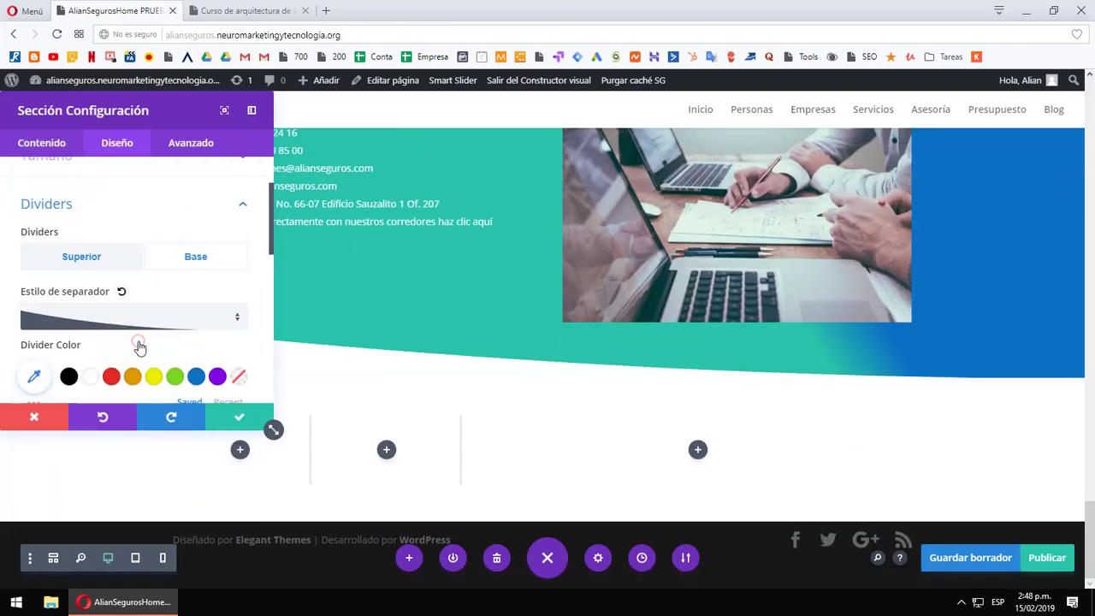
- Set the bottom divider's height to 34px and its color to blue
scroll(181, 286, "down", 1)
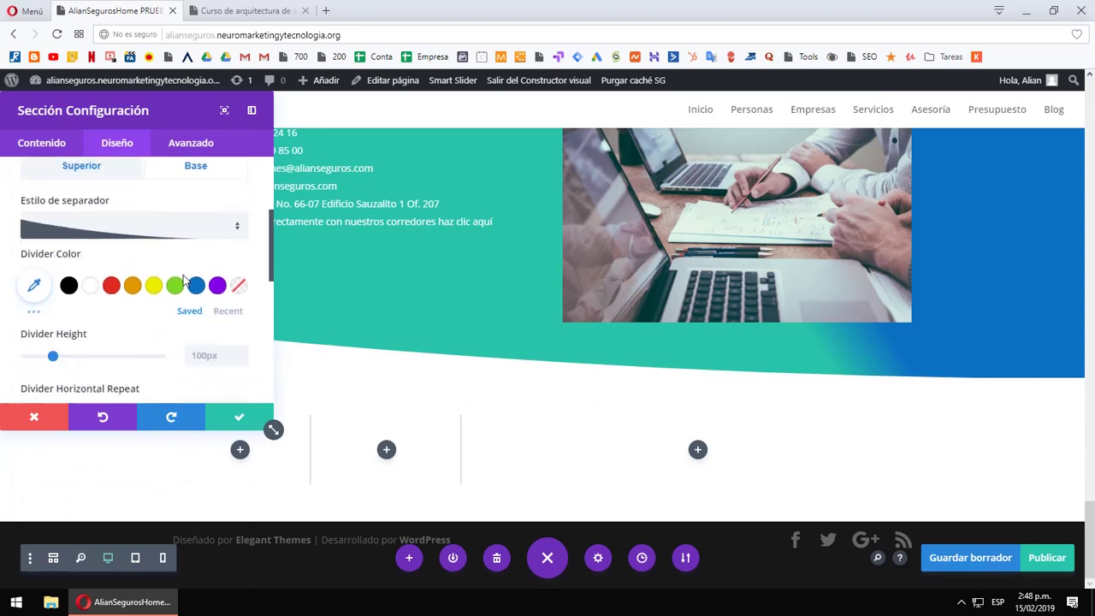
left_click_drag(48, 360, 35, 359)
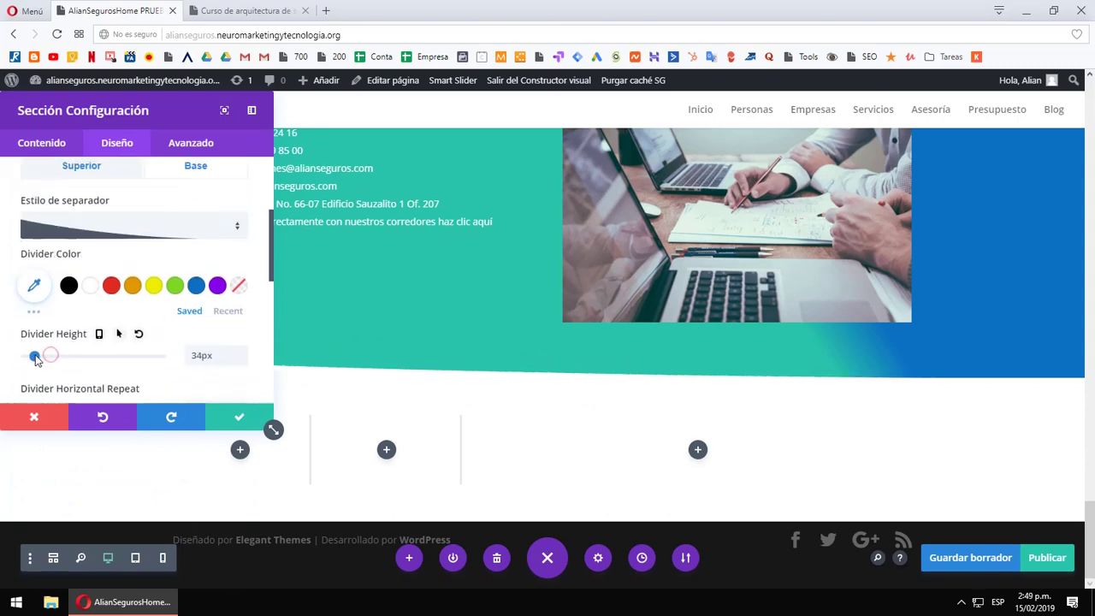
scroll(175, 320, "down", 1)
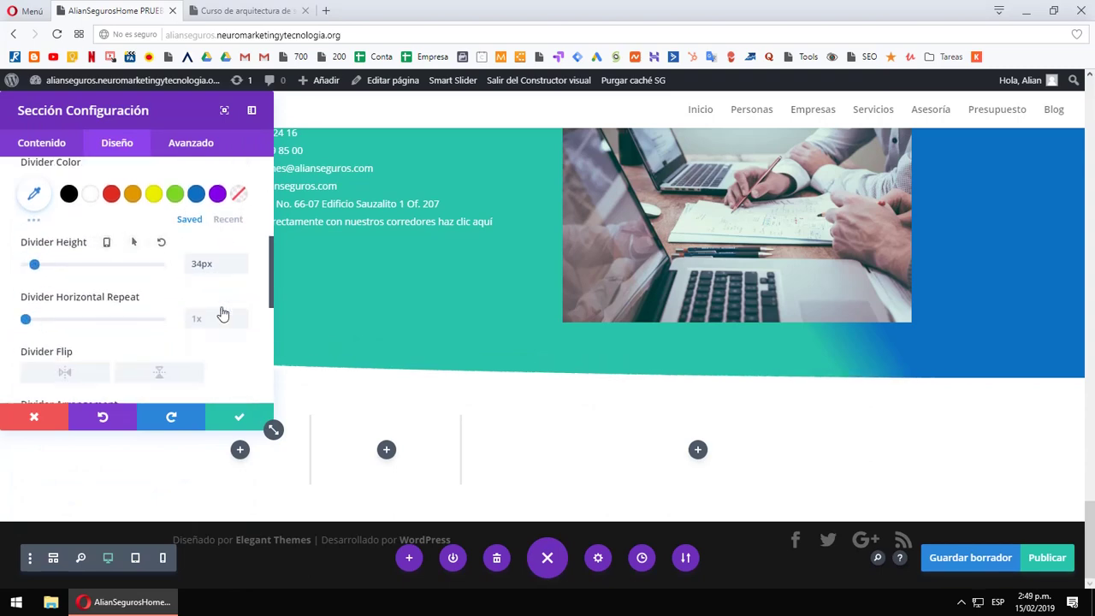
left_click(197, 195)
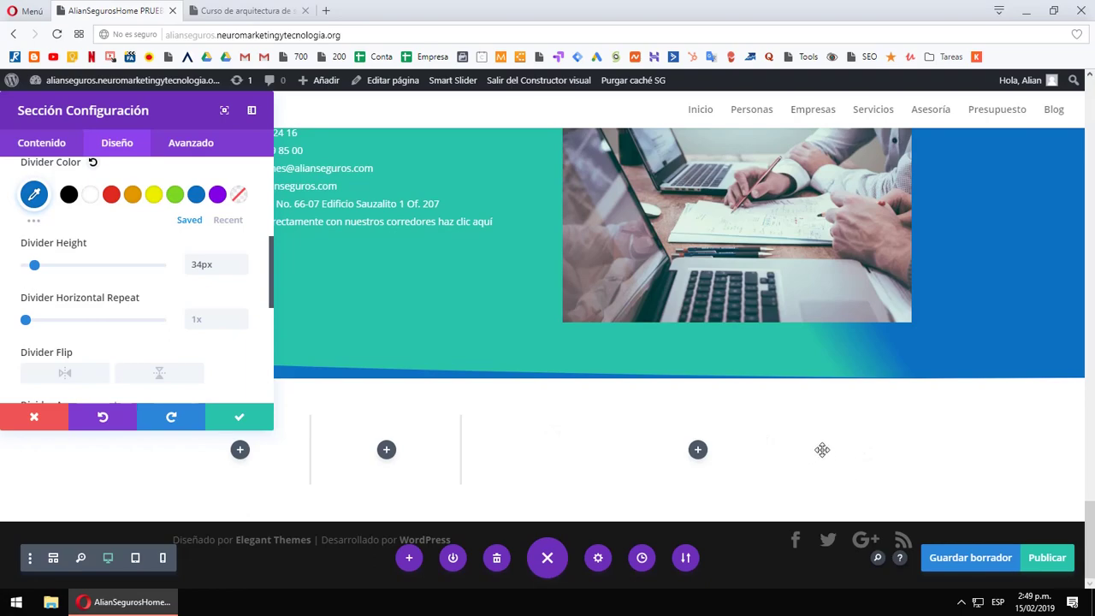
- Review the page around the contact section and save the section's settings
scroll(572, 355, "up", 2)
scroll(572, 355, "up", 4)
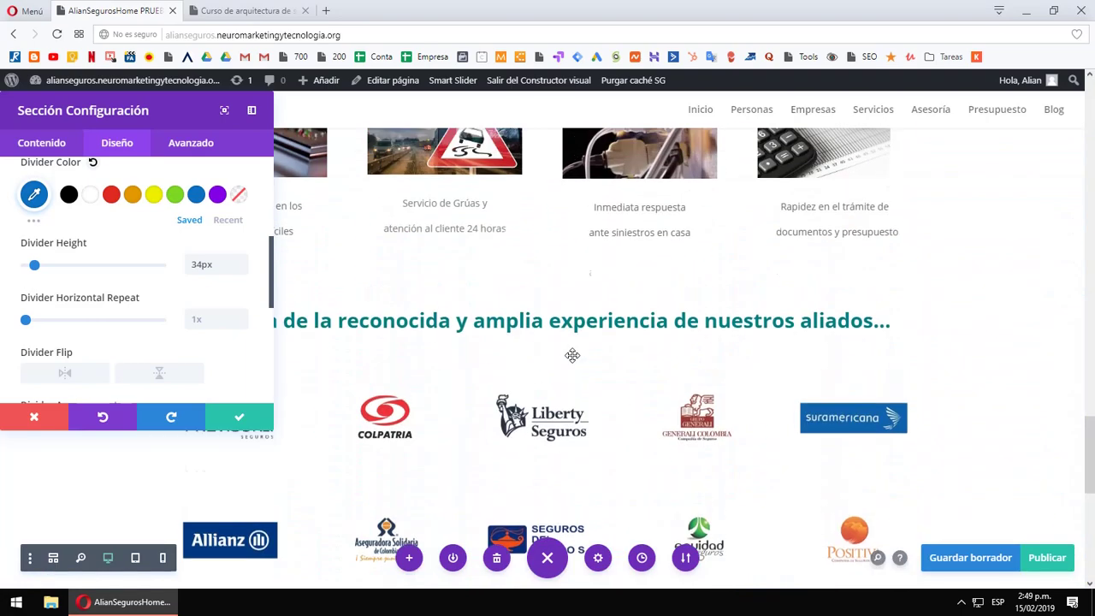
scroll(572, 355, "down", 6)
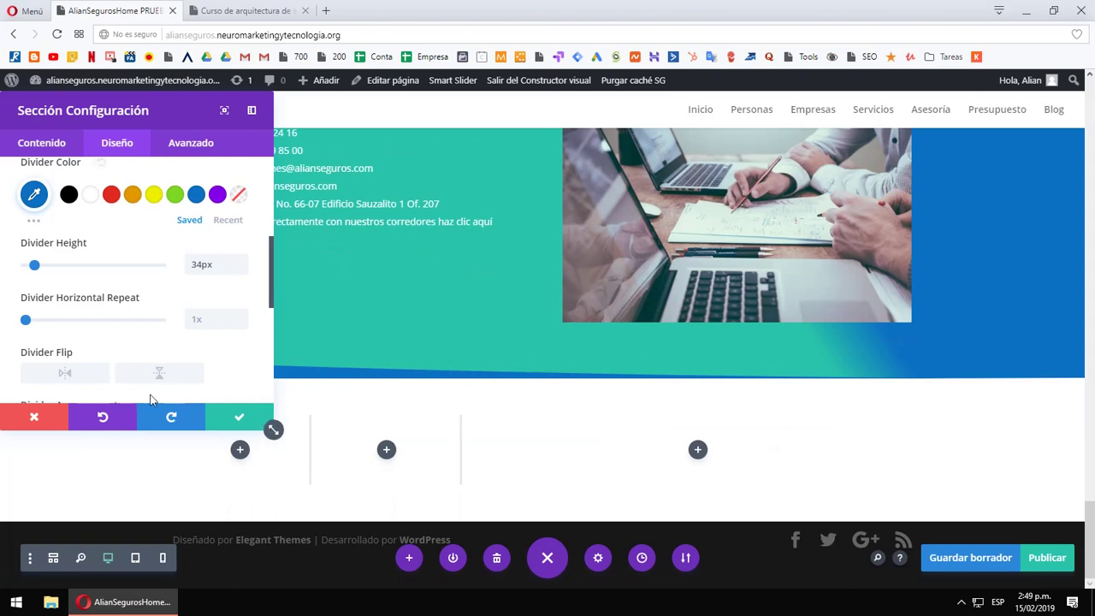
left_click(239, 420)
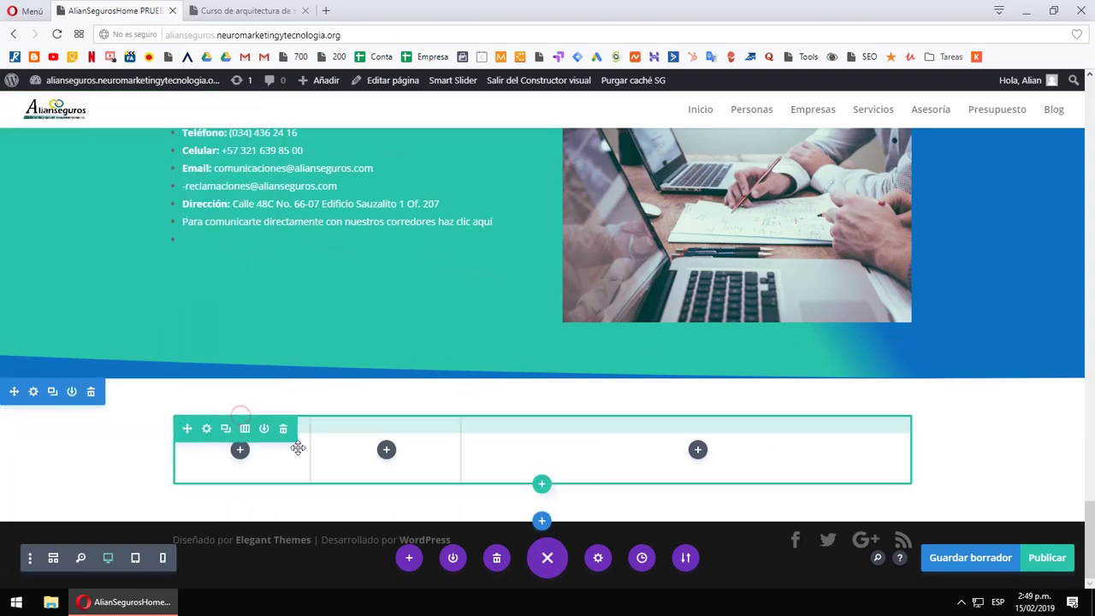
- Set the background color of the empty three-column section below the contact section to blue #0c71c3 and save its settings
left_click(33, 392)
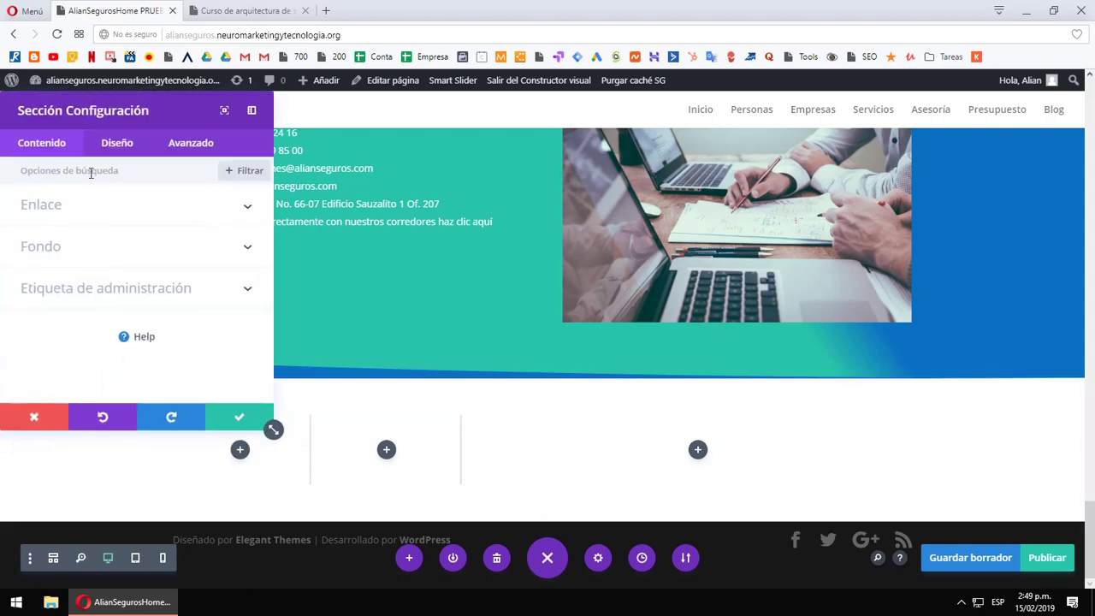
left_click(57, 254)
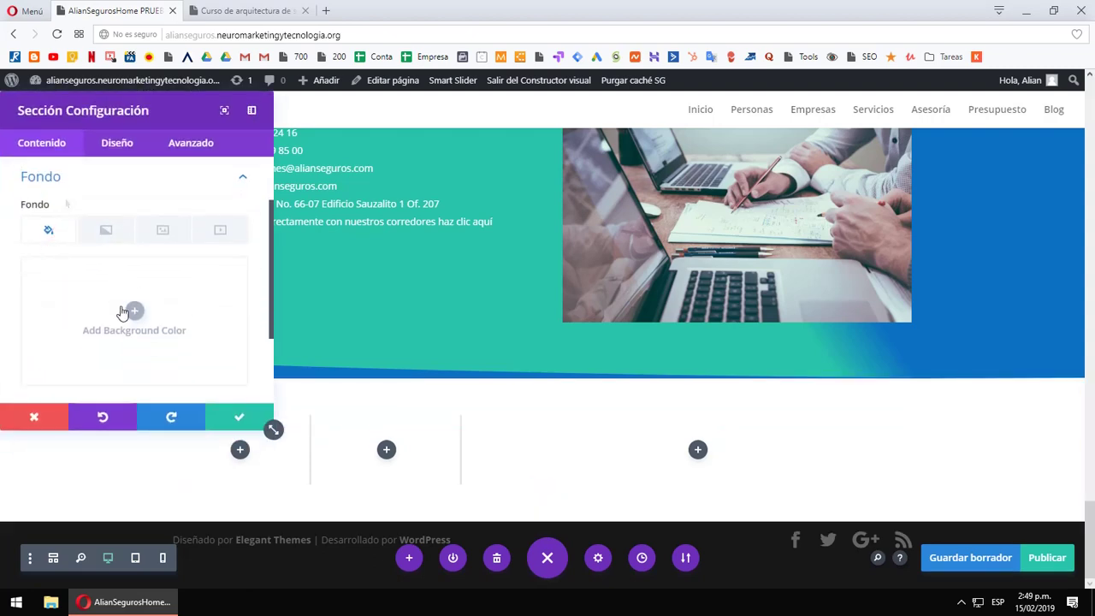
left_click(104, 302)
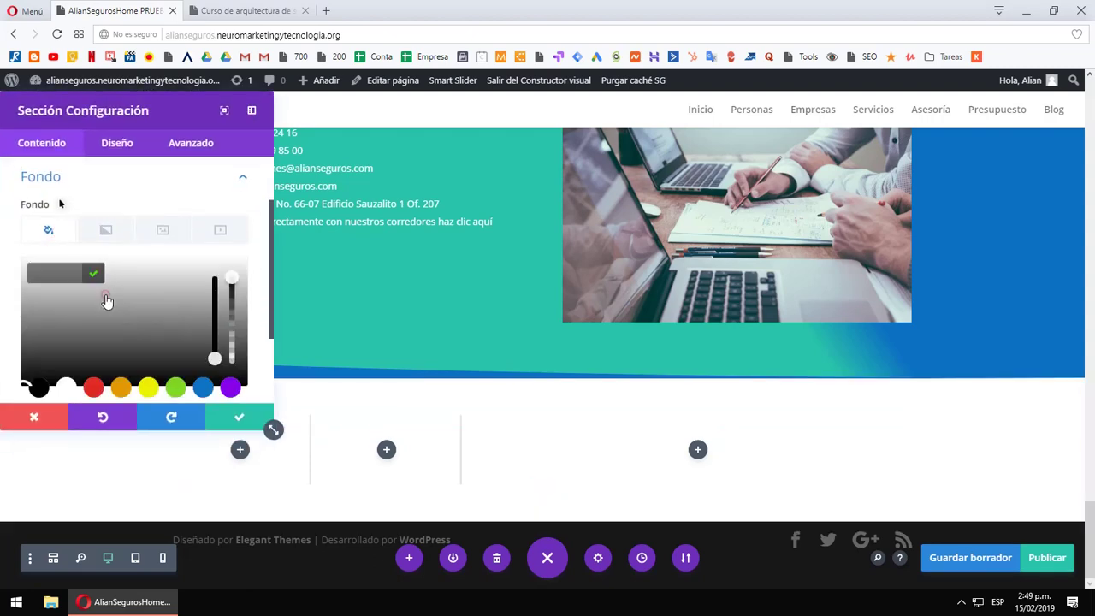
left_click(207, 388)
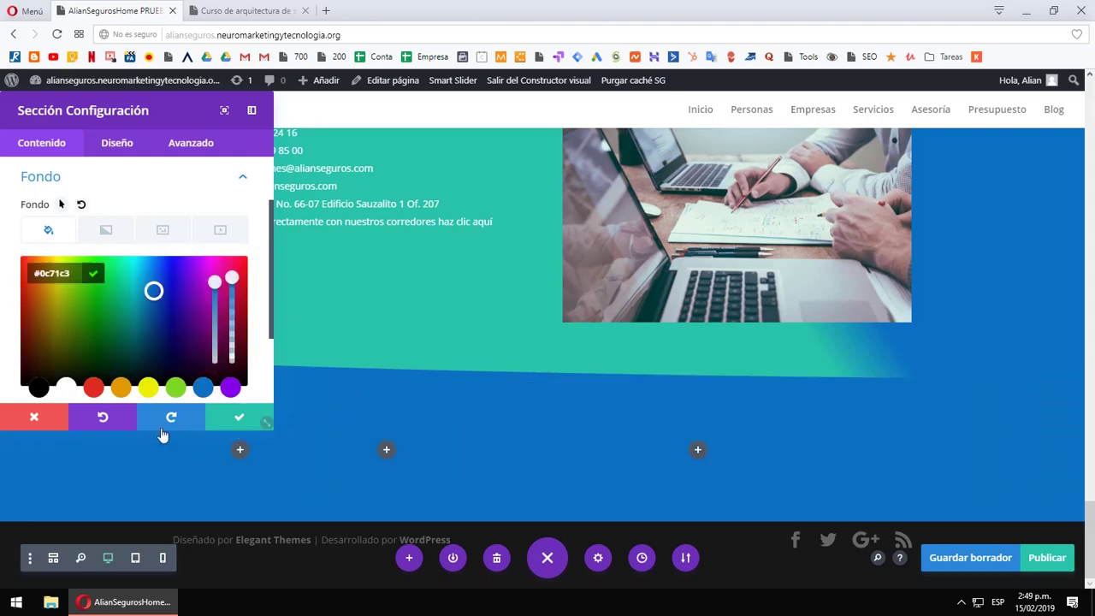
left_click(257, 421)
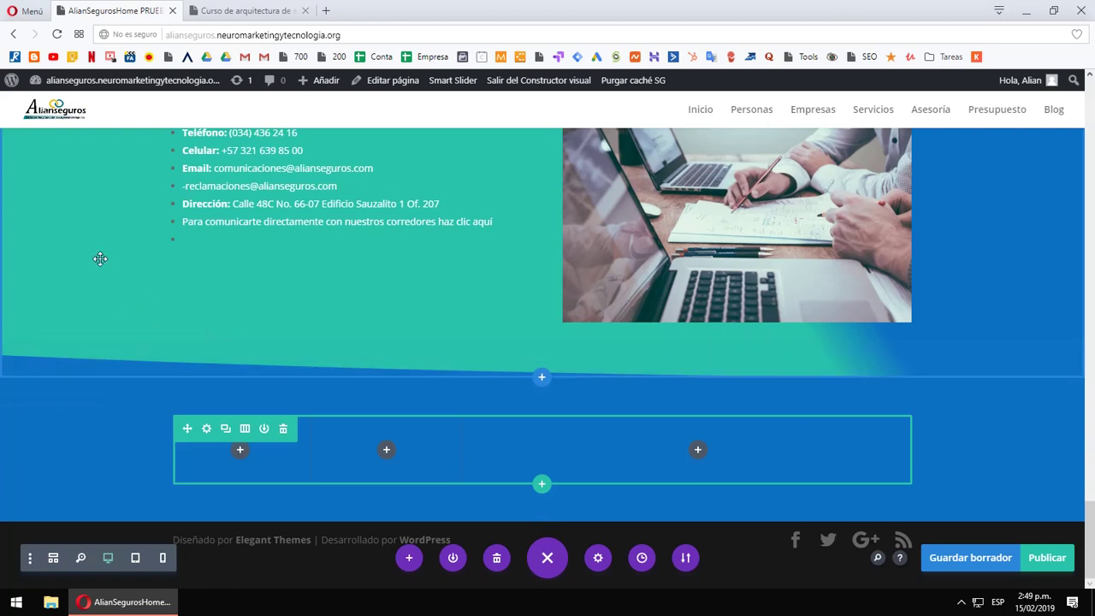
- Try a height of 500px for the contact section's bottom divider
scroll(100, 259, "up", 1)
left_click(33, 139)
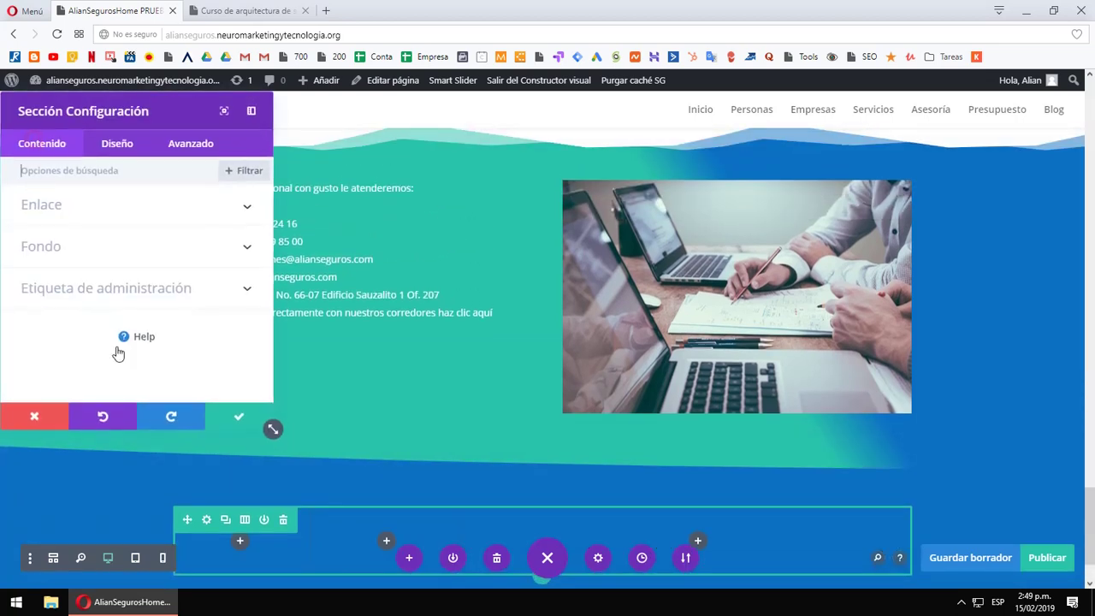
left_click(117, 144)
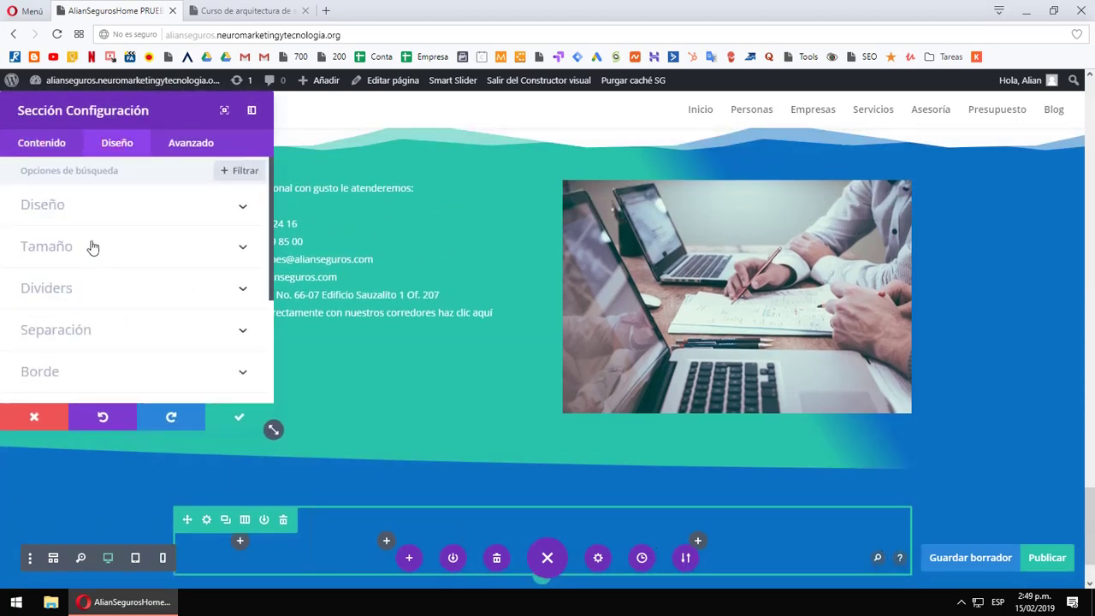
left_click(126, 305)
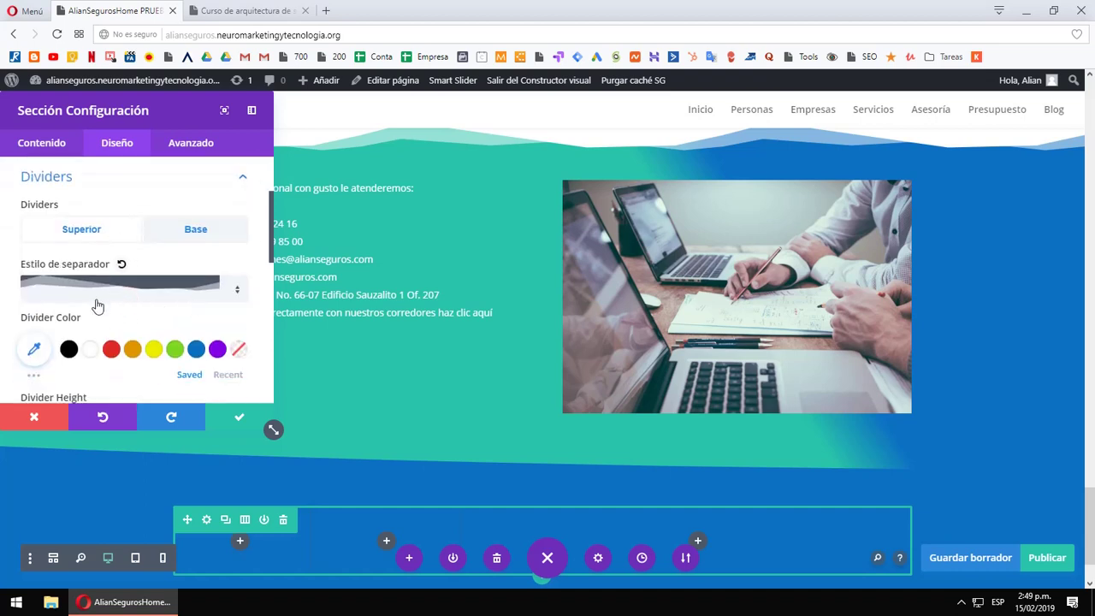
scroll(133, 298, "down", 2)
scroll(137, 286, "up", 2)
left_click(199, 231)
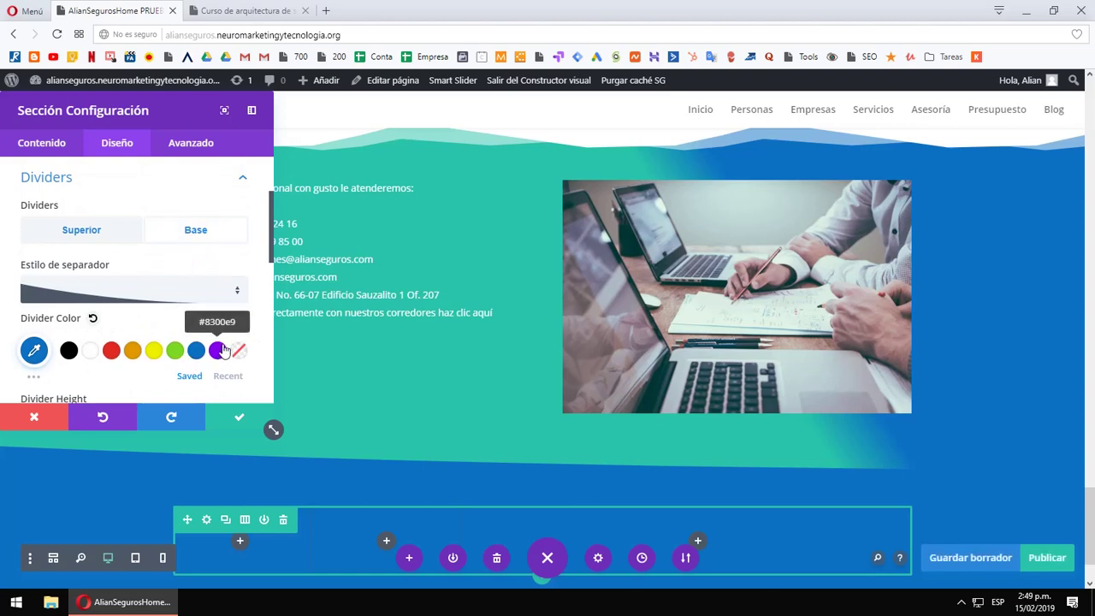
scroll(133, 308, "down", 2)
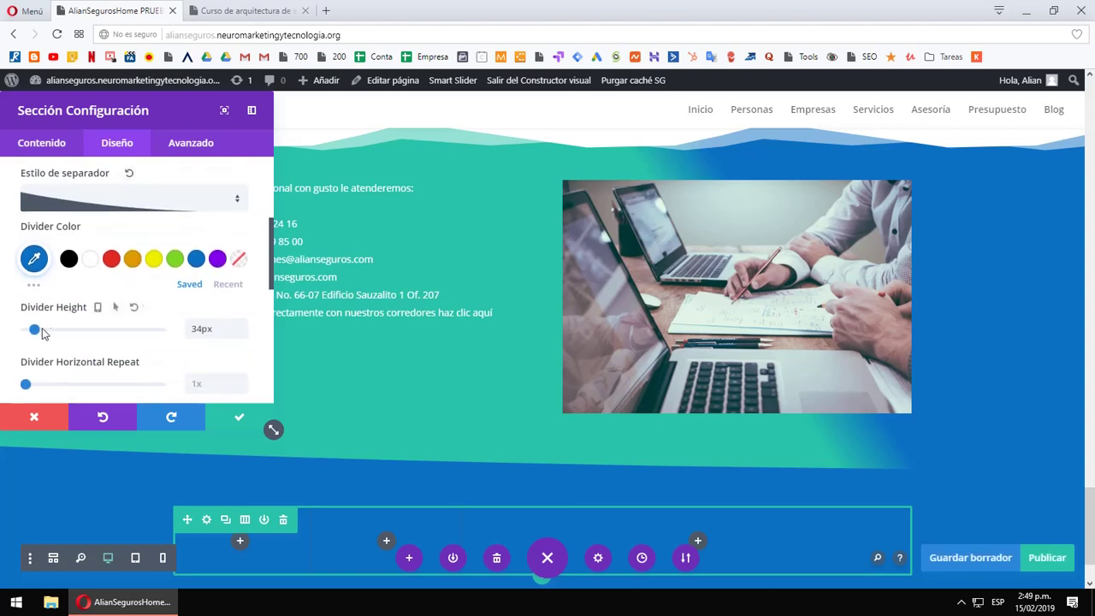
left_click_drag(34, 329, 280, 352)
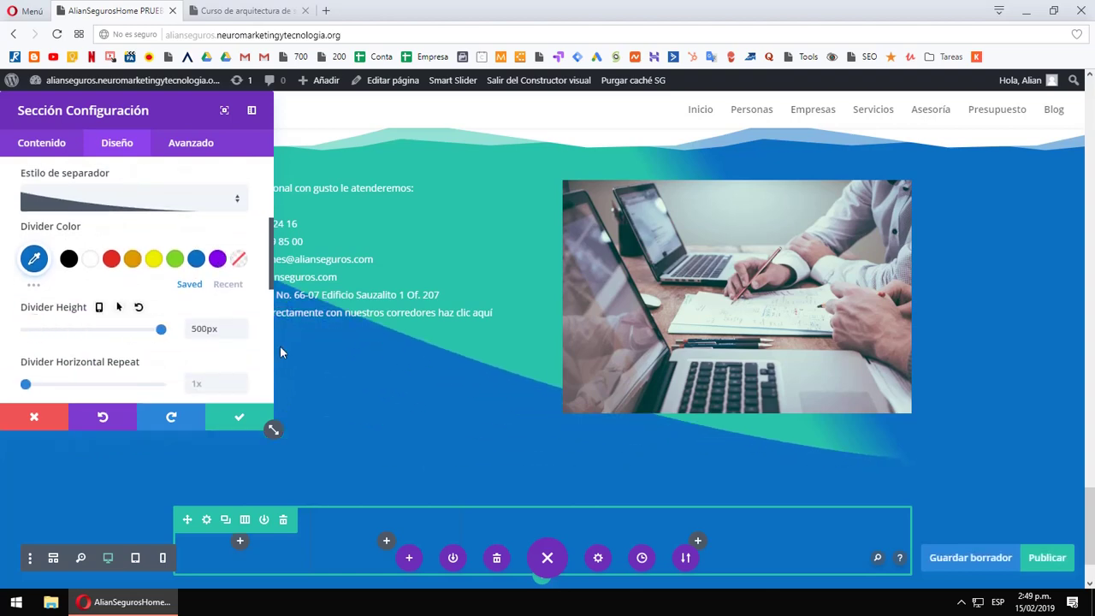
- Review the page with the taller contact divider and discard the contact section's unsaved changes
scroll(788, 293, "down", 1)
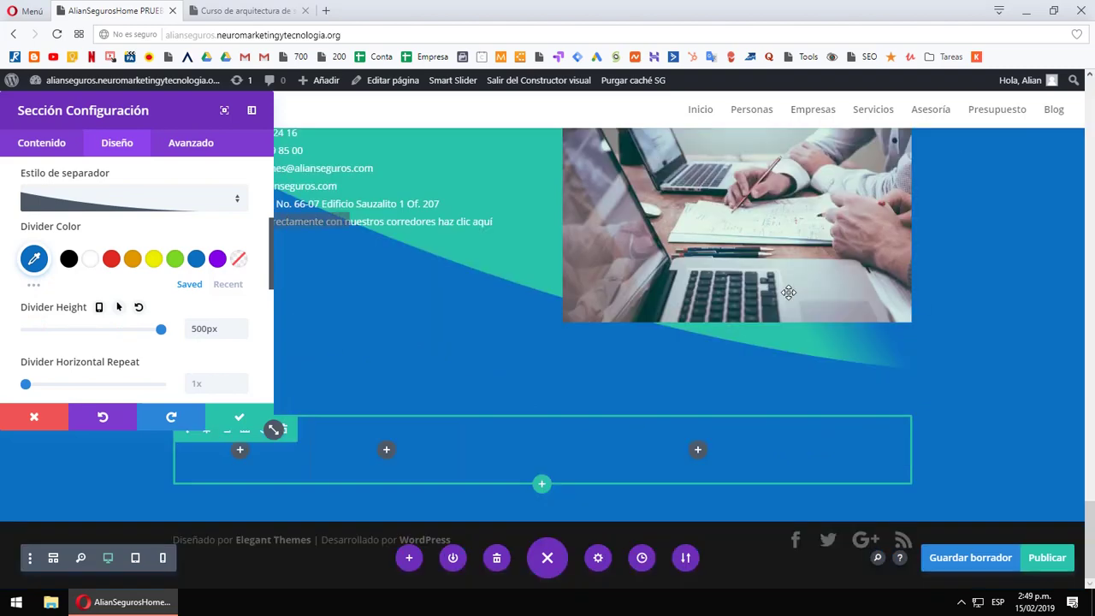
scroll(788, 293, "up", 2)
scroll(718, 326, "up", 1)
scroll(719, 326, "down", 2)
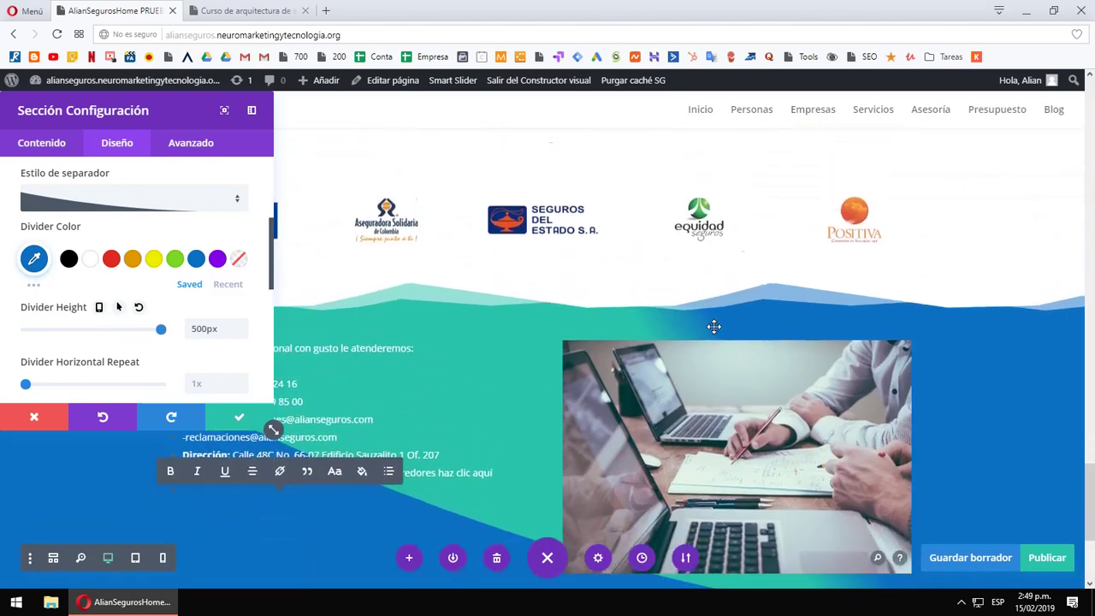
scroll(119, 284, "down", 4)
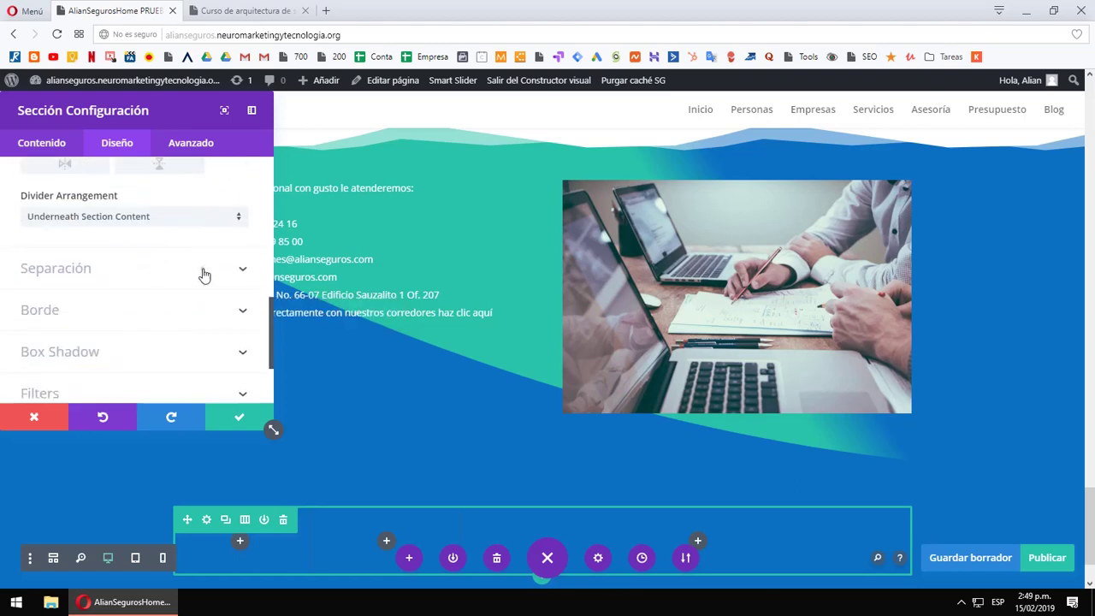
left_click(203, 274)
left_click(54, 419)
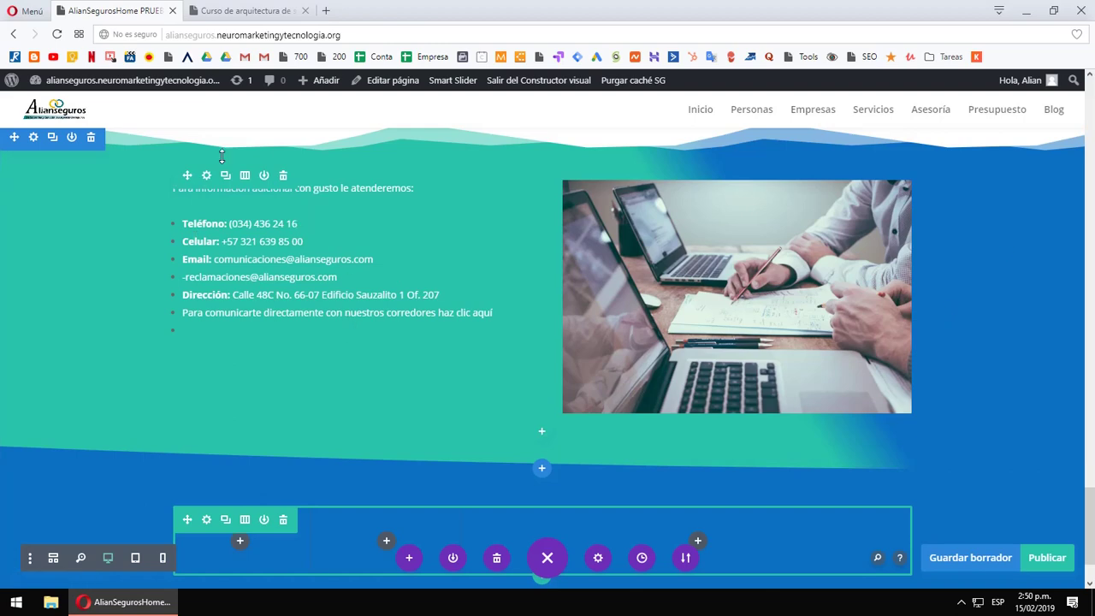
- Set a custom top margin of 27px on the empty blue section below the contact section
scroll(467, 294, "up", 3)
scroll(504, 374, "down", 4)
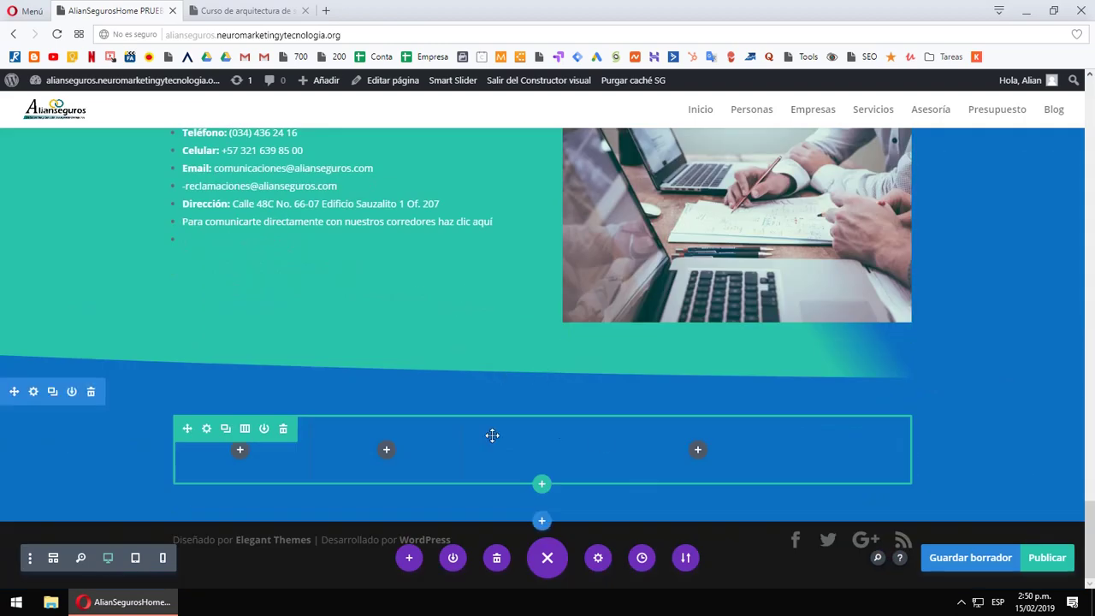
left_click(33, 391)
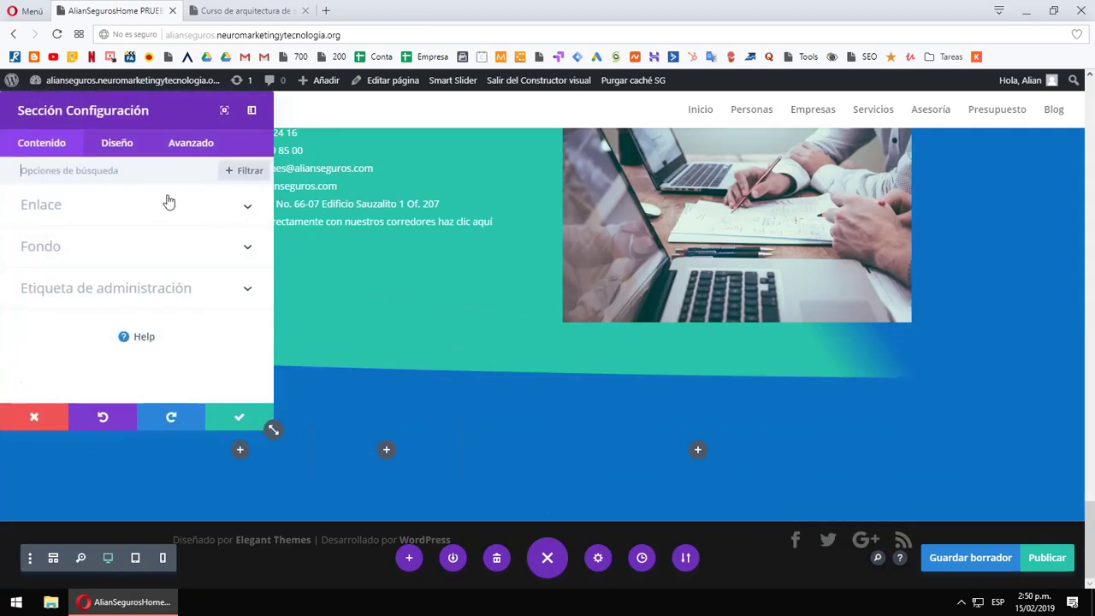
left_click(119, 143)
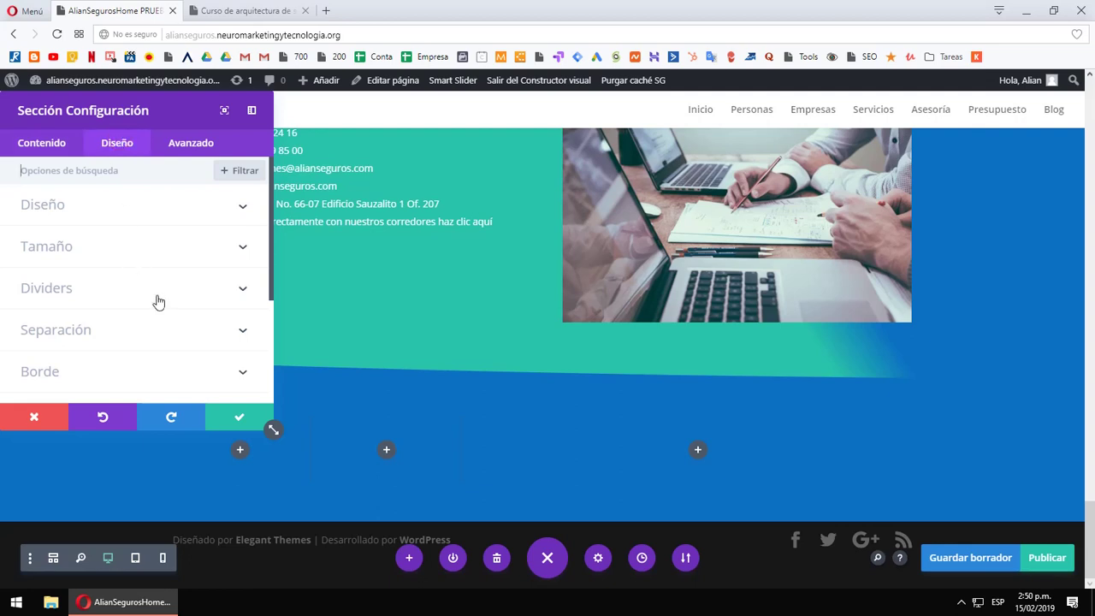
left_click(145, 257)
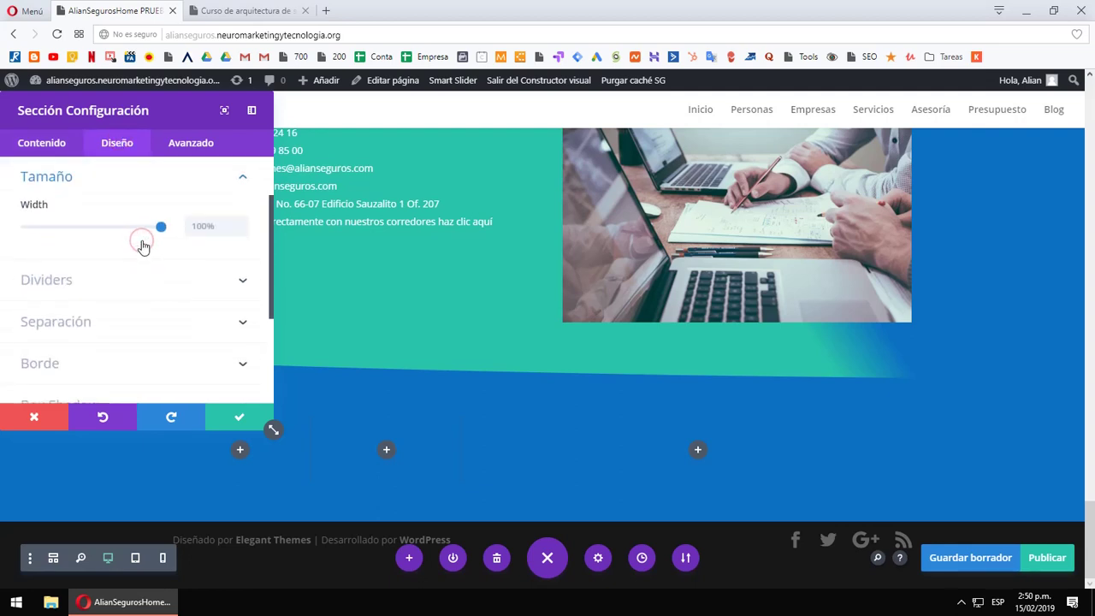
left_click(88, 330)
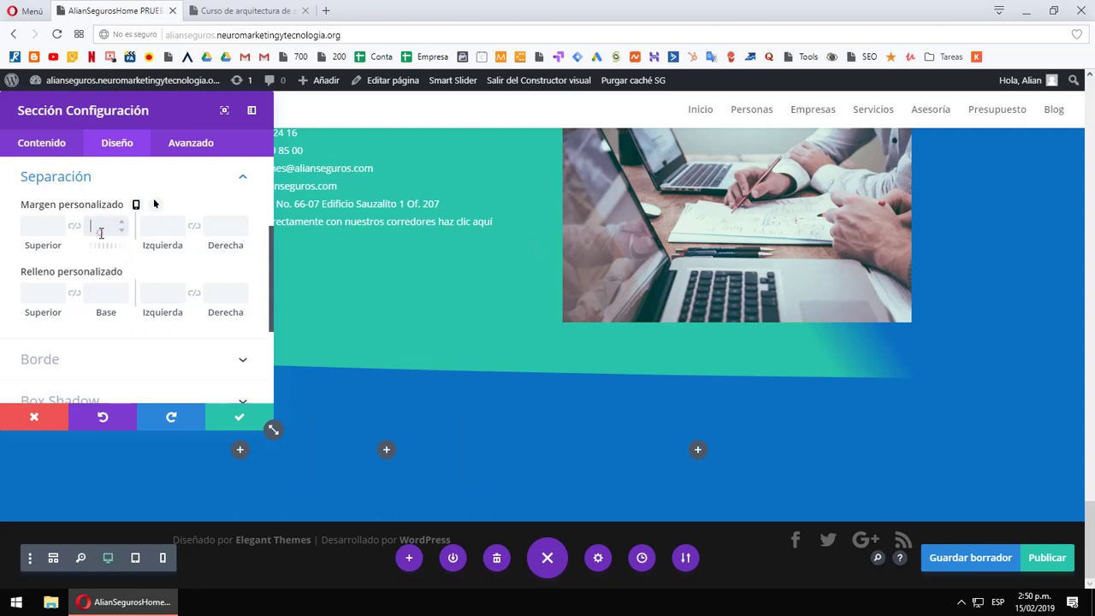
left_click(47, 225)
mouse_move(60, 227)
left_mouse_down()
mouse_move(63, 236)
mouse_move(60, 224)
left_mouse_up()
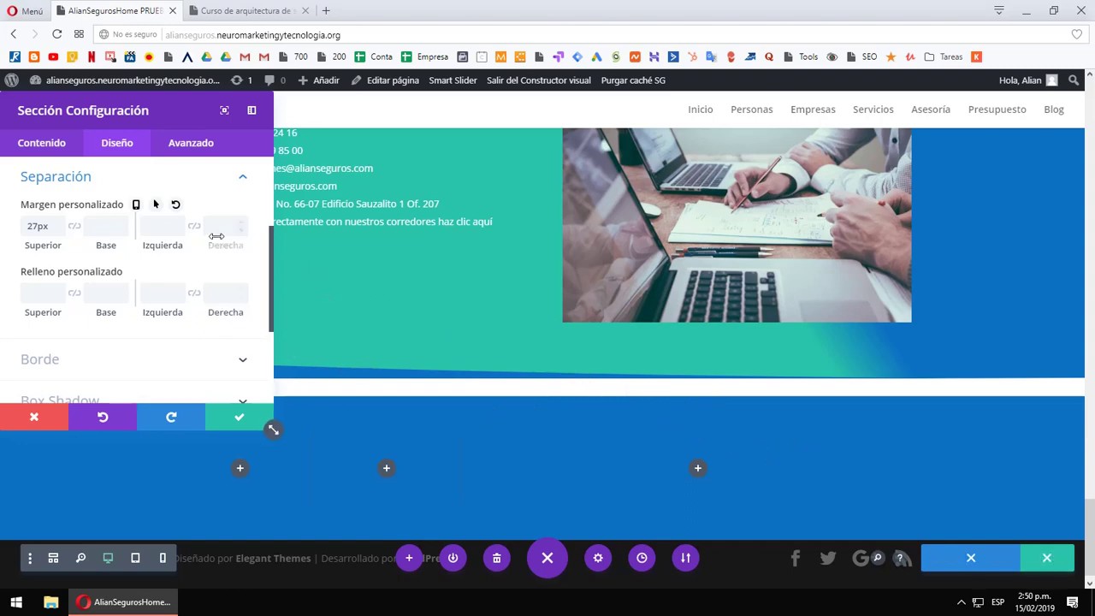
- Round all four corners of the empty blue section to 18px in its border settings
scroll(188, 343, "down", 1)
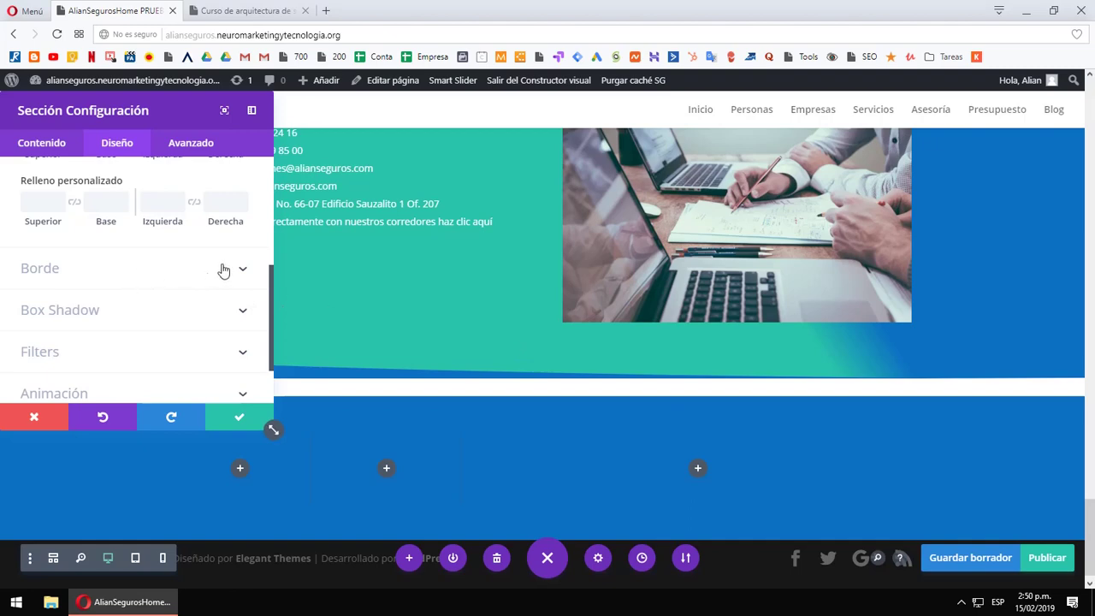
left_click(243, 272)
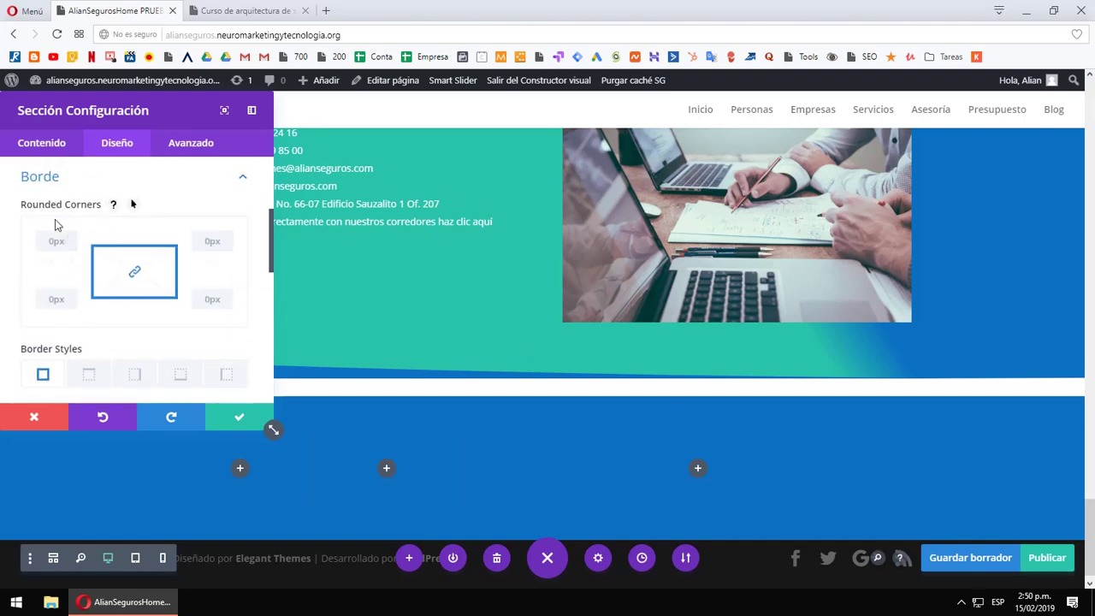
left_click(960, 601)
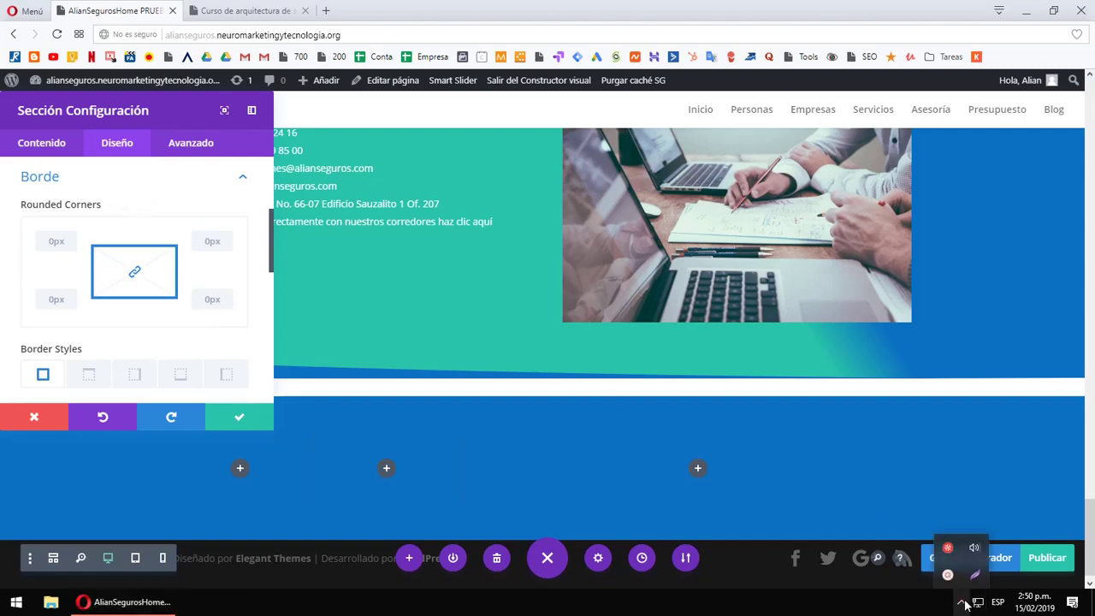
left_click(947, 574)
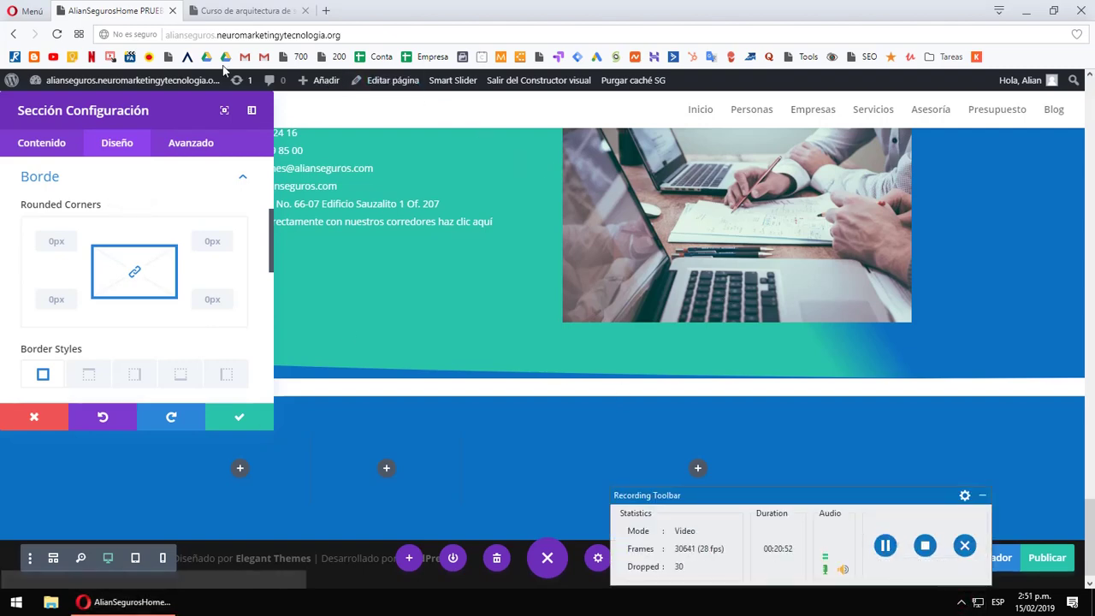
scroll(151, 260, "down", 2)
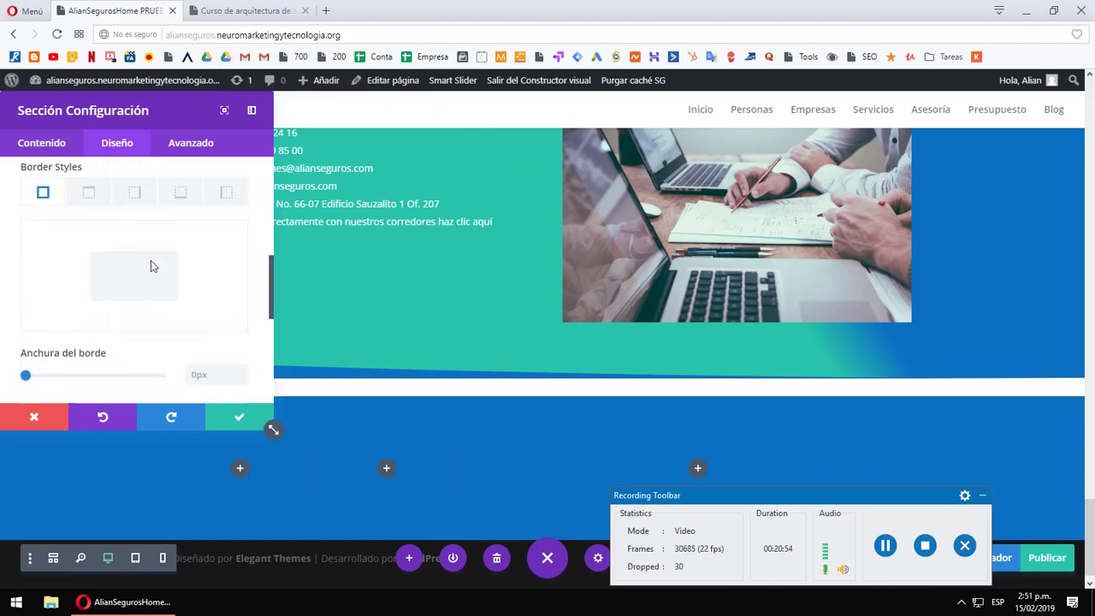
scroll(151, 260, "up", 2)
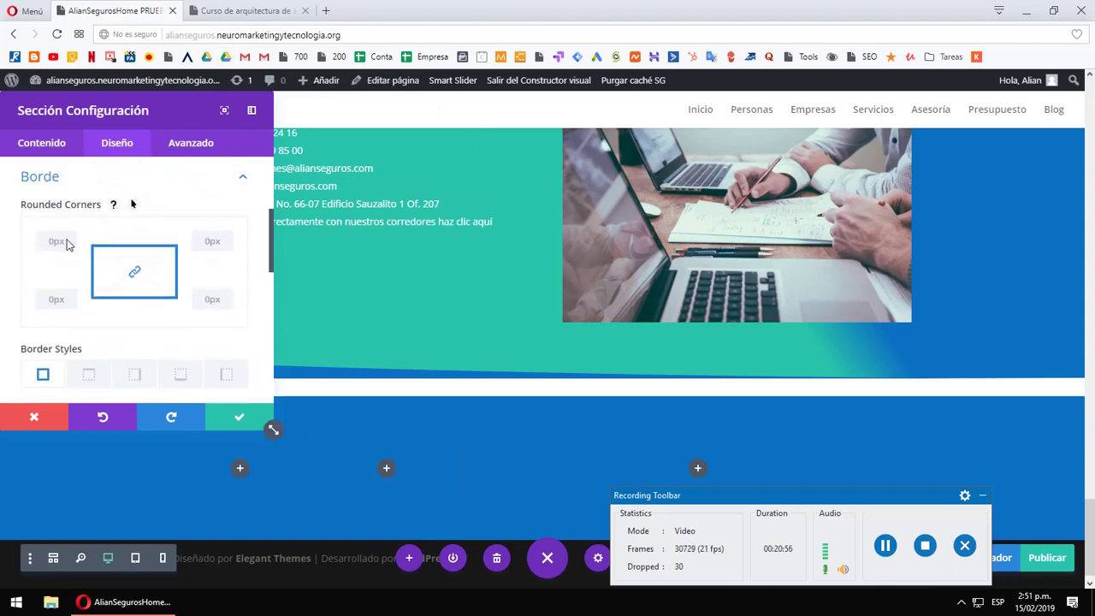
left_click(226, 239)
left_click(226, 239)
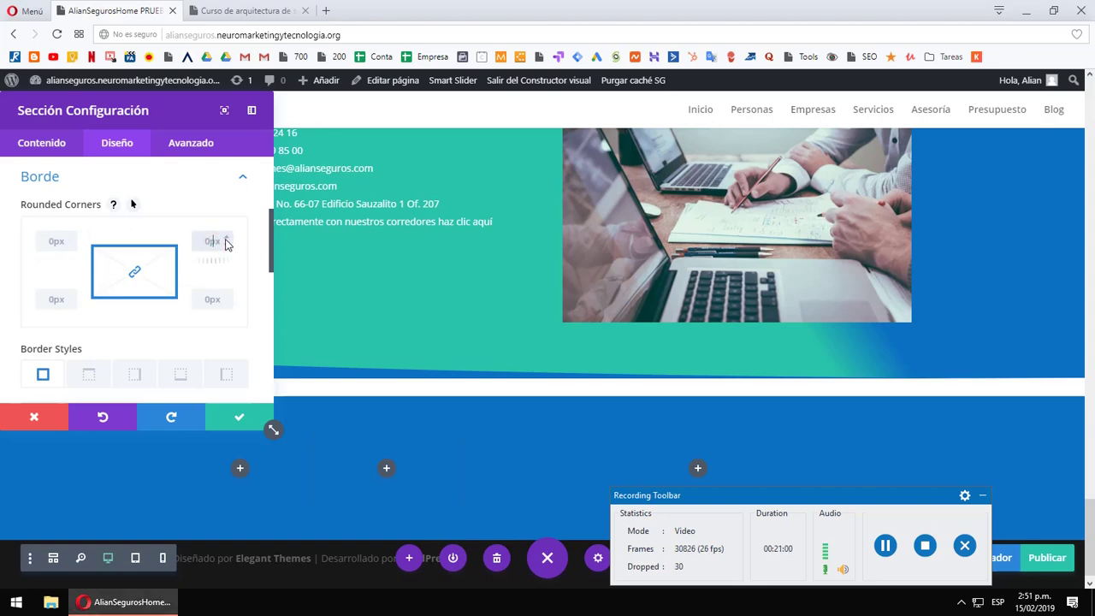
left_click(226, 238)
left_click(226, 239)
left_click(226, 239)
left_click(225, 239)
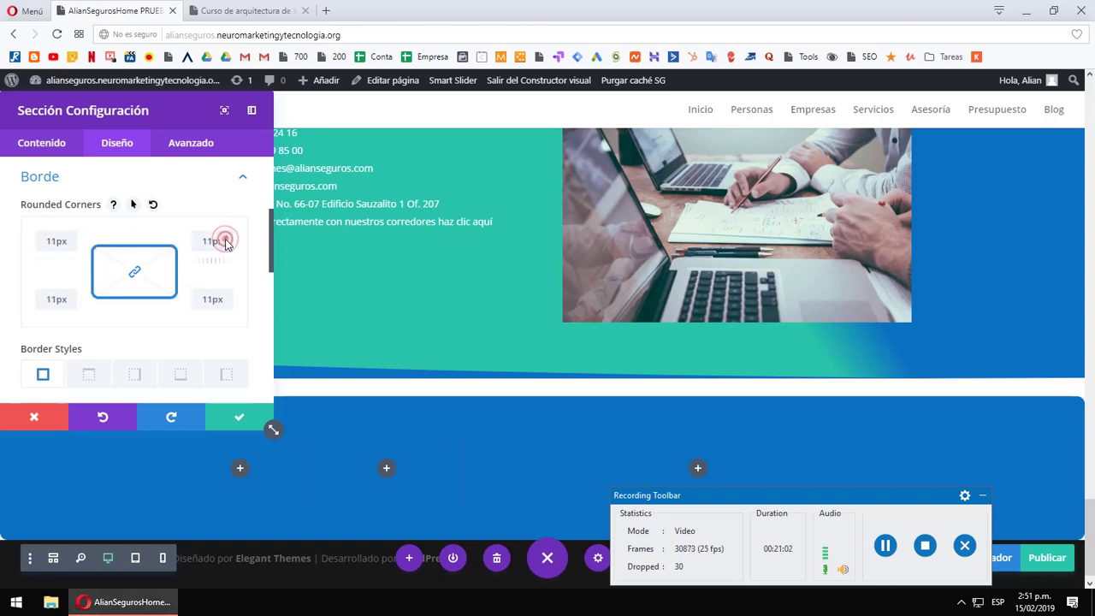
left_click(226, 239)
left_click(226, 239)
left_click(225, 239)
left_click(226, 239)
left_click(226, 239)
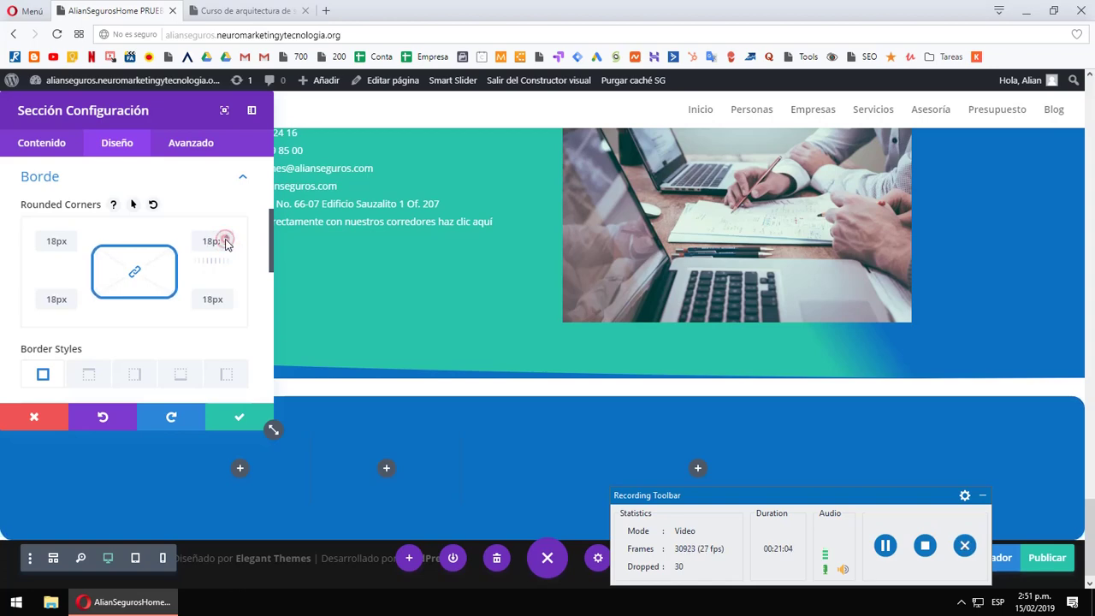
left_click(226, 239)
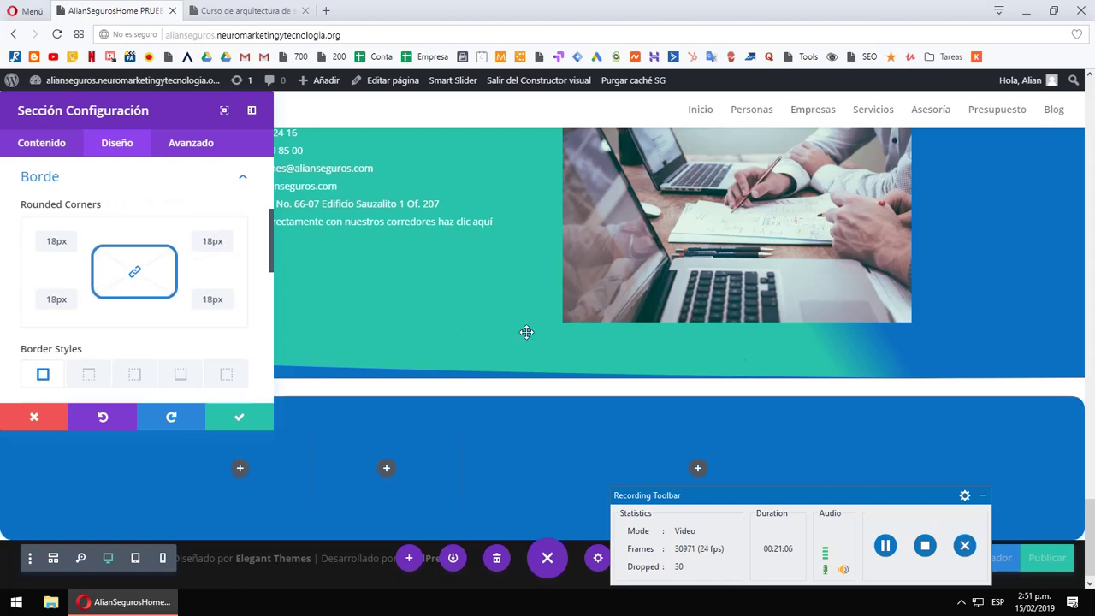
- Give the blue section an 11px left border and switch to the border style for all sides
scroll(204, 334, "down", 1)
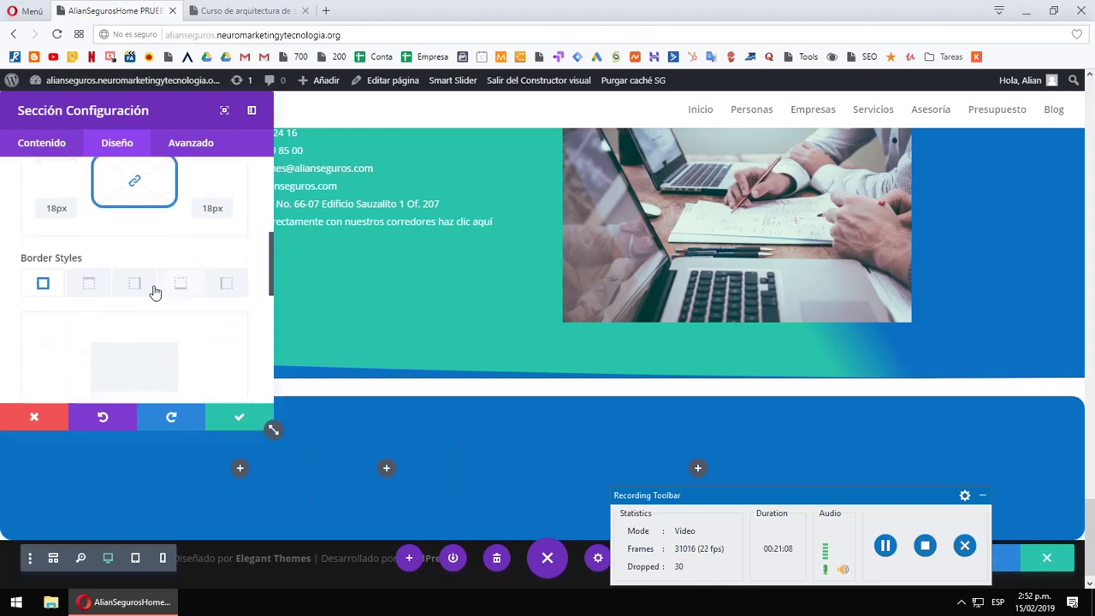
left_click(226, 284)
scroll(179, 296, "down", 2)
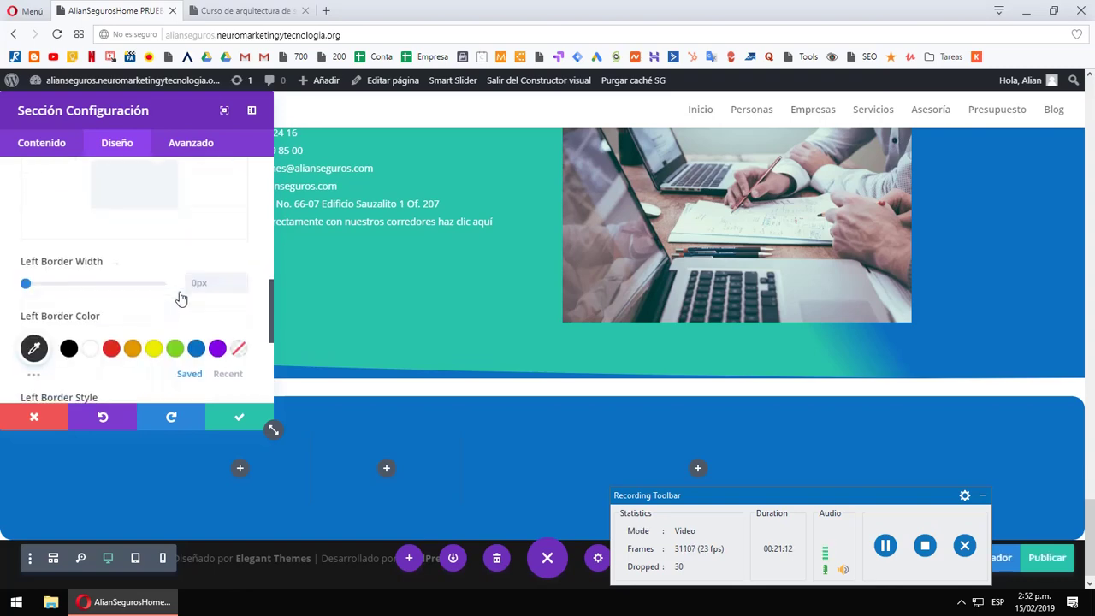
left_click_drag(27, 284, 56, 291)
scroll(124, 235, "up", 1)
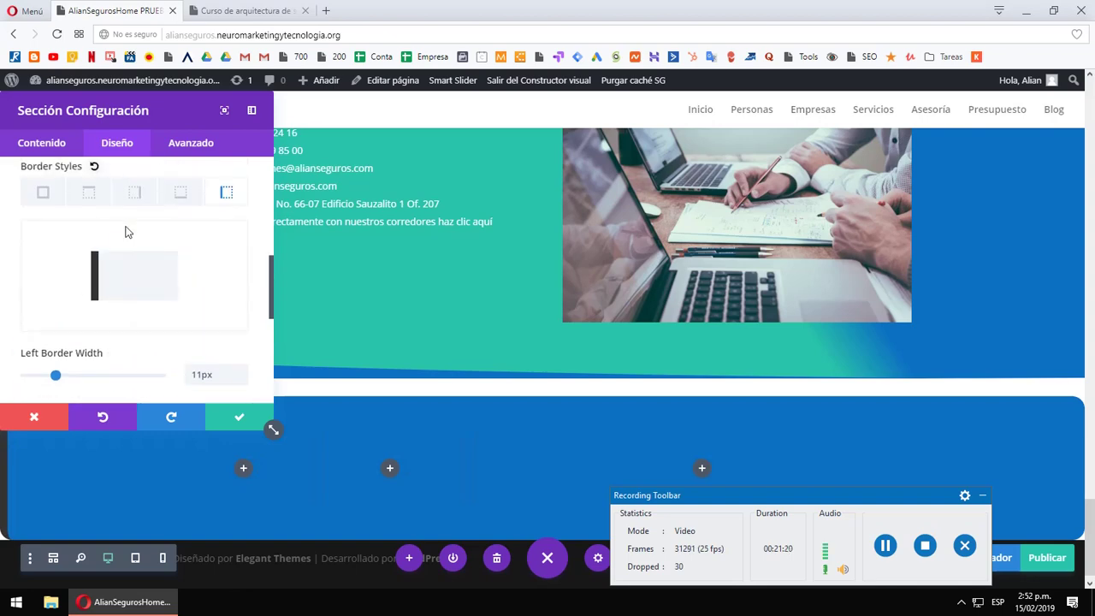
left_click(43, 193)
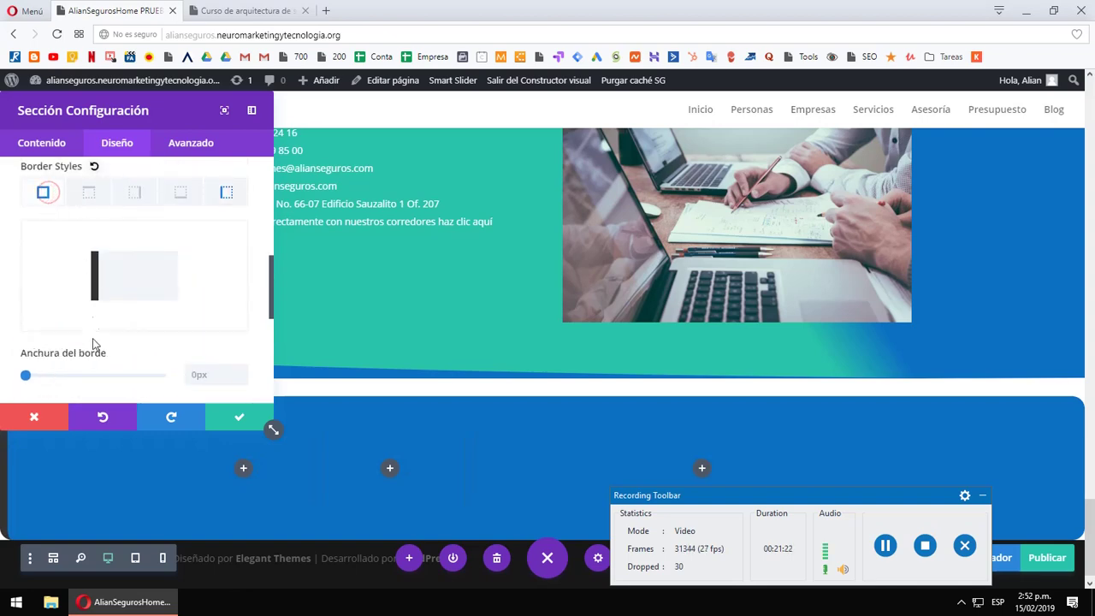
- Try a 1px border on all sides of the blue section and set its border style to Puntos
mouse_move(26, 377)
left_mouse_down()
mouse_move(75, 385)
mouse_move(25, 377)
left_mouse_up()
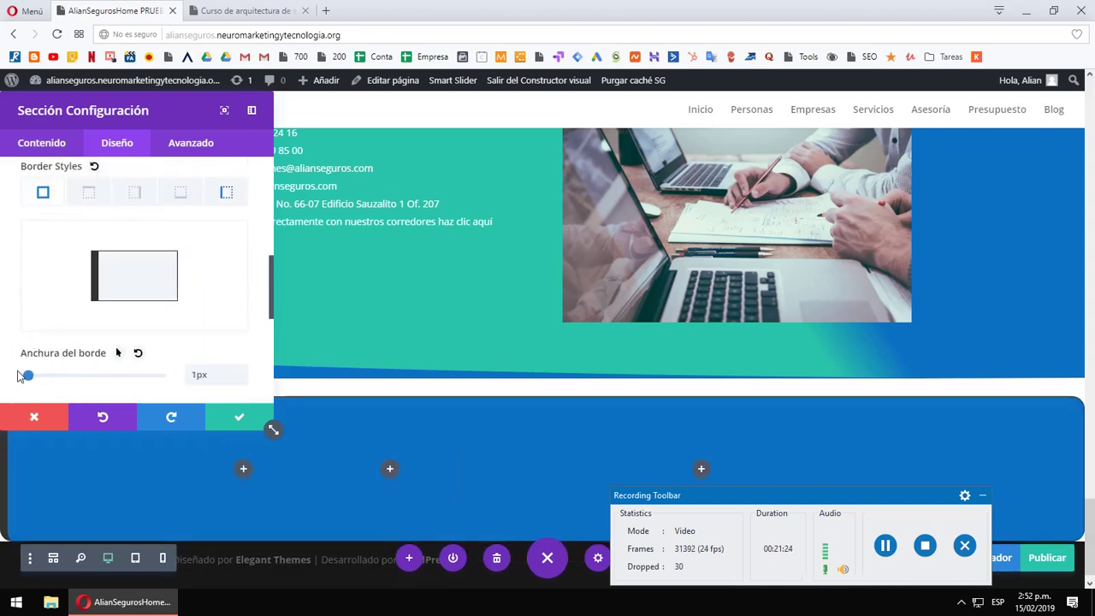
scroll(94, 297, "down", 1)
scroll(94, 296, "down", 3)
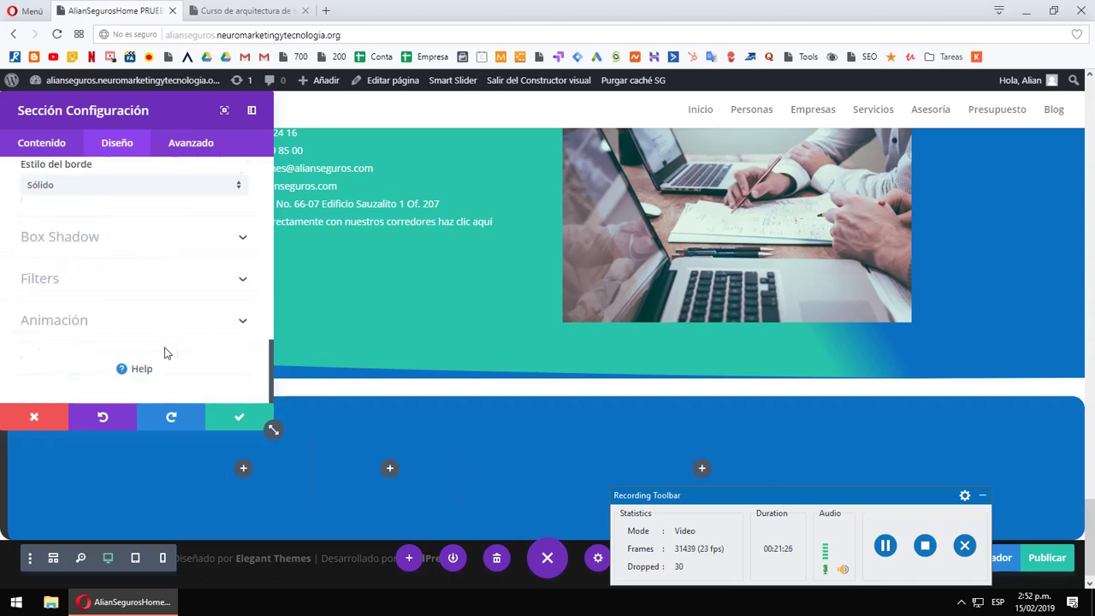
scroll(182, 248, "up", 1)
left_click(200, 275)
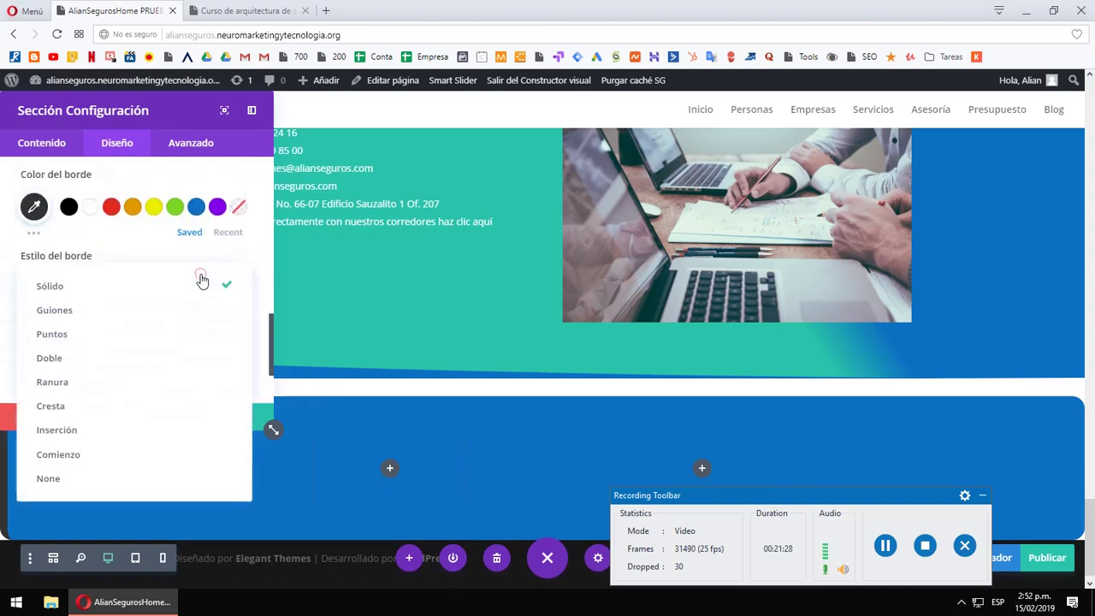
left_click(75, 335)
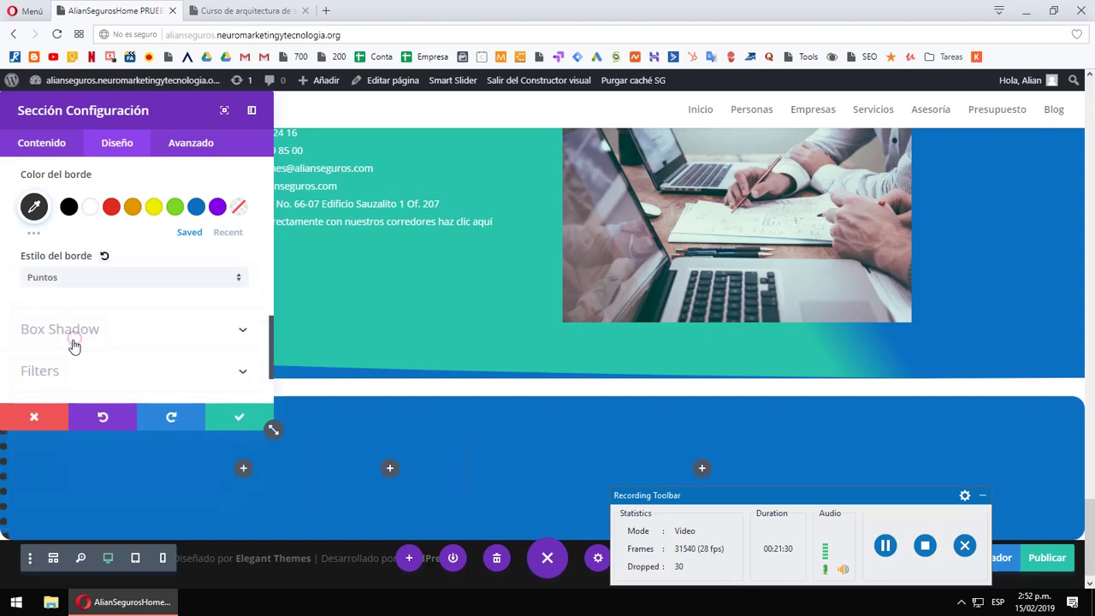
- Widen the dotted border on all sides of the blue section
scroll(130, 329, "up", 2)
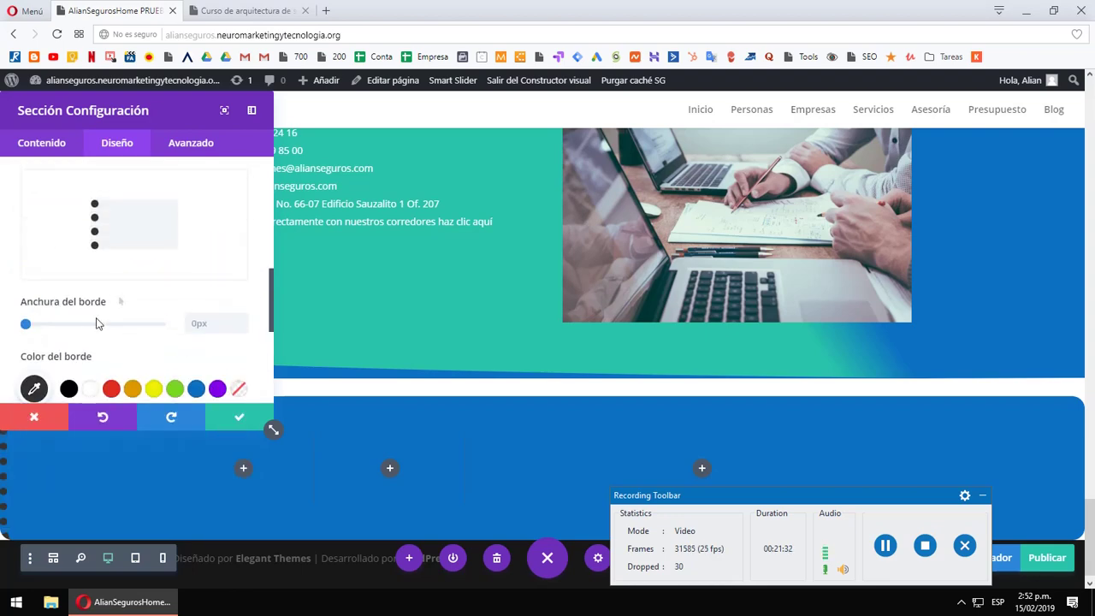
scroll(96, 323, "up", 2)
left_click(44, 322)
scroll(75, 323, "down", 1)
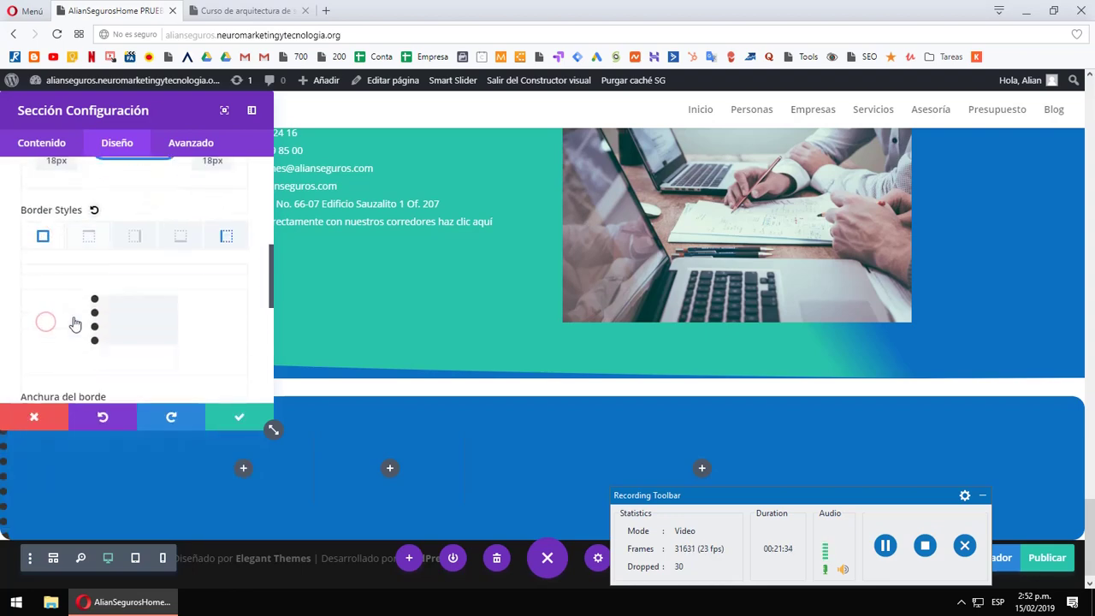
scroll(50, 346, "down", 2)
left_click_drag(26, 325, 60, 325)
scroll(153, 304, "down", 3)
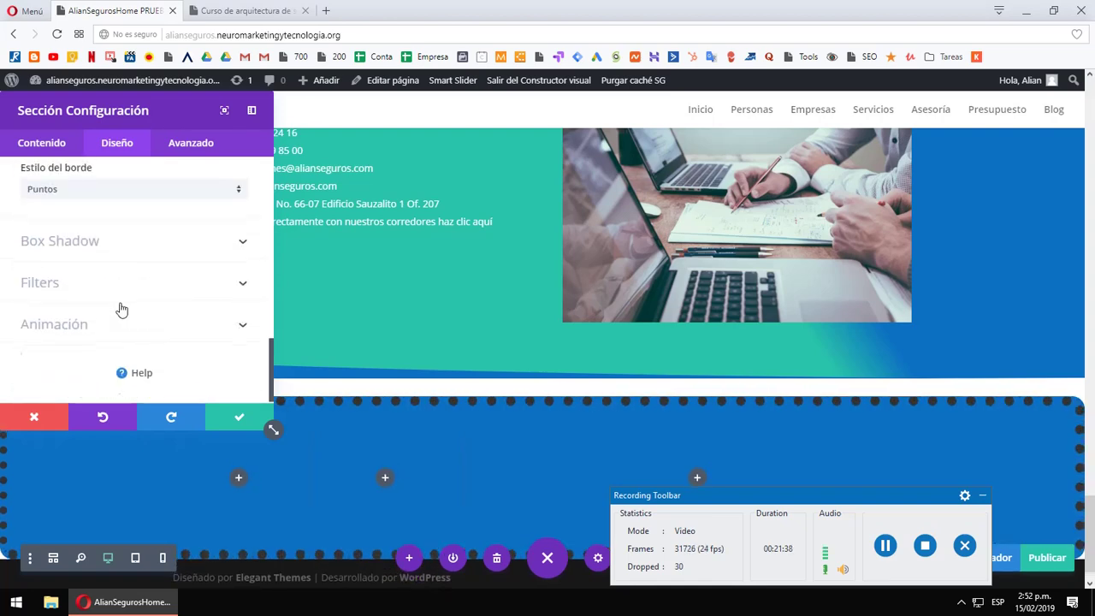
- Try the Cresta border style on the blue section and switch it to Guiones
scroll(171, 291, "up", 2)
left_click(207, 276)
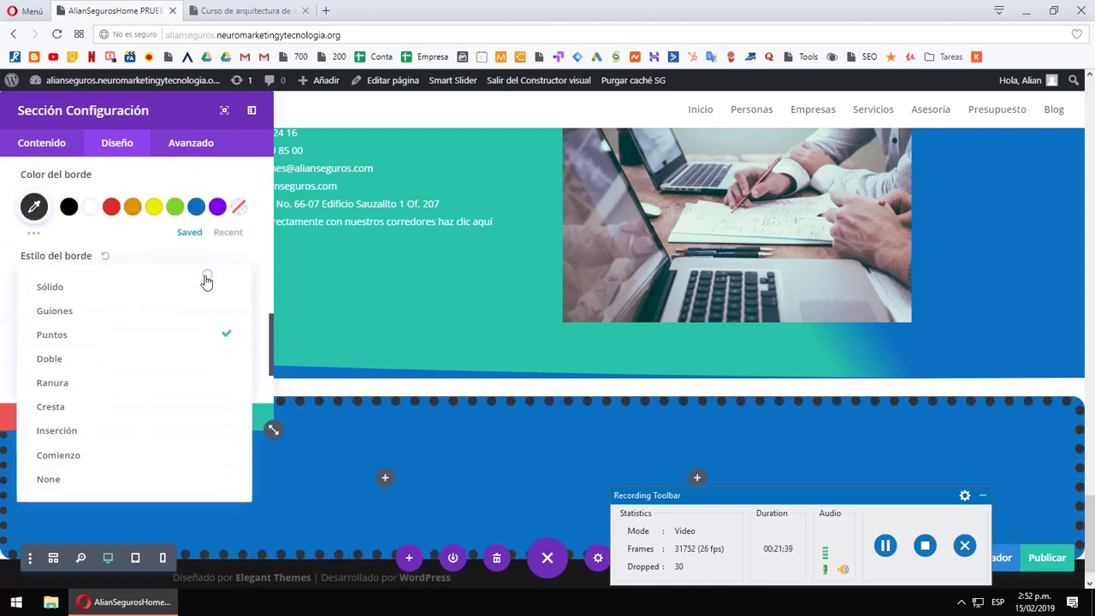
left_click(99, 407)
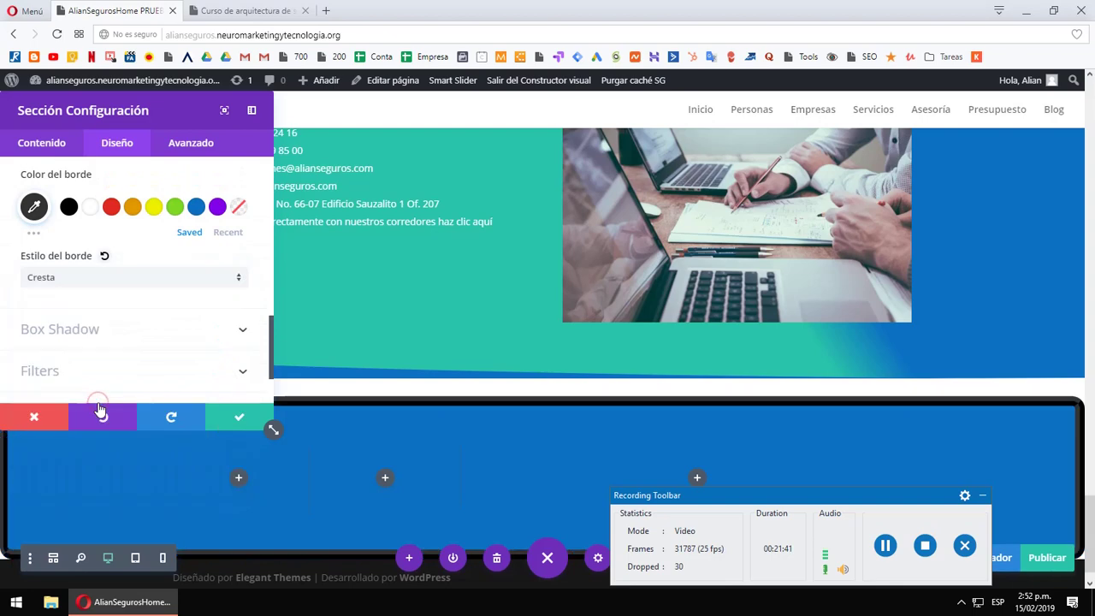
left_click(126, 286)
left_click(90, 311)
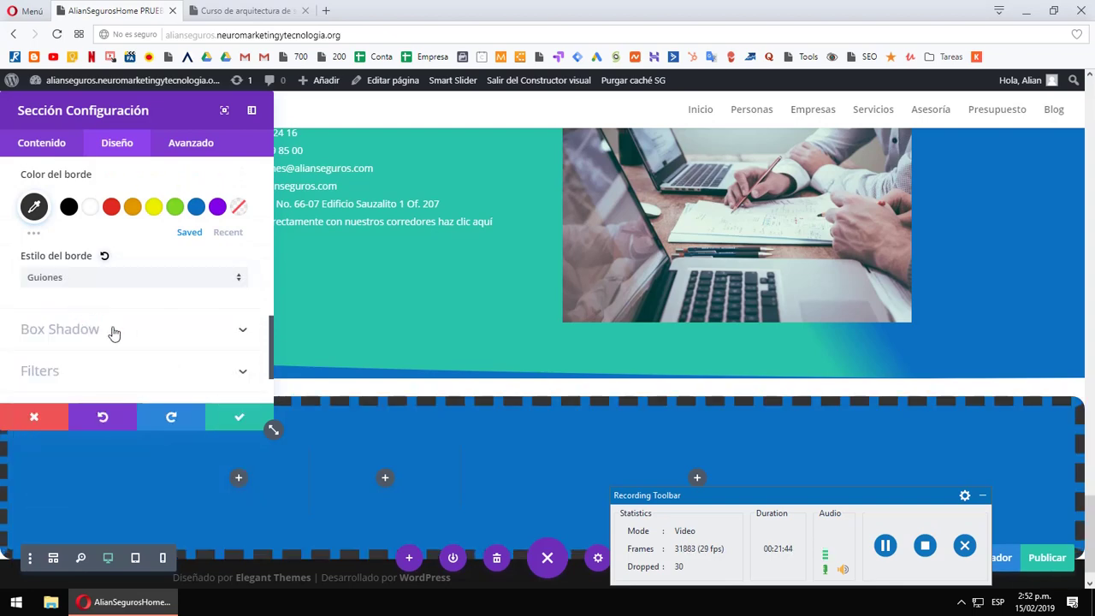
- Filter the blue section with a hue of 48deg, saturation of 23%, brightness of 136% and strongly reduced contrast
scroll(160, 359, "down", 2)
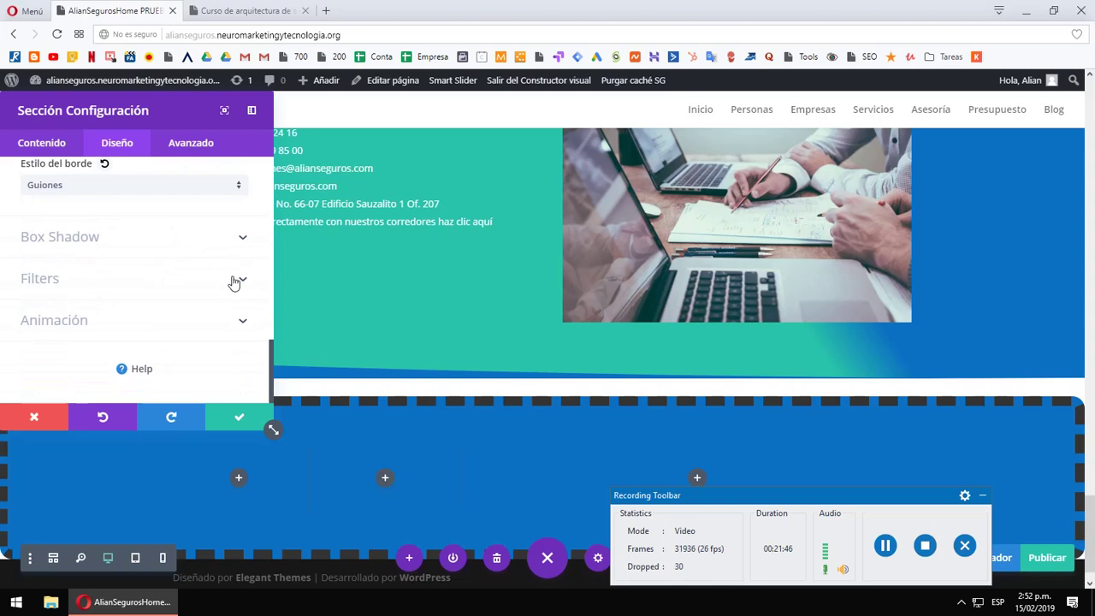
left_click(238, 282)
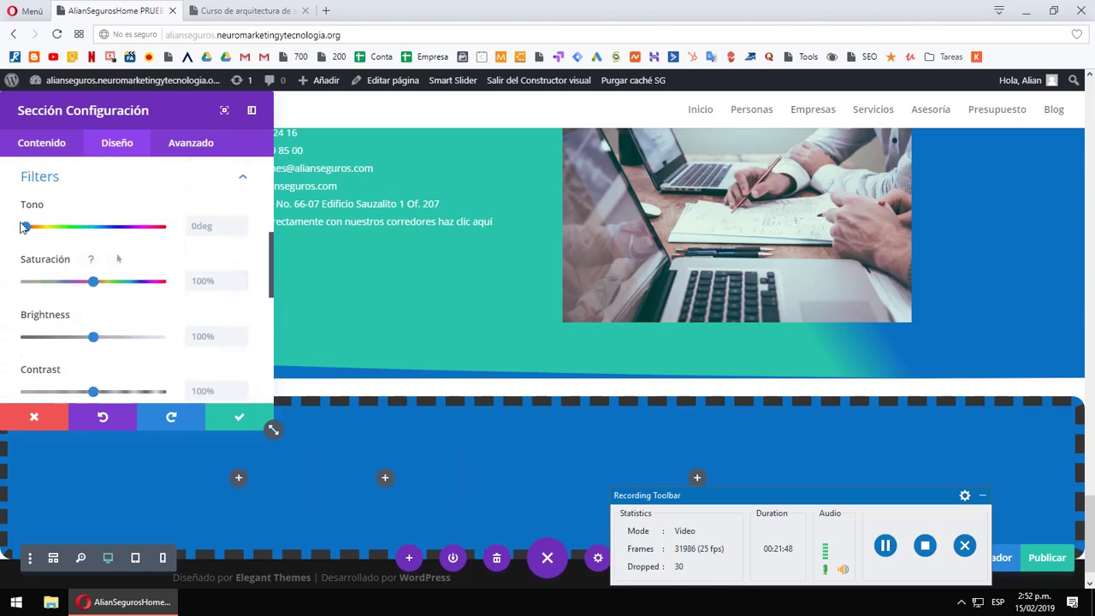
left_click_drag(26, 228, 53, 229)
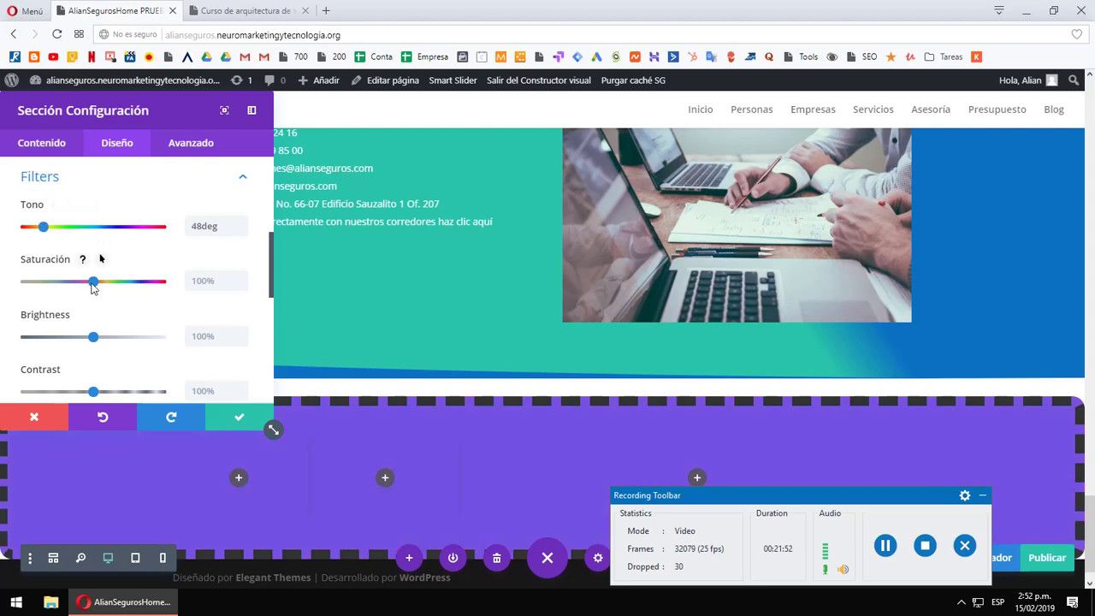
left_click_drag(92, 282, 41, 283)
left_click_drag(93, 337, 118, 342)
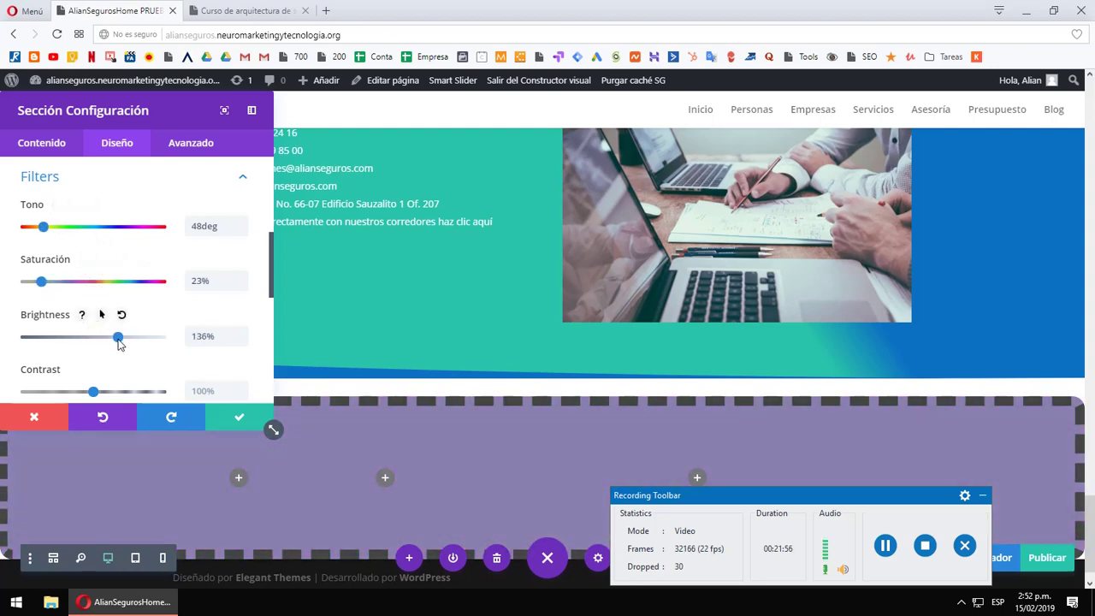
left_click_drag(81, 394, 31, 392)
scroll(144, 308, "down", 5)
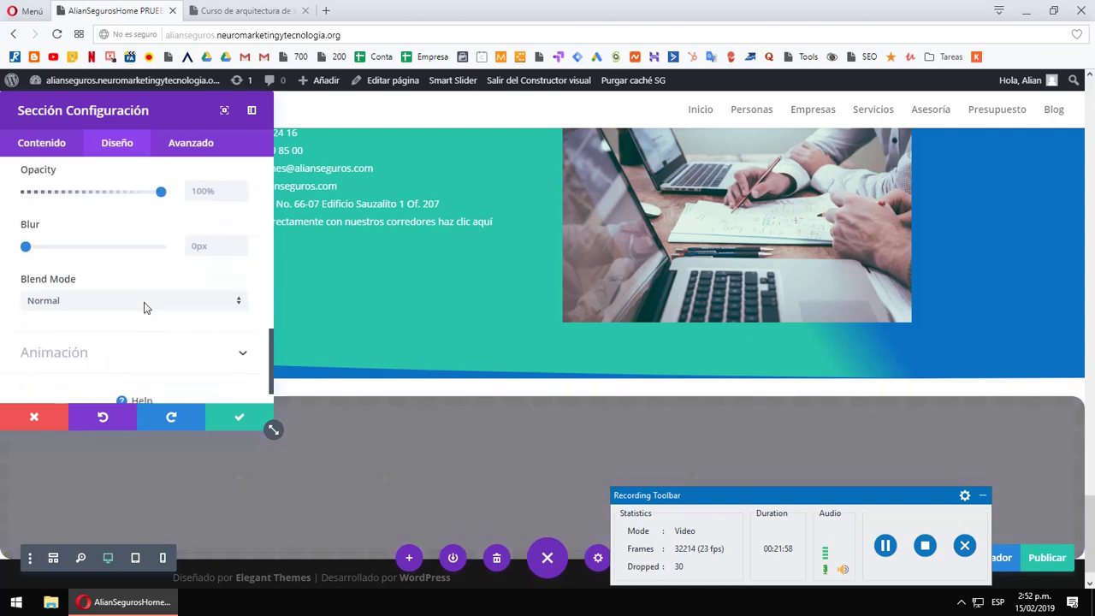
- Look over the blue section's animation styles and advanced settings and discard its unsaved changes
scroll(144, 309, "down", 1)
left_click(188, 323)
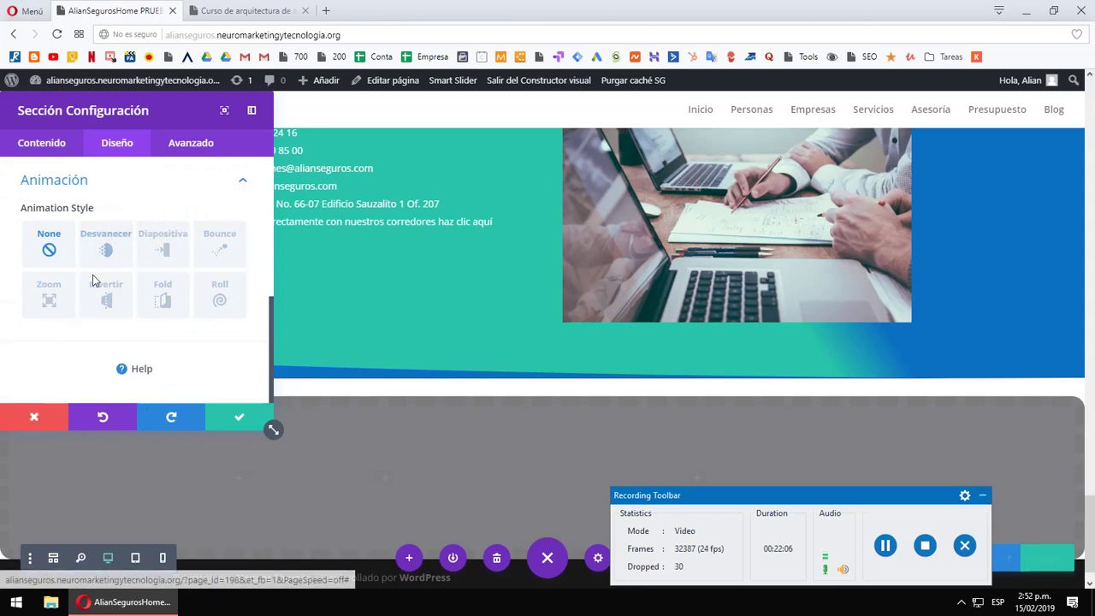
left_click(202, 145)
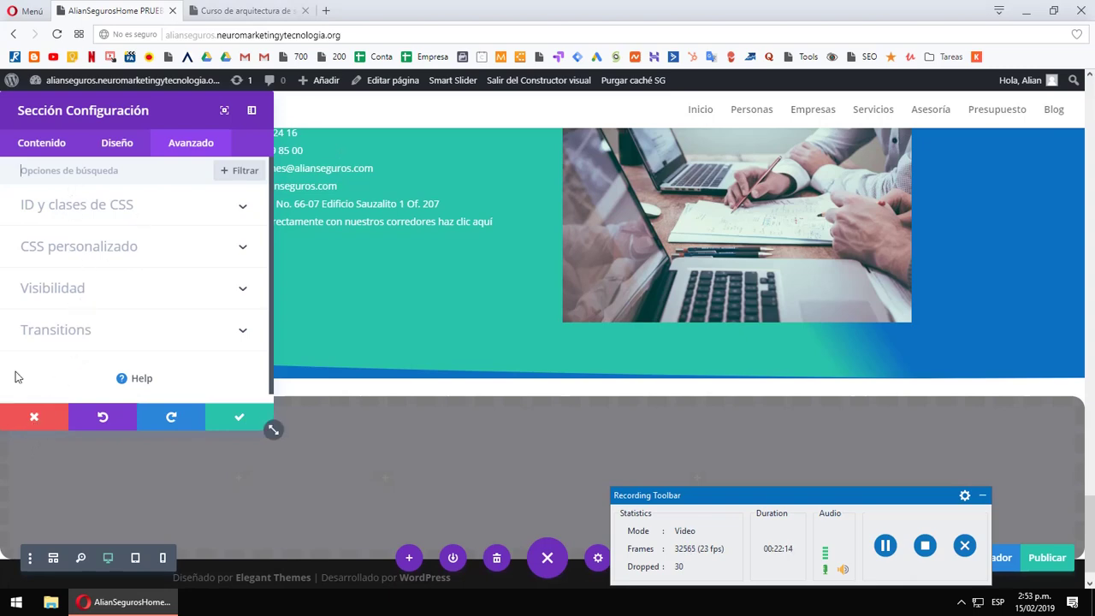
left_click(34, 417)
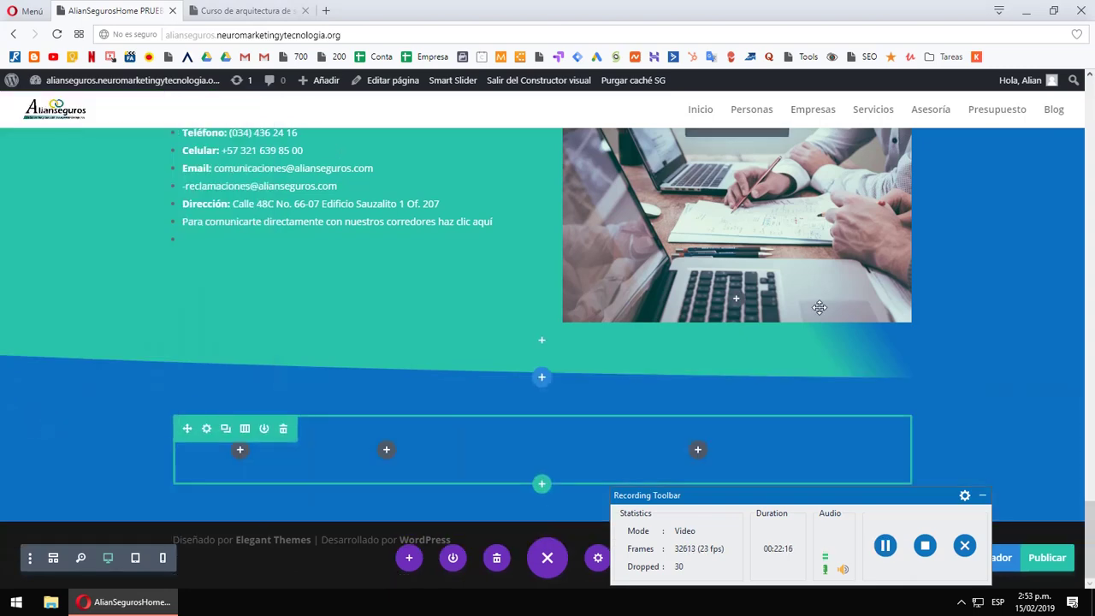
- Review the contact area and glance at the Thrive landing page in the other browser tab before returning to the homepage
scroll(819, 308, "up", 2)
scroll(829, 307, "down", 2)
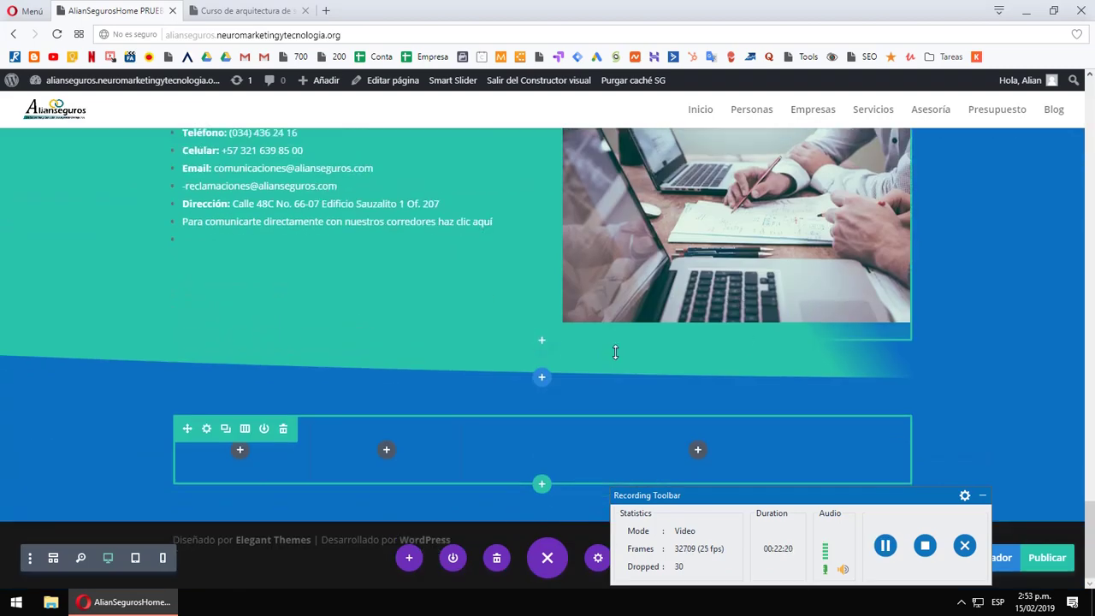
scroll(347, 410, "up", 2)
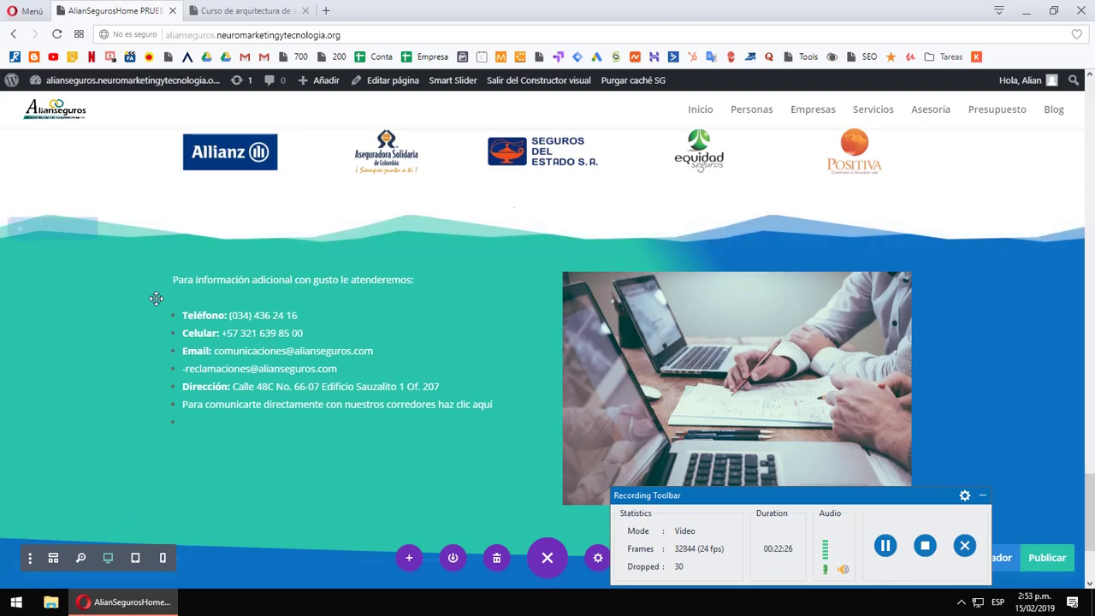
left_click(256, 10)
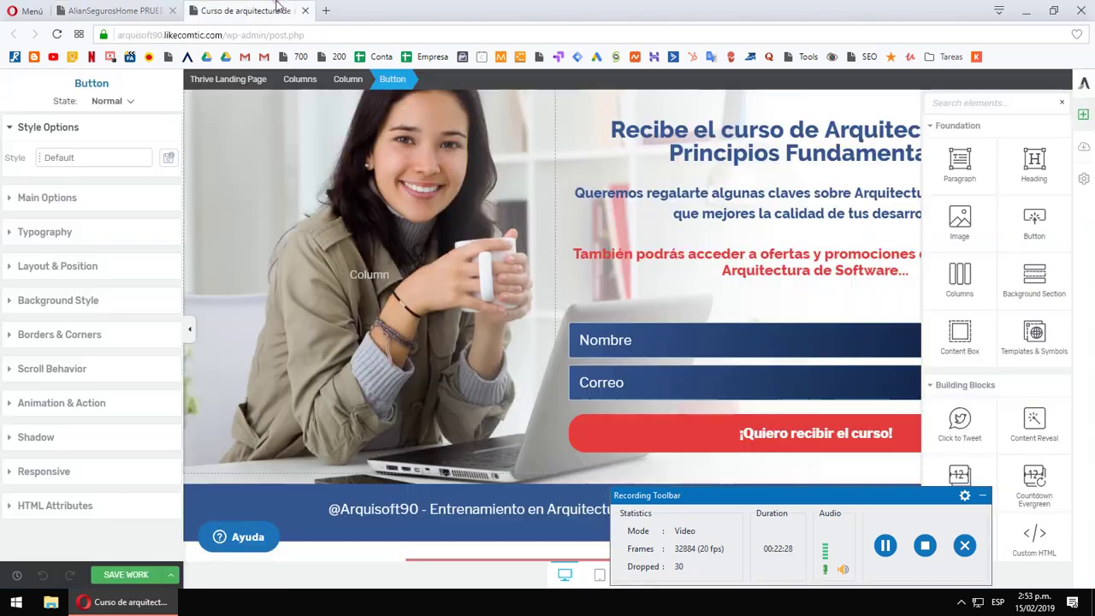
left_click(129, 10)
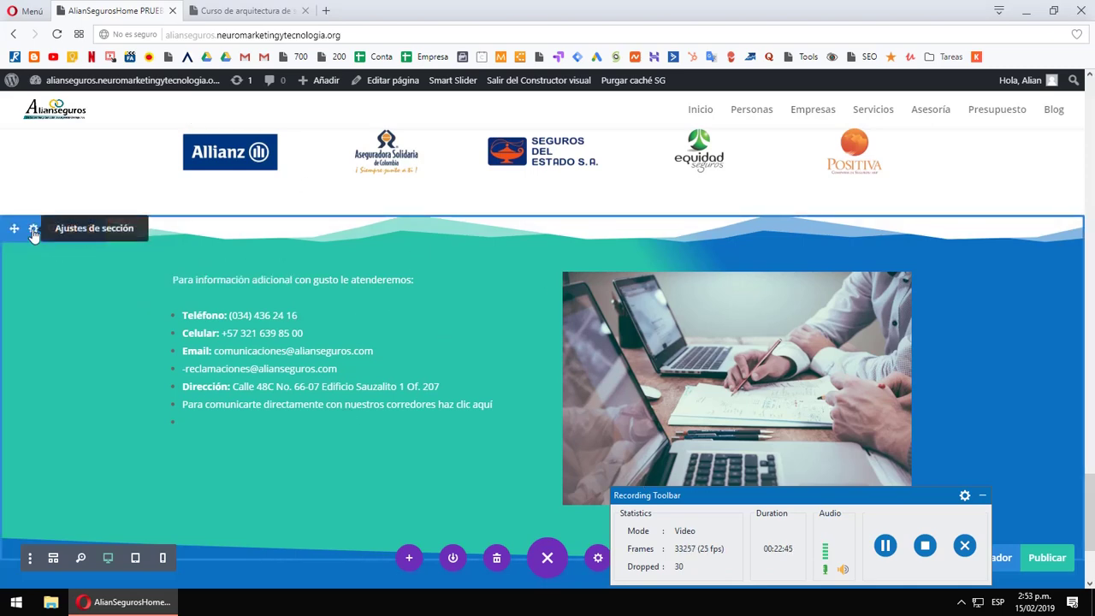
- Examine the contact section's design and advanced setting groups and close its settings without changes
left_click(33, 230)
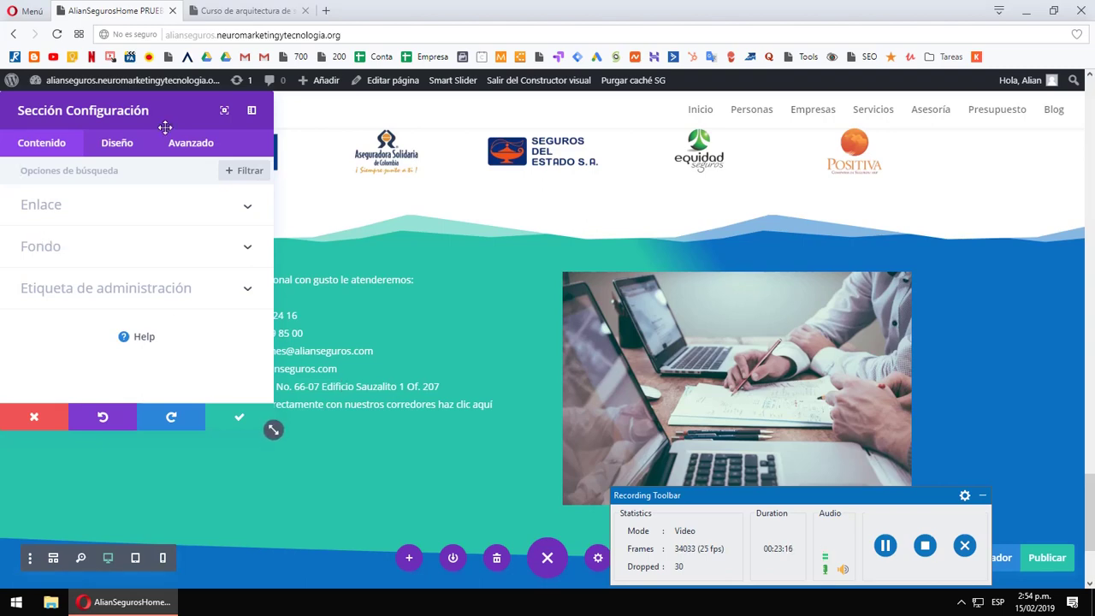
left_click(108, 147)
scroll(141, 291, "down", 3)
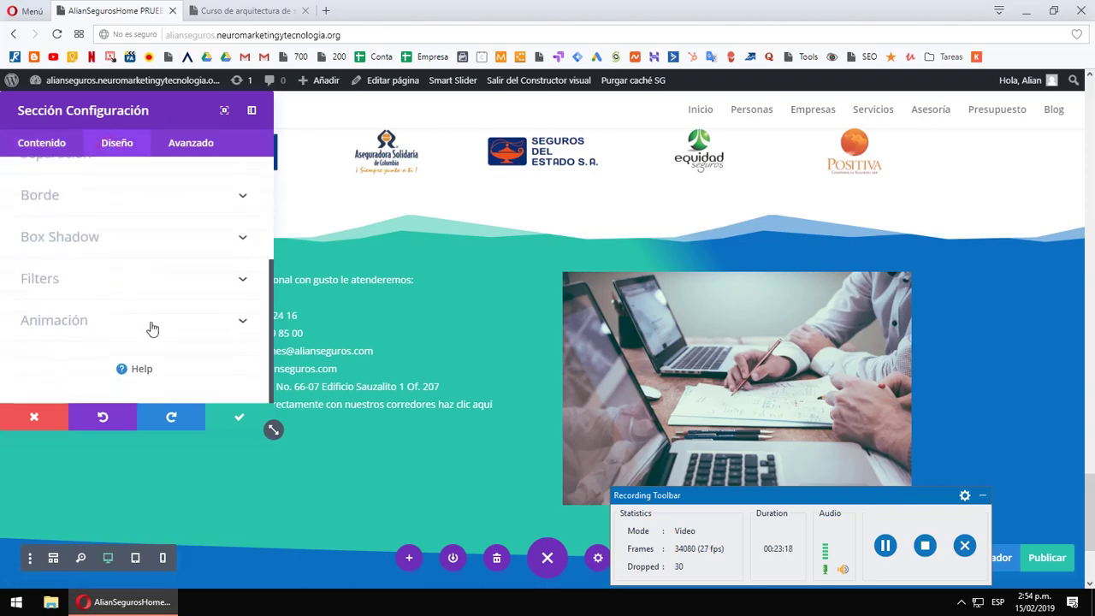
left_click(199, 144)
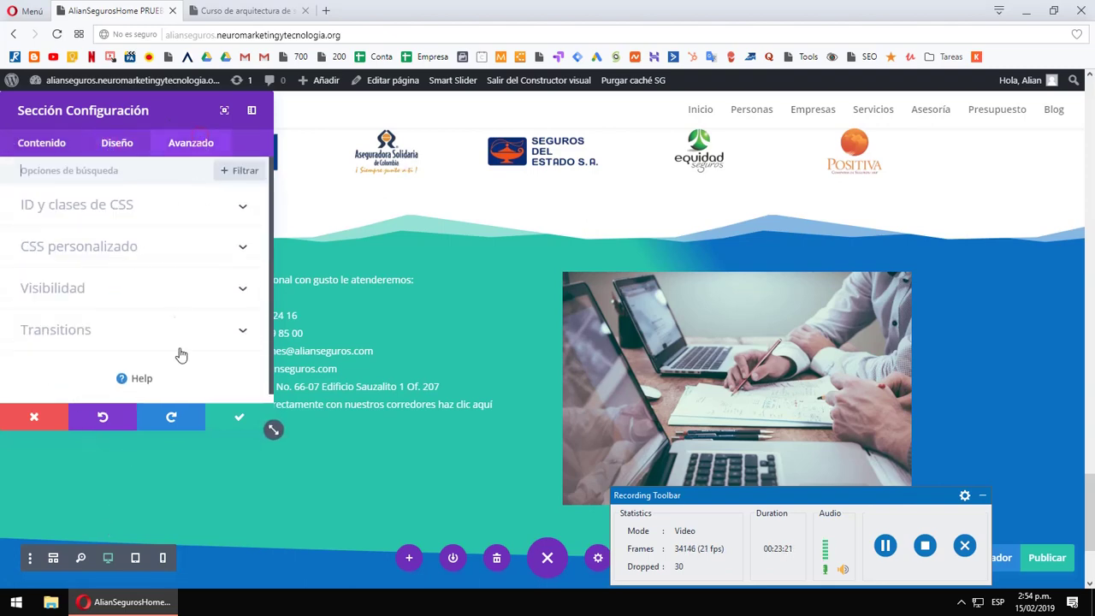
left_click(120, 143)
scroll(118, 299, "down", 3)
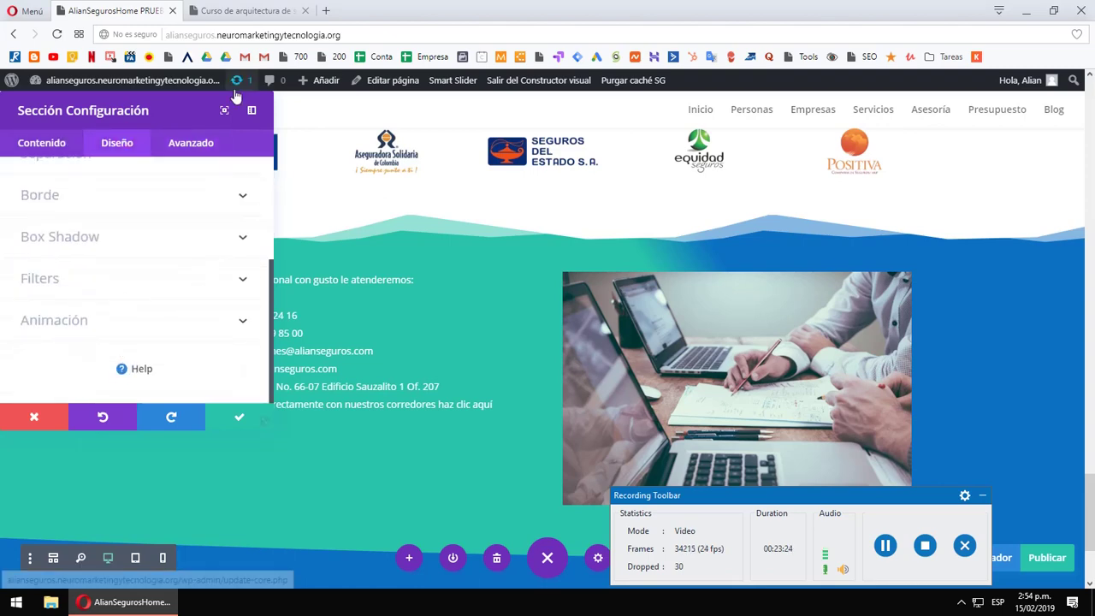
left_click(47, 416)
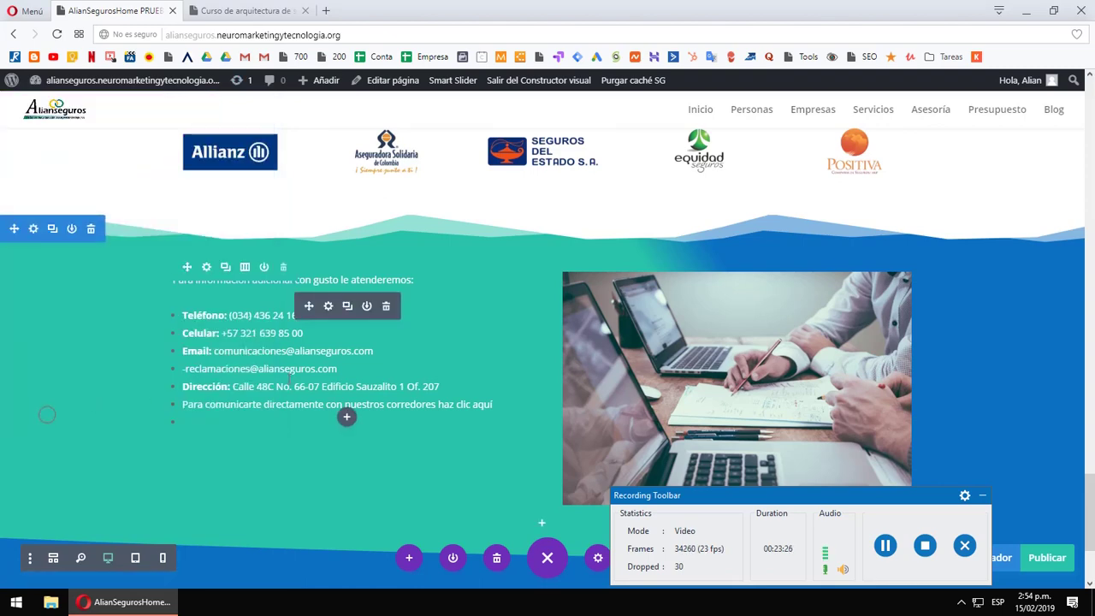
- Insert a row of six equal columns below the empty row in the blue section and add an accordion module to its first column
scroll(892, 335, "down", 2)
scroll(898, 343, "up", 1)
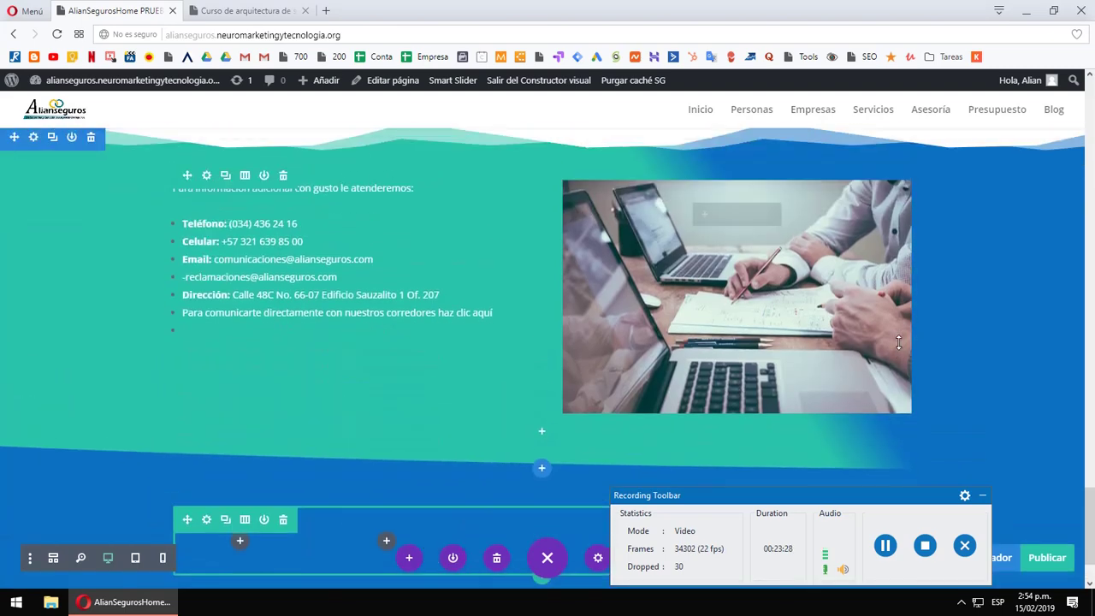
scroll(899, 342, "up", 1)
scroll(201, 271, "down", 2)
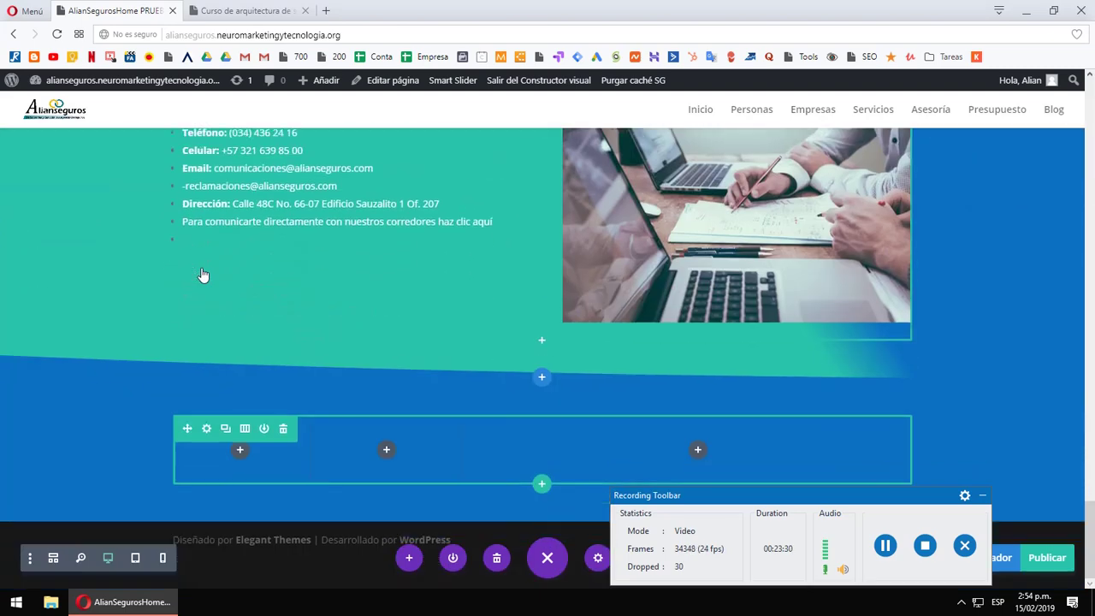
scroll(213, 299, "up", 2)
scroll(717, 362, "down", 1)
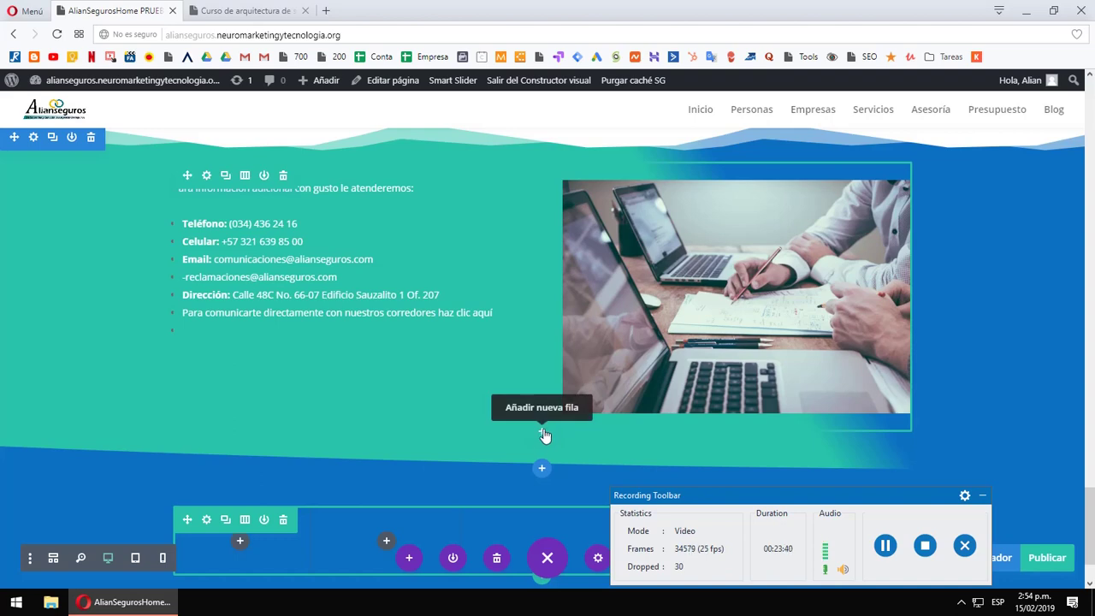
scroll(544, 436, "down", 1)
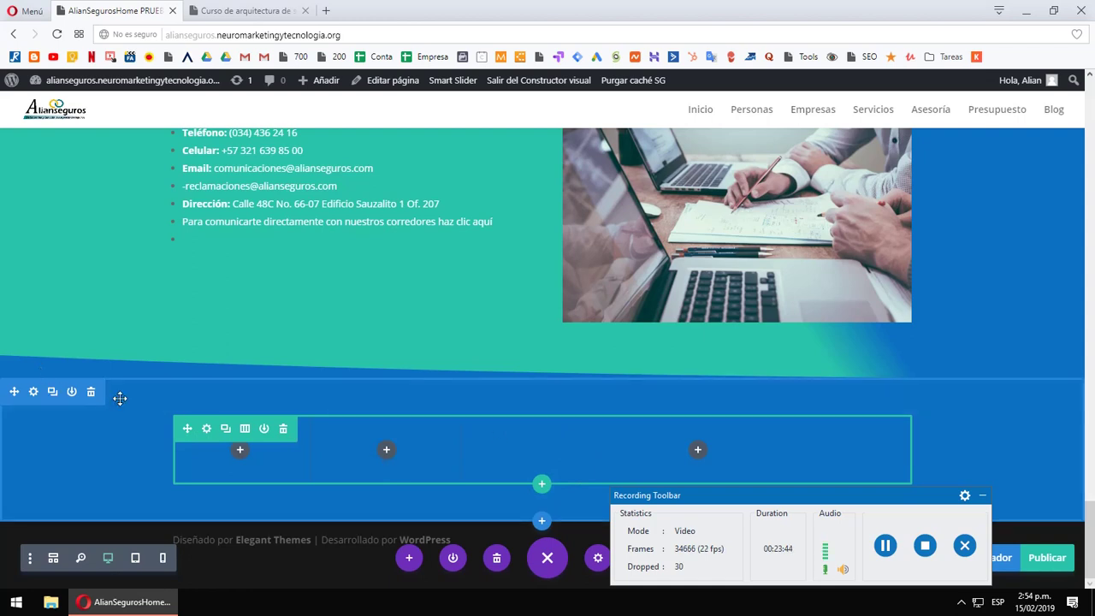
left_click(541, 486)
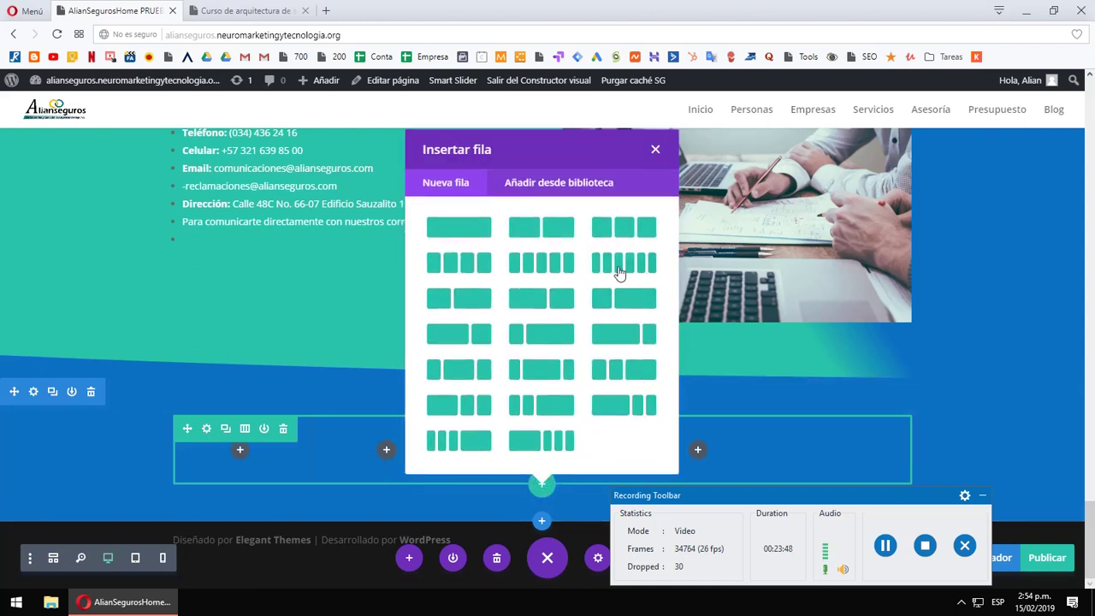
left_click(620, 270)
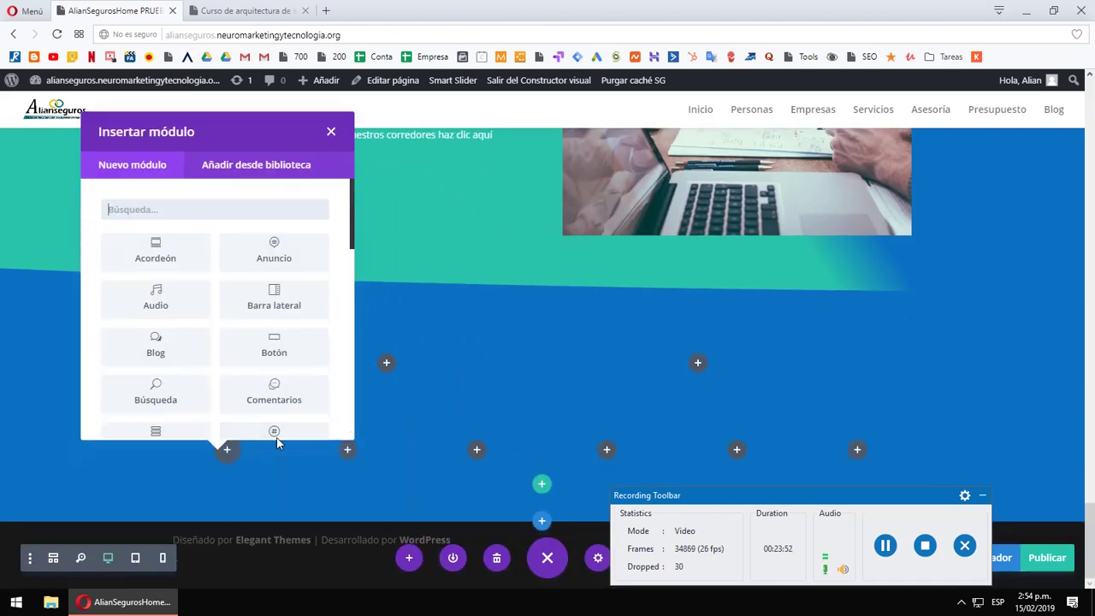
left_click(151, 258)
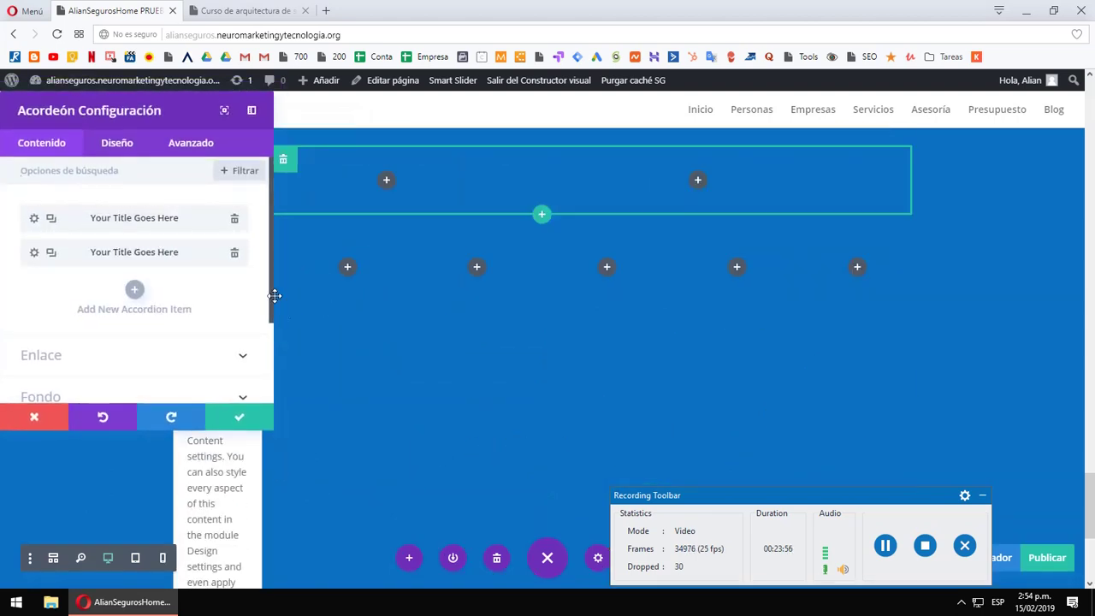
left_click(43, 418)
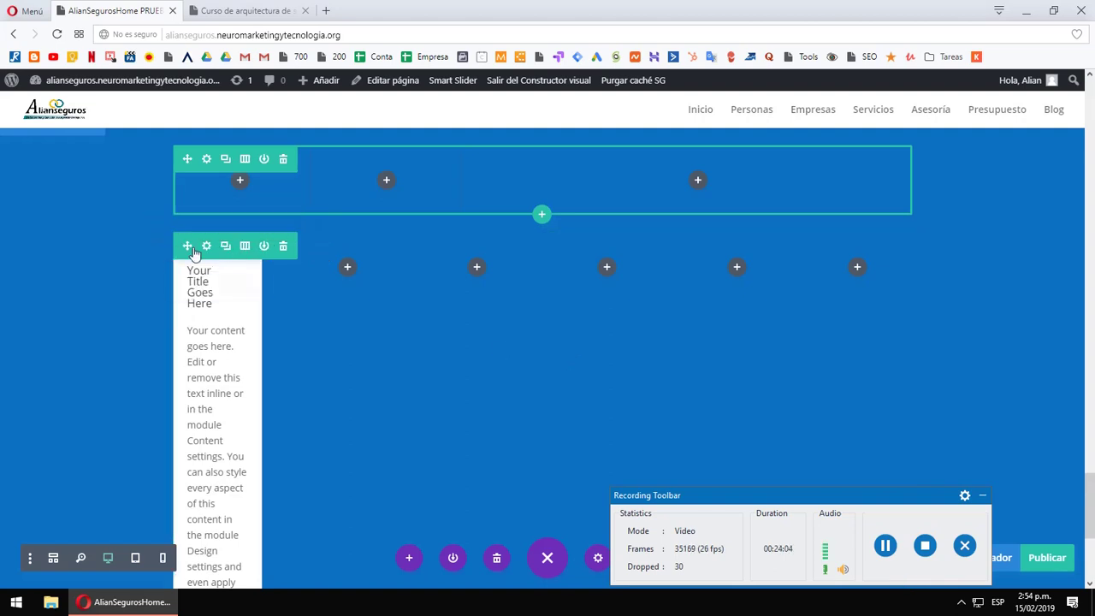
- Change the accordion row's column structure to two equal columns
left_click(246, 248)
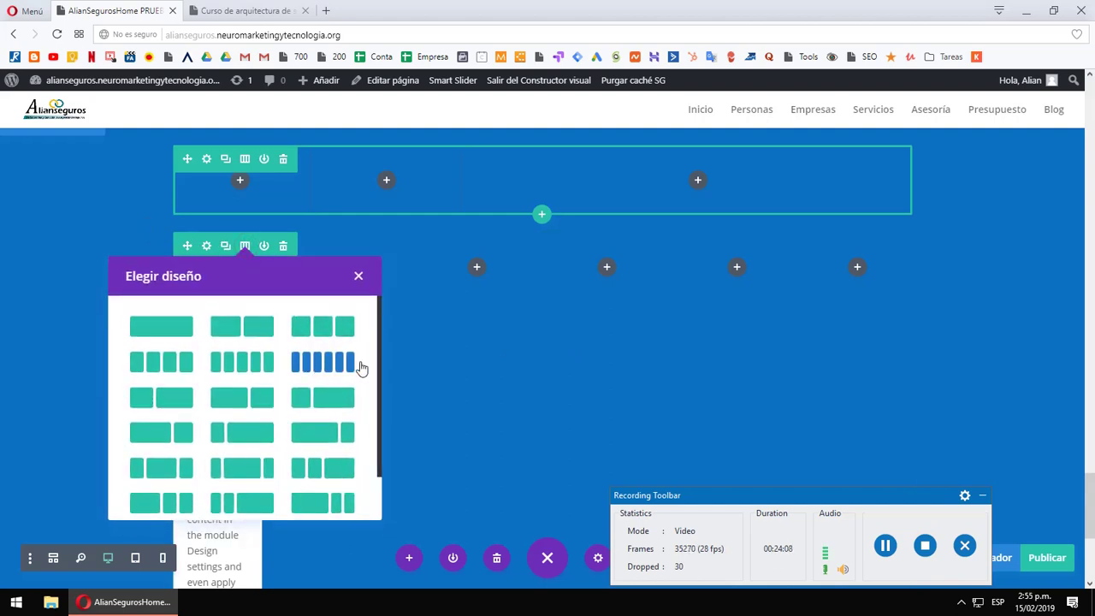
left_click(242, 326)
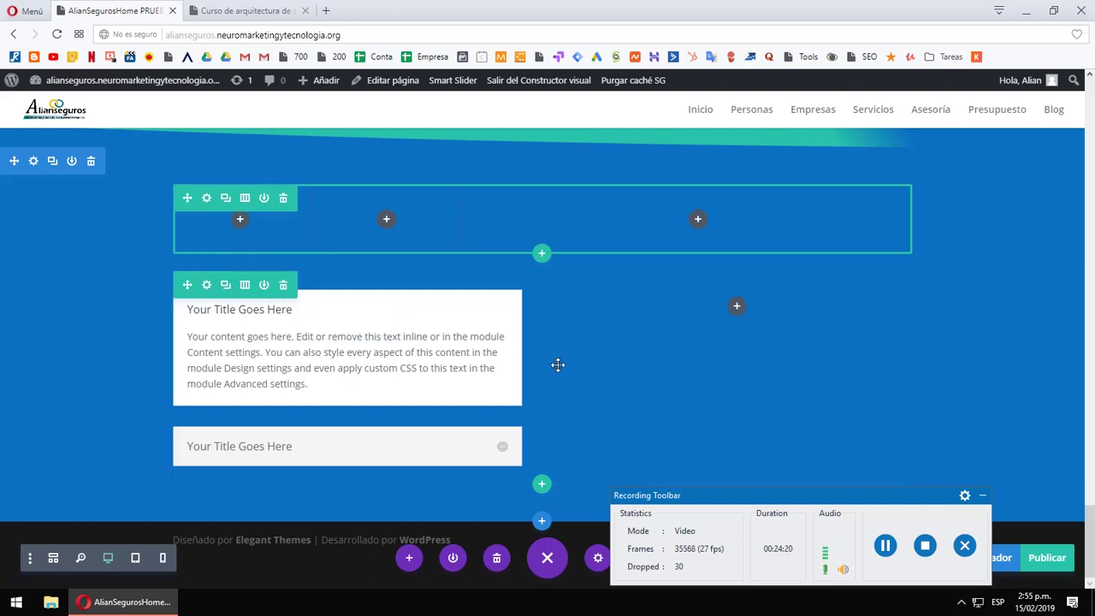
- Give the accordion row a translucent pale green background, rgba(196,216,173,0.24)
left_click(207, 286)
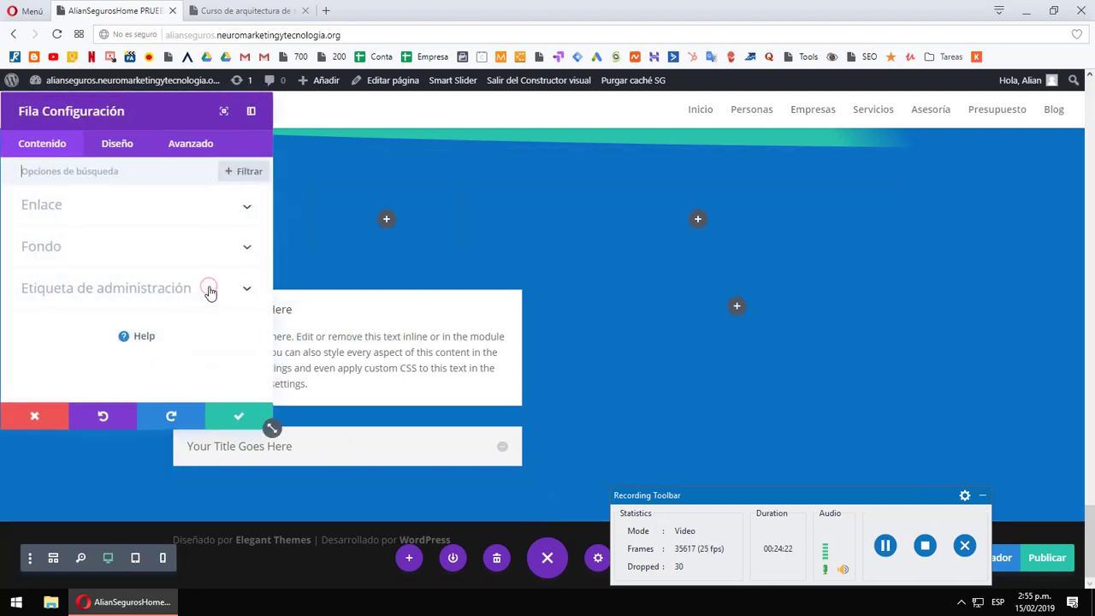
left_click(250, 250)
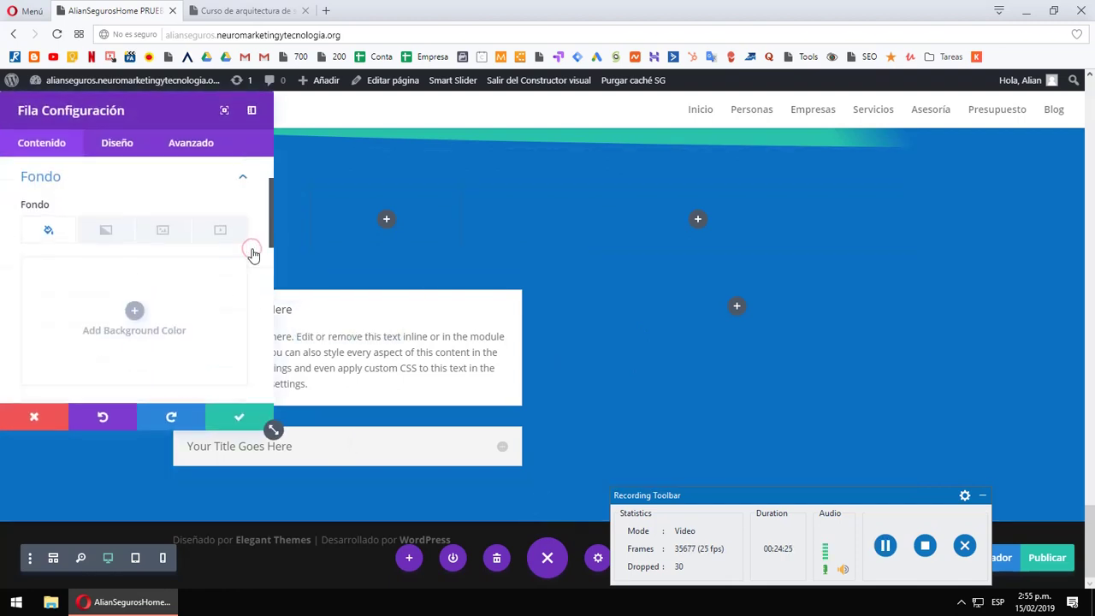
left_click(133, 311)
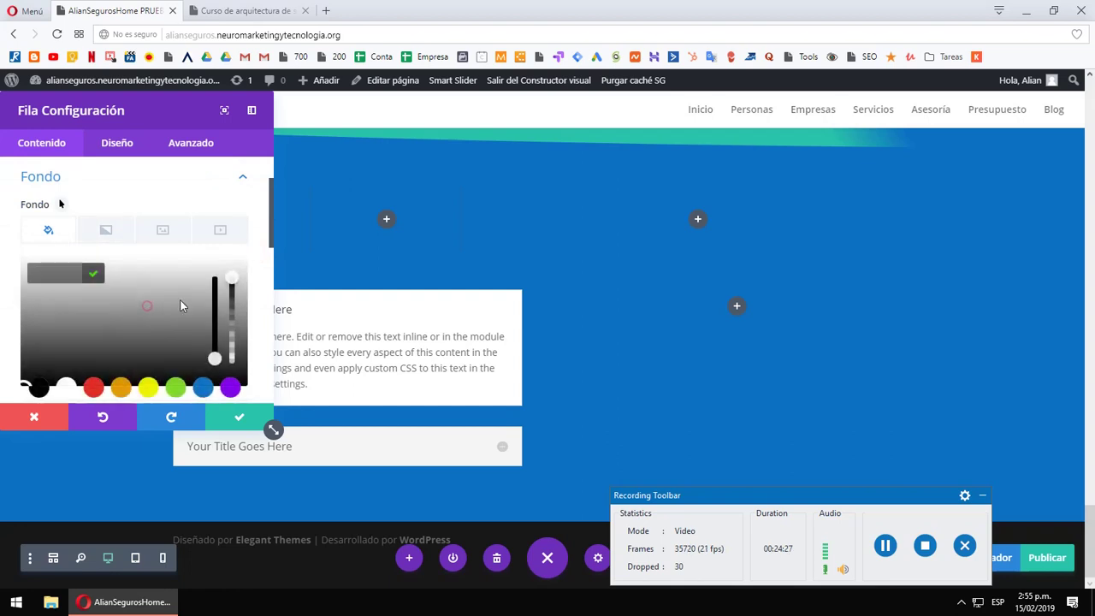
left_click(176, 389)
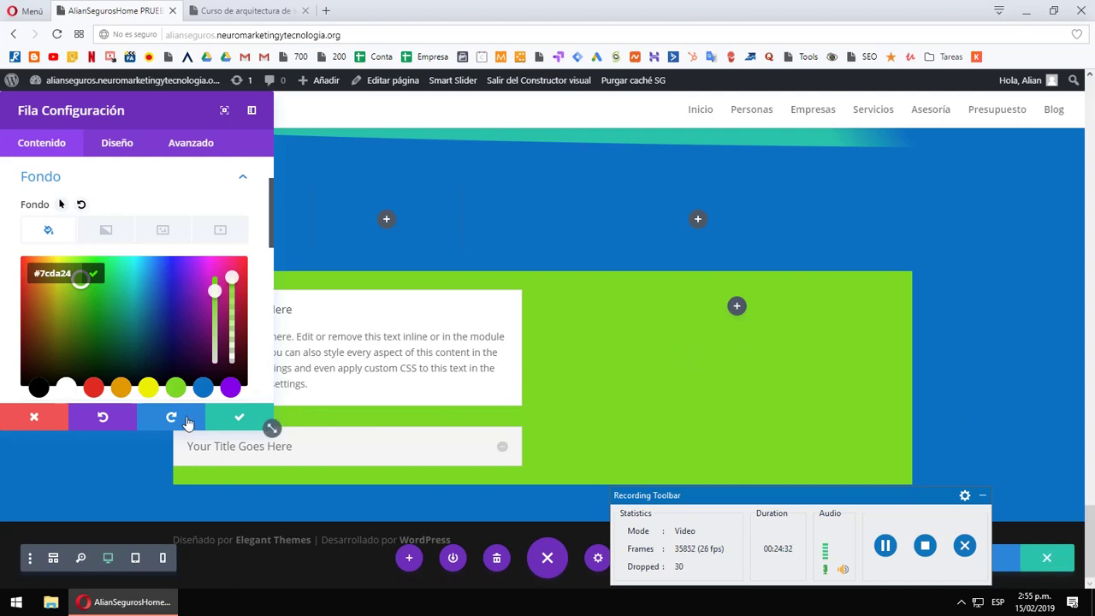
left_click_drag(215, 291, 221, 344)
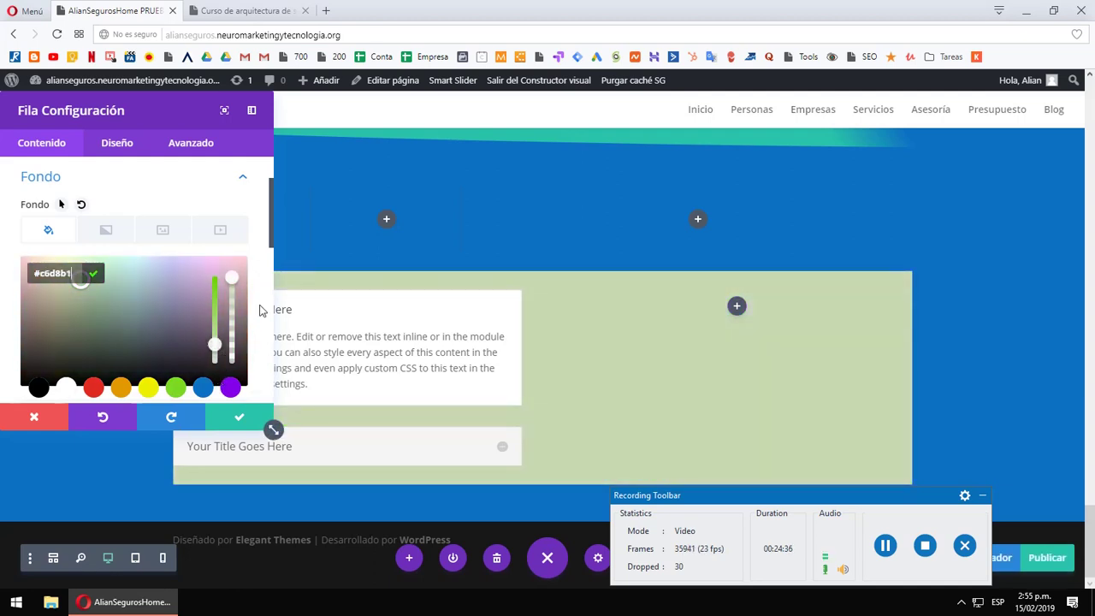
left_click_drag(232, 279, 246, 350)
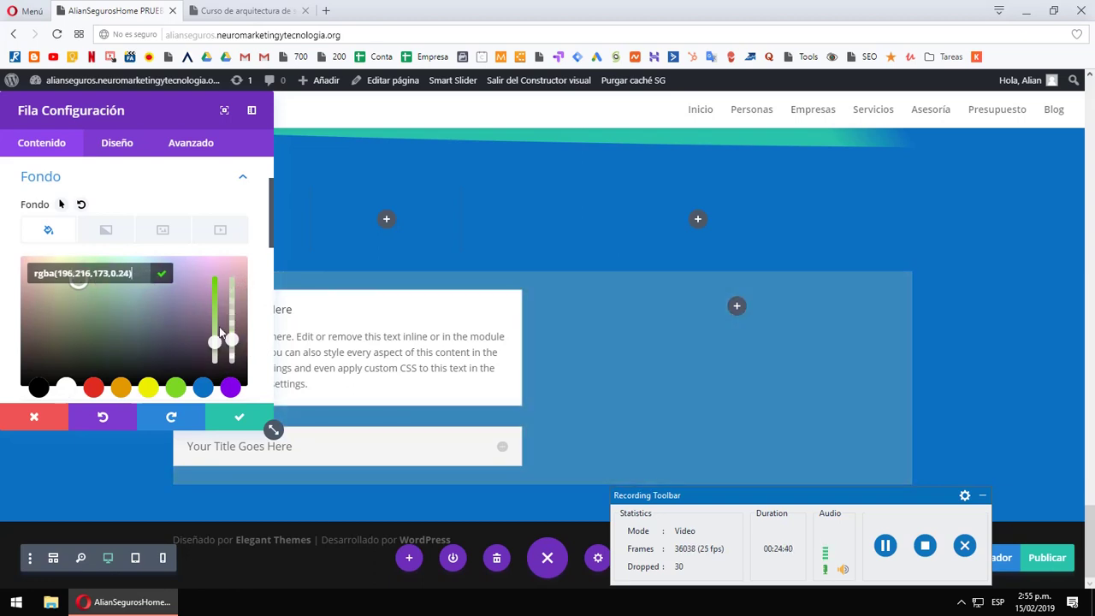
- Give the row's second column a light gray background color
scroll(120, 336, "down", 2)
scroll(162, 325, "down", 2)
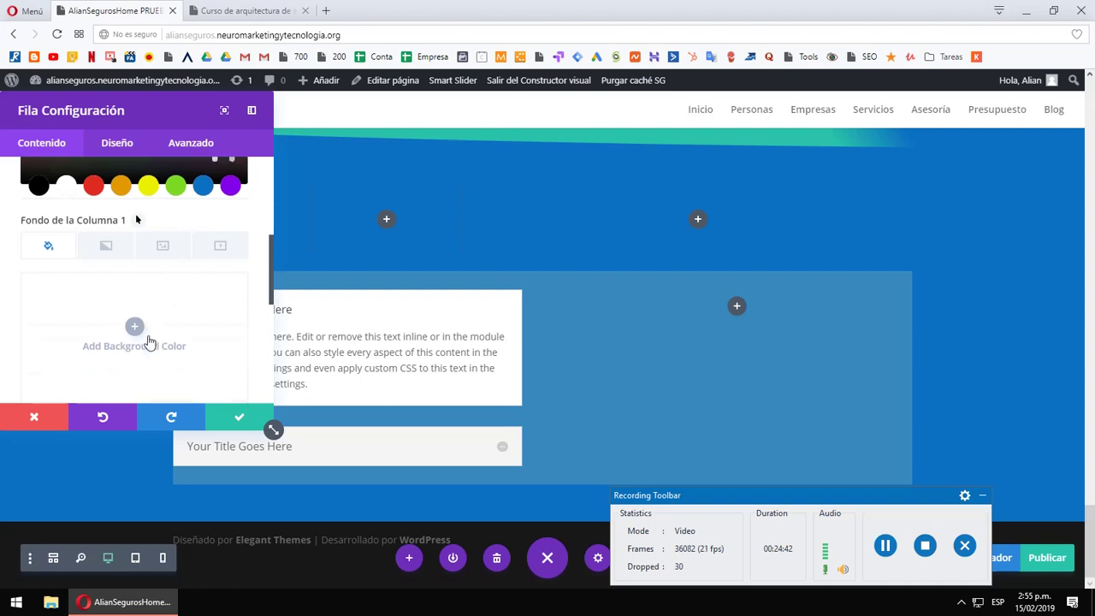
scroll(96, 311, "down", 2)
scroll(95, 311, "up", 2)
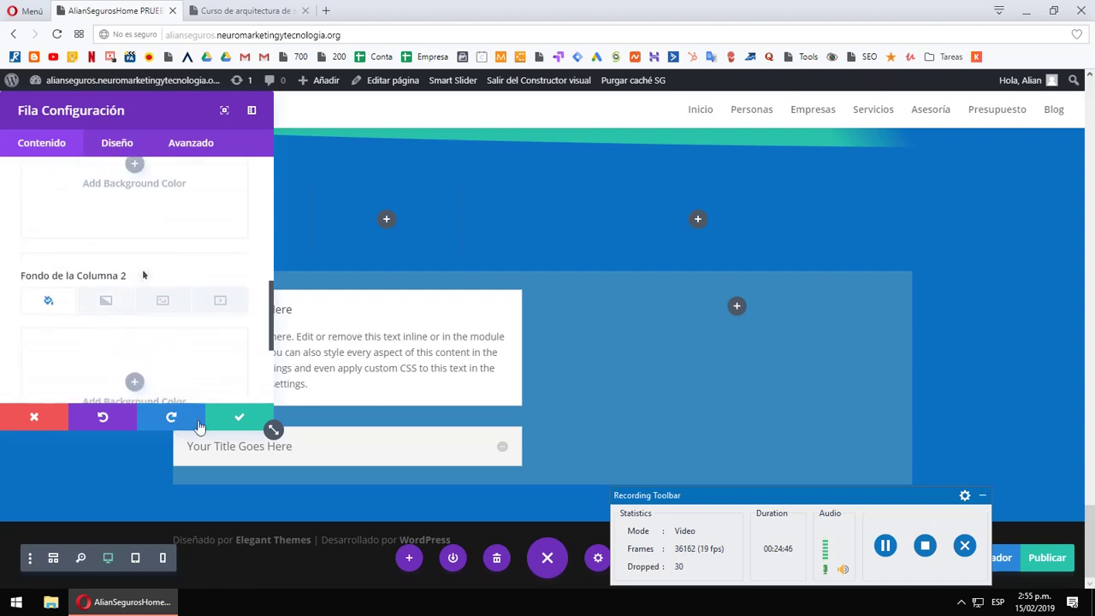
left_click(107, 302)
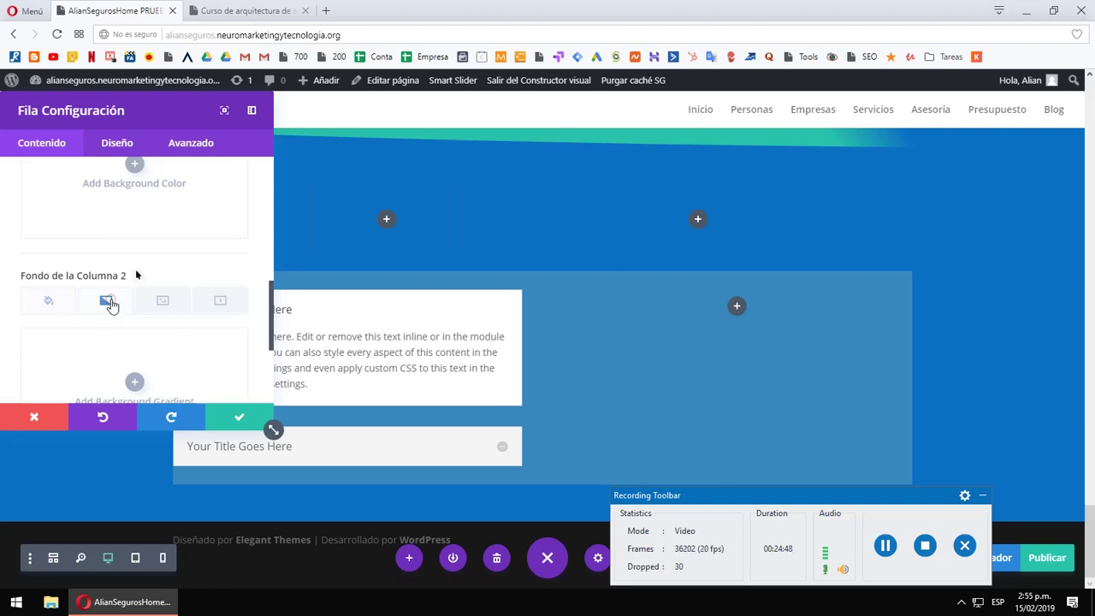
left_click(62, 308)
left_click(135, 382)
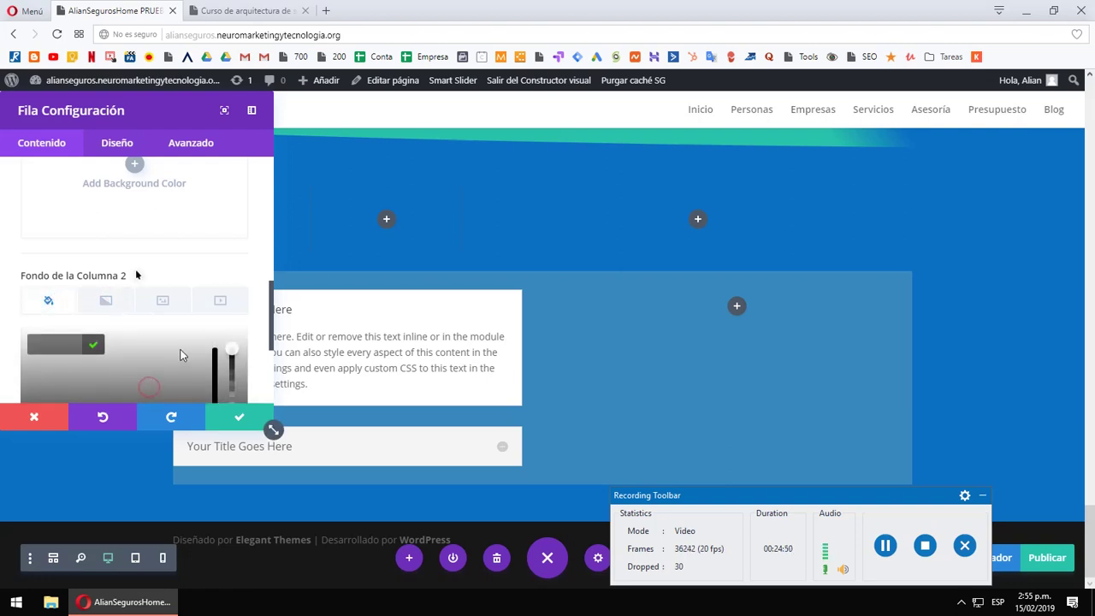
left_click(179, 389)
left_click_drag(178, 389, 105, 359)
- Give the row's first column a dark gray background and lighten the second column's background to #d8d8d8
scroll(208, 368, "up", 3)
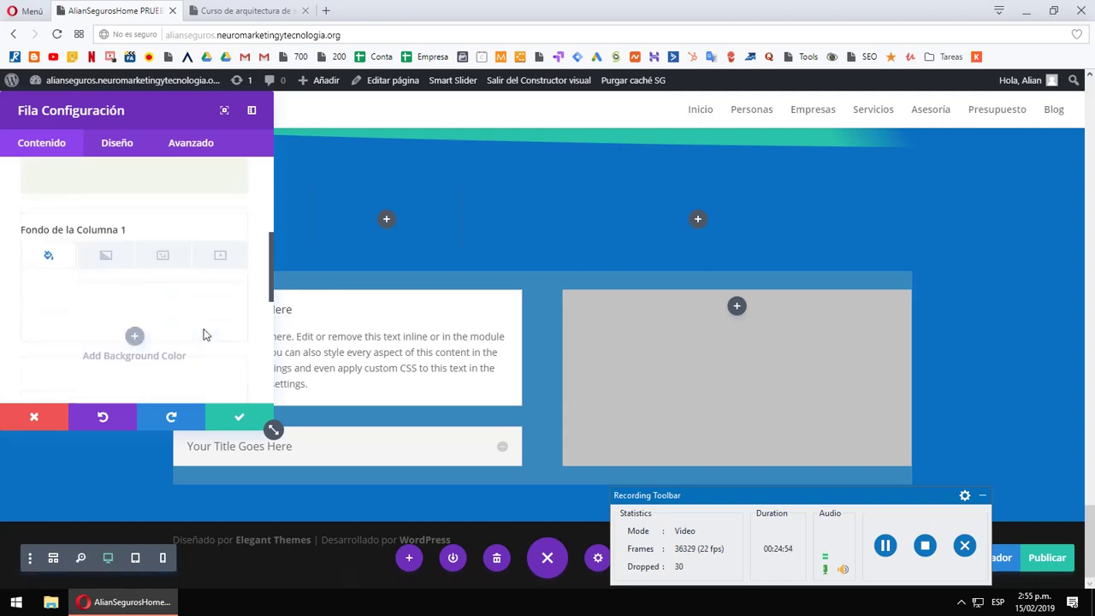
left_click(133, 347)
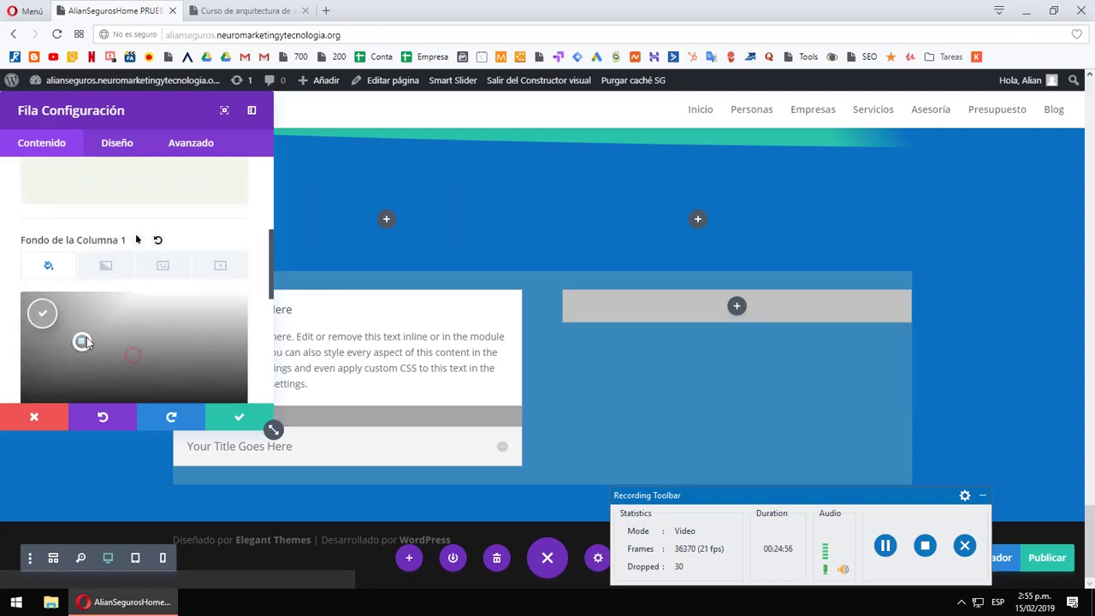
left_click_drag(133, 361, 191, 362)
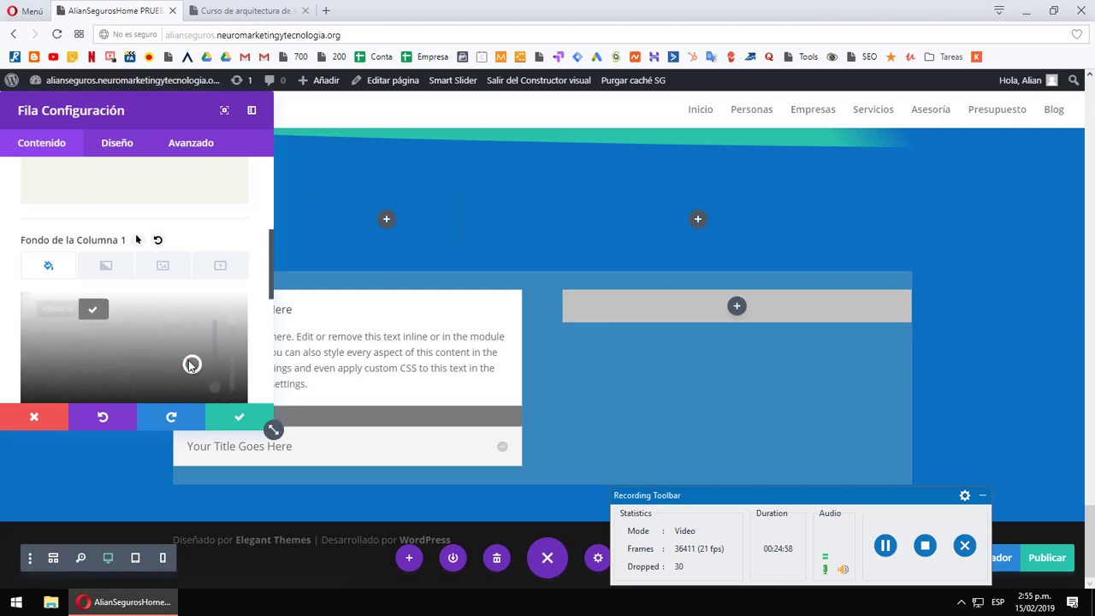
scroll(189, 351, "down", 4)
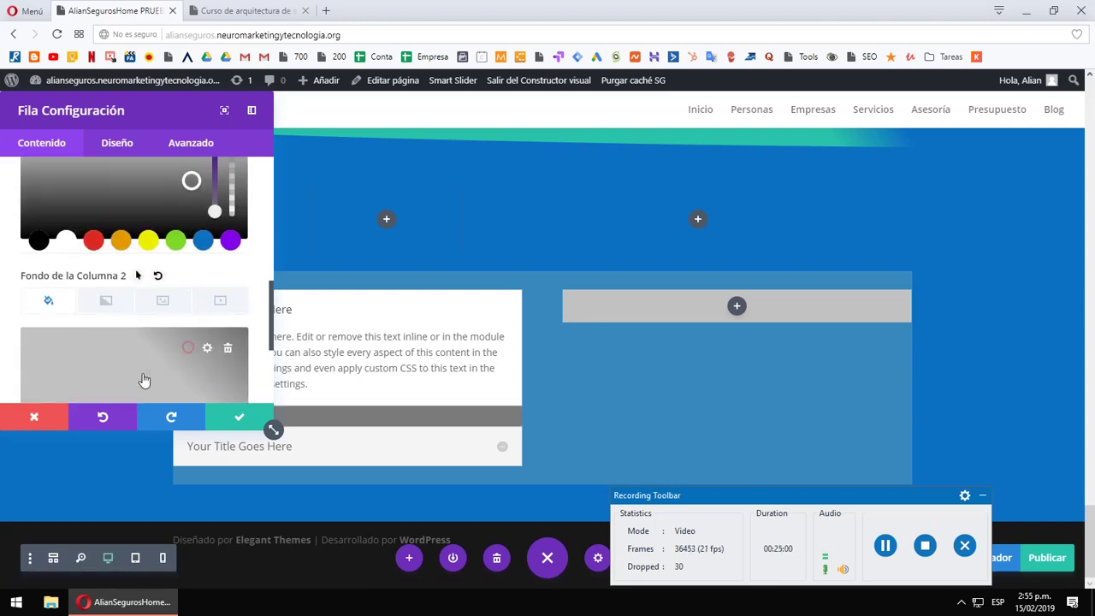
left_click(190, 346)
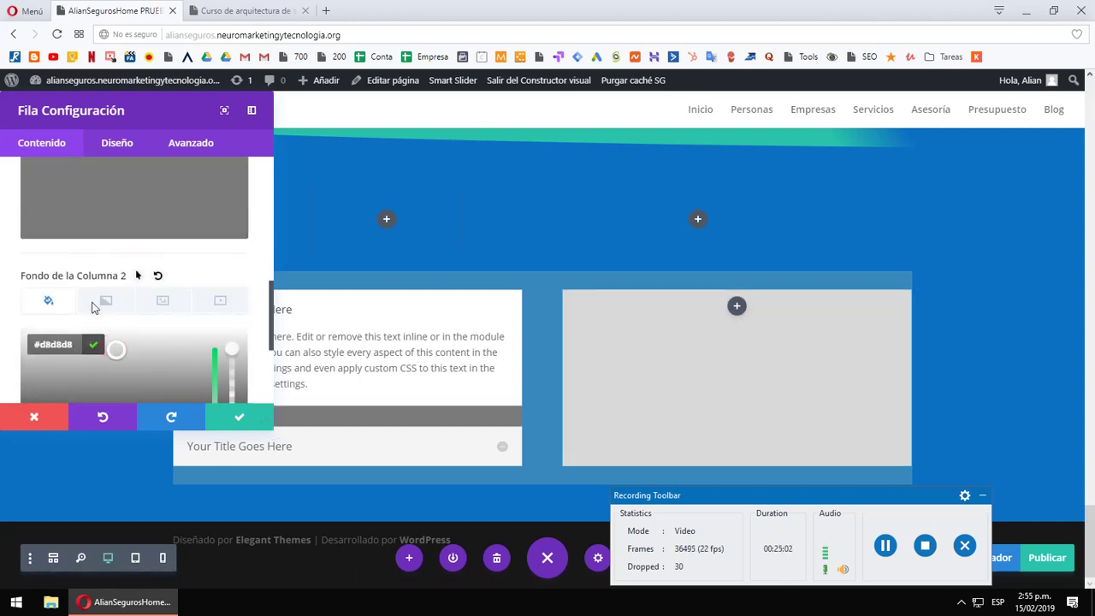
scroll(154, 294, "up", 5)
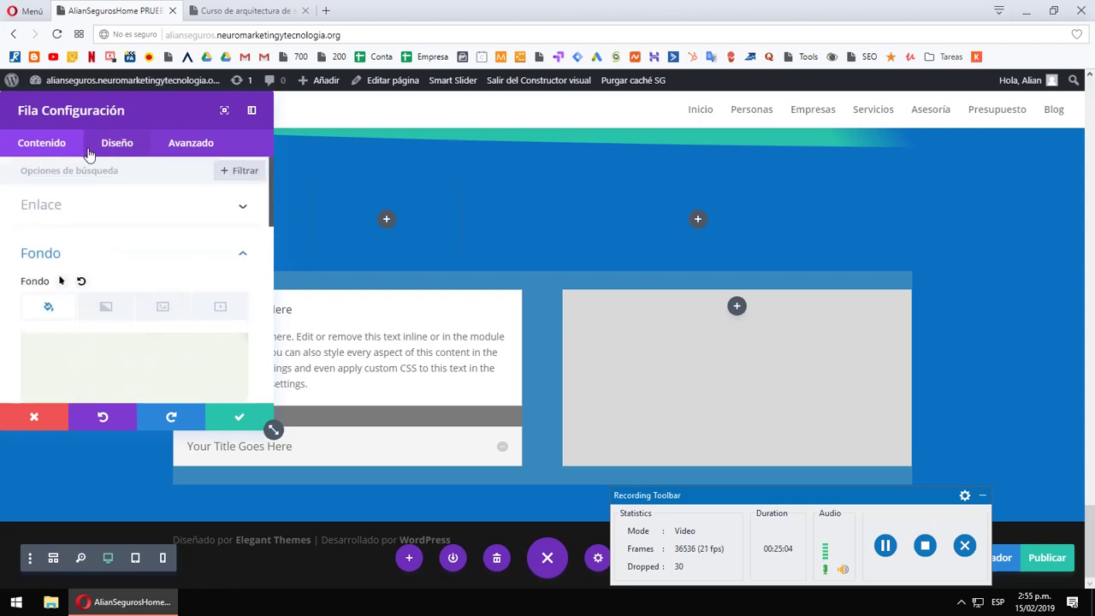
- Review the spacing and sizing options in the row's design settings
left_click(128, 147)
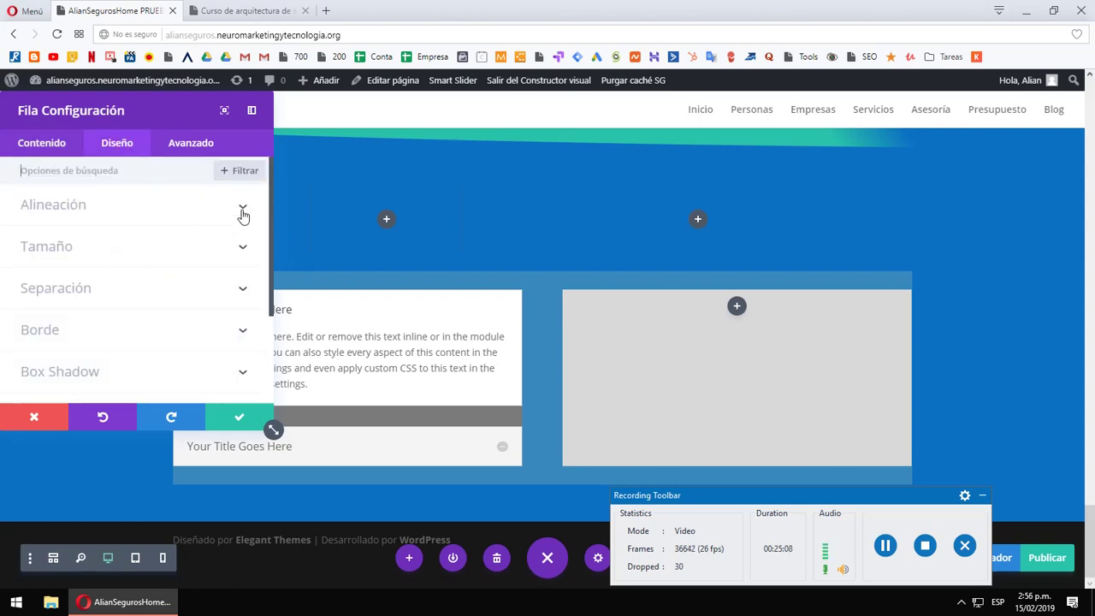
left_click(232, 295)
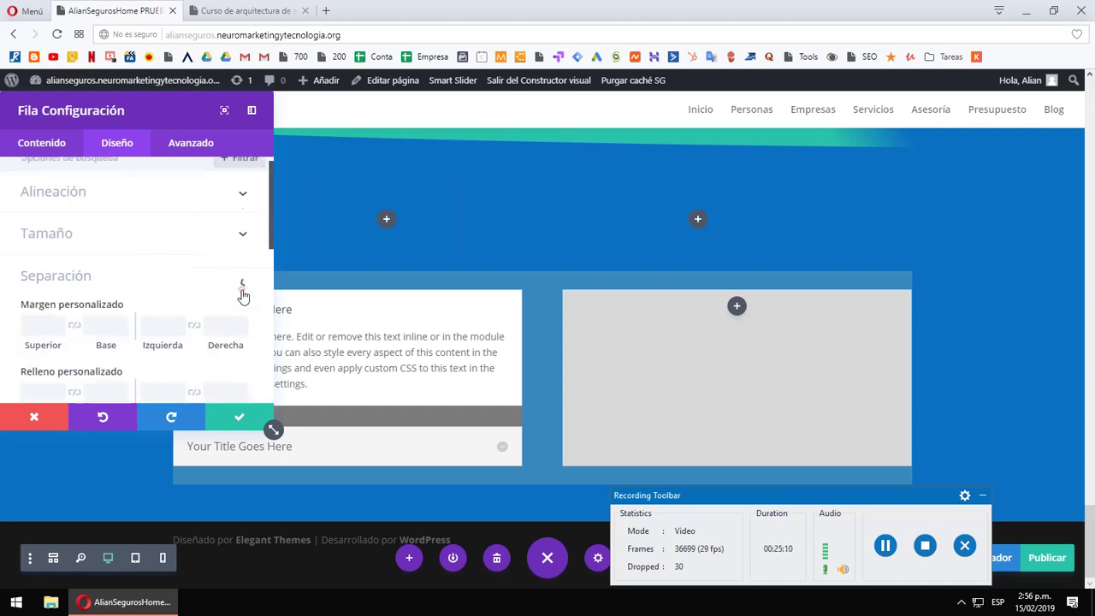
scroll(239, 291, "down", 2)
scroll(240, 248, "up", 1)
left_click(242, 221)
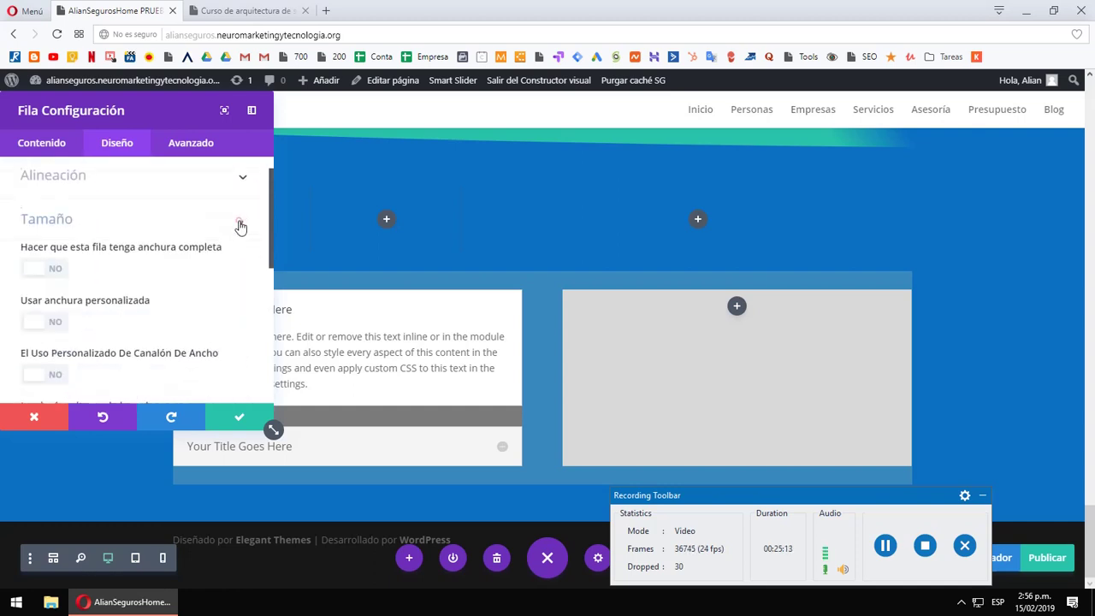
scroll(240, 227, "down", 1)
scroll(183, 252, "up", 2)
- Try left and right alignment for the row, ending with center alignment
left_click(207, 209)
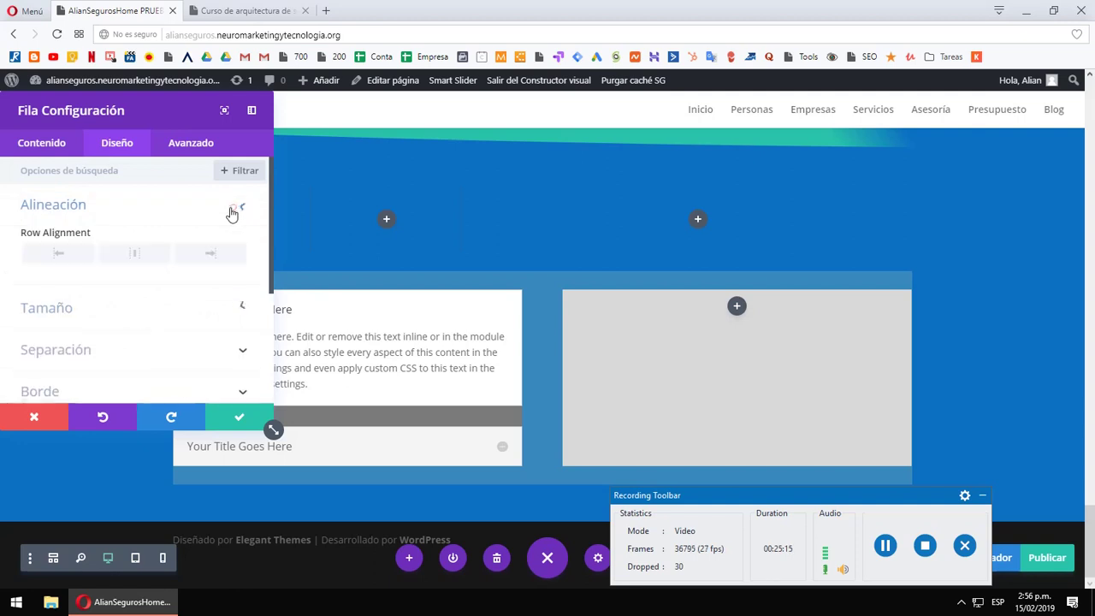
left_click(62, 254)
left_click(211, 257)
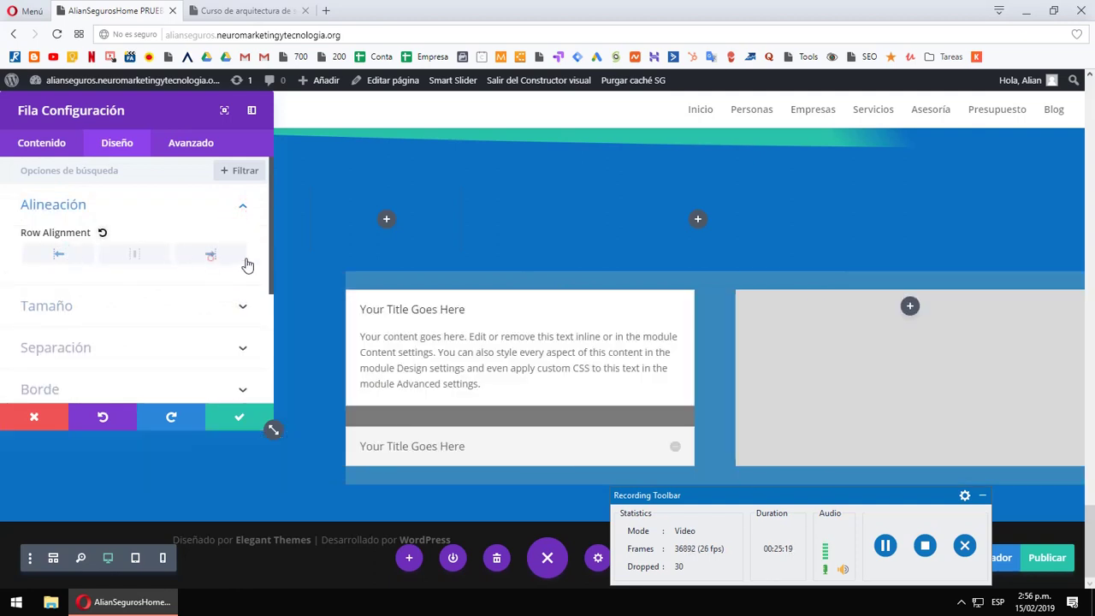
left_click(136, 255)
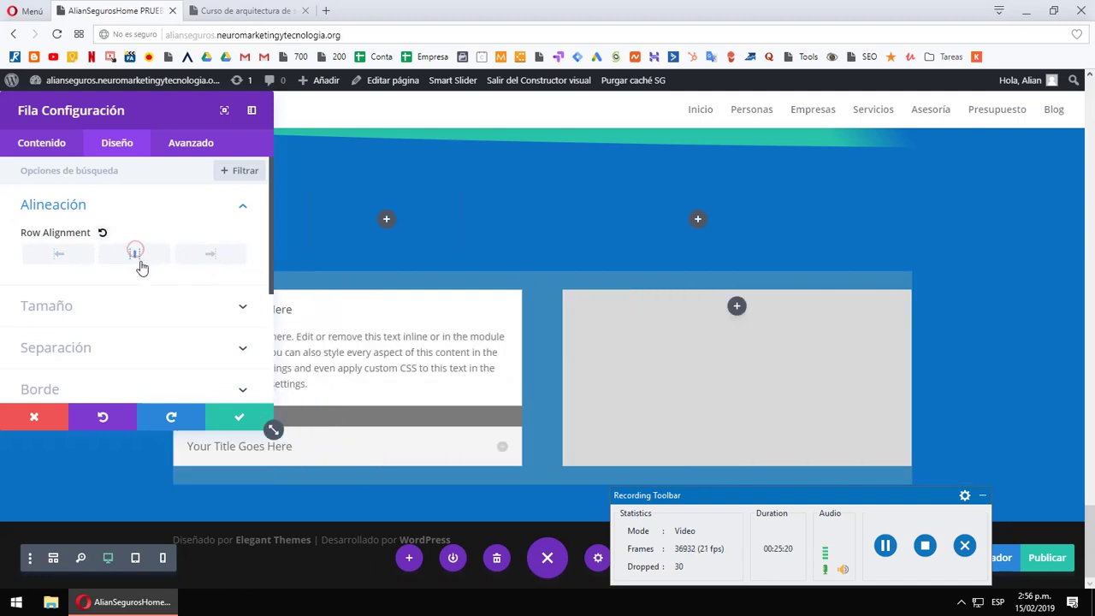
- Look over the row's remaining design groups, advanced settings and filters, and discard its unsaved changes
scroll(140, 288, "down", 3)
scroll(179, 311, "down", 1)
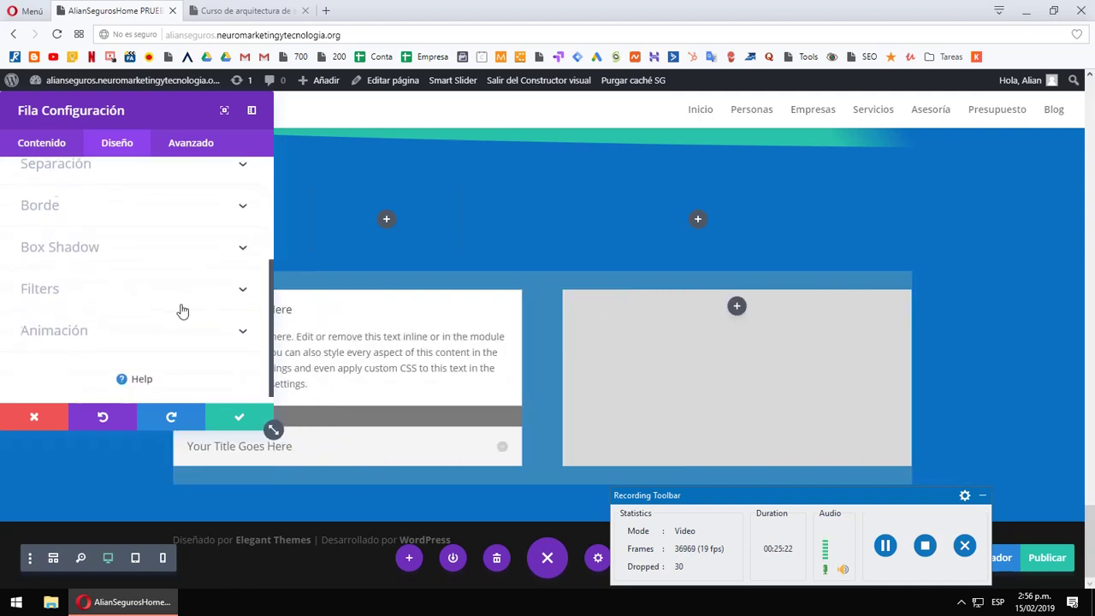
scroll(196, 345, "up", 5)
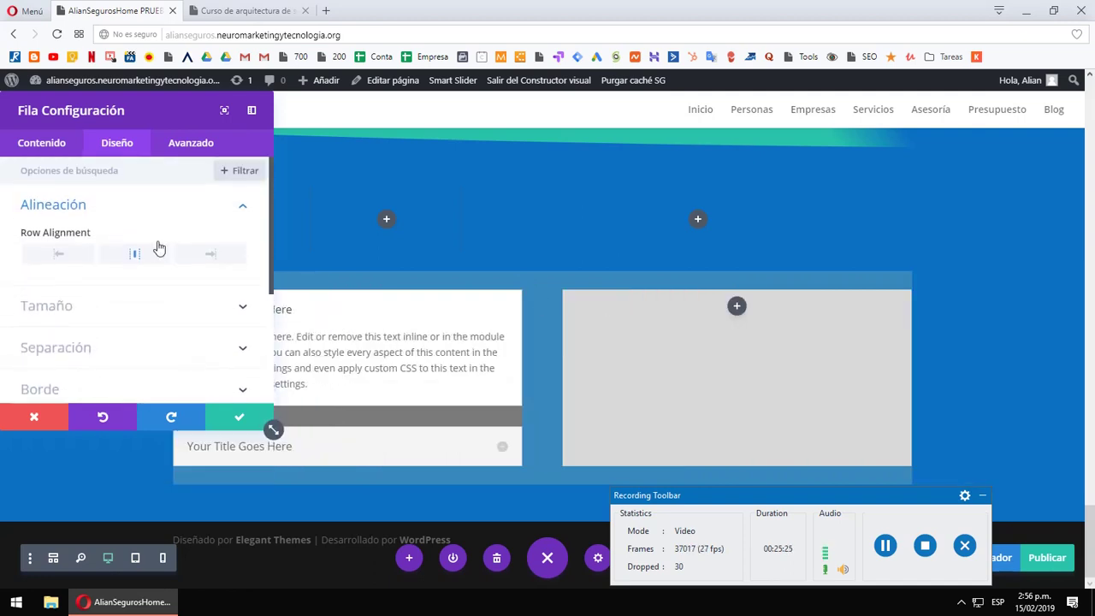
left_click(163, 142)
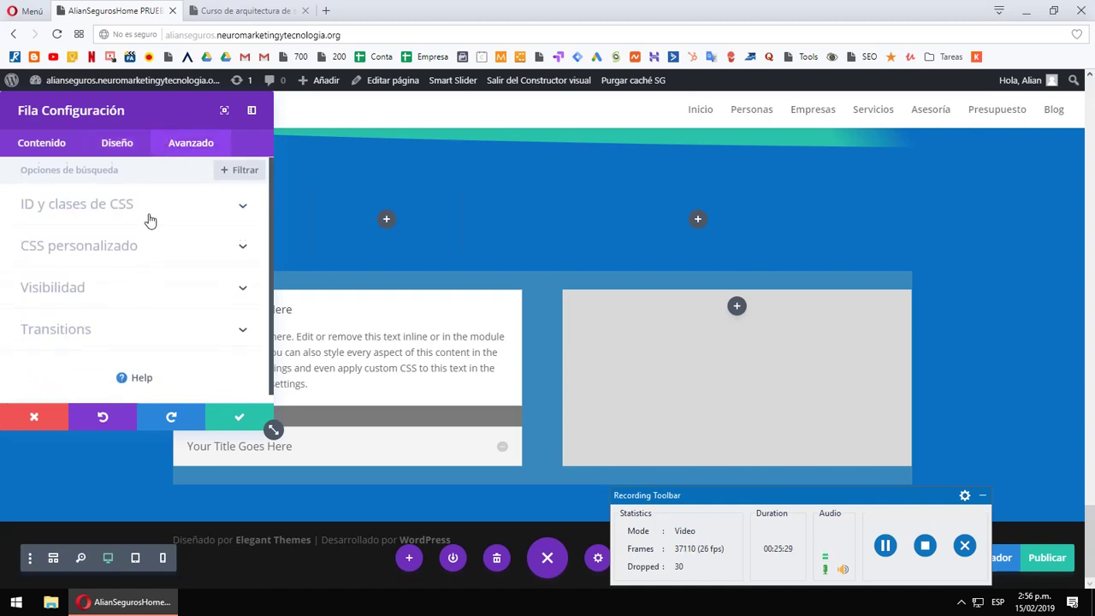
left_click(120, 146)
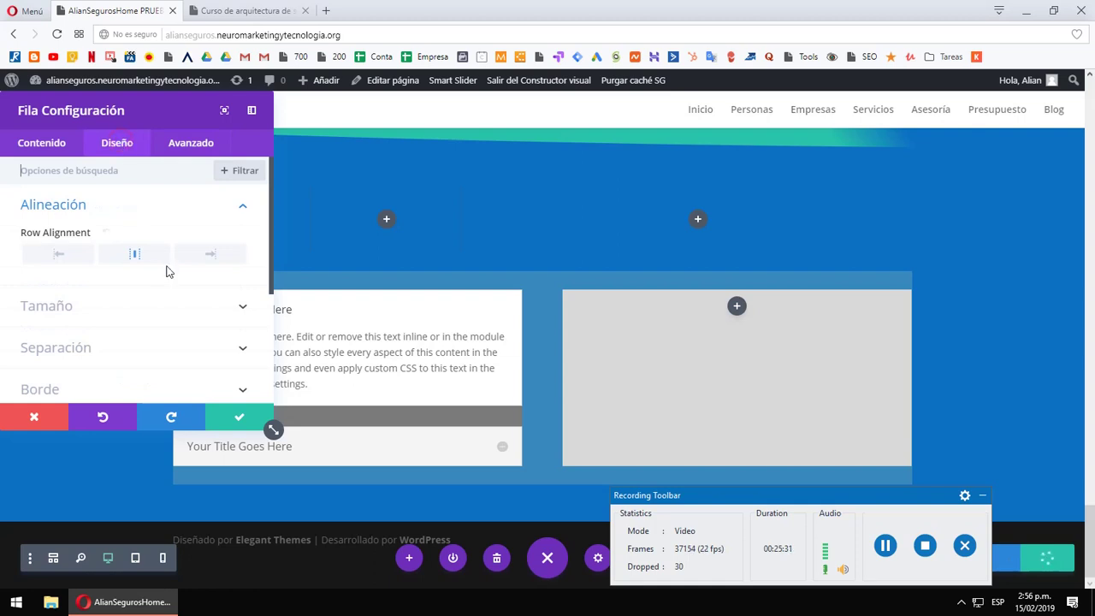
scroll(171, 291, "down", 3)
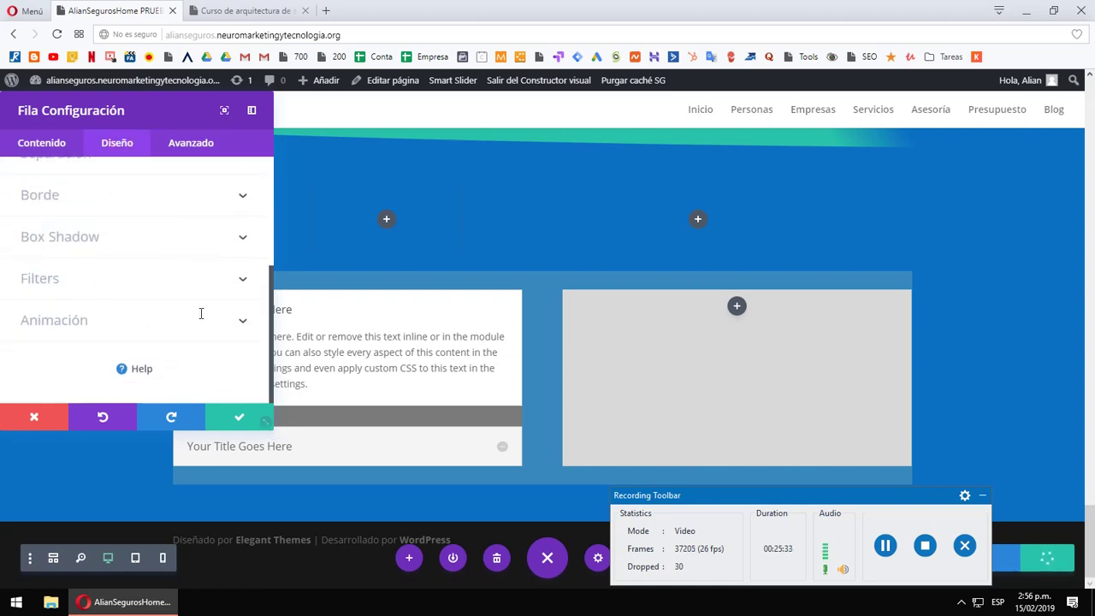
left_click(92, 280)
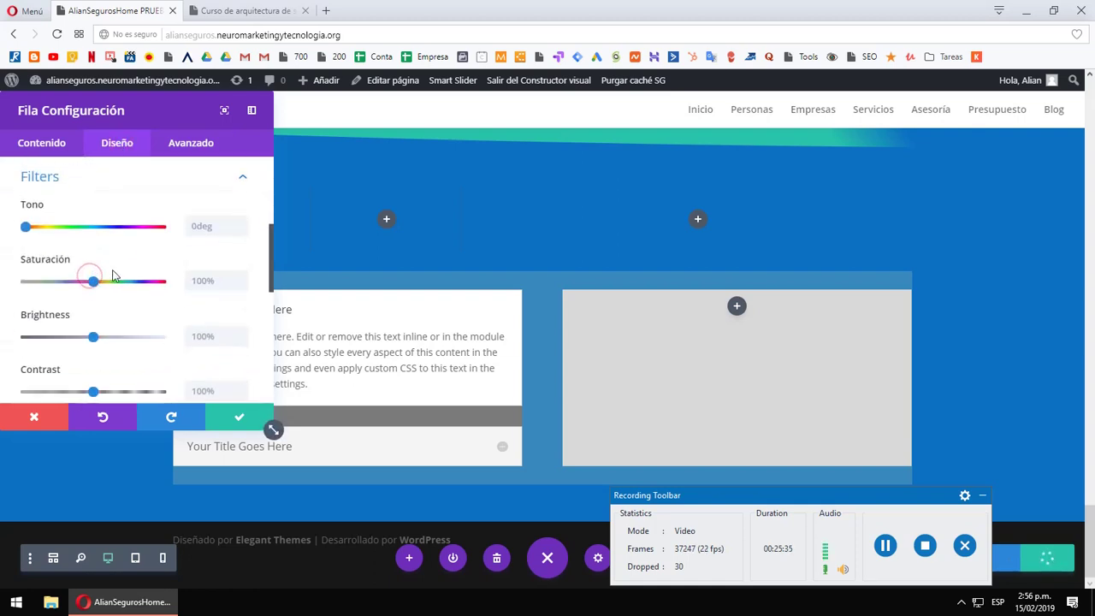
scroll(107, 281, "up", 4)
scroll(112, 283, "up", 2)
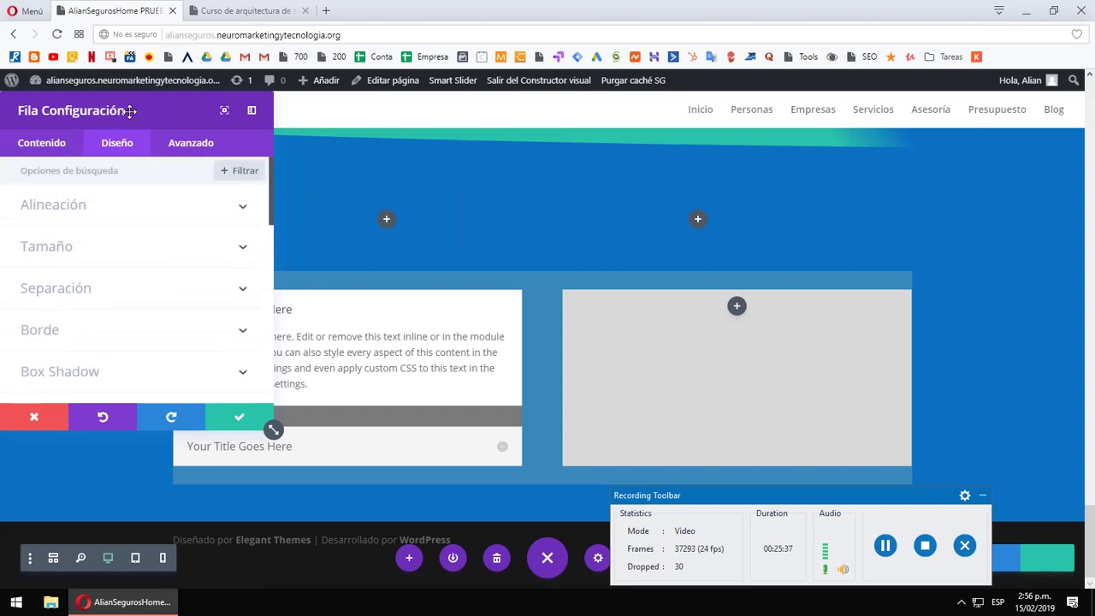
left_click(35, 419)
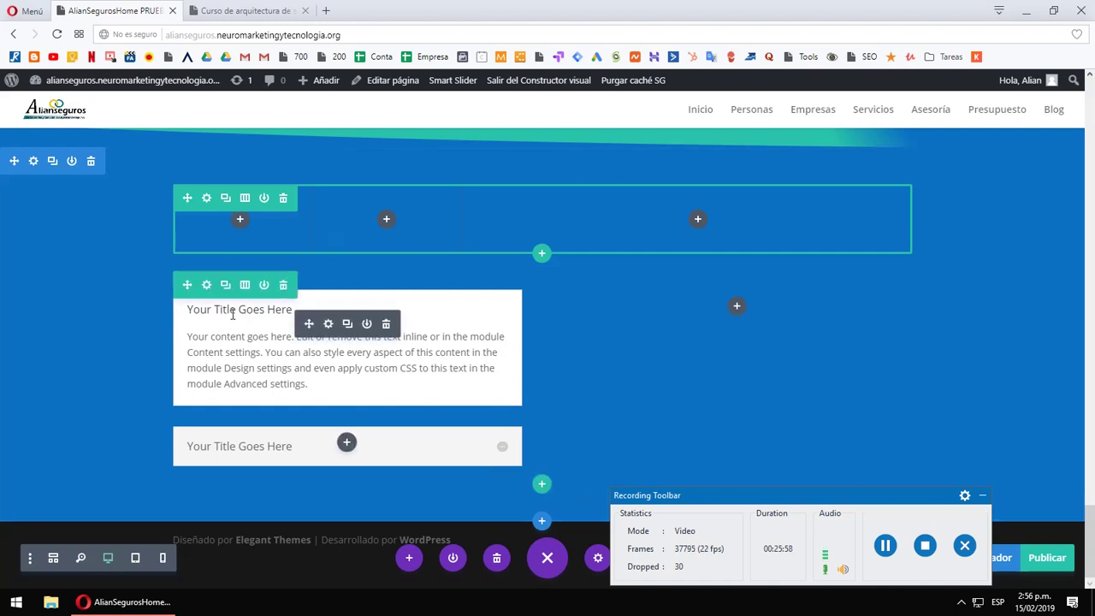
- Look in the library for saved rows to insert below the accordion row, check its category filter, and leave without inserting one
left_click(541, 486)
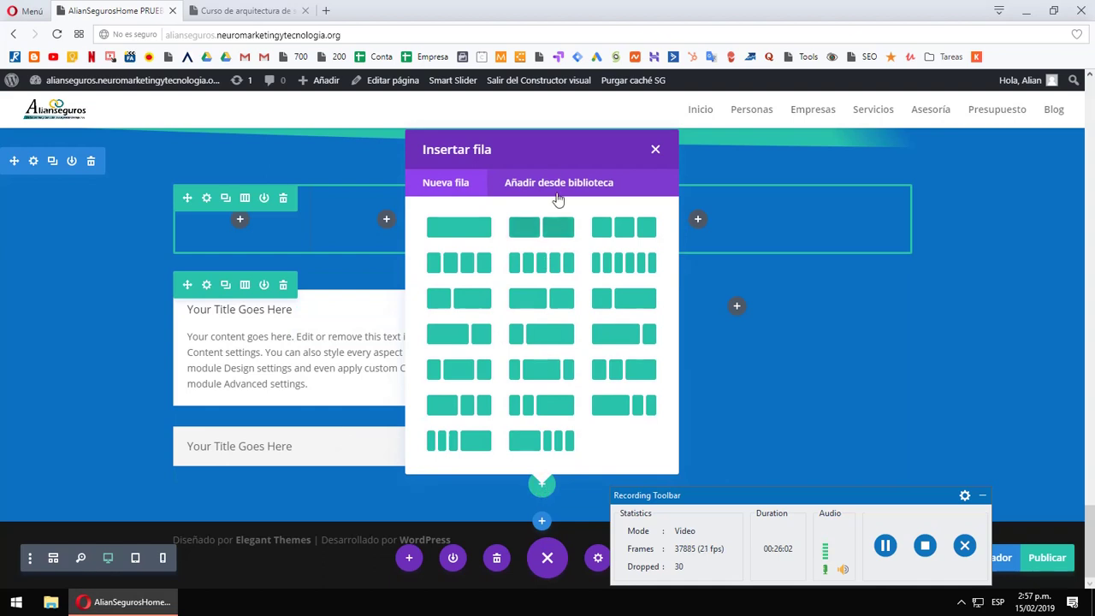
left_click(558, 183)
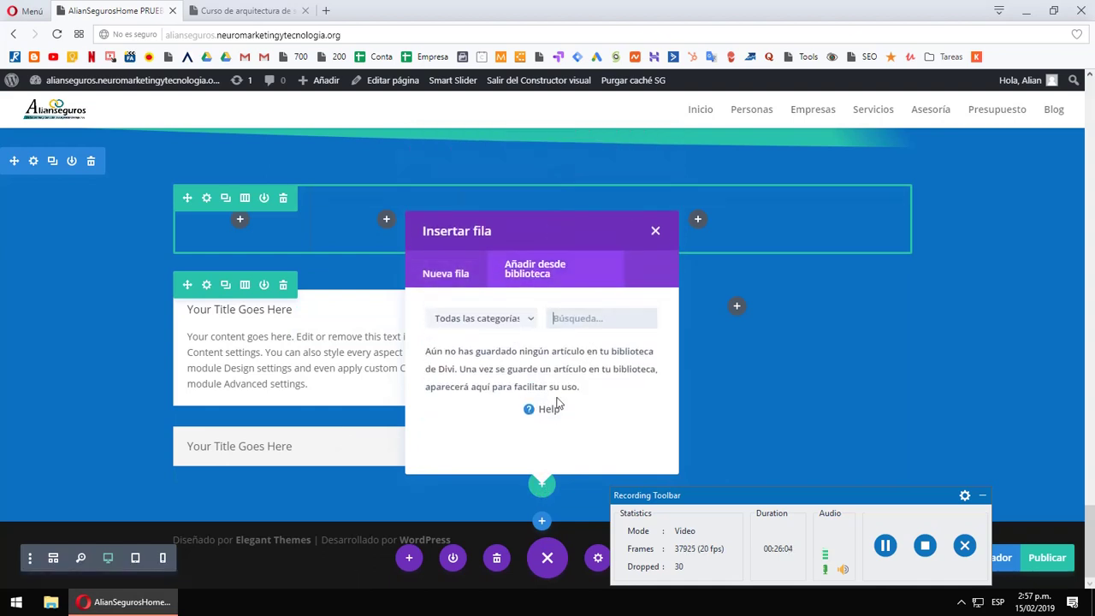
left_click(531, 320)
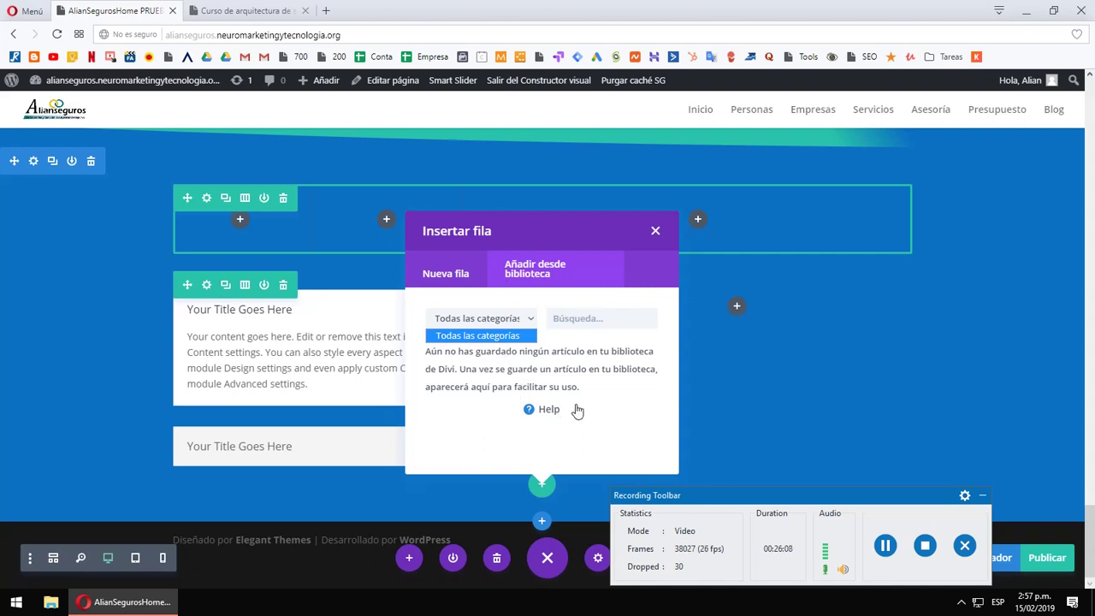
left_click(655, 230)
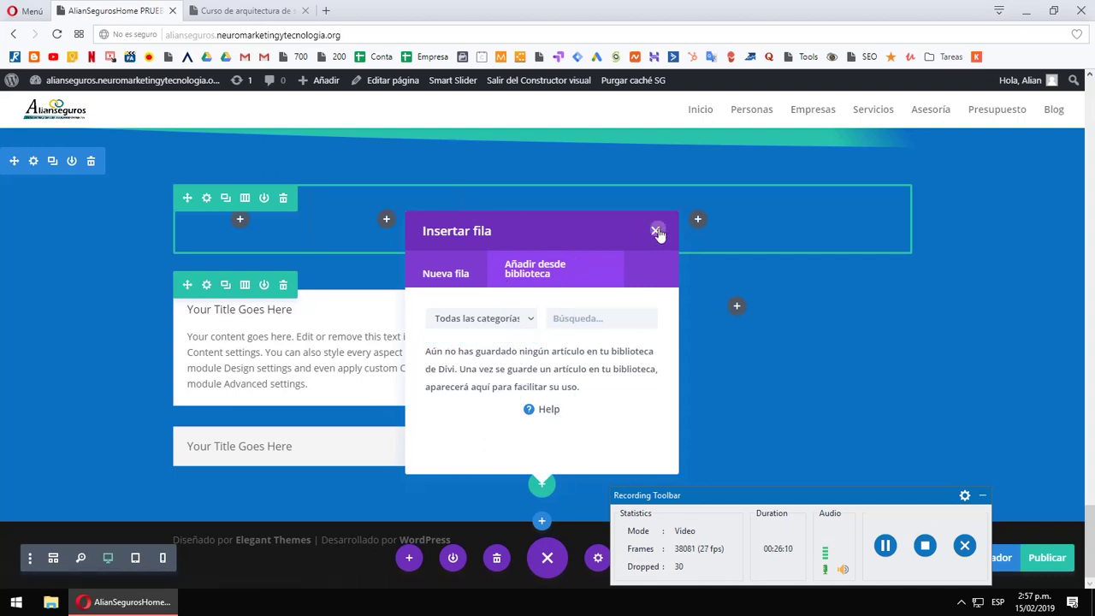
left_click(656, 231)
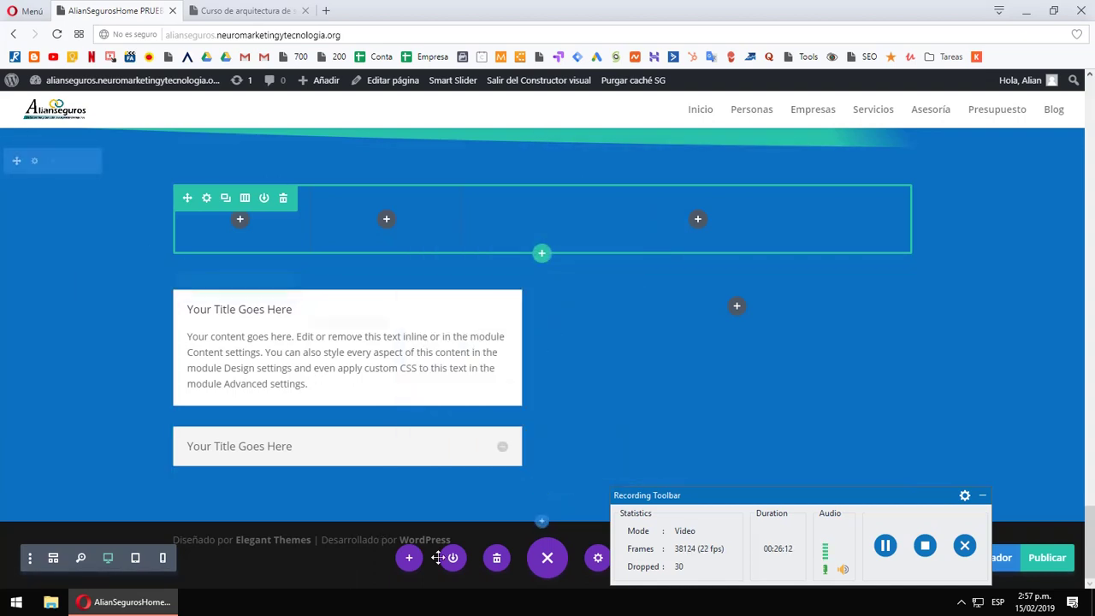
- Check the library for saved sections to insert below the blue section, and leave without inserting one
left_click(543, 521)
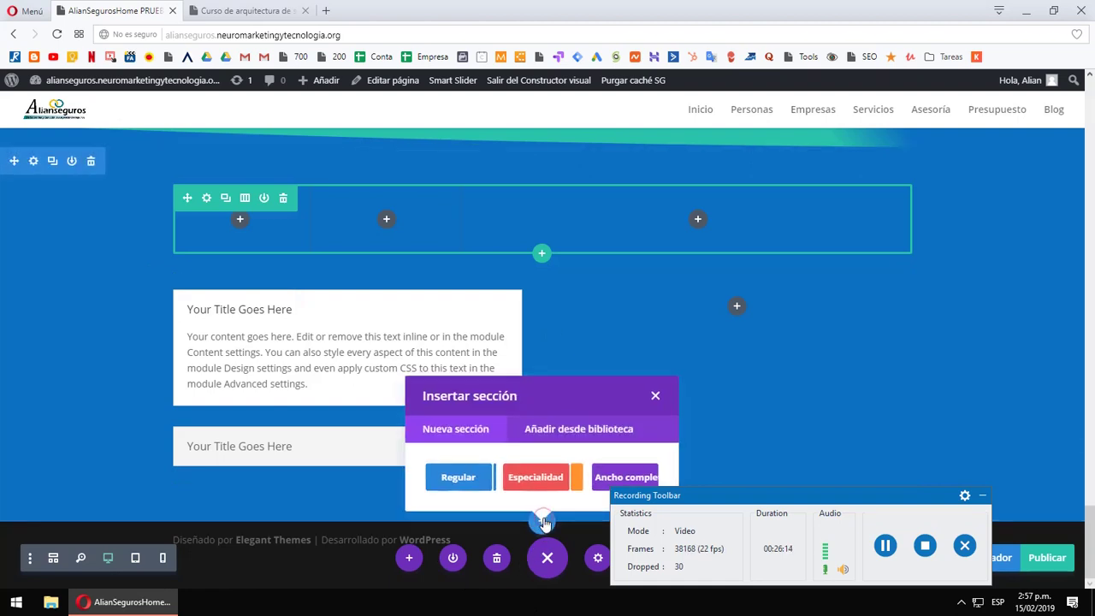
left_click(578, 428)
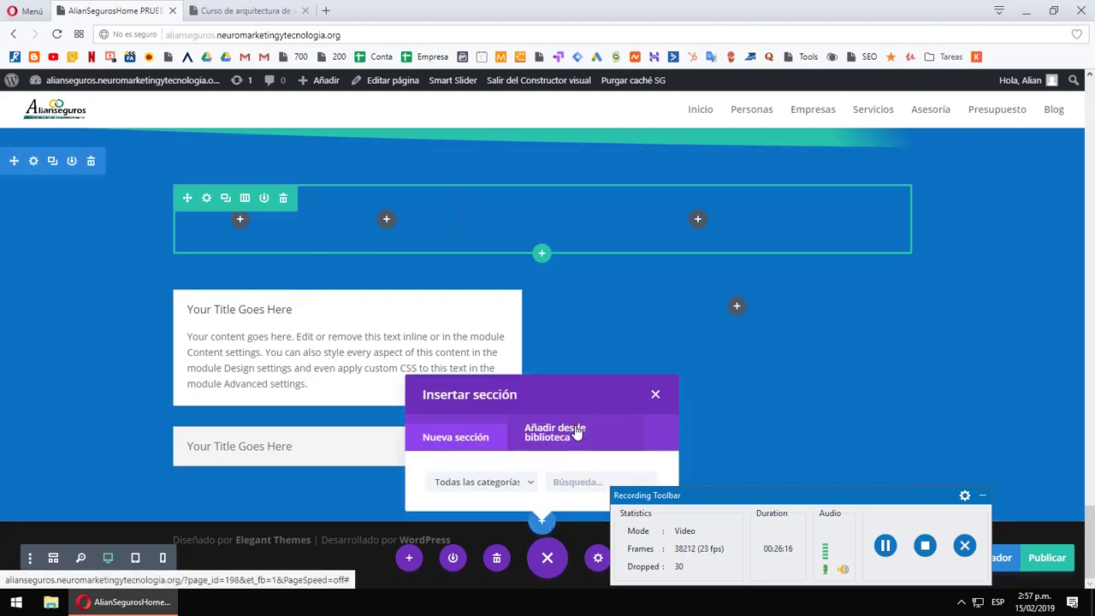
left_click(656, 321)
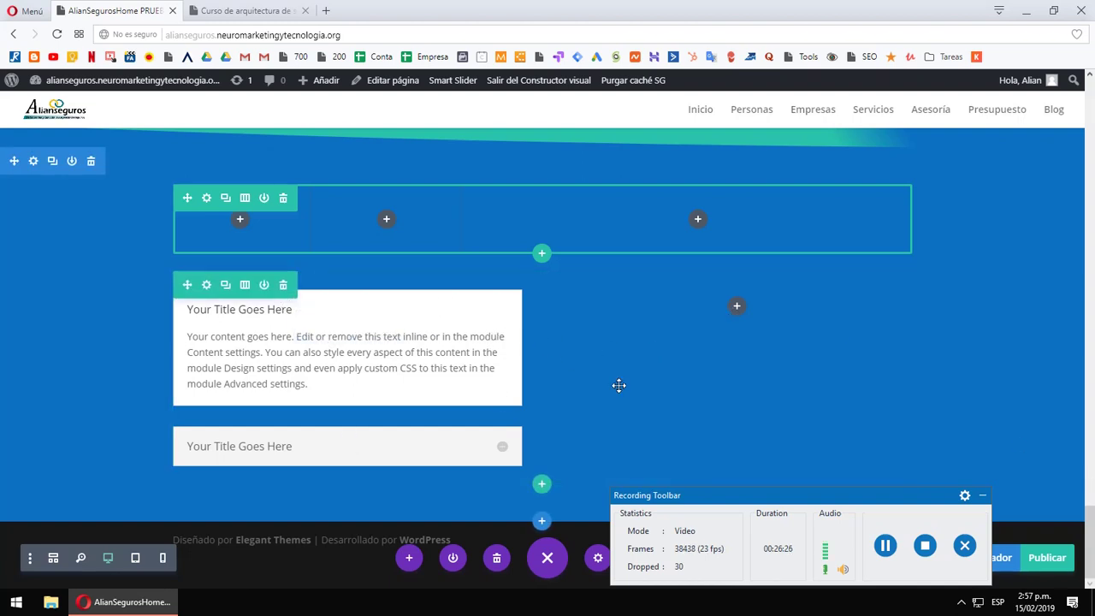
- Revisit the row layouts and the saved-row library below the accordion row without inserting anything
left_click(542, 483)
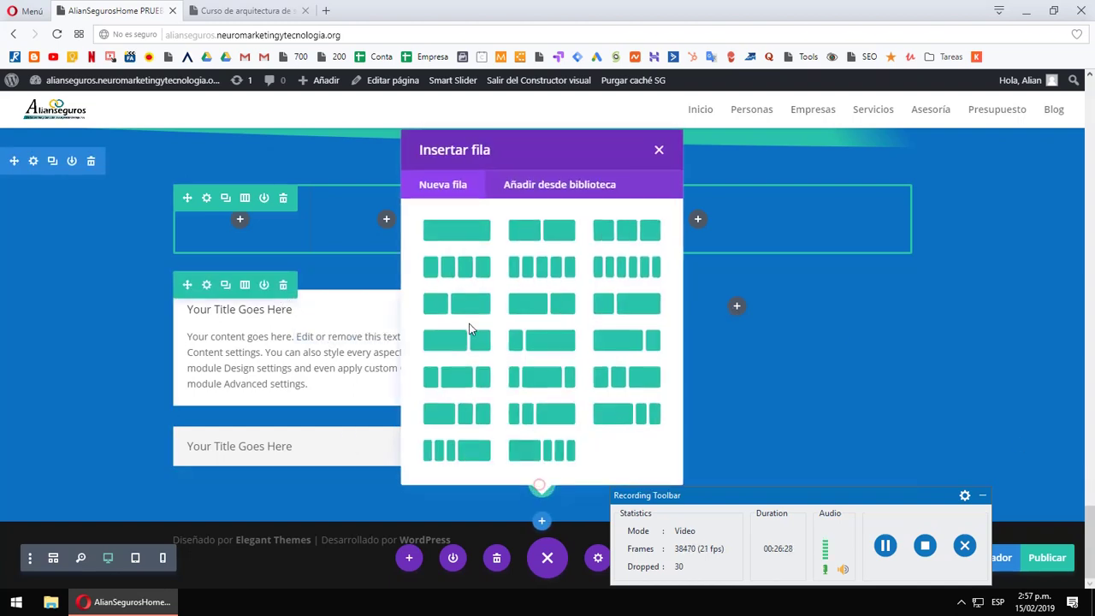
left_click(549, 183)
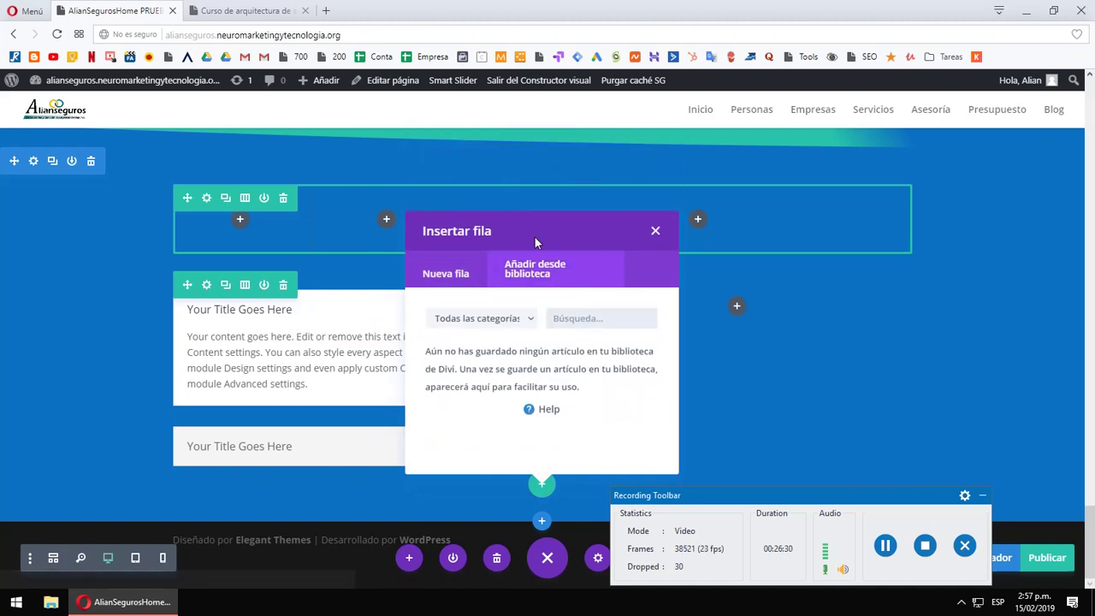
left_click(655, 232)
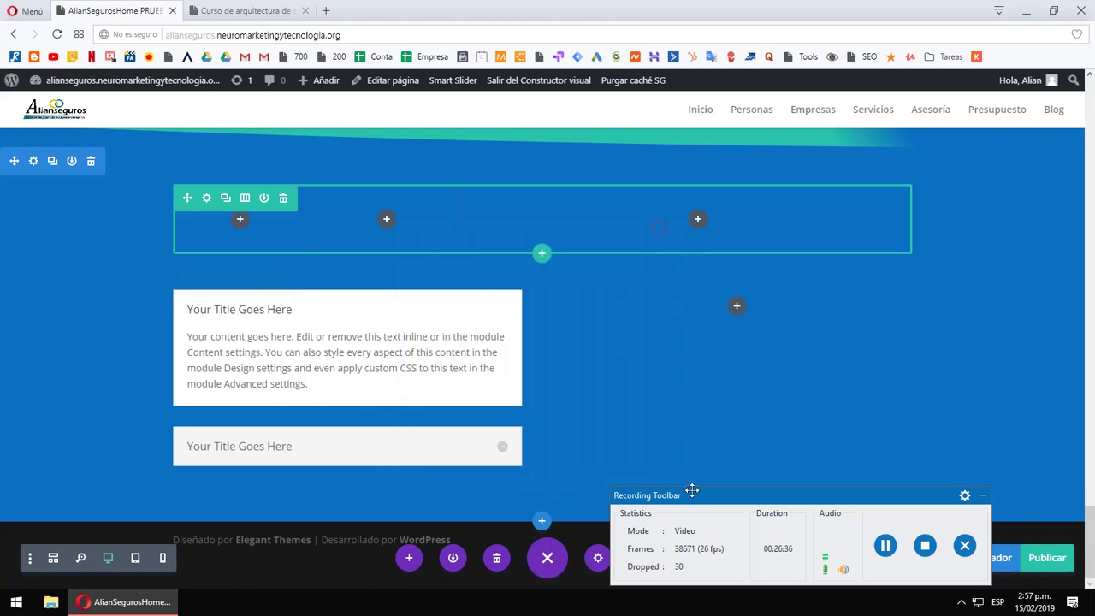
left_click_drag(836, 496, 746, 536)
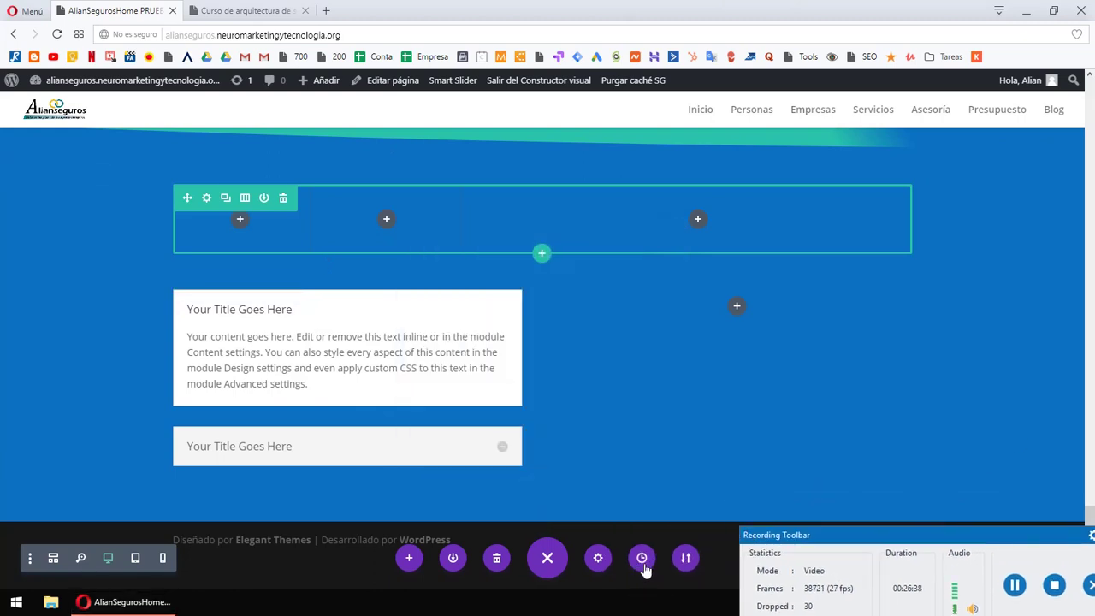
left_click_drag(962, 545, 862, 511)
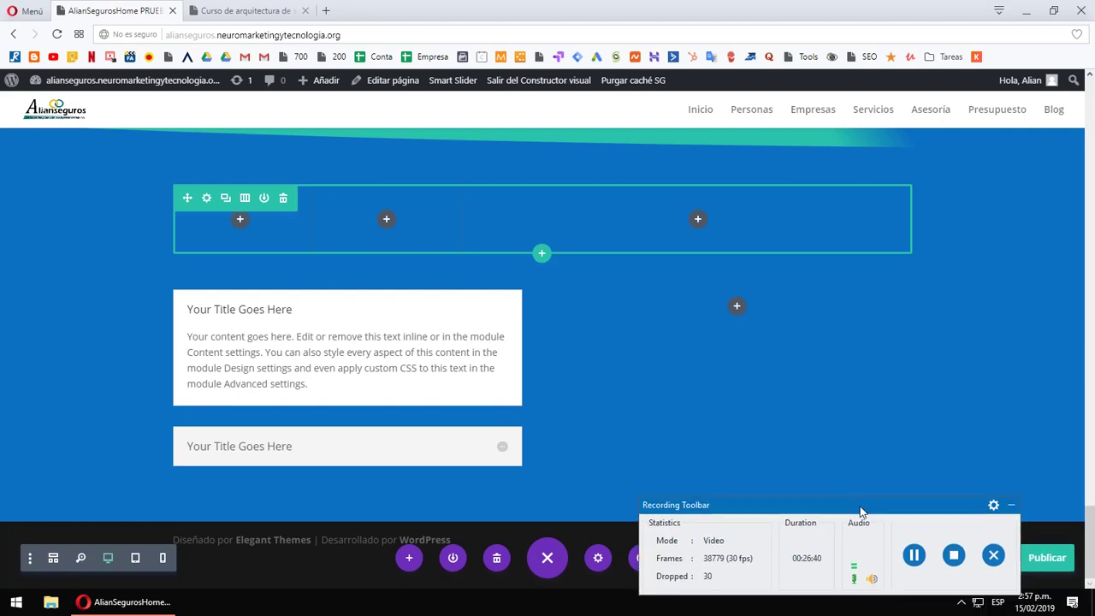
scroll(496, 325, "up", 3)
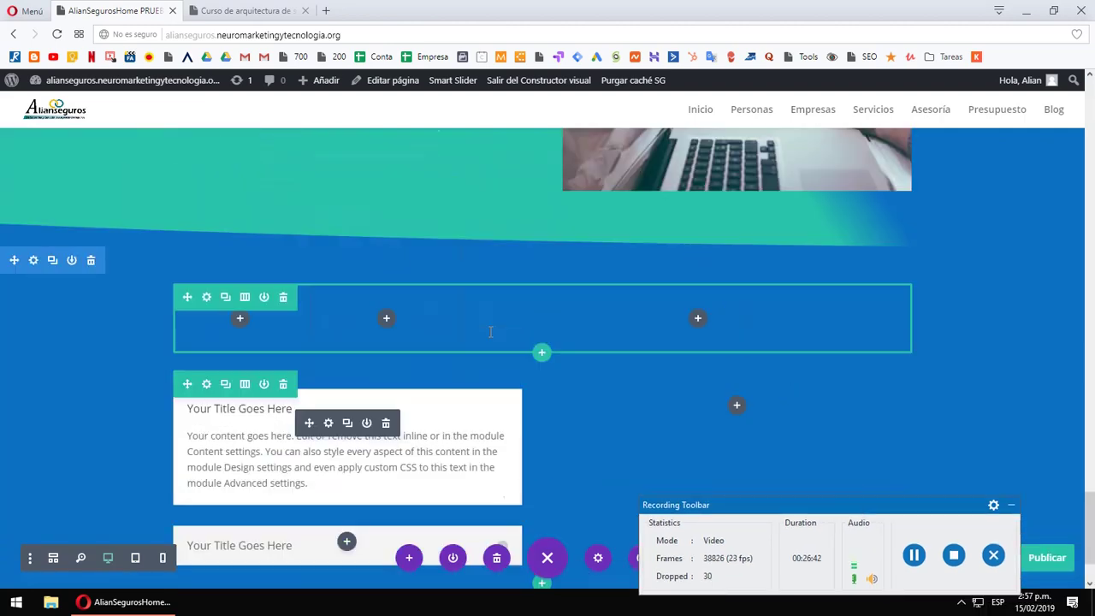
scroll(524, 300, "down", 3)
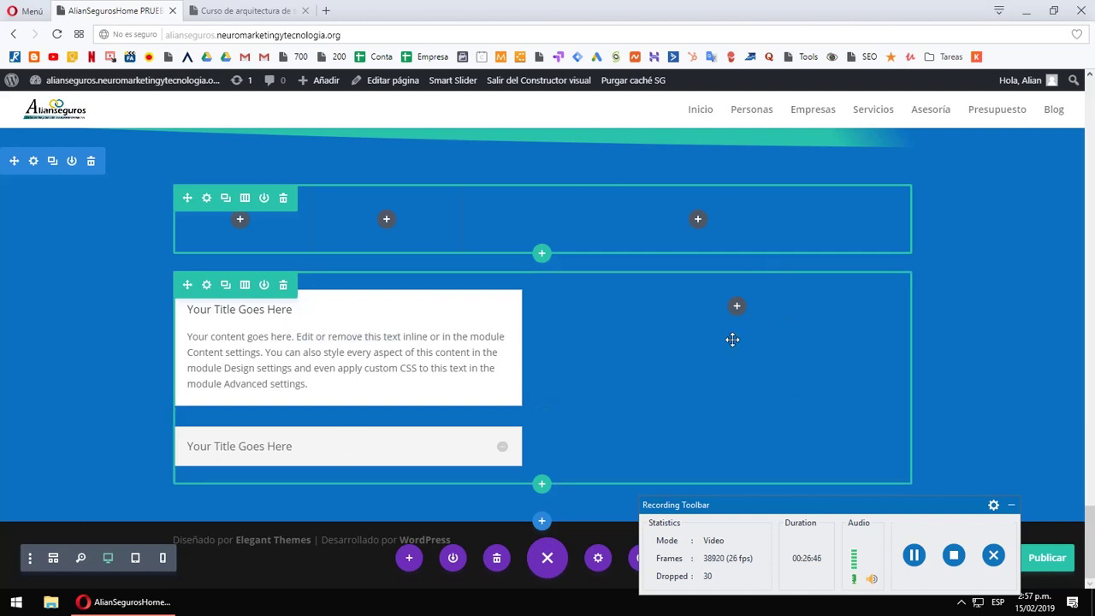
- Switch to the Thrive editor of the software architecture course page and browse its Foundation and Building Blocks elements
left_click(236, 10)
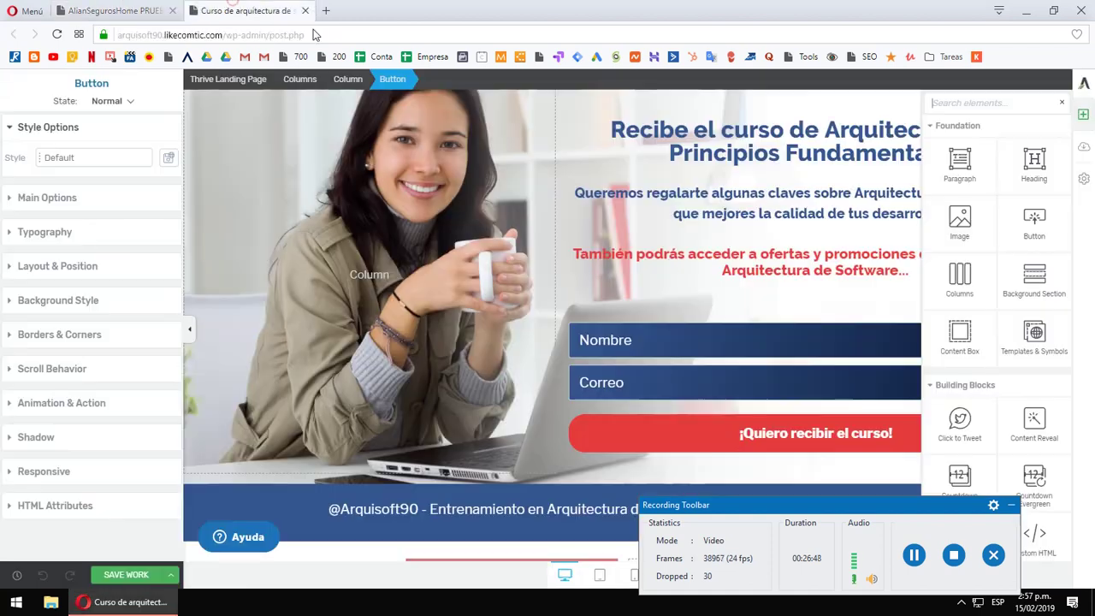
scroll(1003, 349, "down", 4)
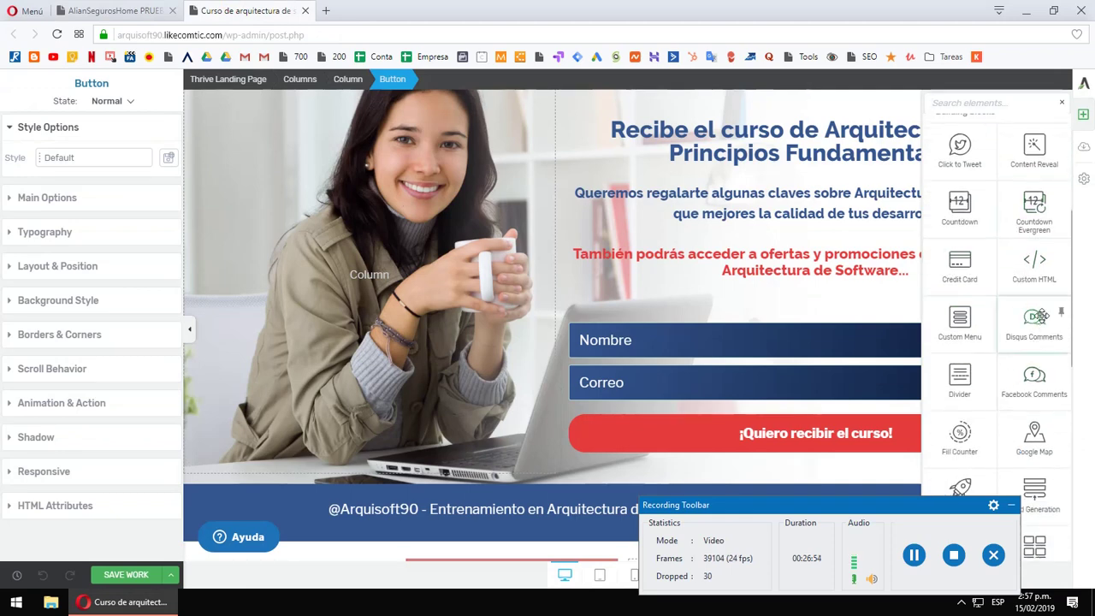
scroll(1037, 383, "down", 6)
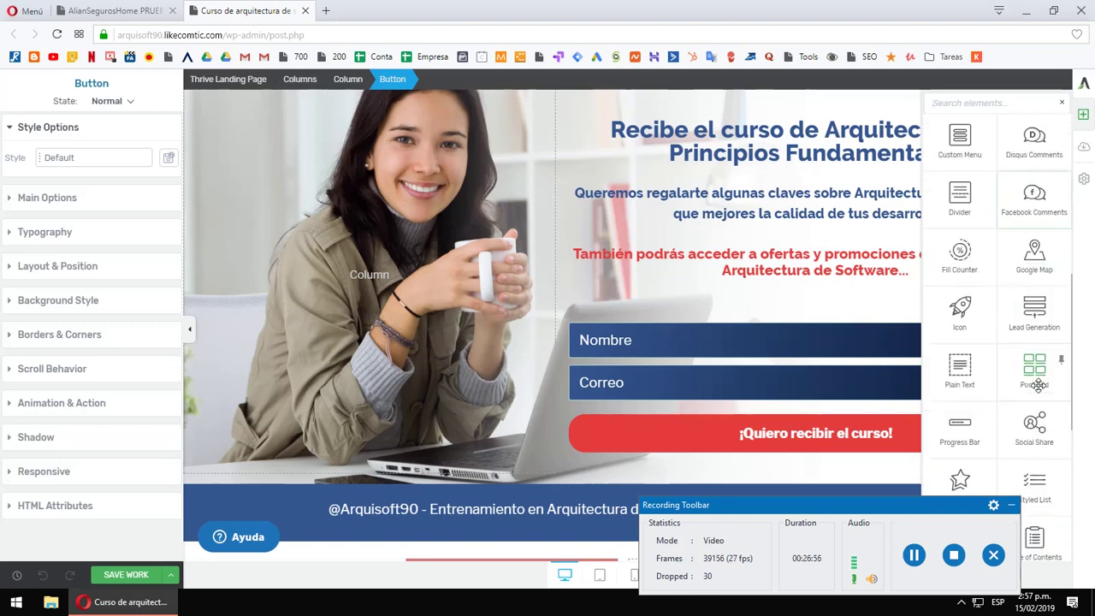
scroll(1037, 384, "up", 6)
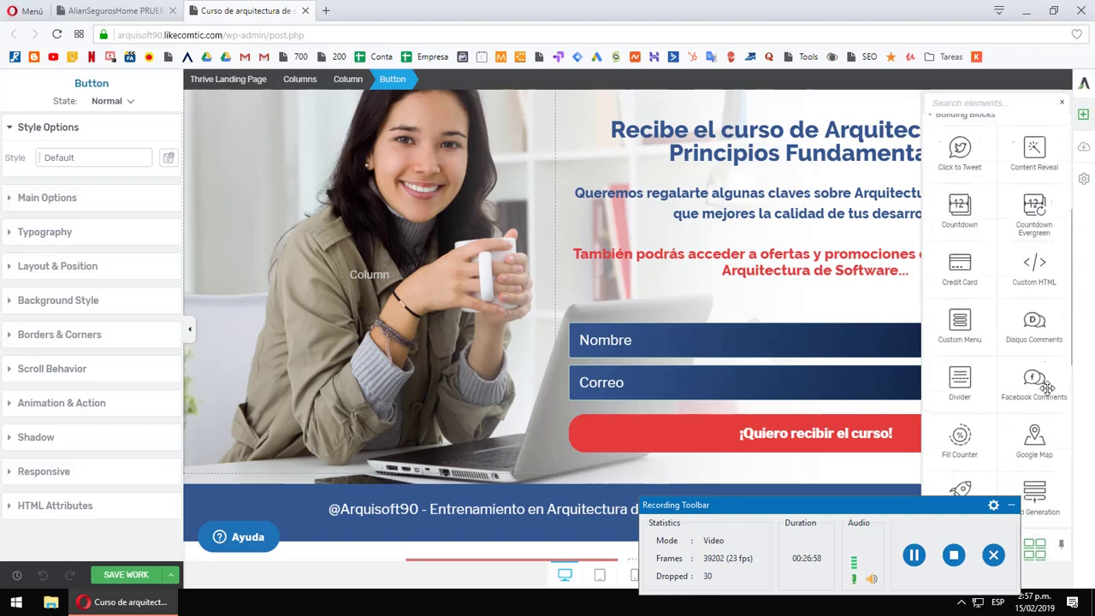
scroll(1033, 351, "up", 3)
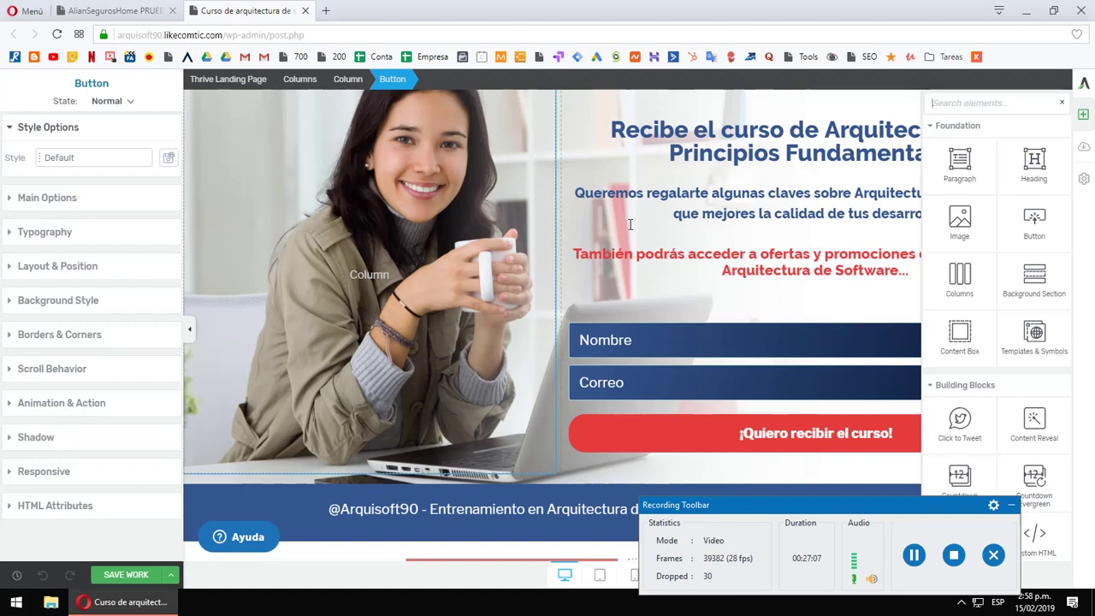
- Review the course landing page's sections, hiding the element list and button settings, and end at the page's opening banner
scroll(716, 306, "down", 10)
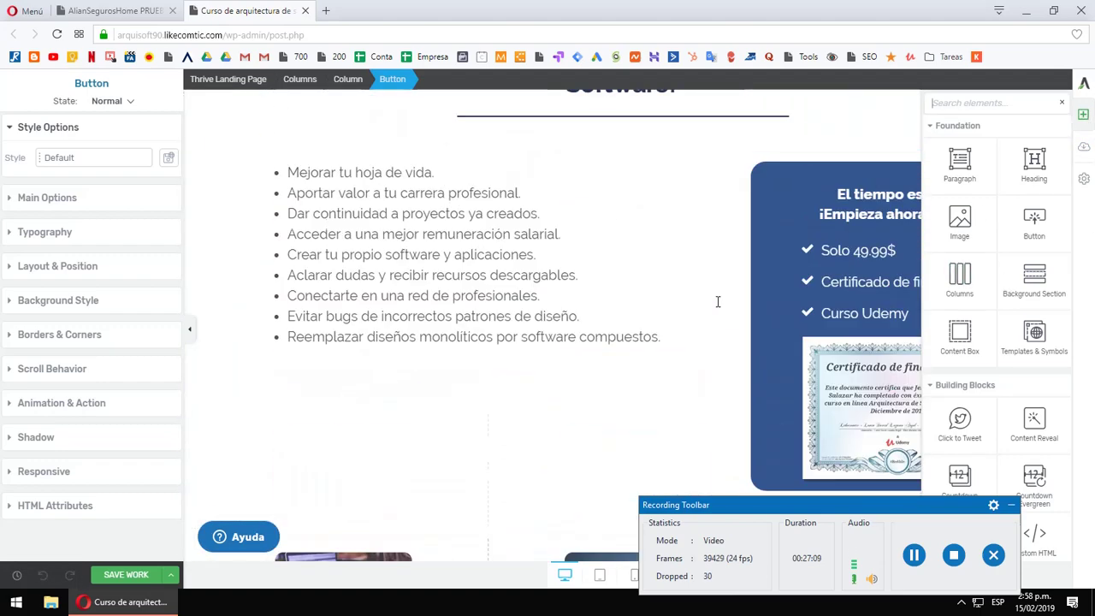
scroll(718, 301, "up", 10)
scroll(719, 306, "down", 1)
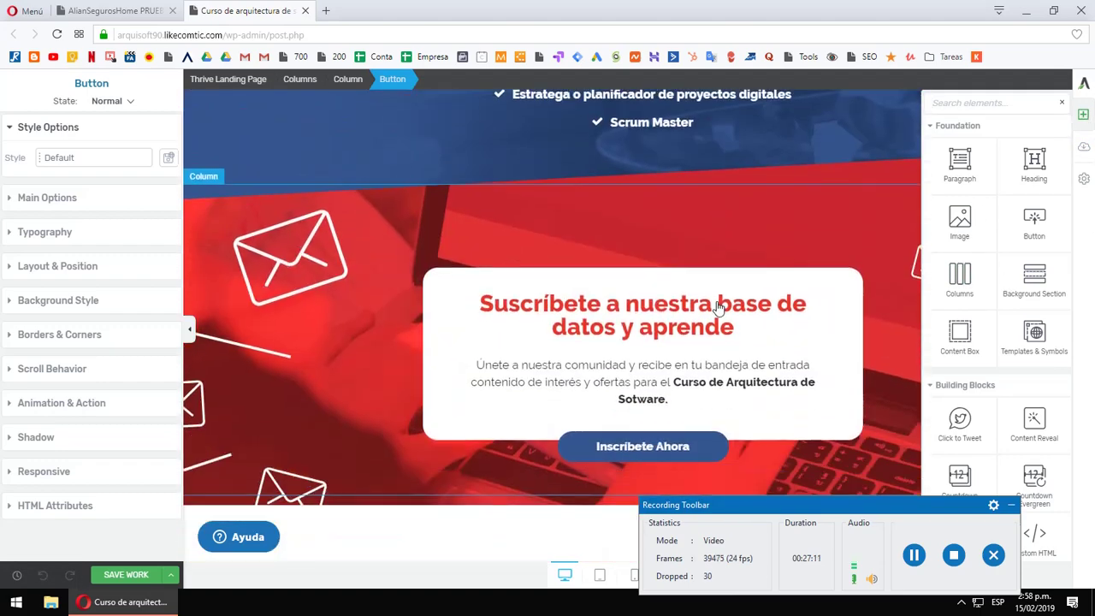
left_click(1083, 114)
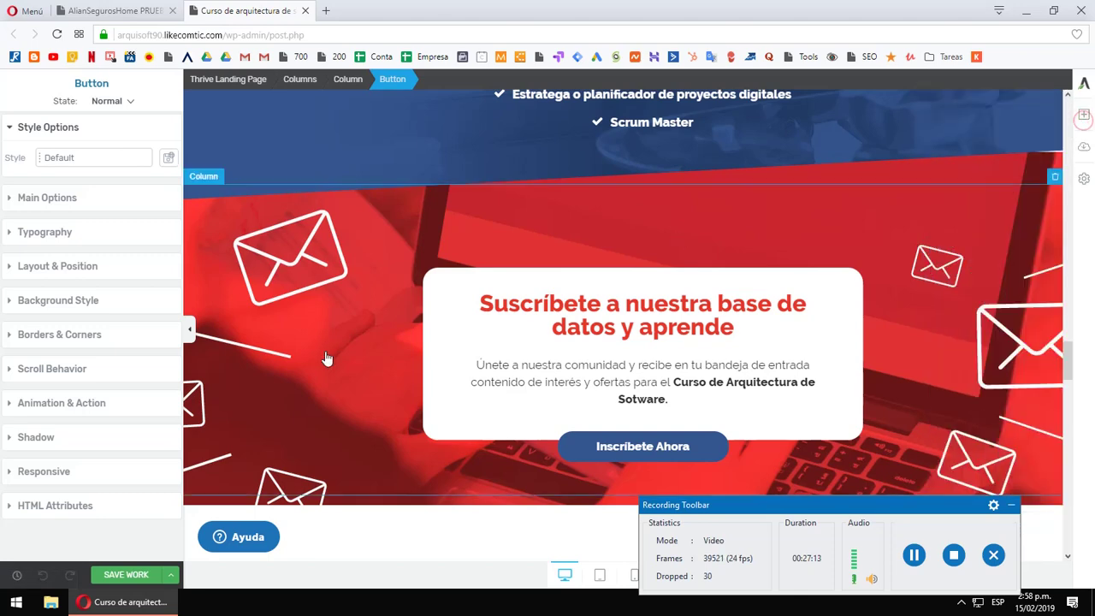
left_click(189, 330)
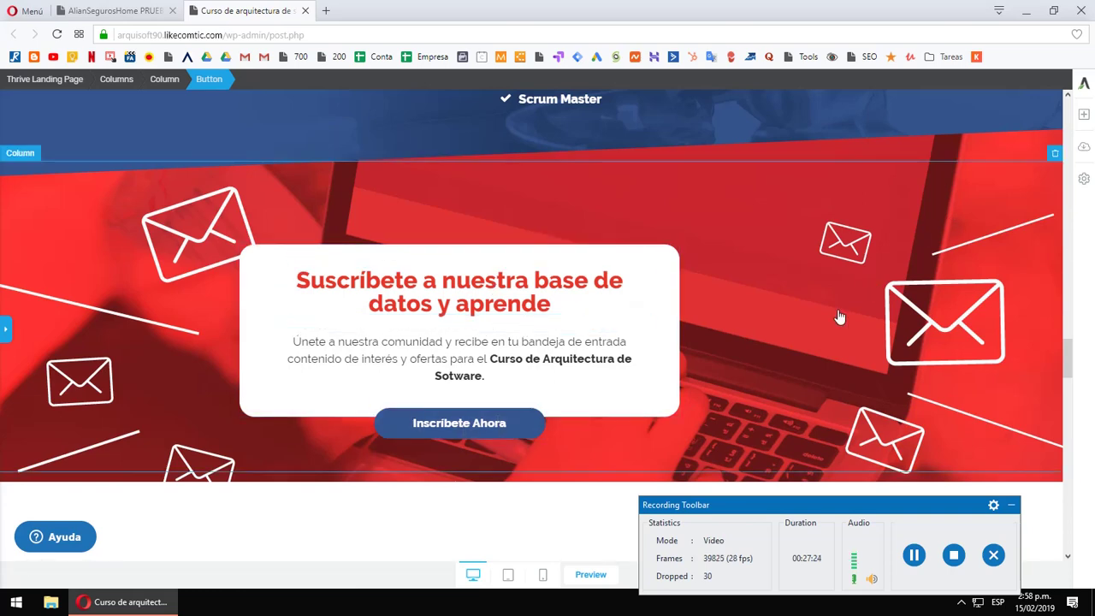
scroll(773, 273, "up", 5)
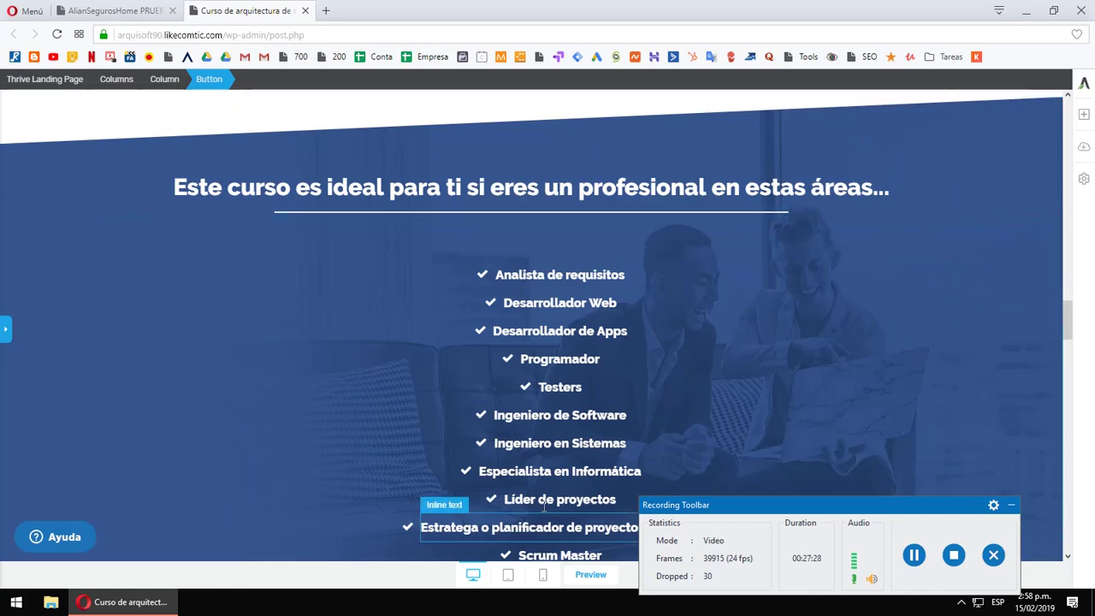
scroll(724, 406, "down", 6)
scroll(723, 397, "up", 1)
scroll(723, 397, "up", 10)
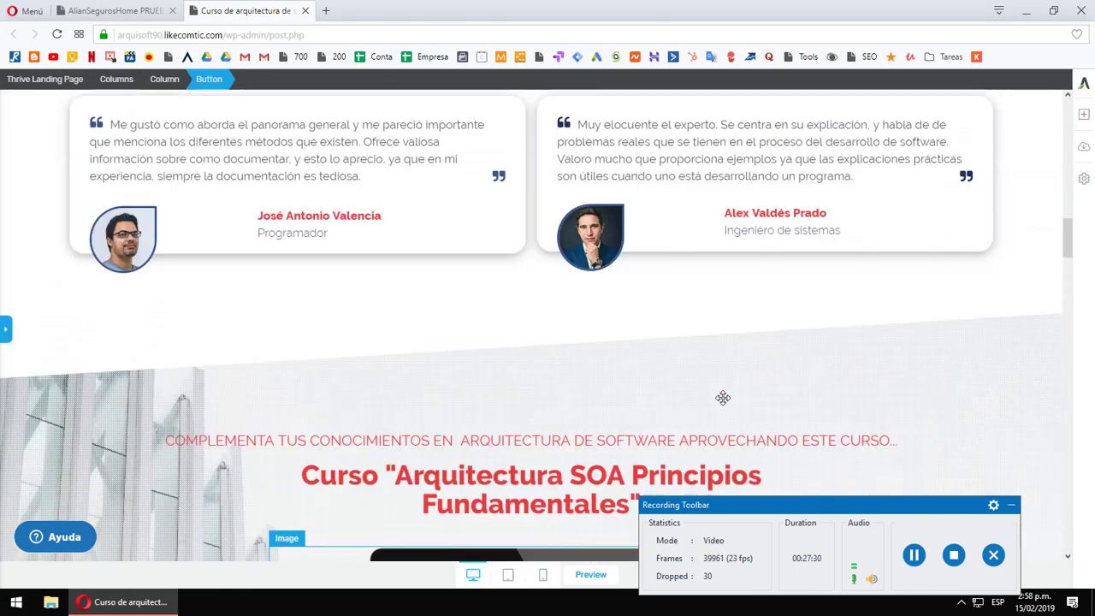
scroll(691, 342, "up", 15)
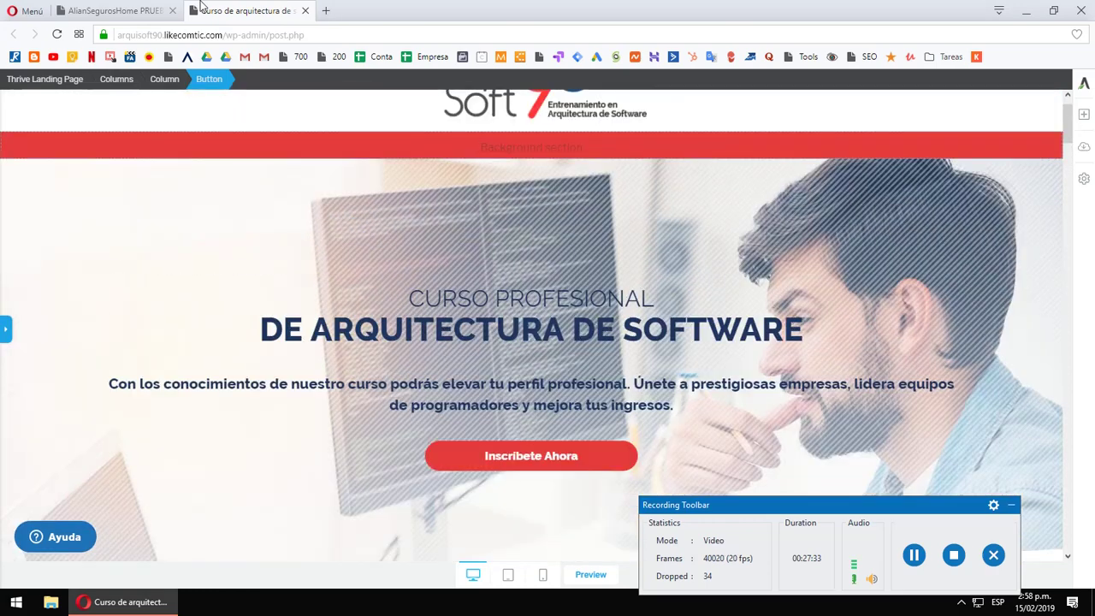
- Return to the insurance homepage and check both saved and new modules available for the accordion row's empty second column
left_click(111, 10)
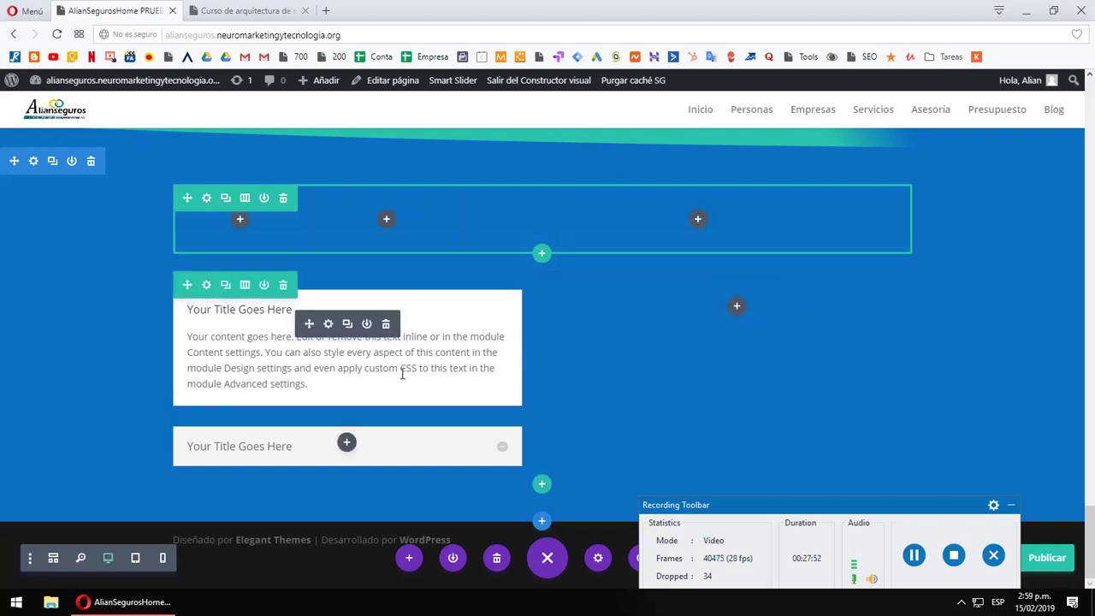
left_click(737, 308)
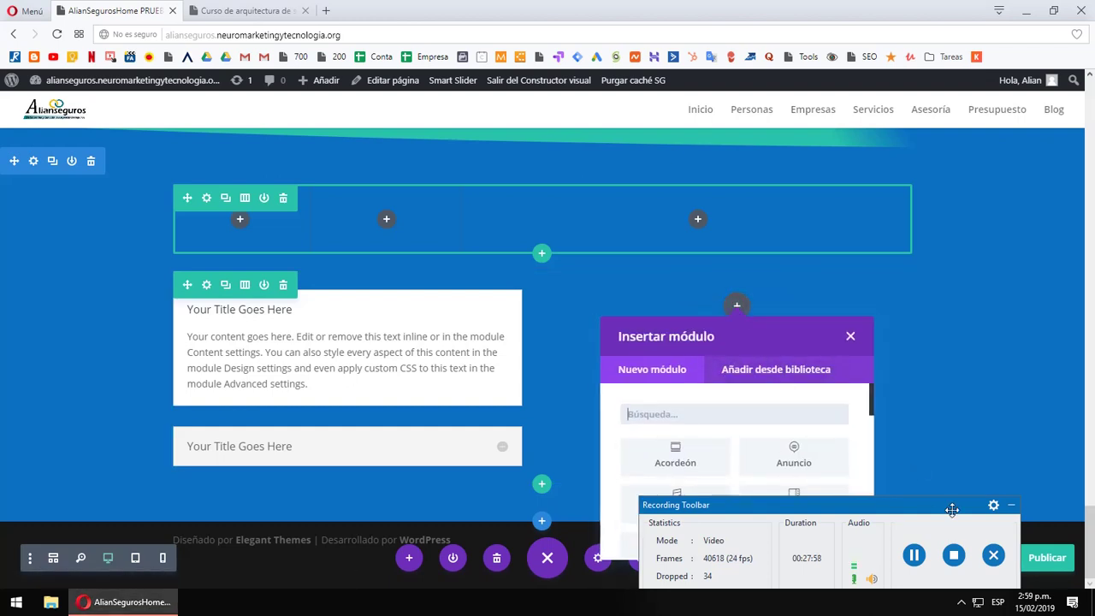
left_click_drag(891, 511, 961, 597)
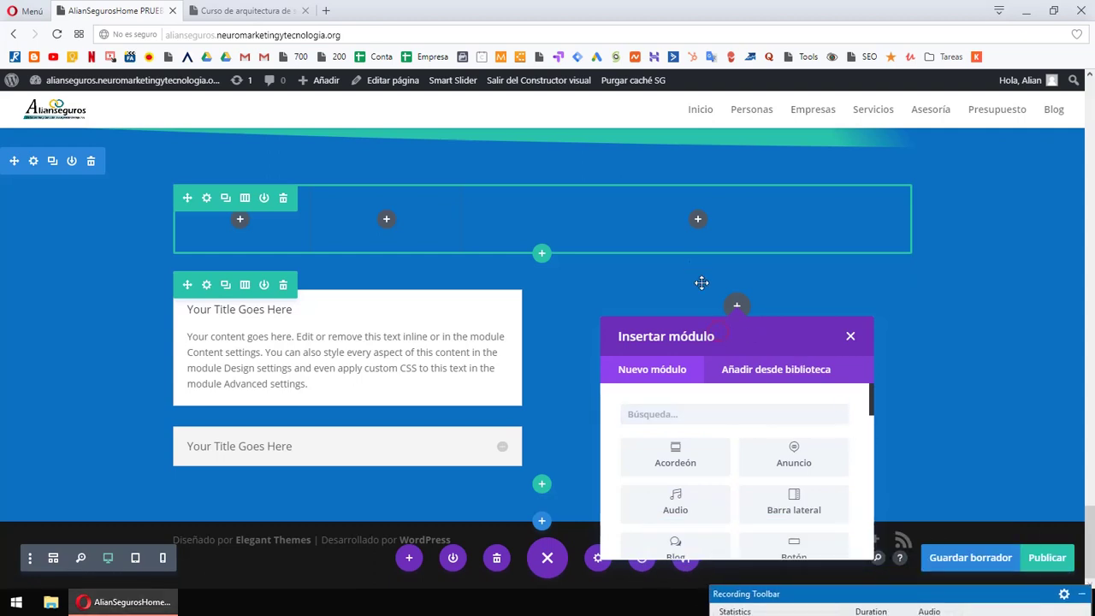
left_click(775, 371)
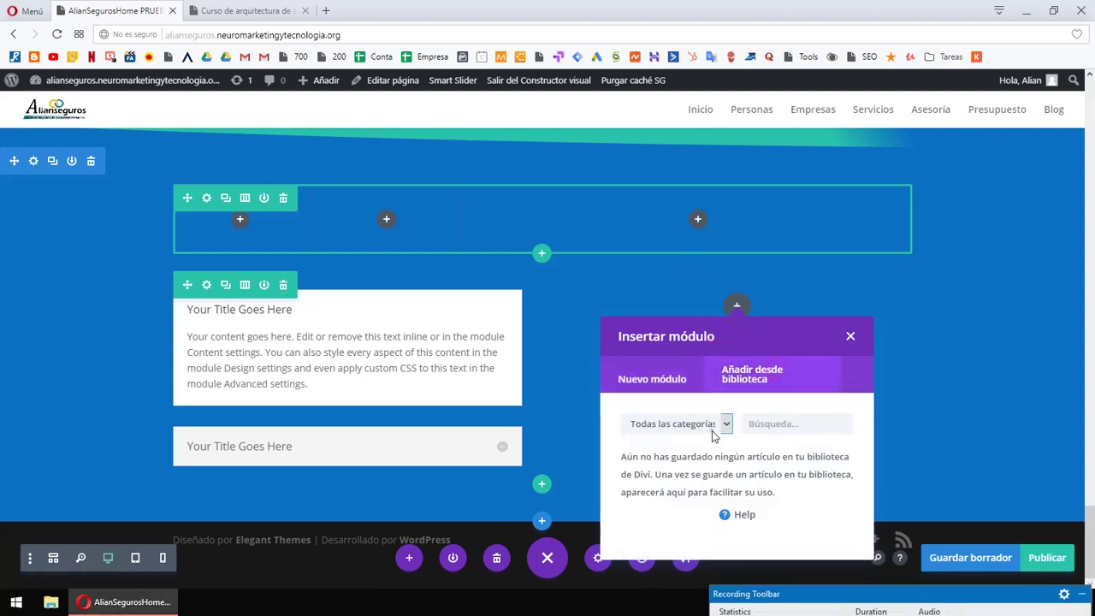
left_click(664, 384)
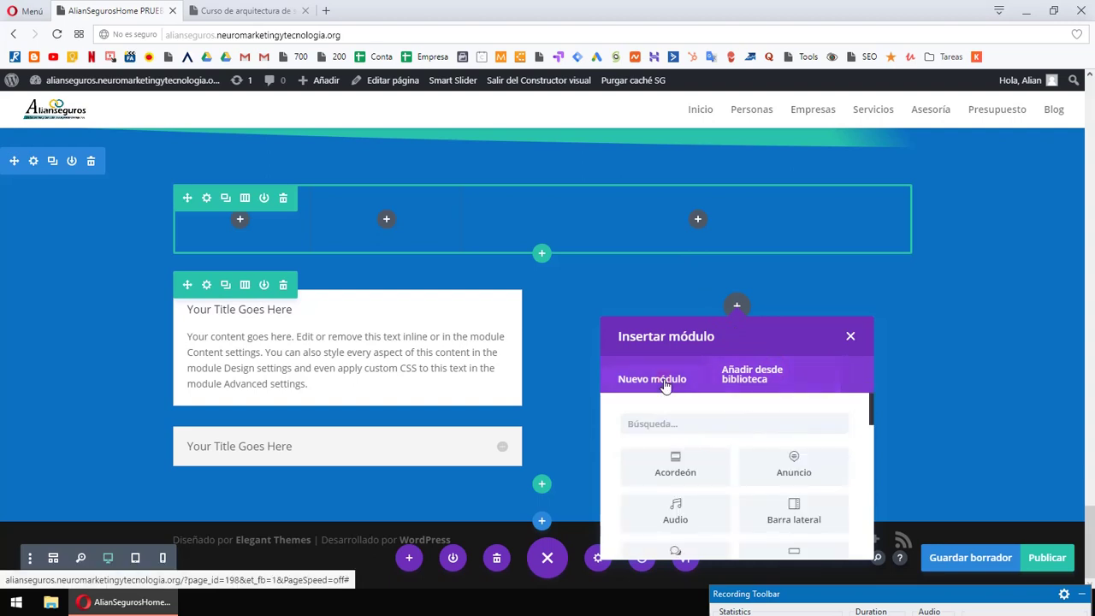
- Look through the new modules and insert an Acordeón module in the accordion row's empty second column
scroll(830, 464, "down", 3)
scroll(836, 466, "up", 3)
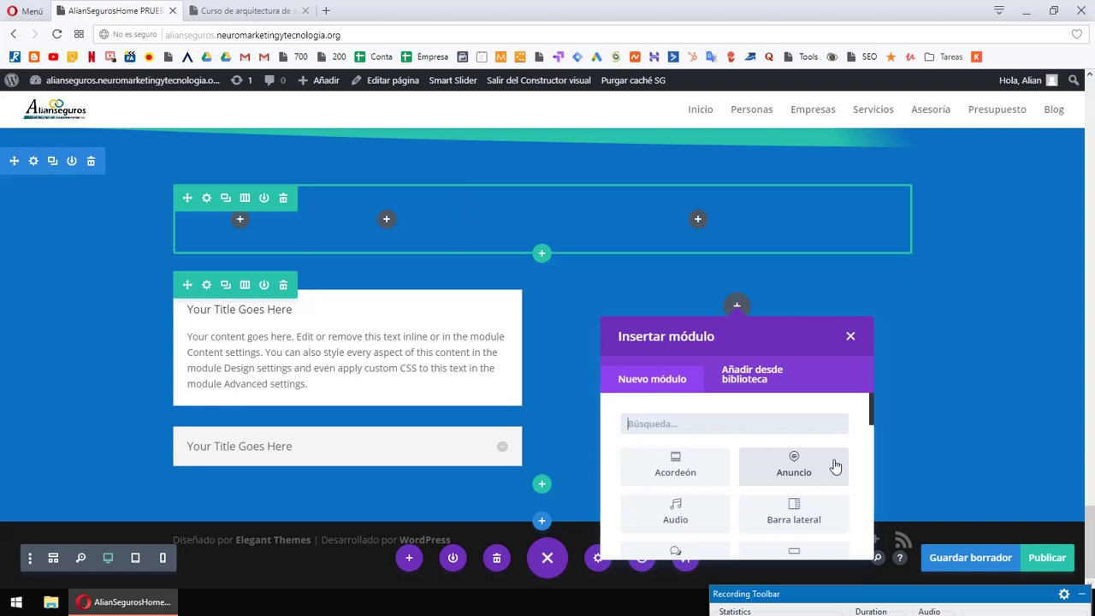
scroll(835, 466, "down", 3)
scroll(836, 467, "up", 3)
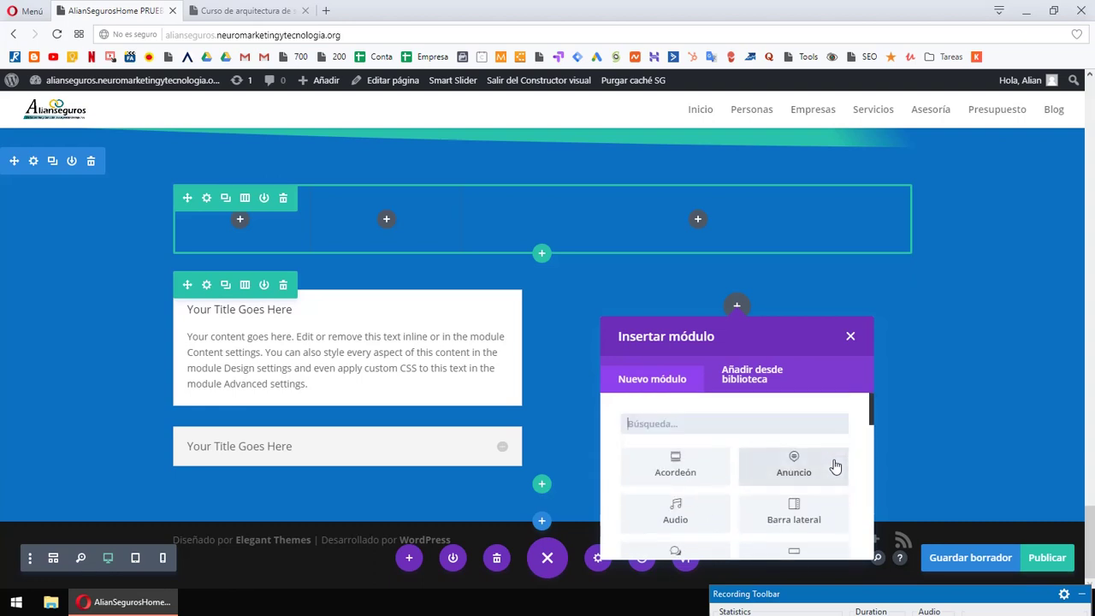
left_click(682, 472)
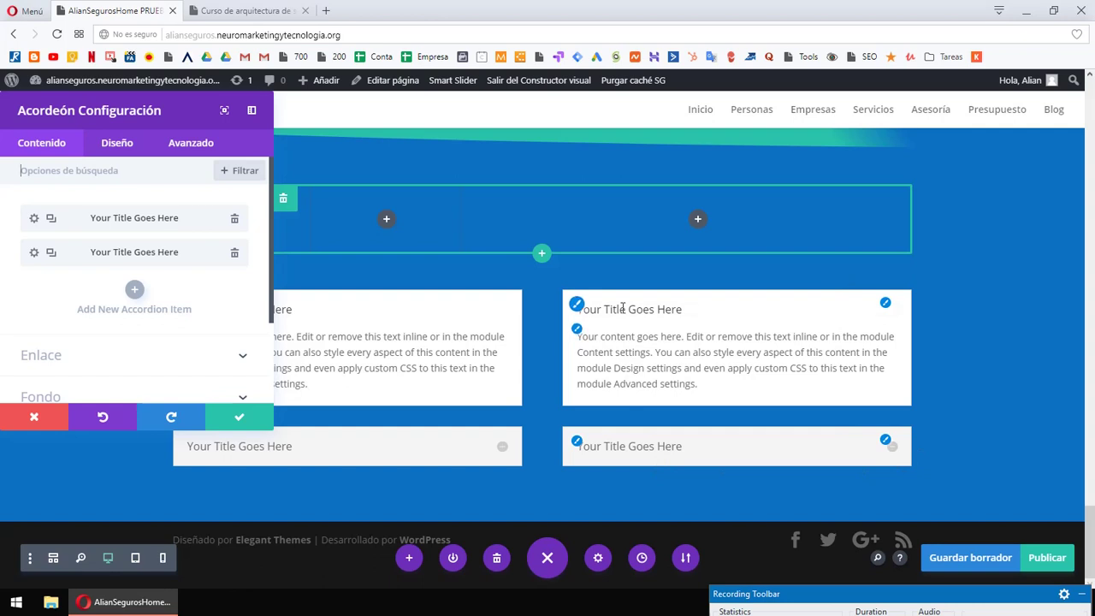
- Dock the accordion's settings beside the page and examine the second item's title and content text
scroll(180, 256, "down", 3)
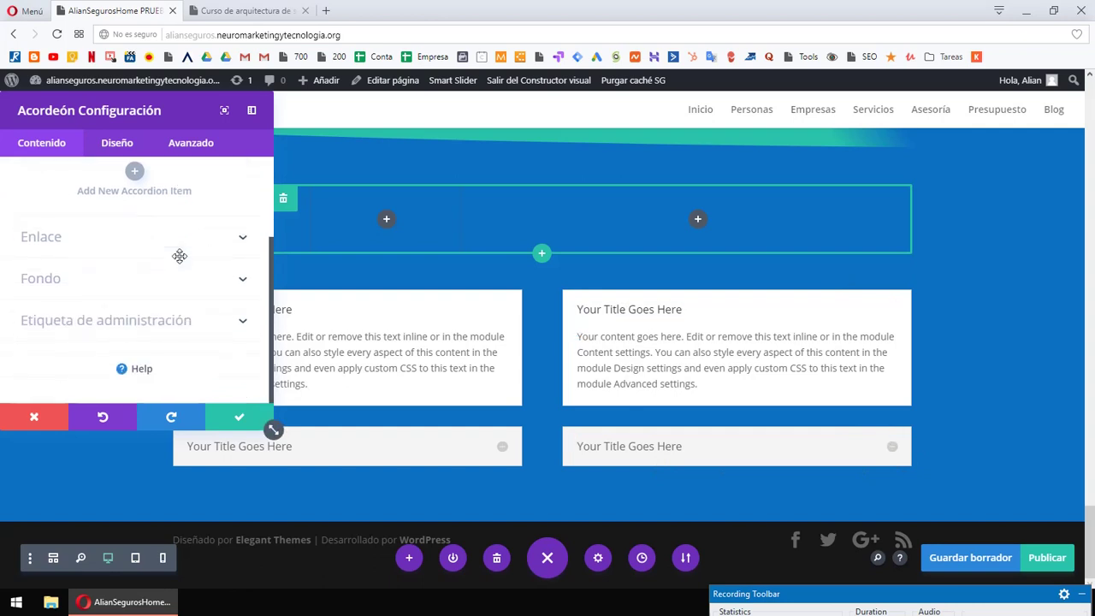
left_click(252, 111)
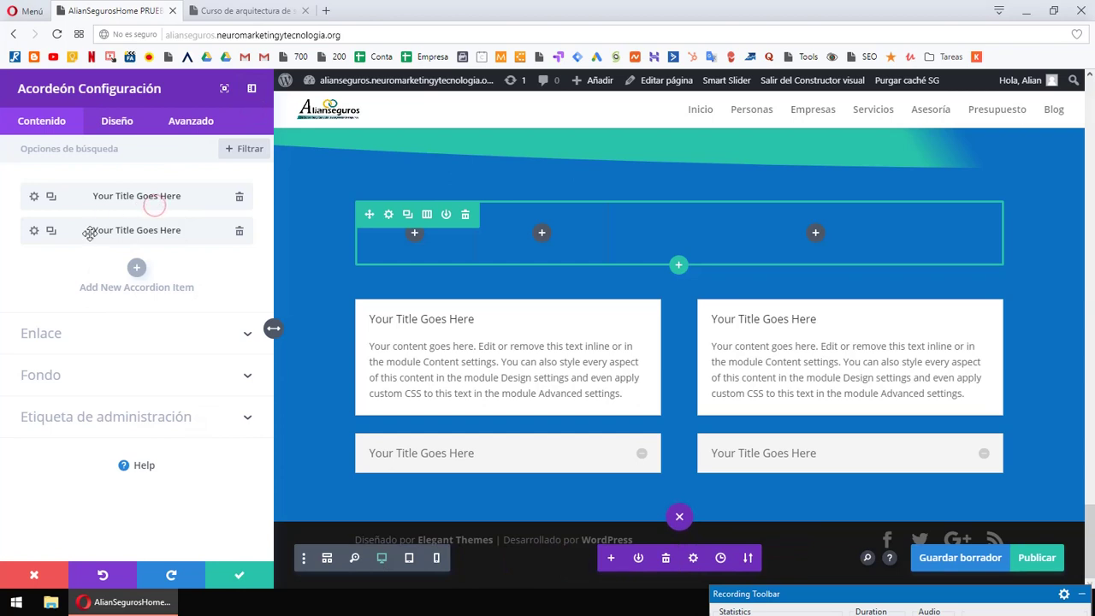
left_click(34, 232)
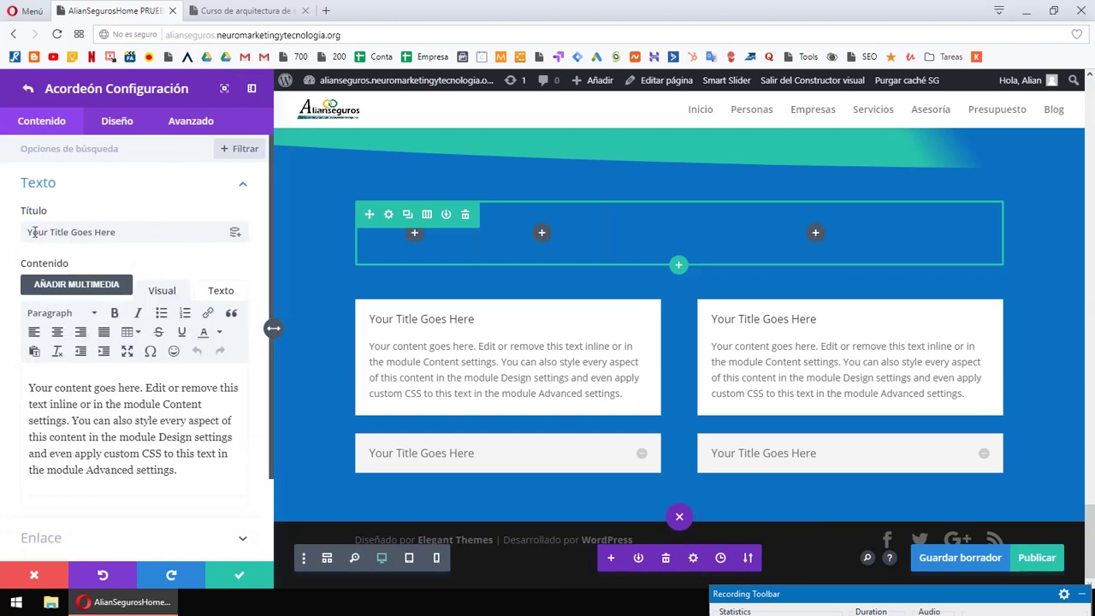
left_click_drag(177, 469, 31, 386)
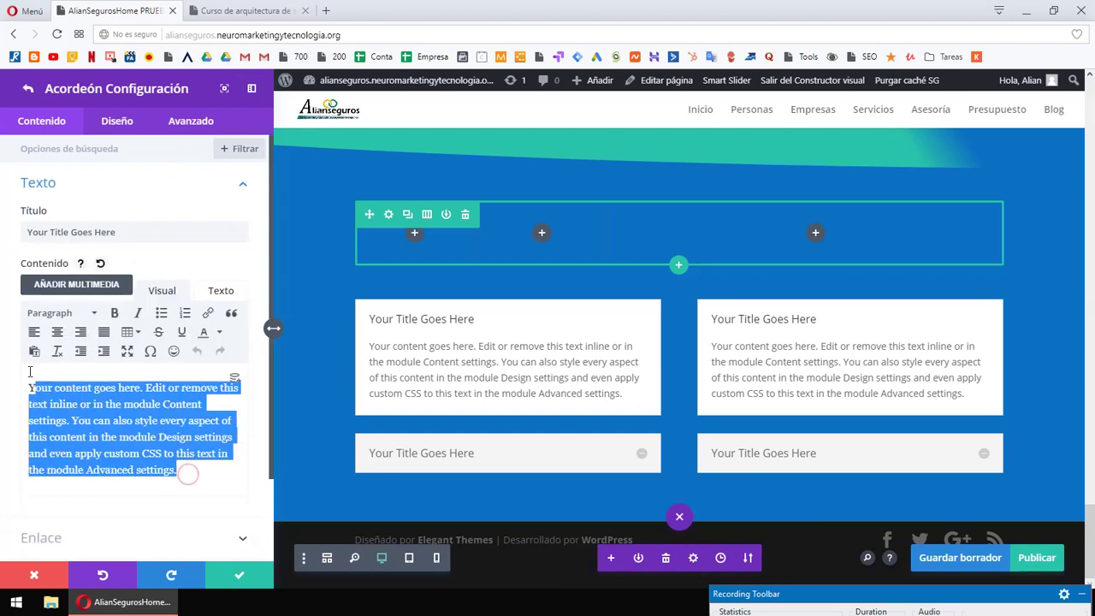
left_click(96, 231)
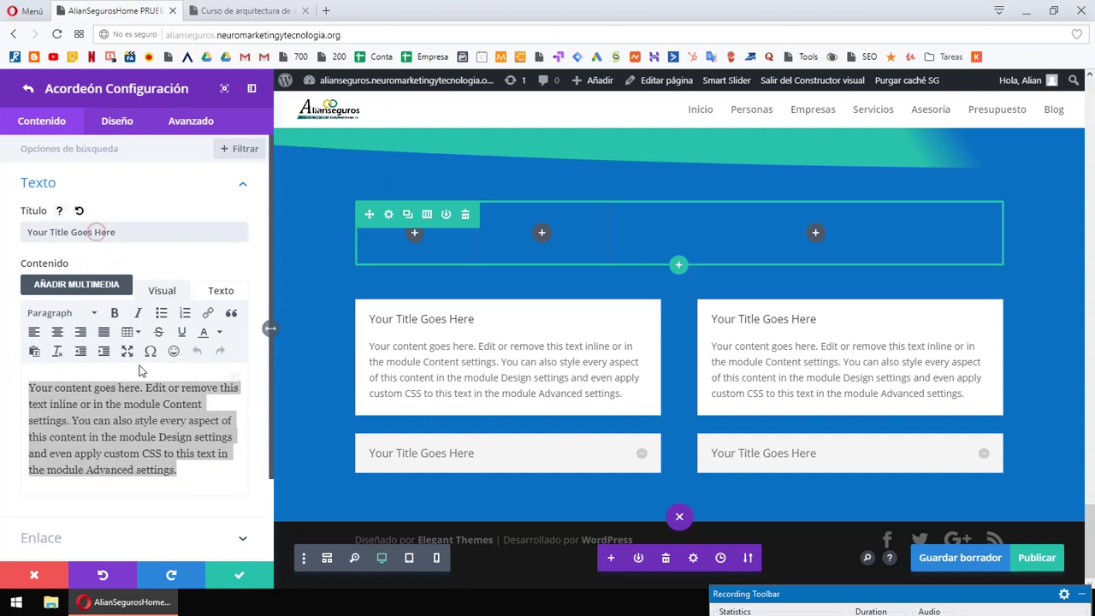
- Review the accordion item's link and background colour options, and close the settings without saving changes
scroll(140, 374, "down", 2)
left_click(242, 440)
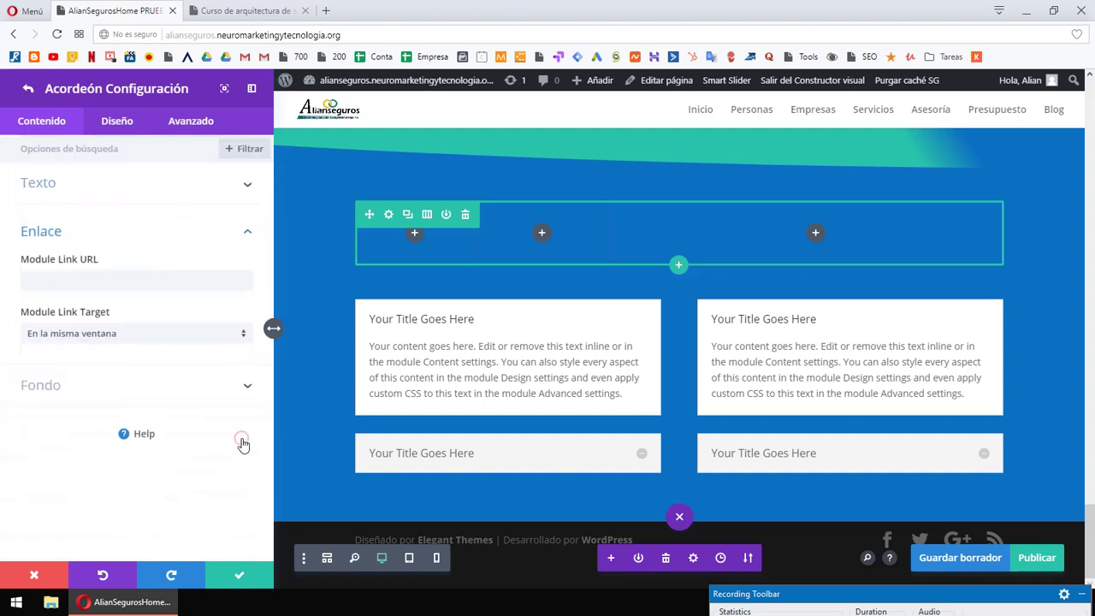
left_click(160, 389)
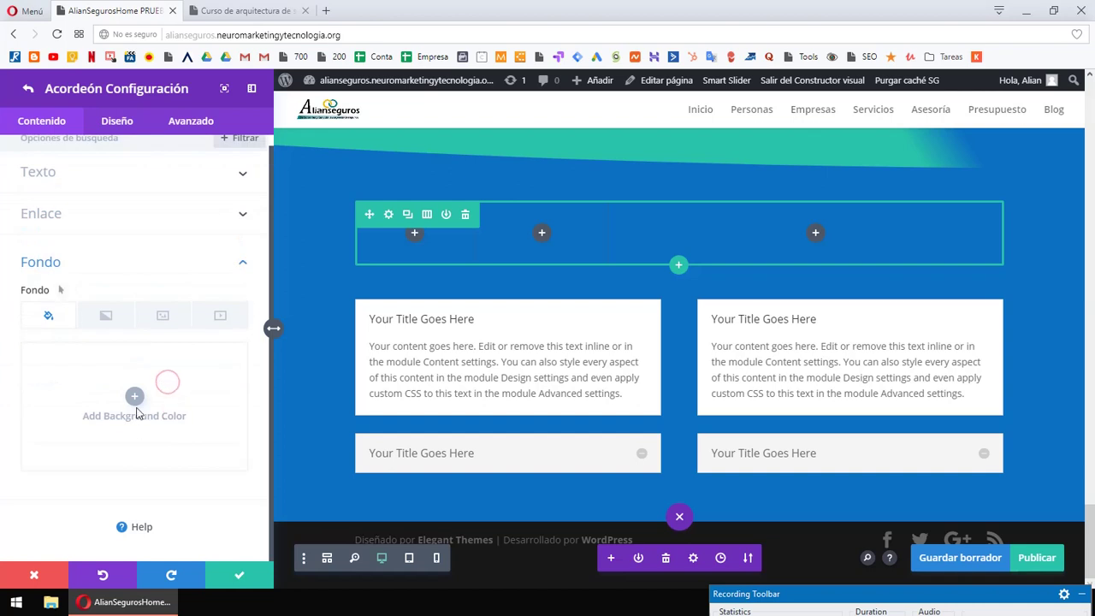
left_click(137, 391)
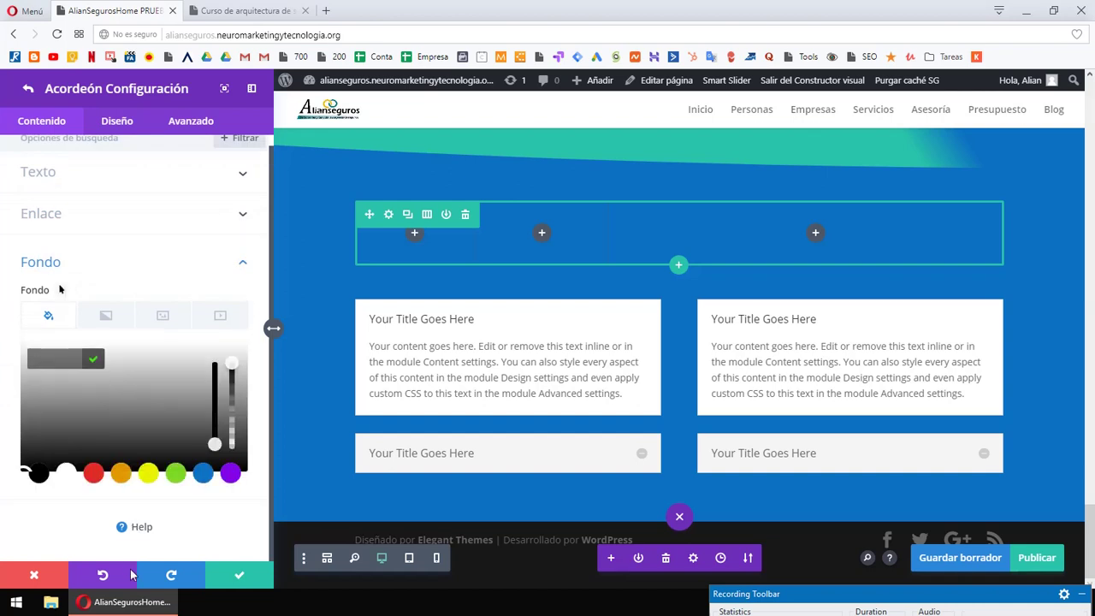
left_click(34, 576)
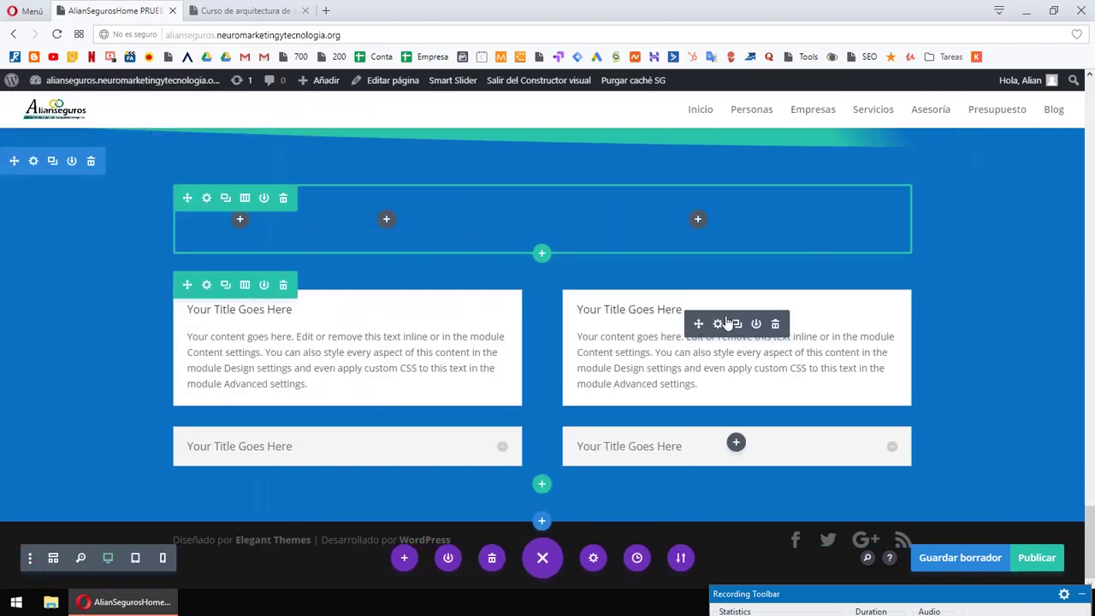
- Insert an Anuncio module in the wide third column of the row above the accordions and check its background options
left_click(696, 220)
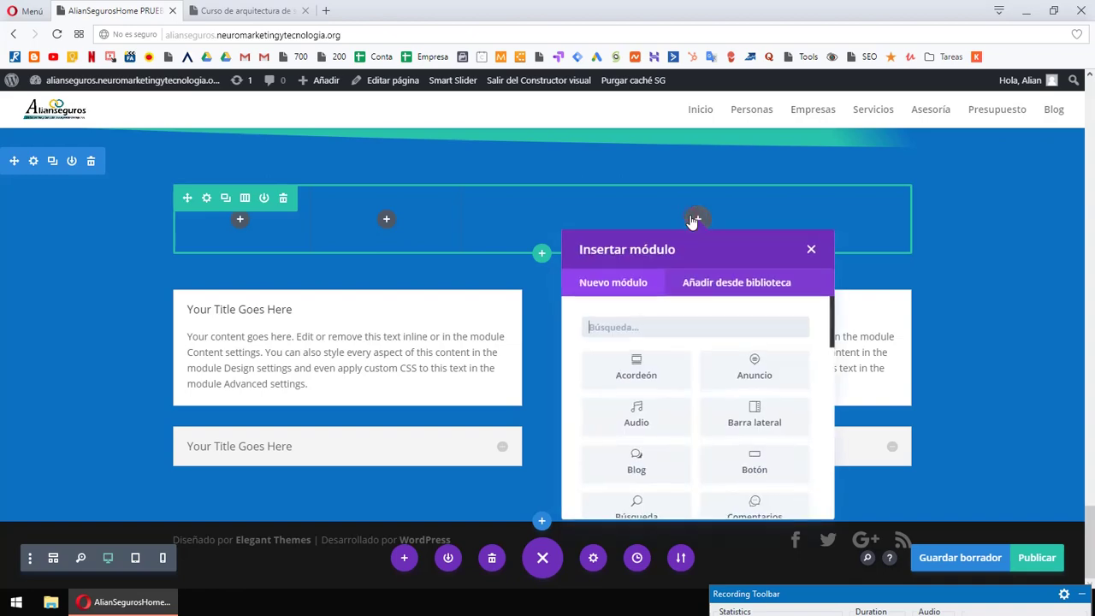
left_click(756, 366)
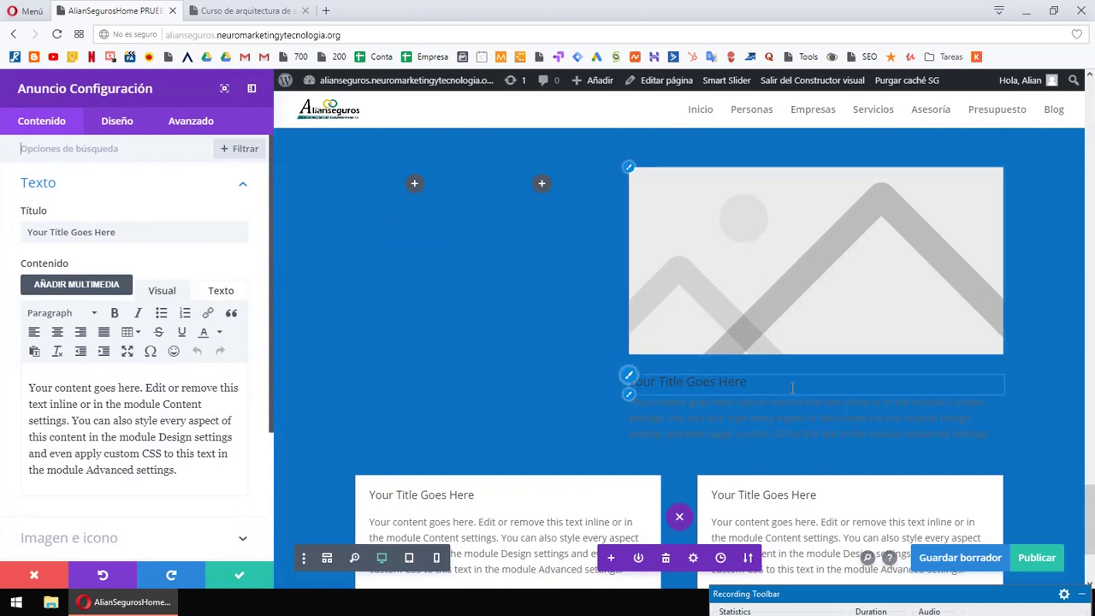
scroll(110, 333, "down", 2)
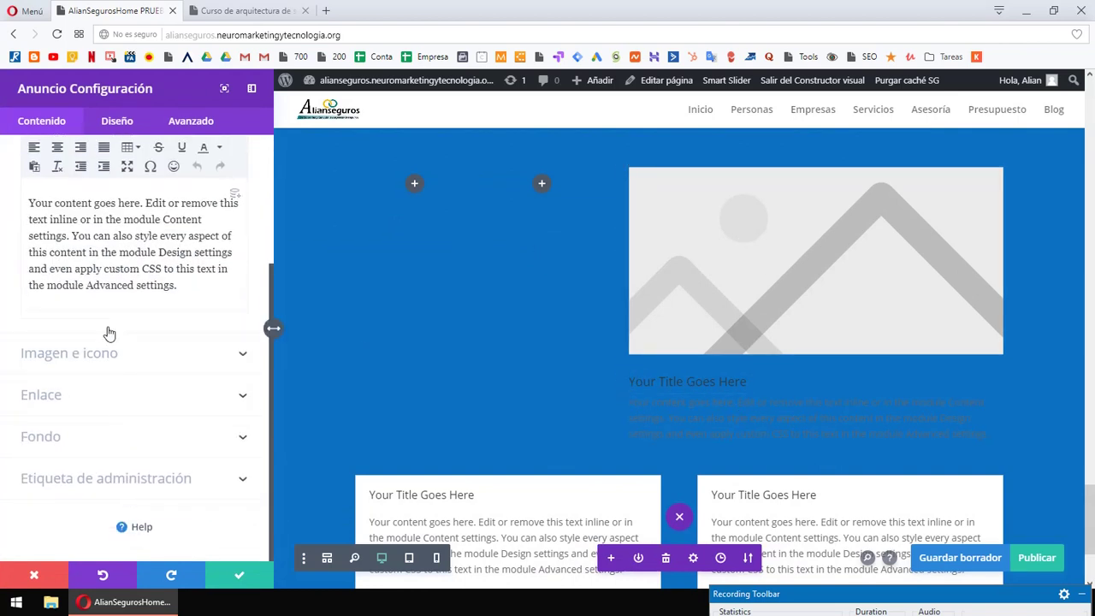
left_click(228, 440)
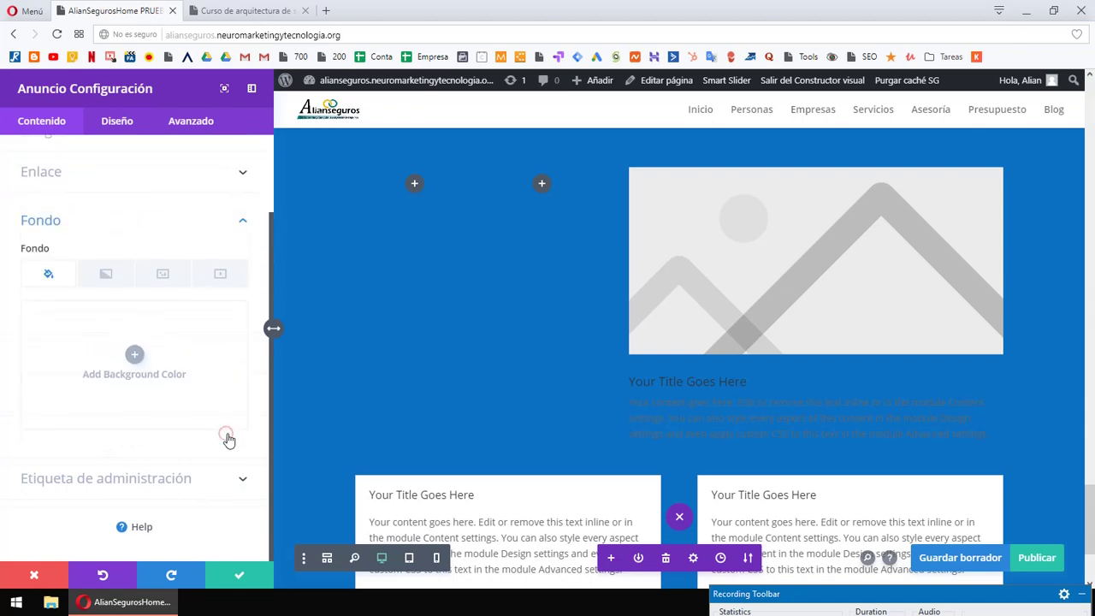
left_click(34, 575)
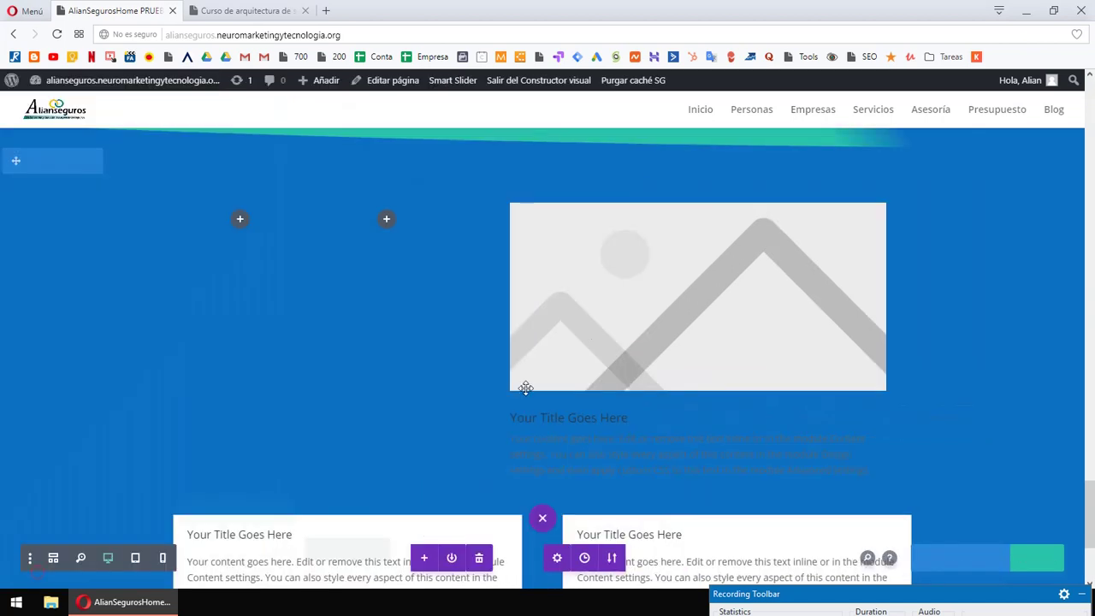
- Add a Separador module to the empty second column, beside the Anuncio module, keeping its default settings
left_click(387, 221)
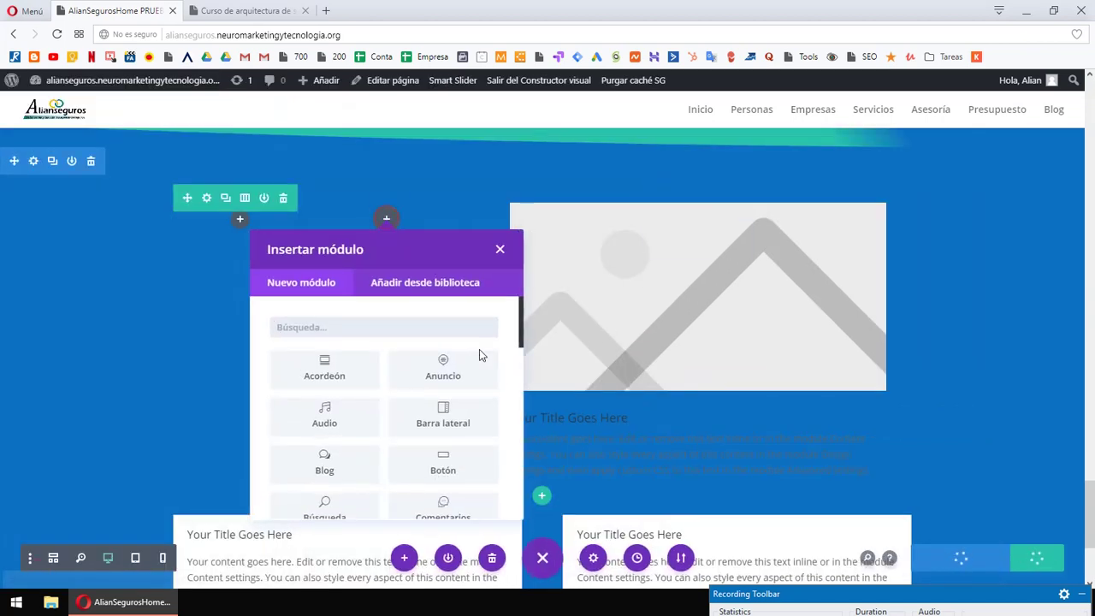
scroll(479, 354, "down", 5)
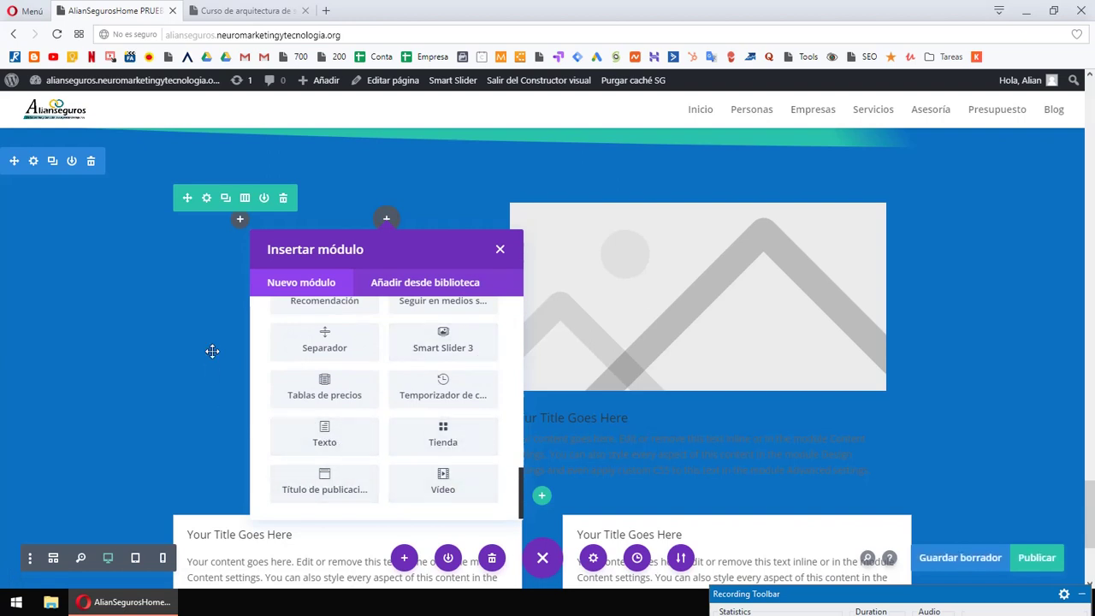
left_click(327, 342)
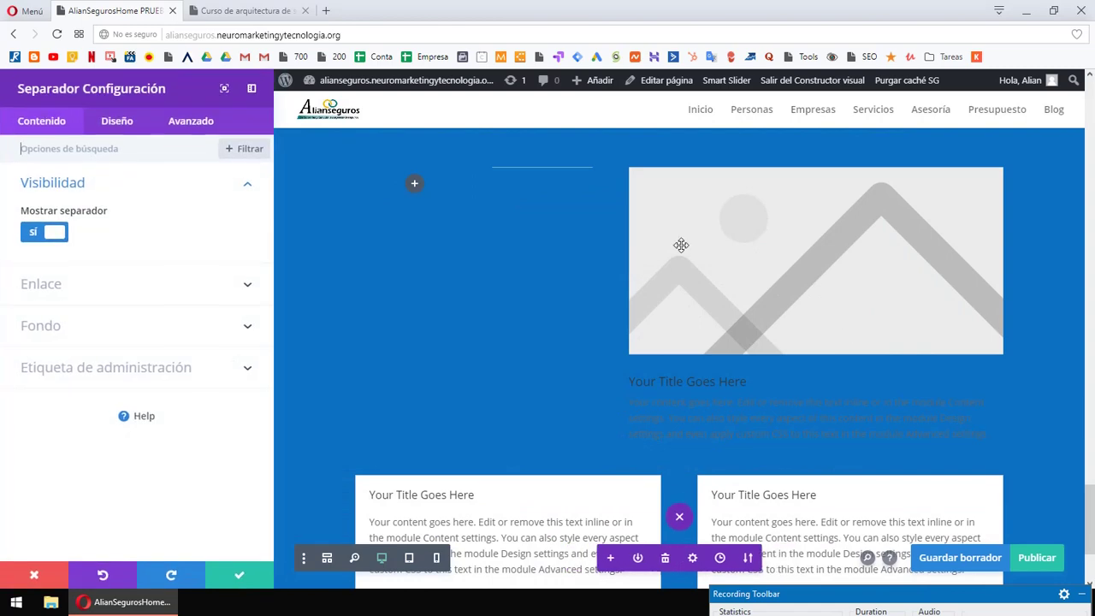
key("Escape")
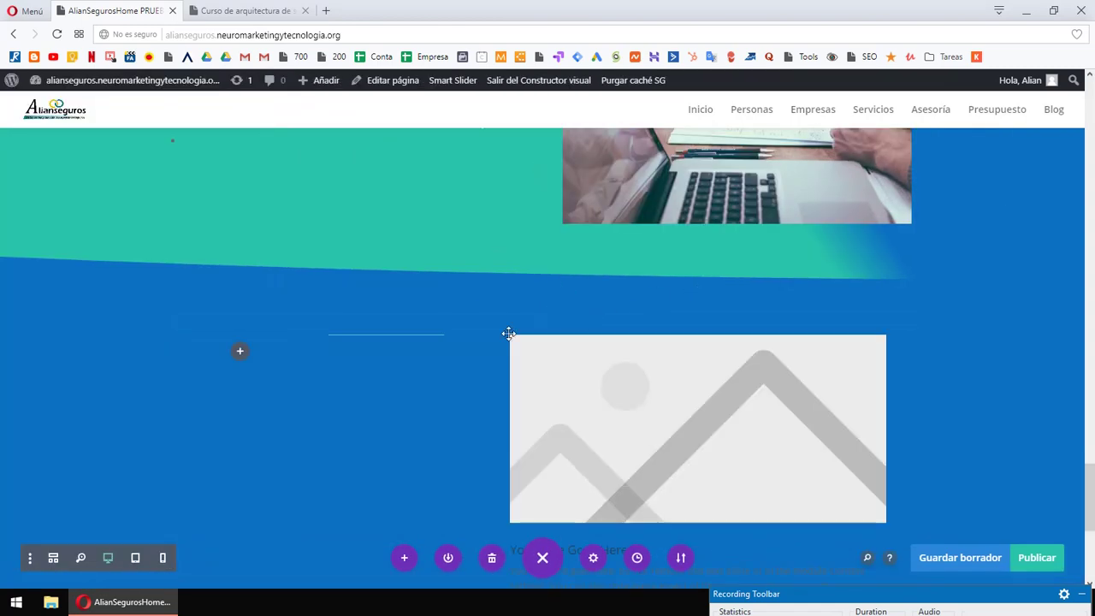
- Insert a Comentarios module in the empty first column of the row with the separator and close its settings
scroll(557, 286, "up", 5)
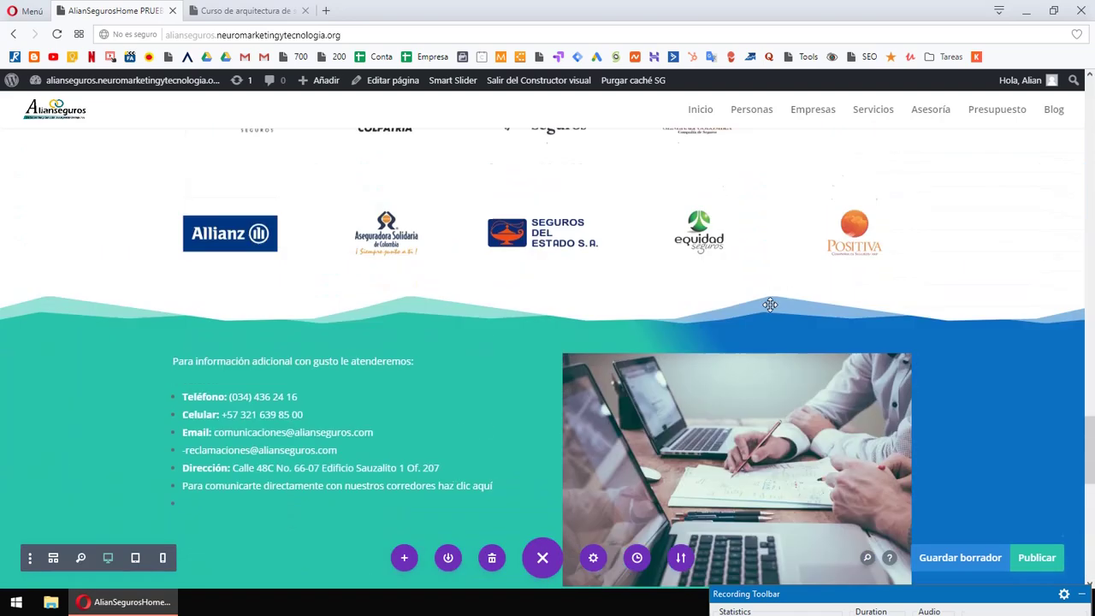
scroll(672, 291, "up", 3)
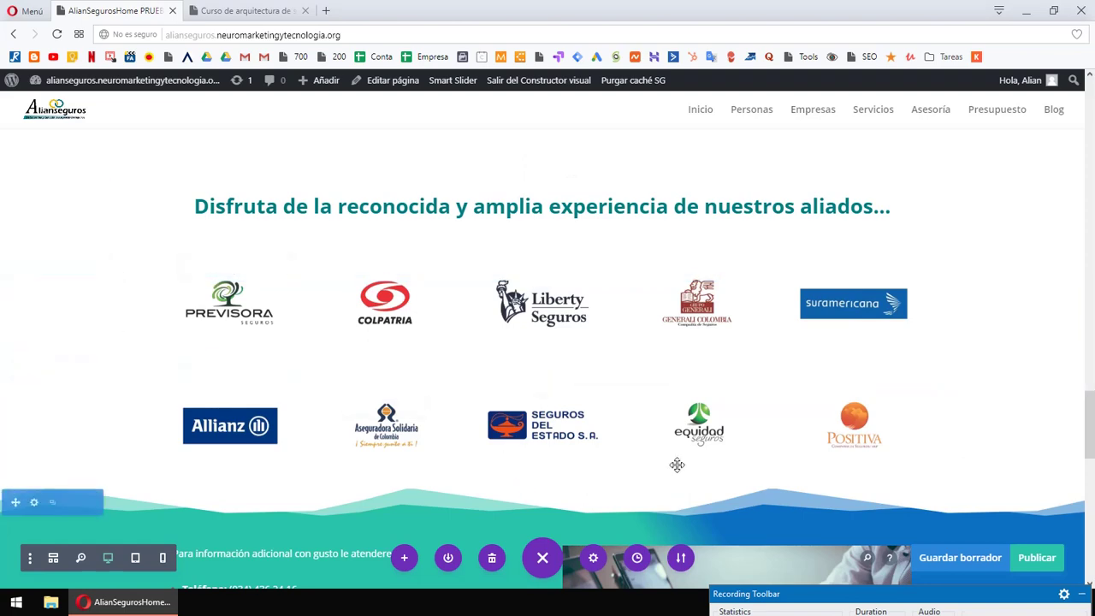
scroll(676, 454, "down", 5)
scroll(676, 442, "down", 3)
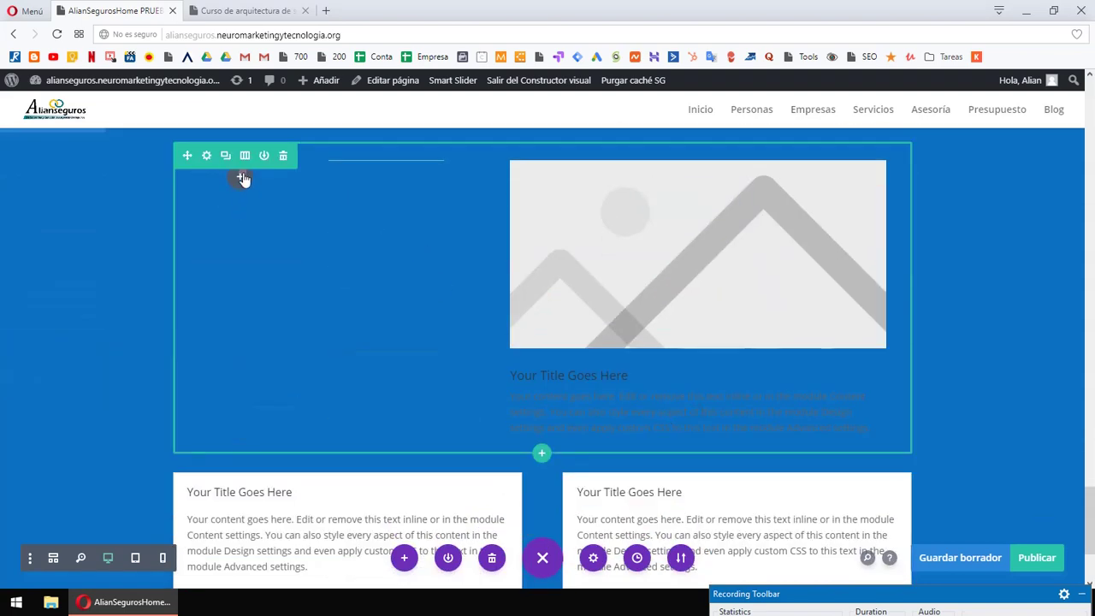
left_click(243, 178)
scroll(308, 350, "down", 4)
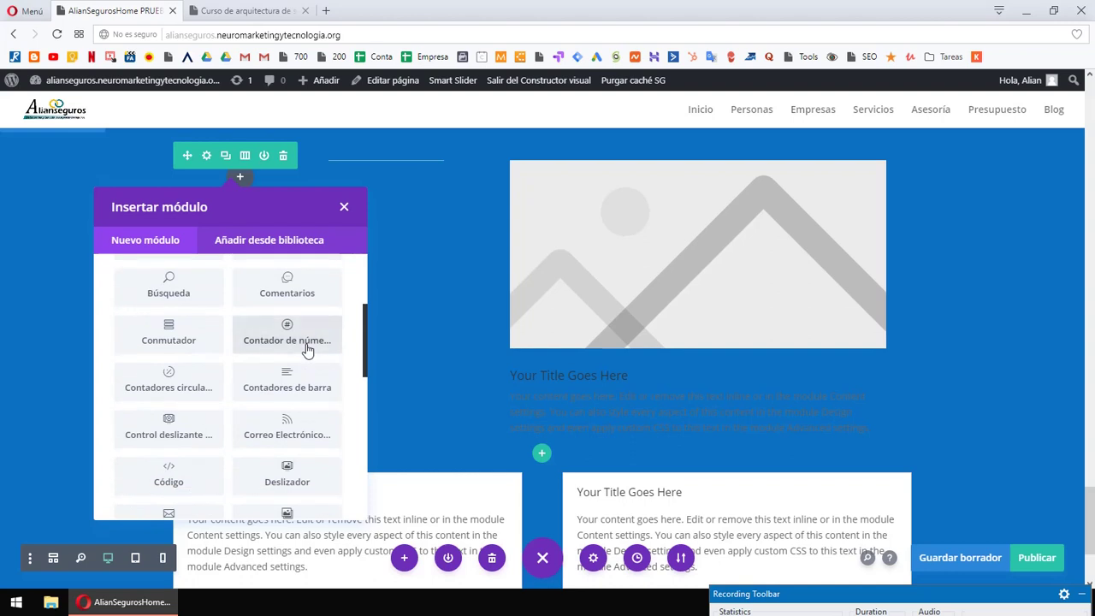
scroll(308, 349, "down", 2)
scroll(310, 344, "up", 4)
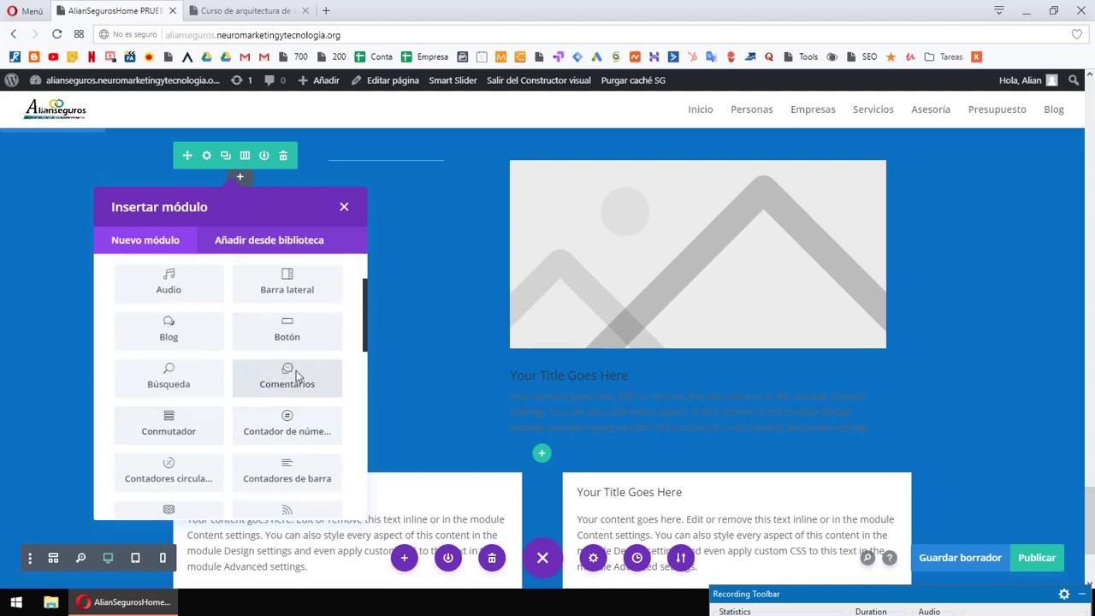
scroll(297, 376, "down", 2)
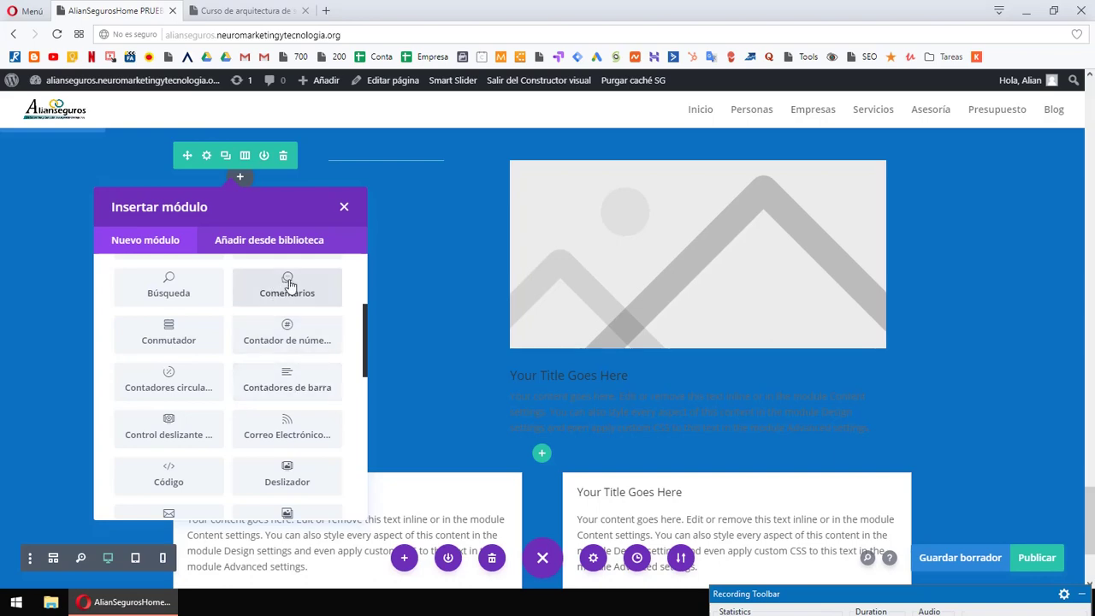
left_click(289, 285)
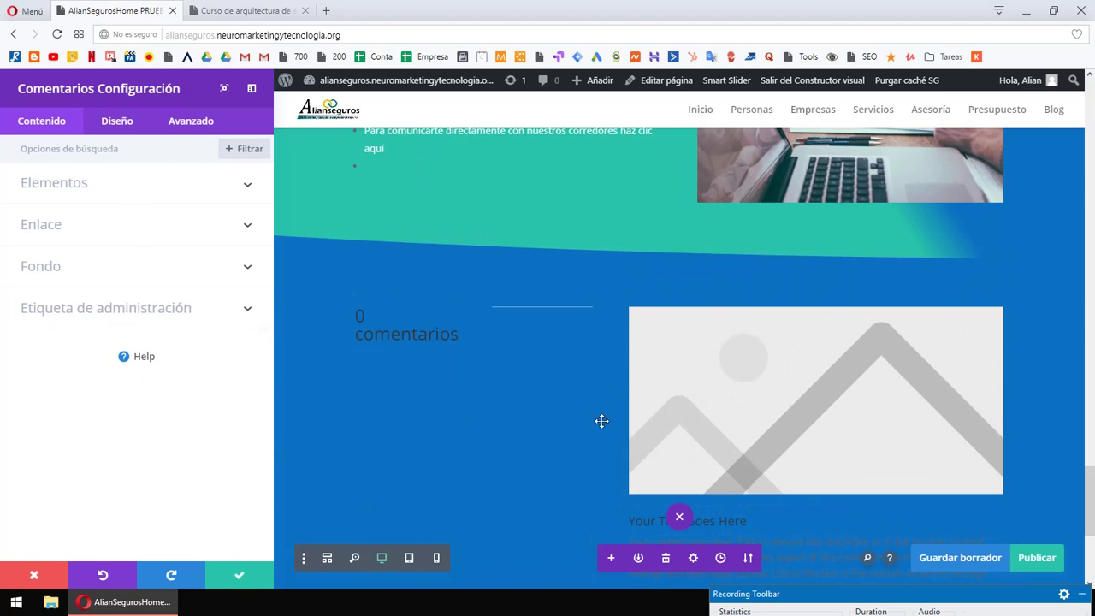
scroll(602, 420, "down", 5)
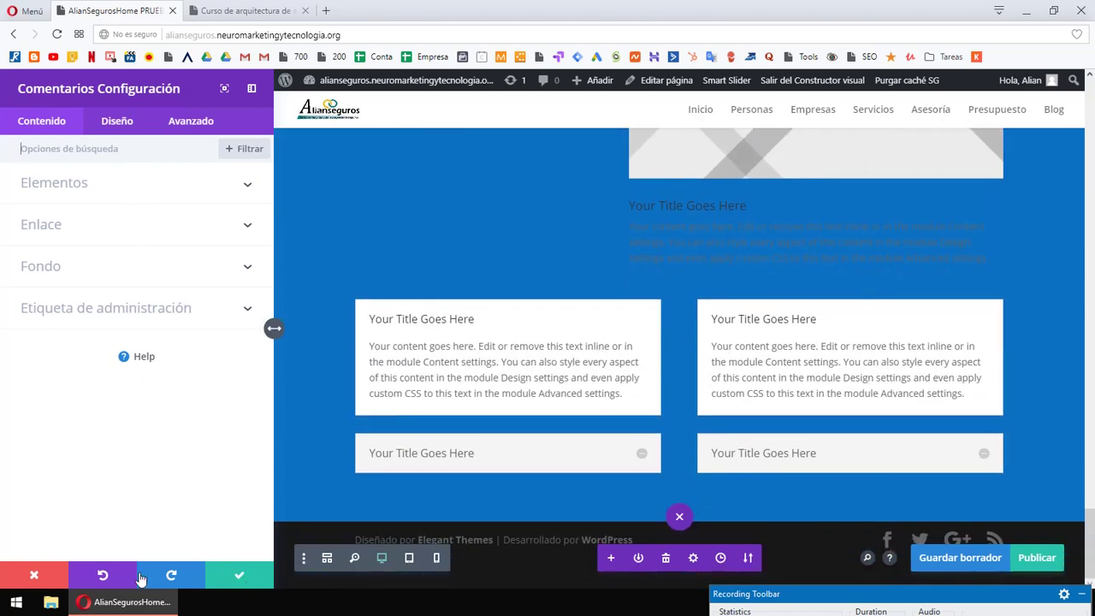
left_click(45, 575)
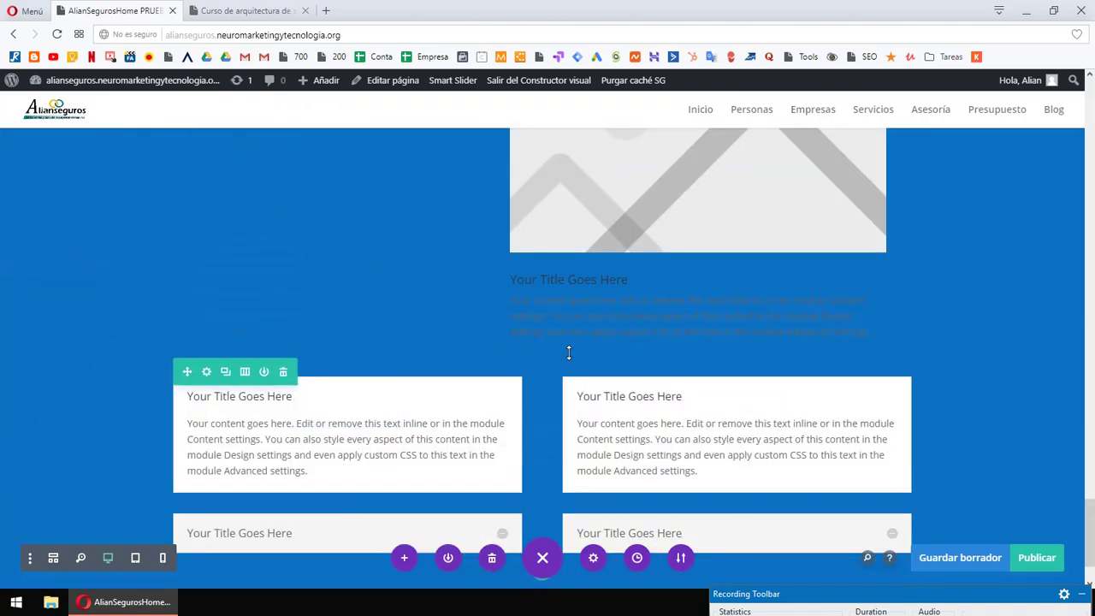
- Browse the full list of new modules that can be added below the second accordion, from Acordeón to Vídeo
scroll(813, 499, "down", 1)
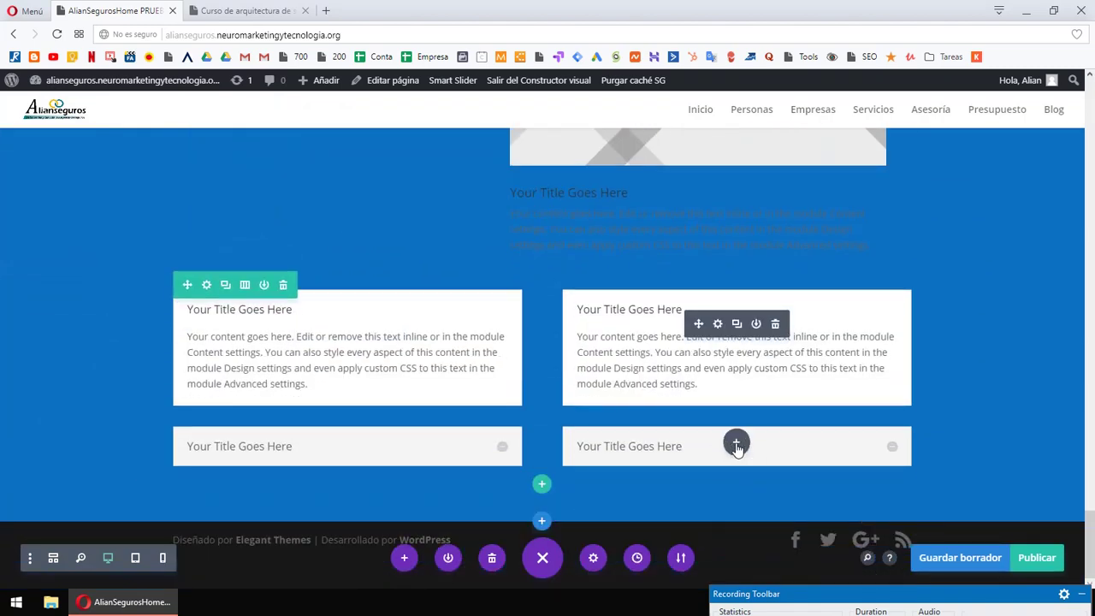
left_click(736, 443)
scroll(753, 321, "down", 3)
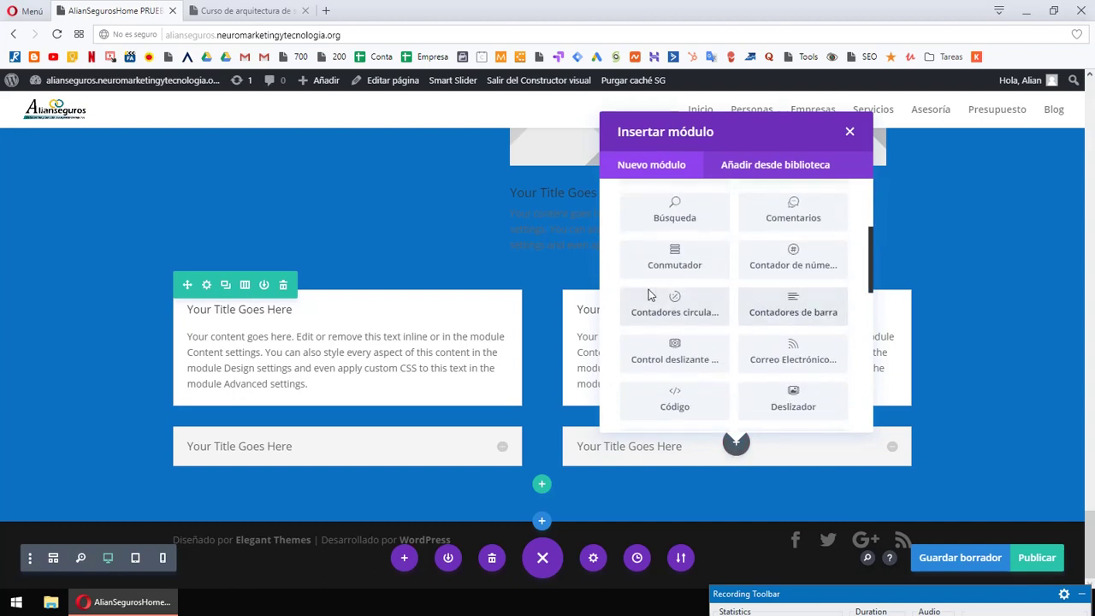
scroll(752, 372, "down", 1)
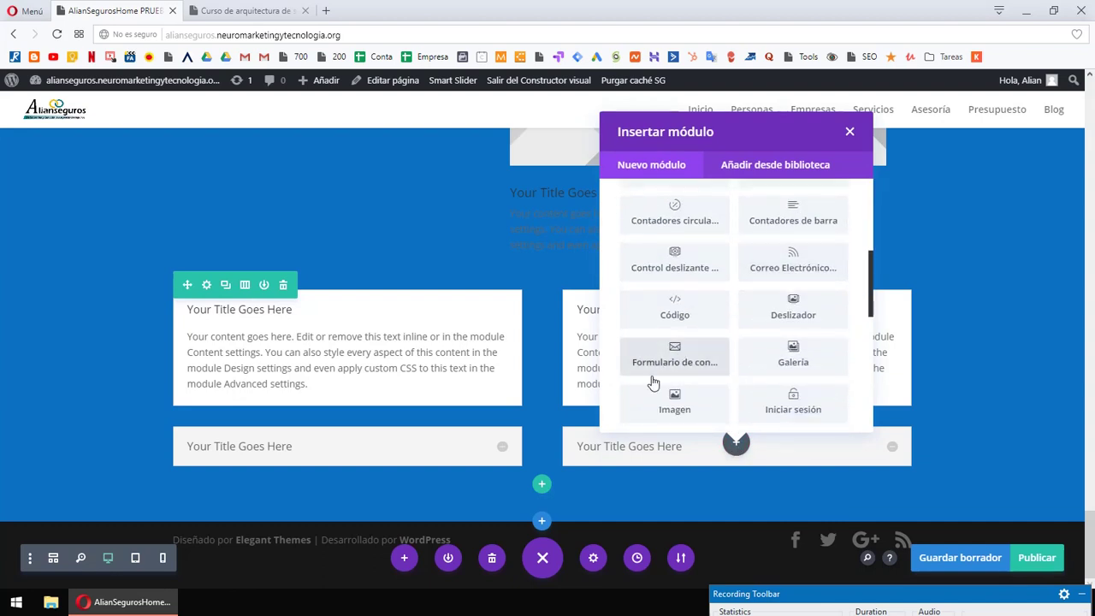
scroll(800, 368, "down", 2)
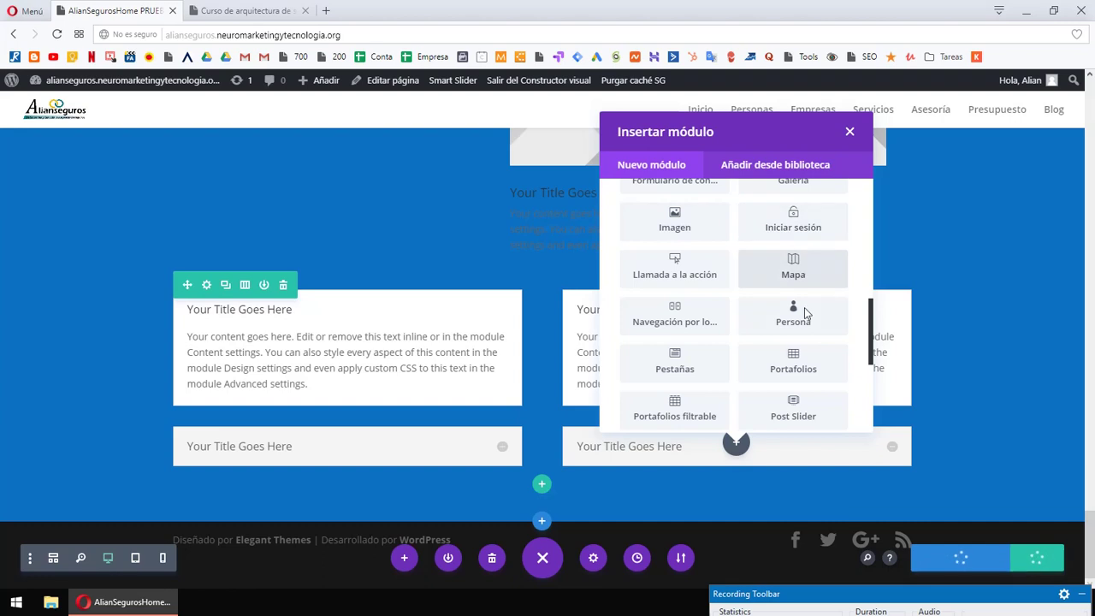
scroll(795, 351, "down", 1)
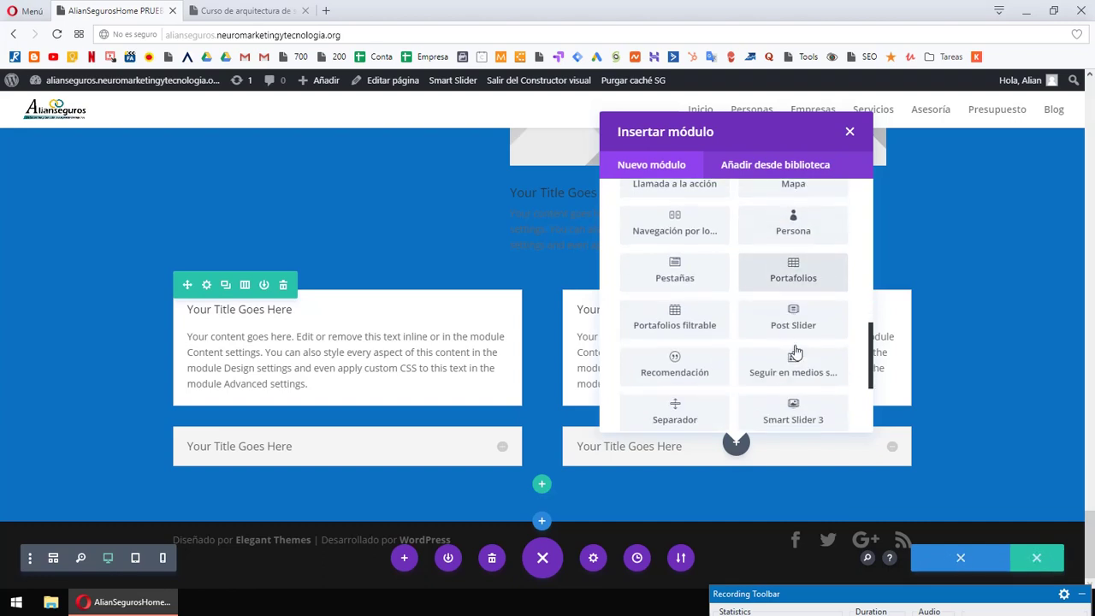
scroll(795, 416, "up", 5)
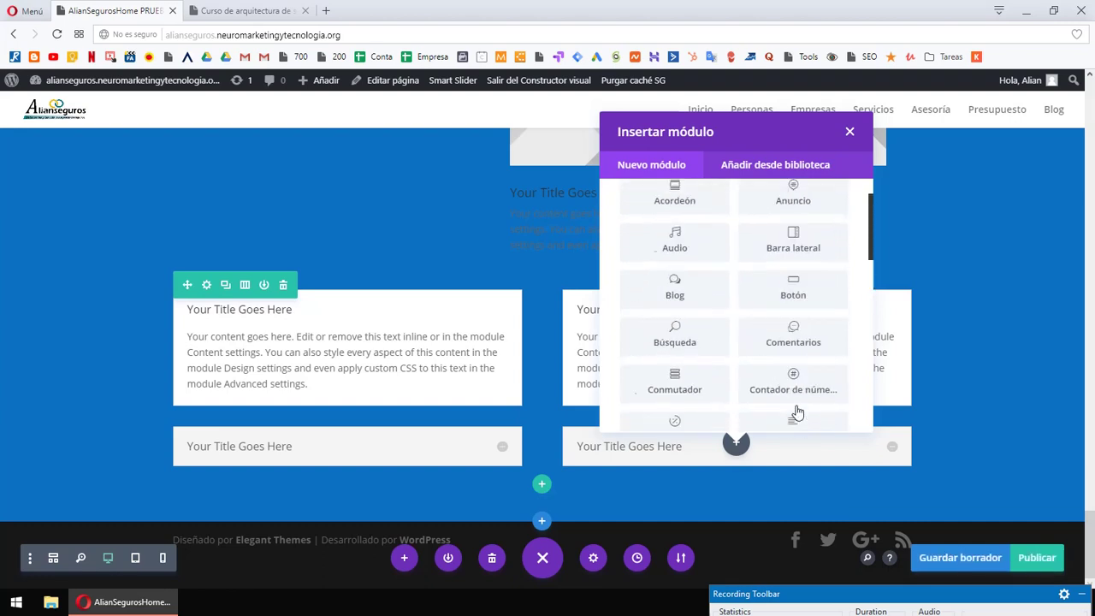
scroll(796, 415, "up", 1)
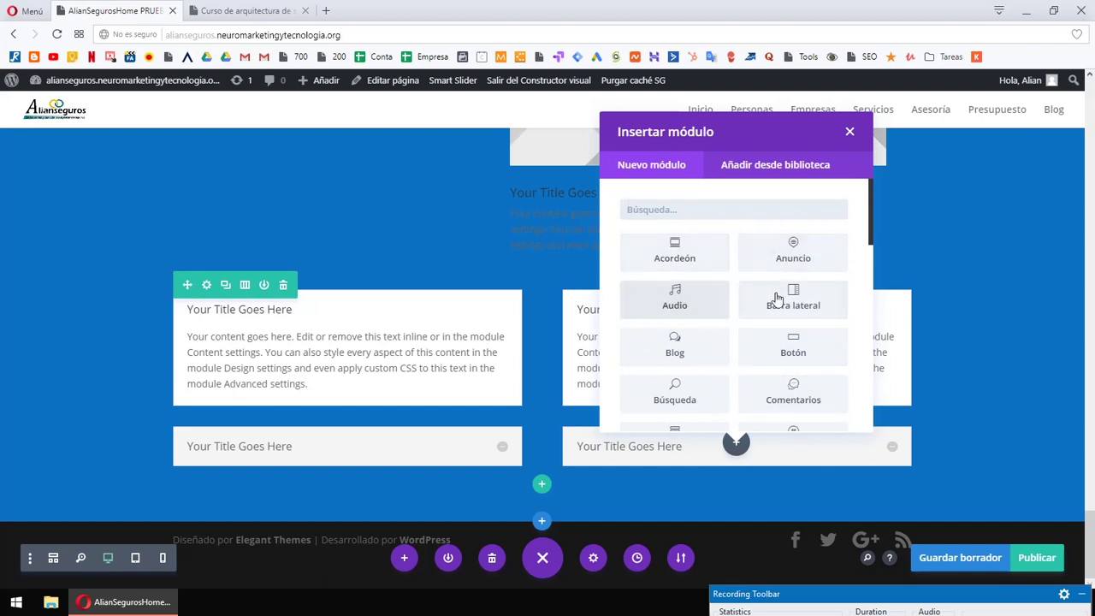
scroll(802, 409, "down", 10)
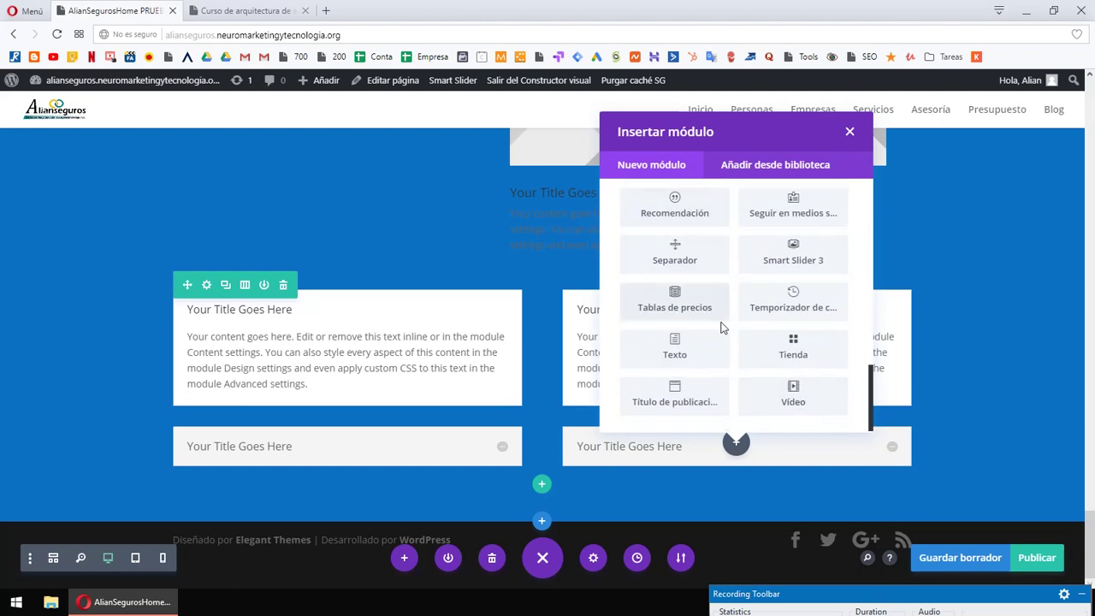
scroll(799, 359, "up", 10)
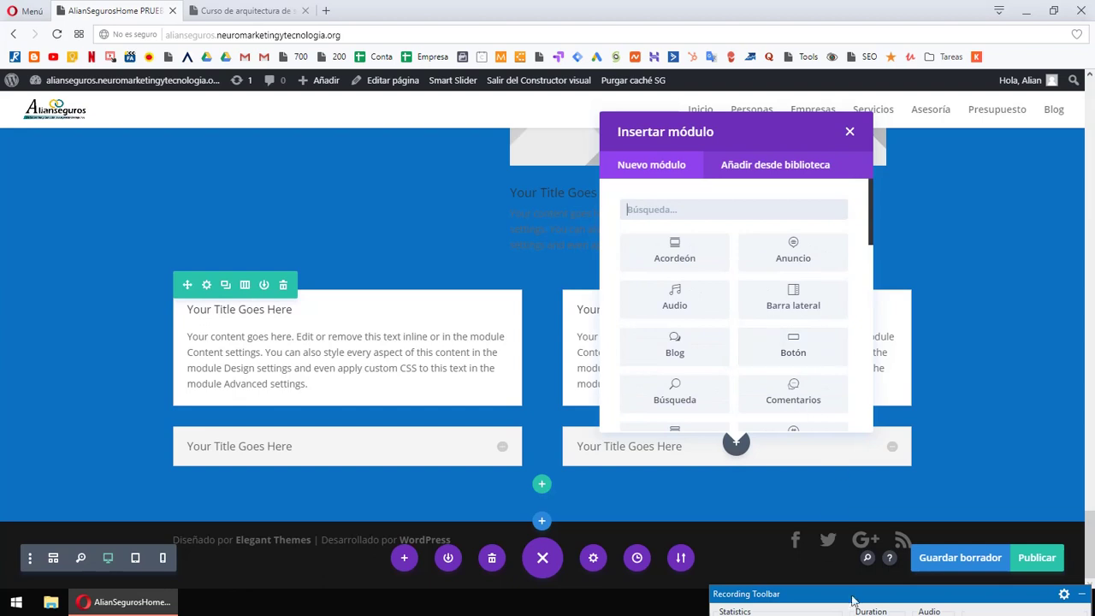
left_click_drag(856, 600, 834, 493)
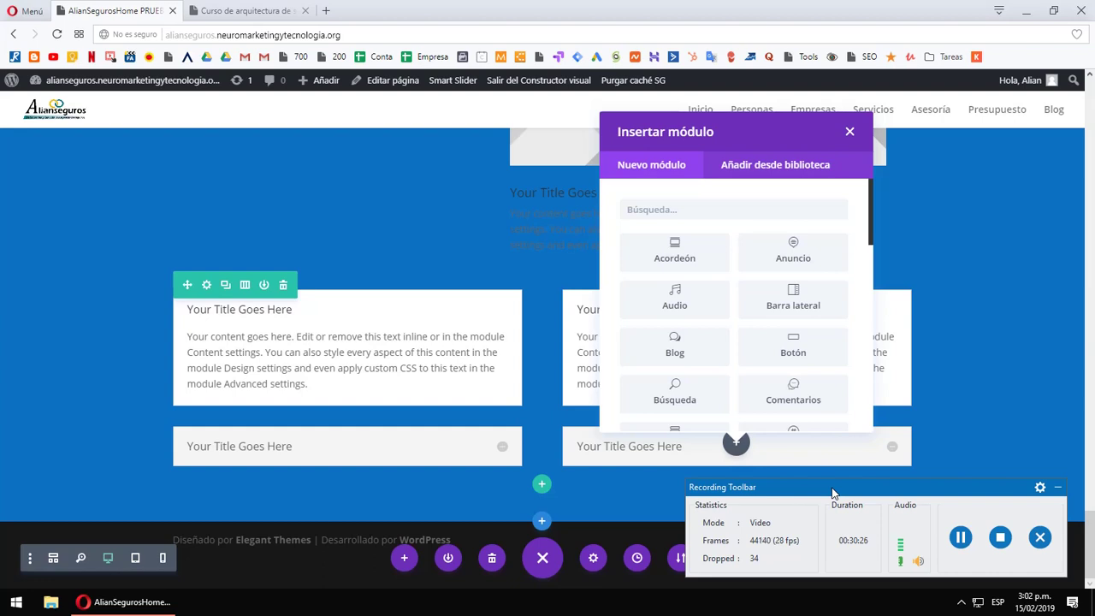
left_click_drag(834, 494, 837, 499)
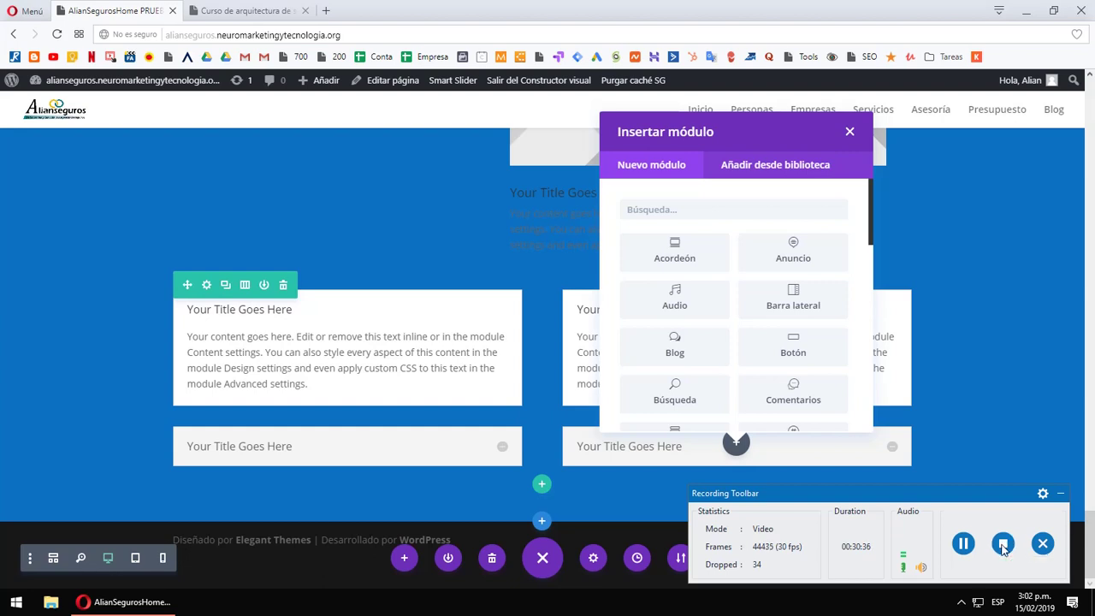
left_click_drag(949, 498, 419, 299)
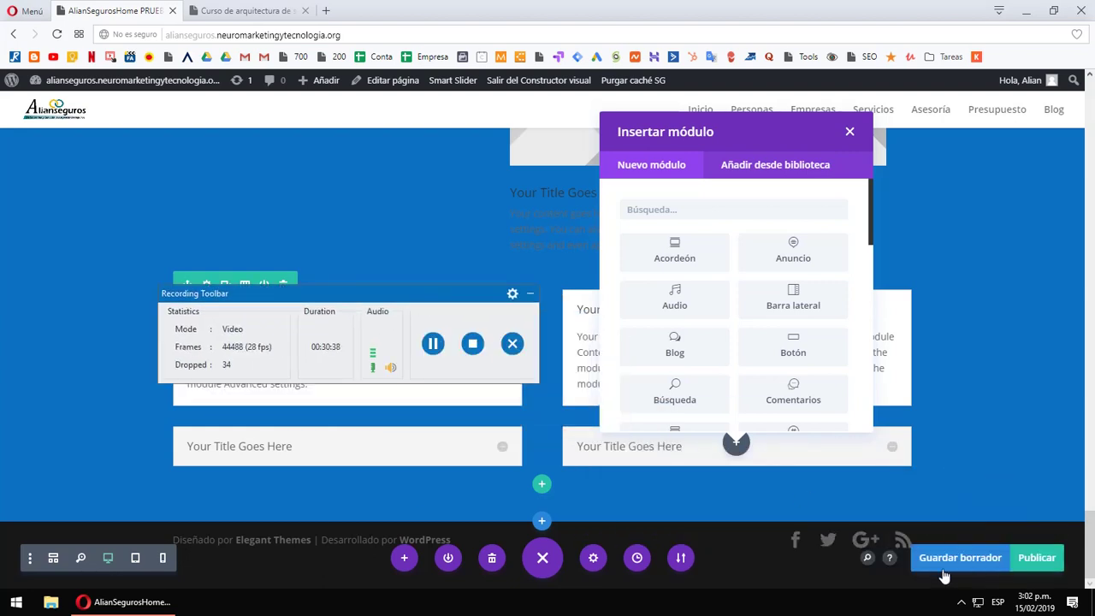